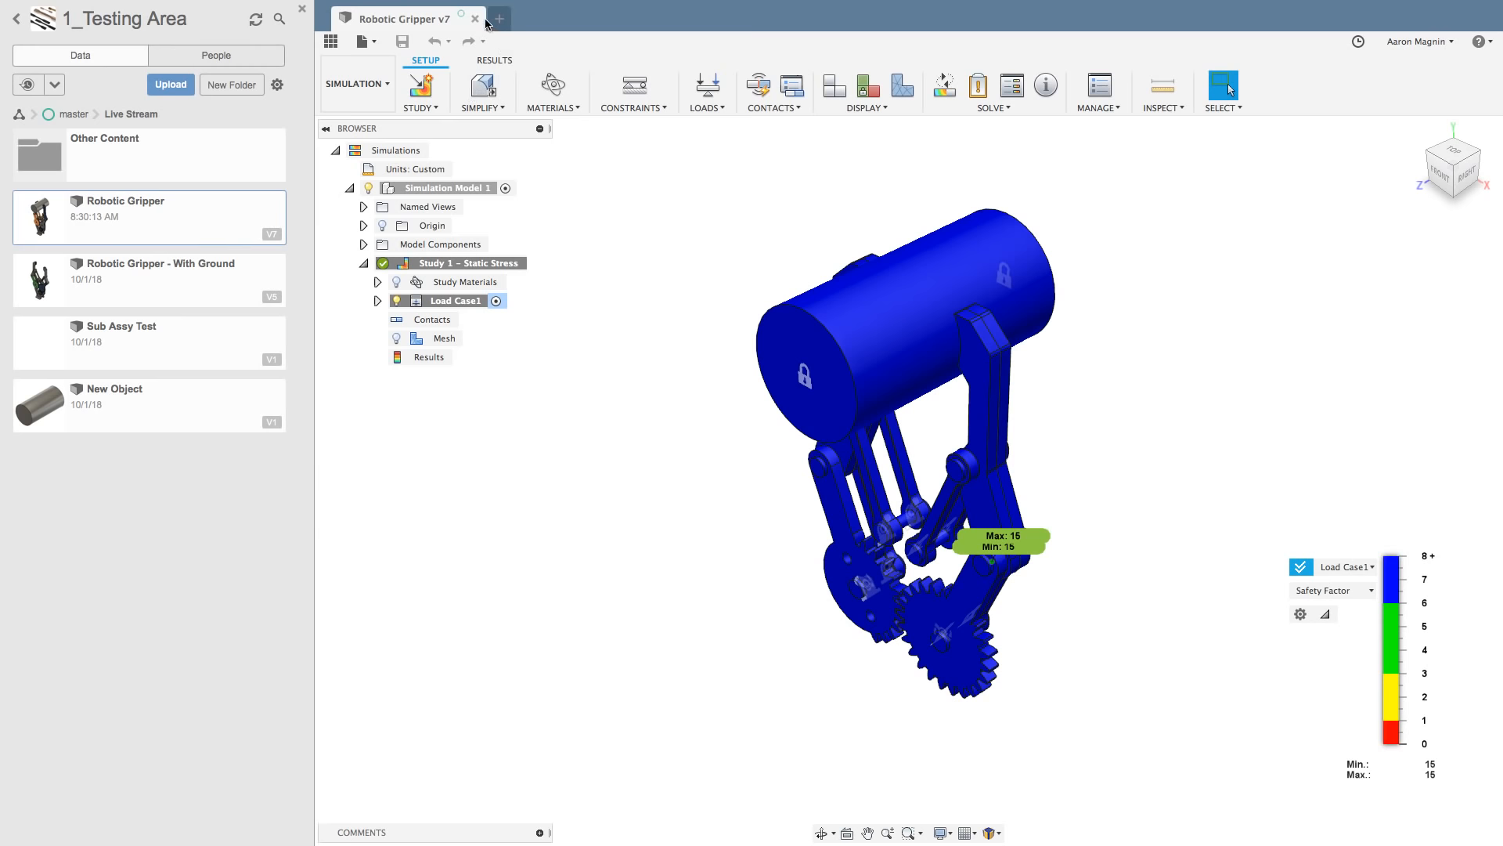
Step: Close the simulation design and open version 3 of Robotic Gripper from its full version history
click(476, 19)
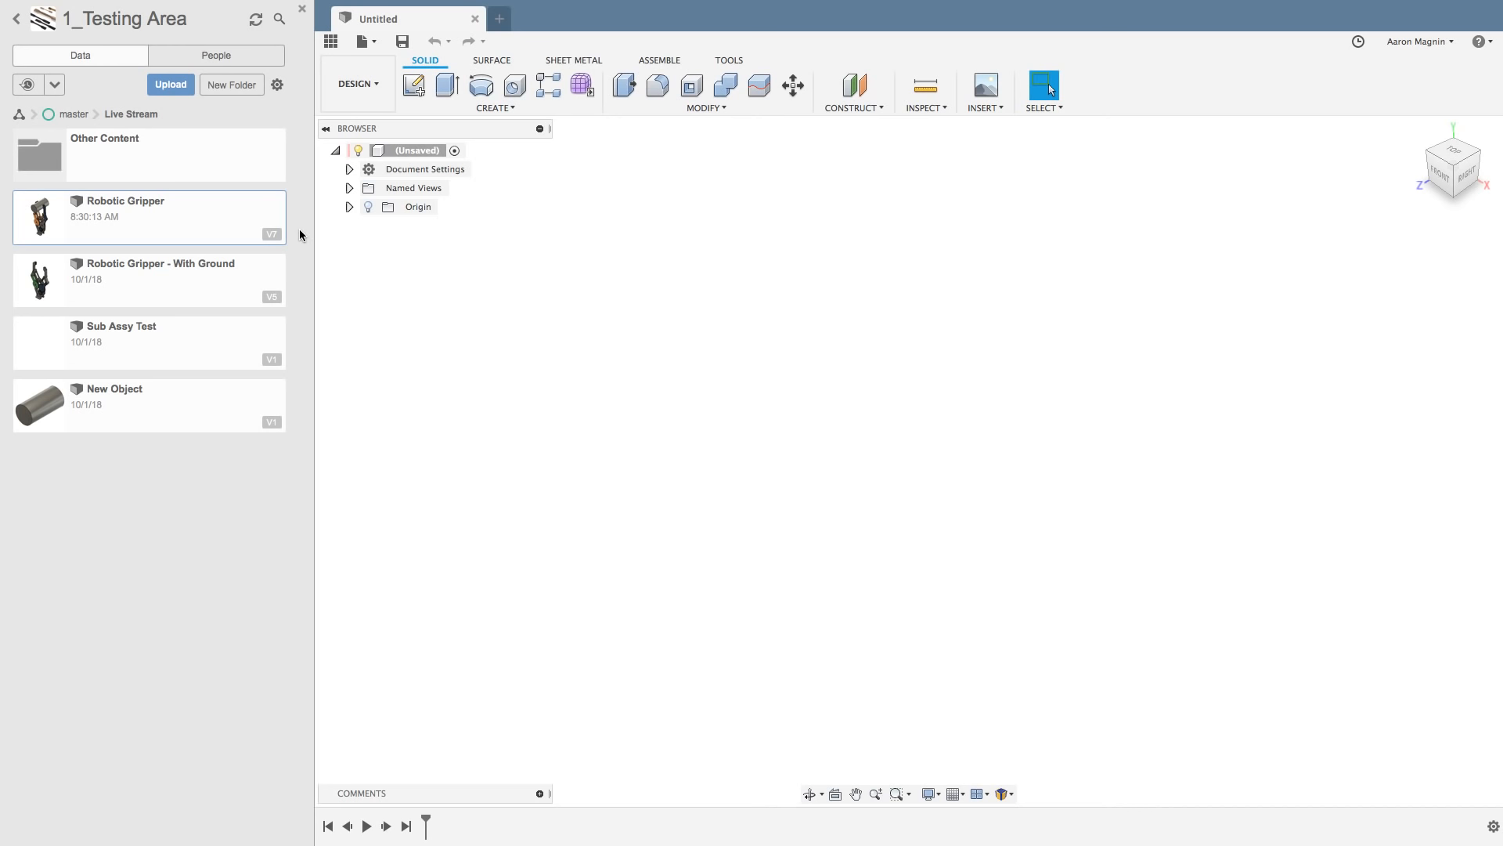
click(274, 233)
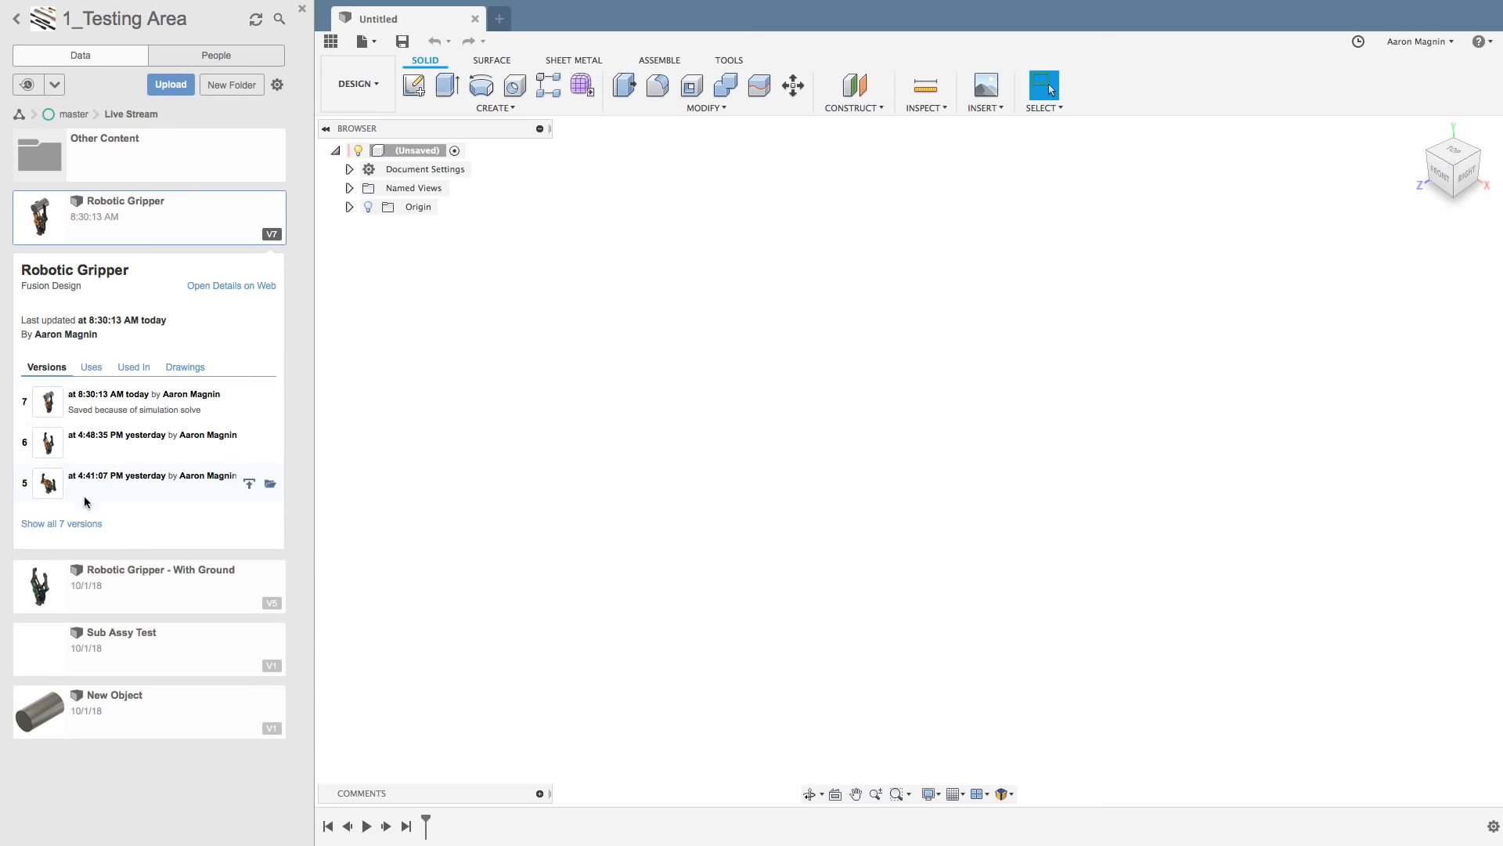
click(76, 523)
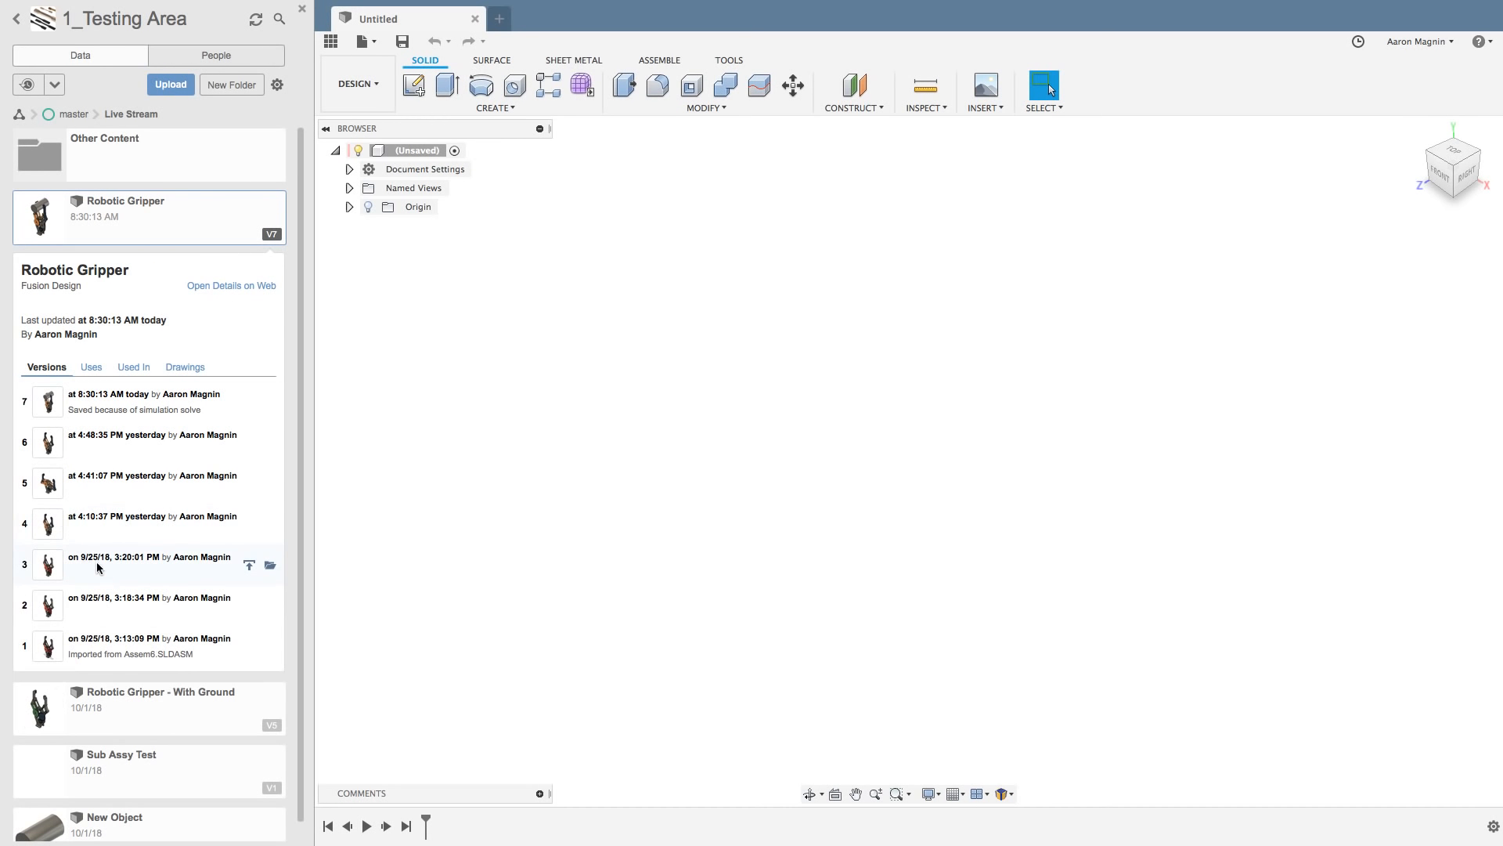
scroll(102, 573, down, 1)
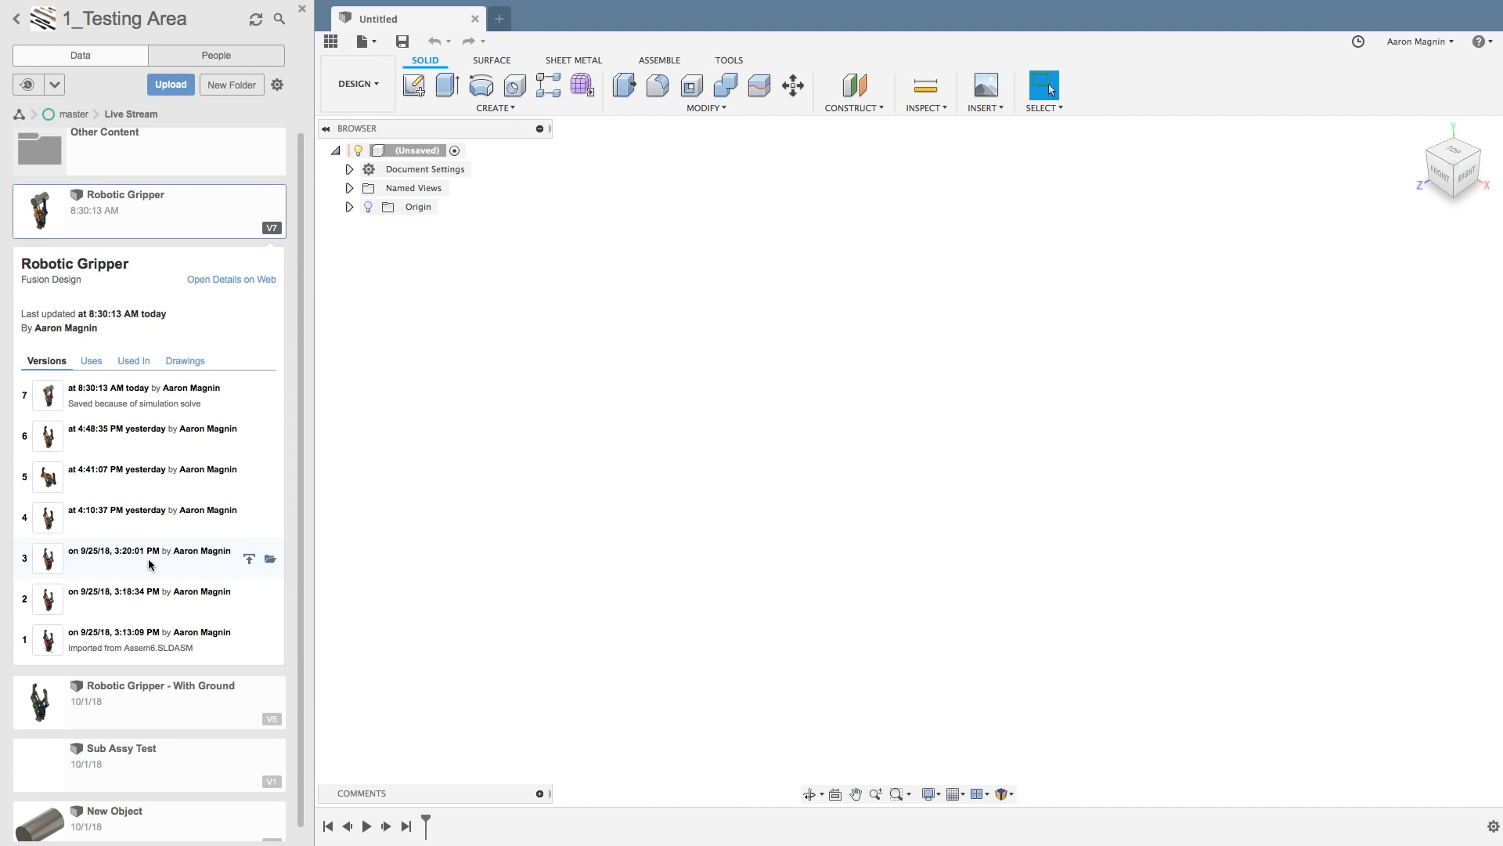
click(270, 560)
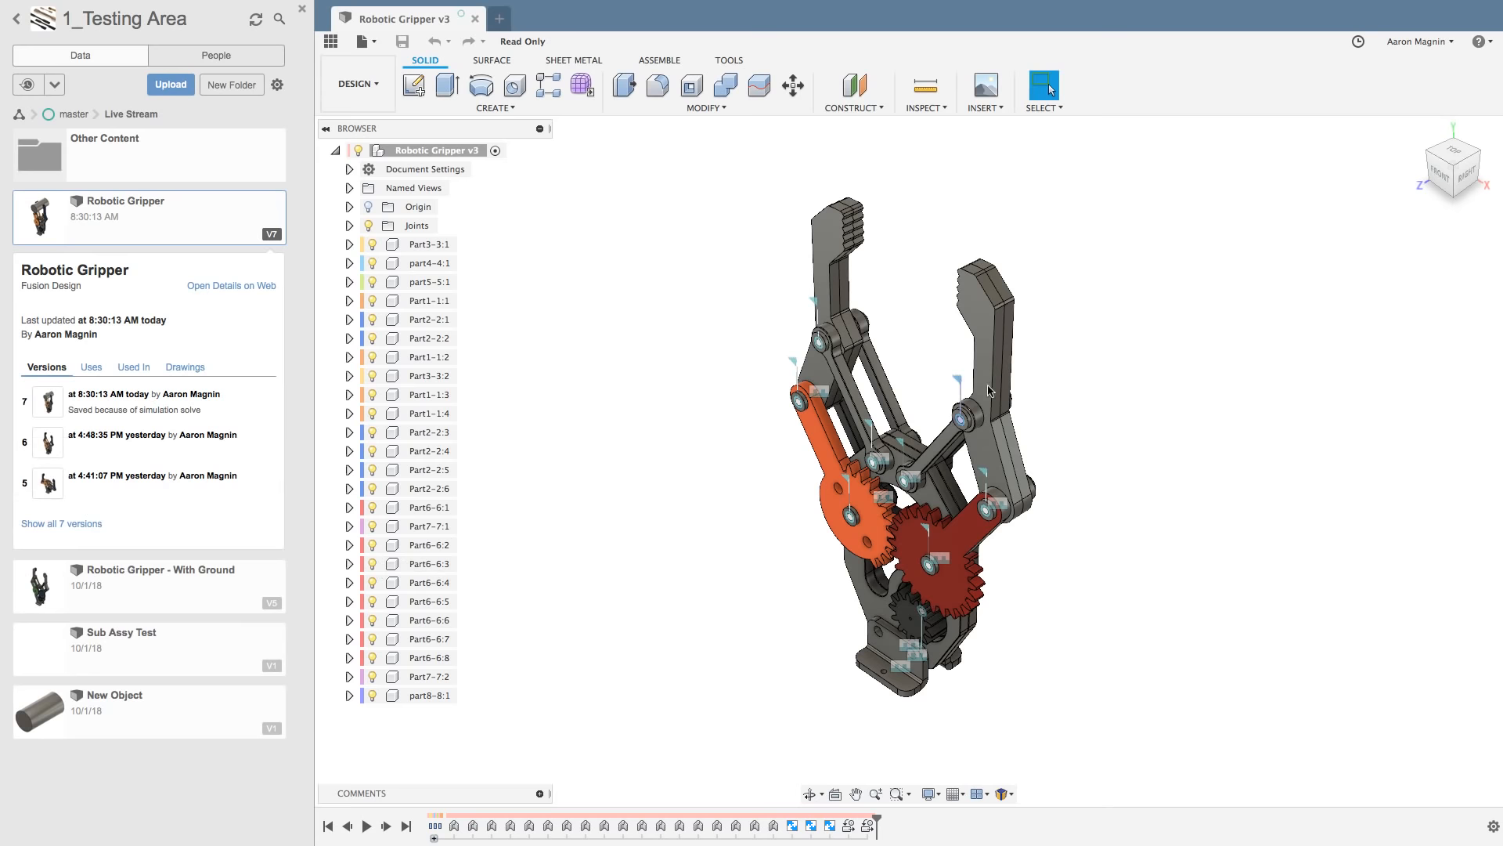
Step: Move a gripper finger slightly to test the joint motion and inspect the mechanism from the front
mouse_move(992, 393)
mouse_down()
mouse_move(1004, 409)
mouse_move(999, 367)
mouse_up()
shift+middle_drag(999, 366, 1040, 353)
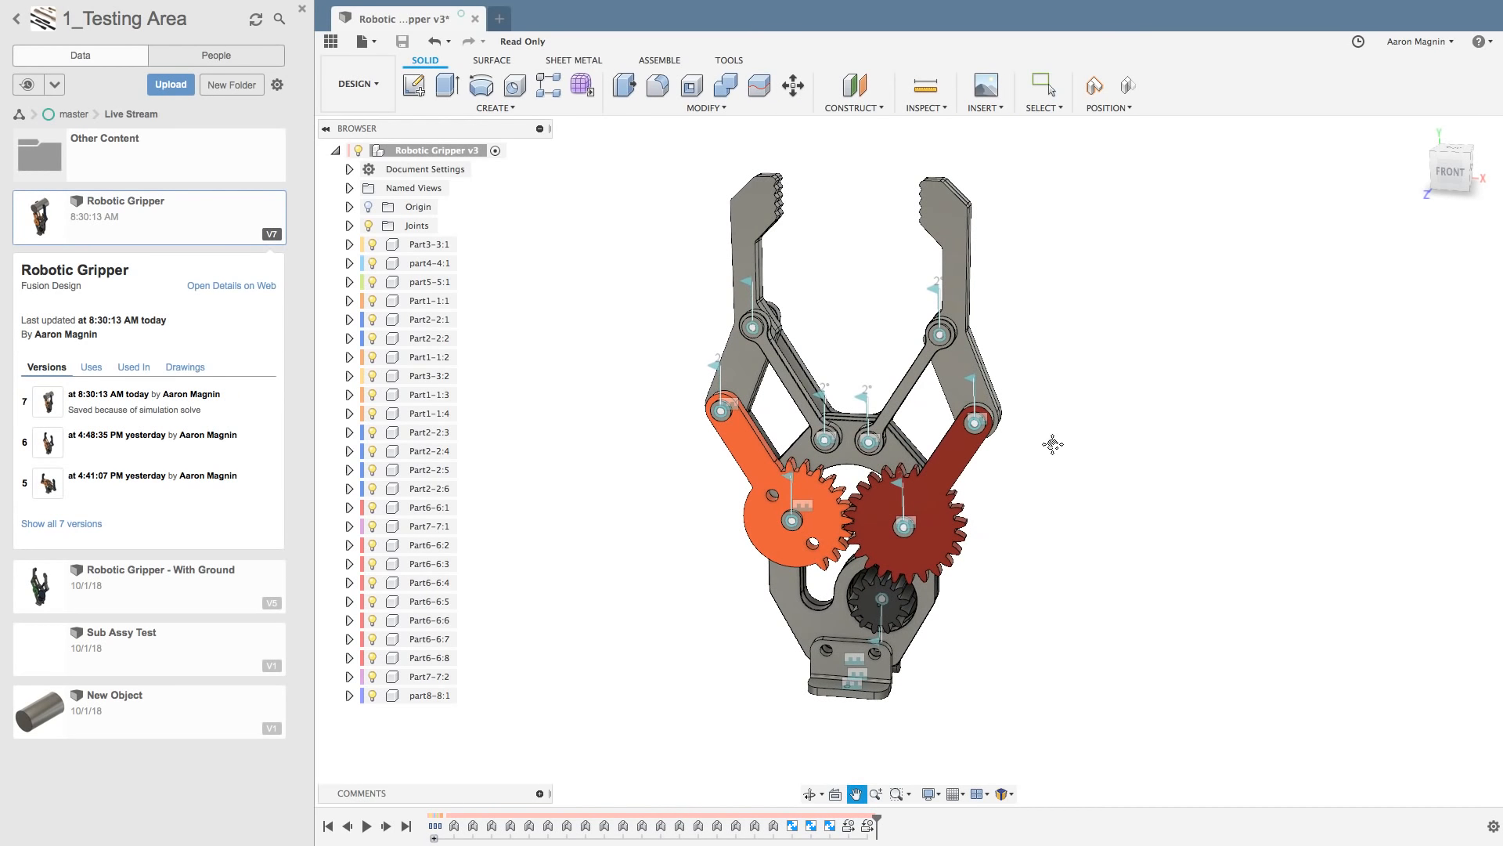
mouse_move(1050, 439)
shift+middle_down()
mouse_move(953, 451)
mouse_move(1048, 444)
shift+middle_up()
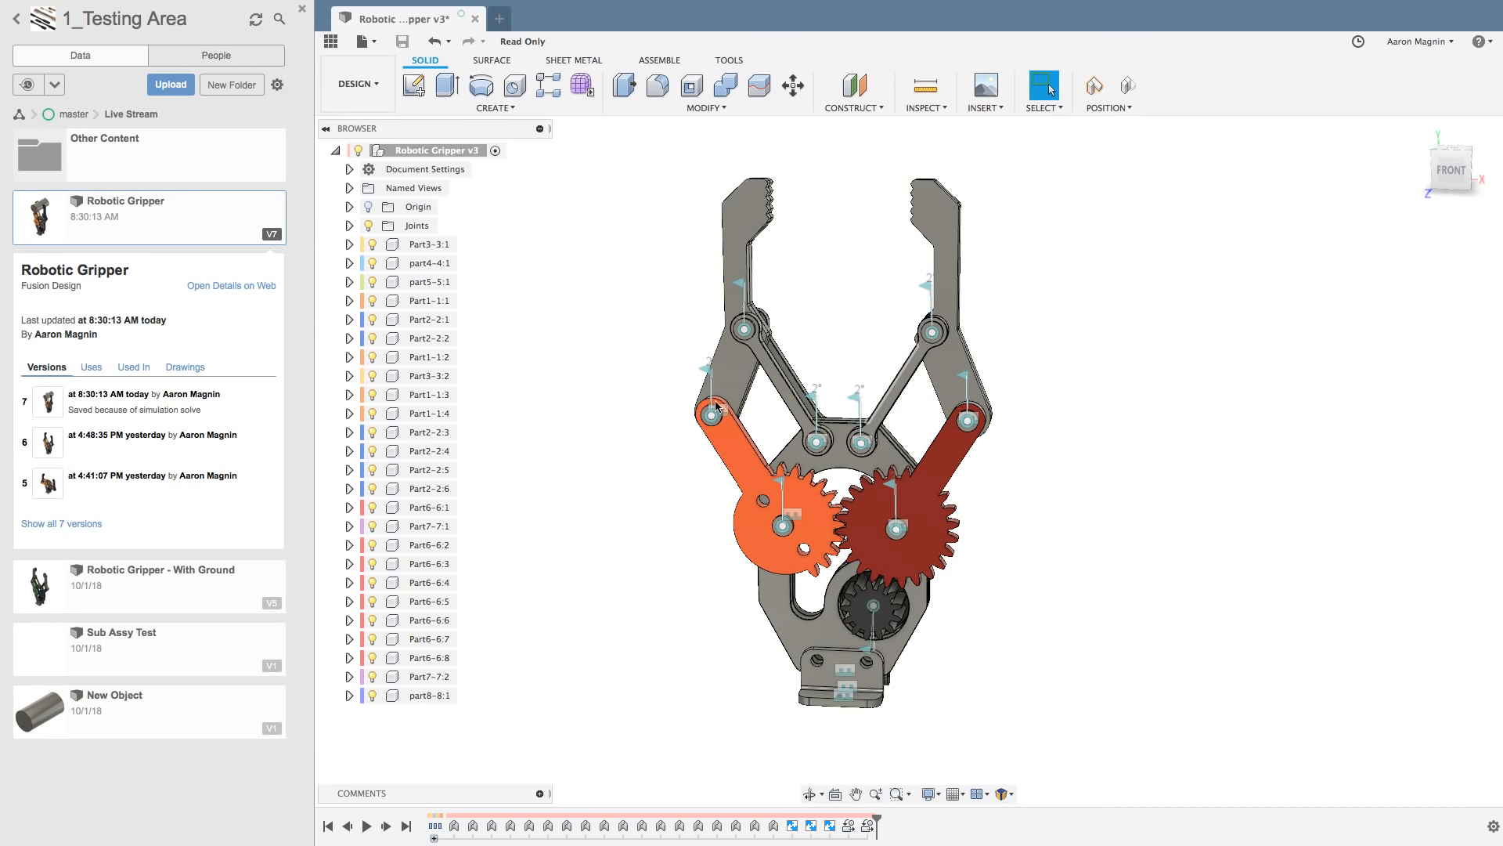
Step: Upload Assem6.SLDASM and its SLDPRT part files to the Live Stream folder, excluding the griper-1.snapshot.1 ZIP archive
click(274, 234)
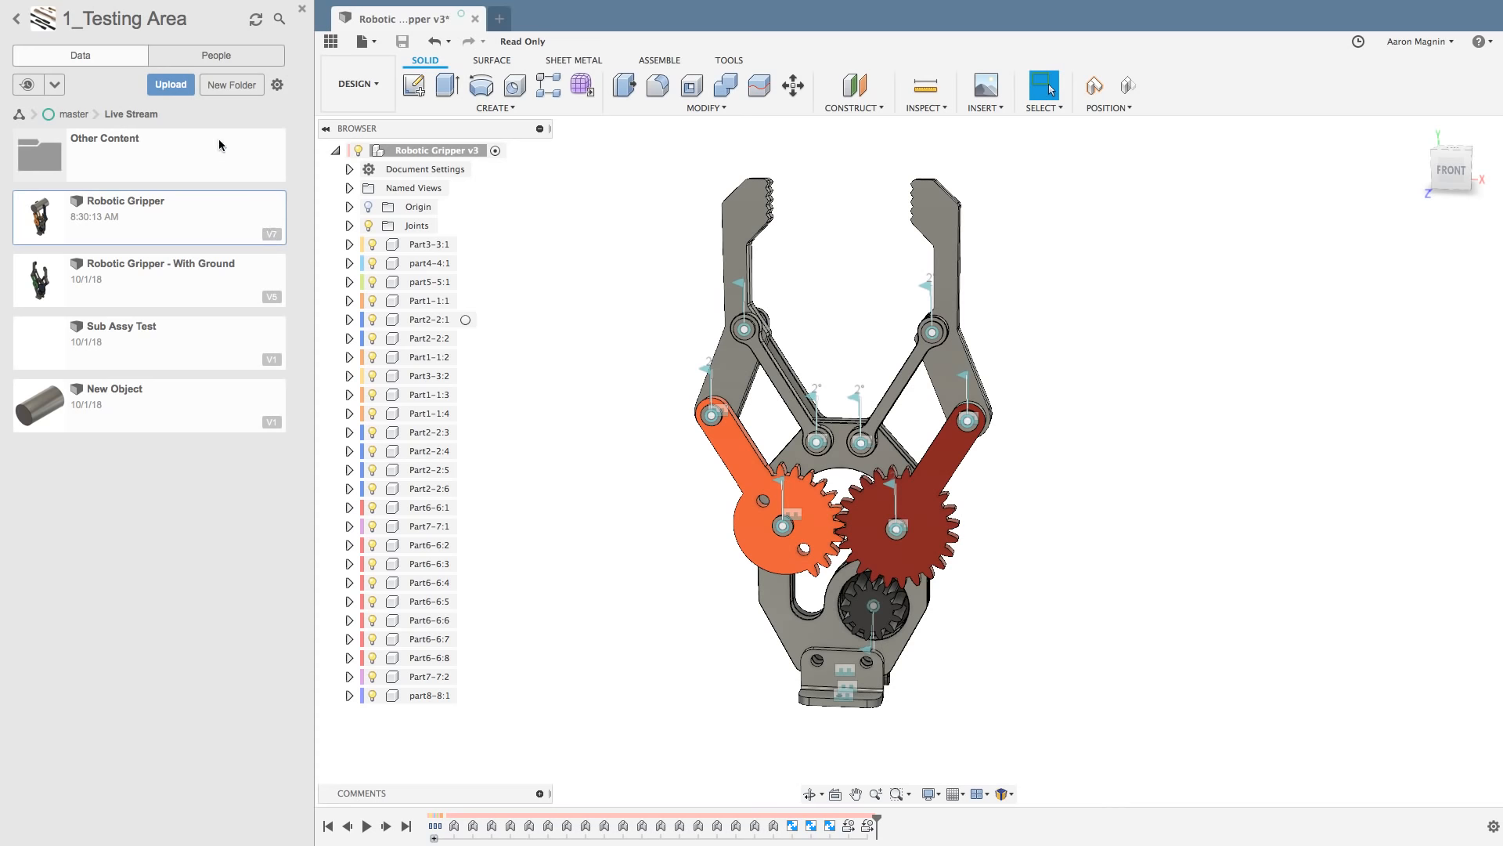
click(171, 85)
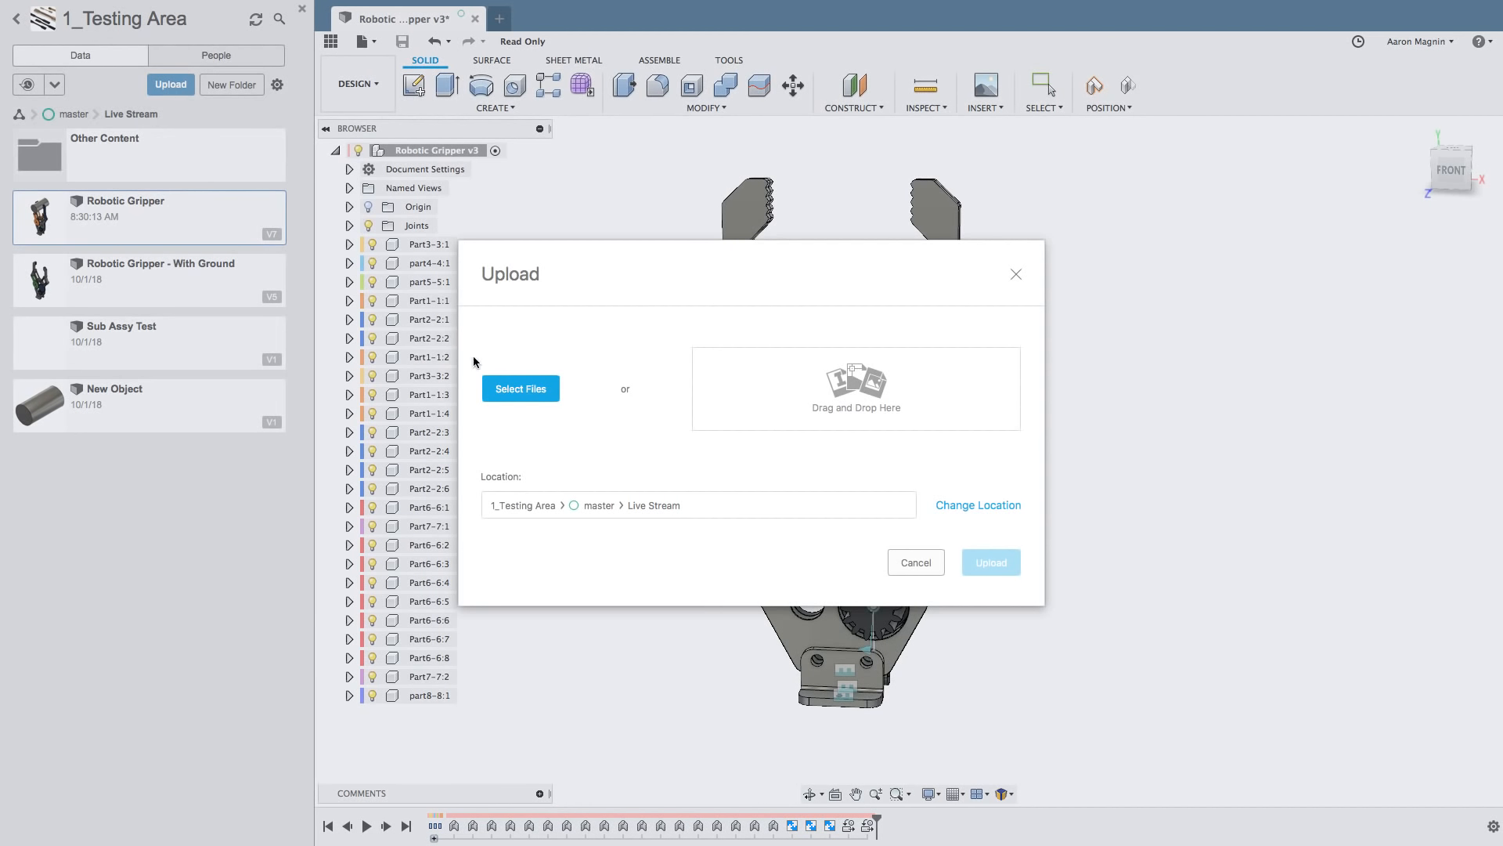
click(521, 389)
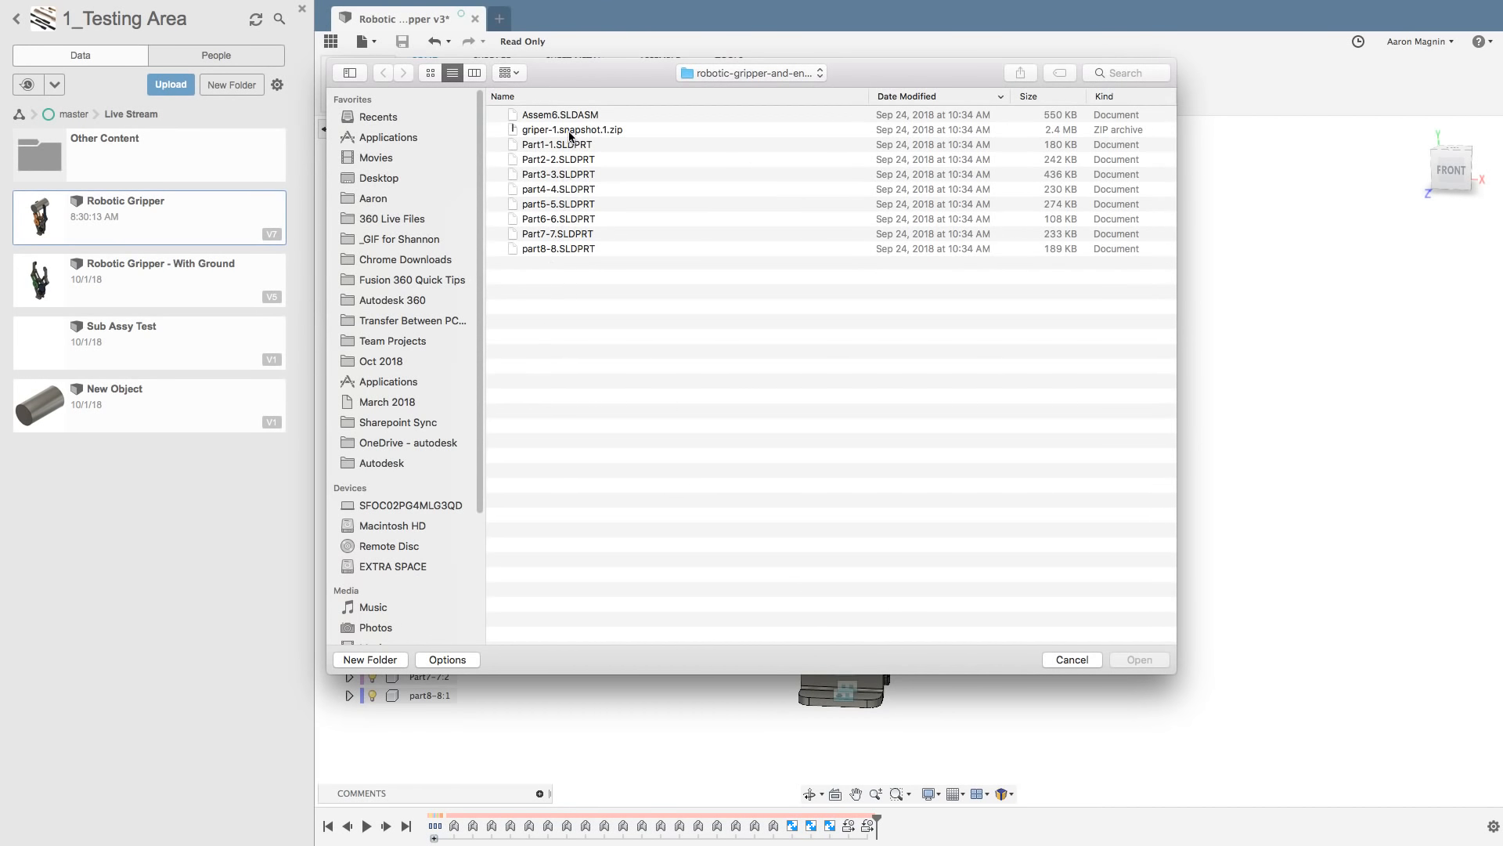
click(583, 115)
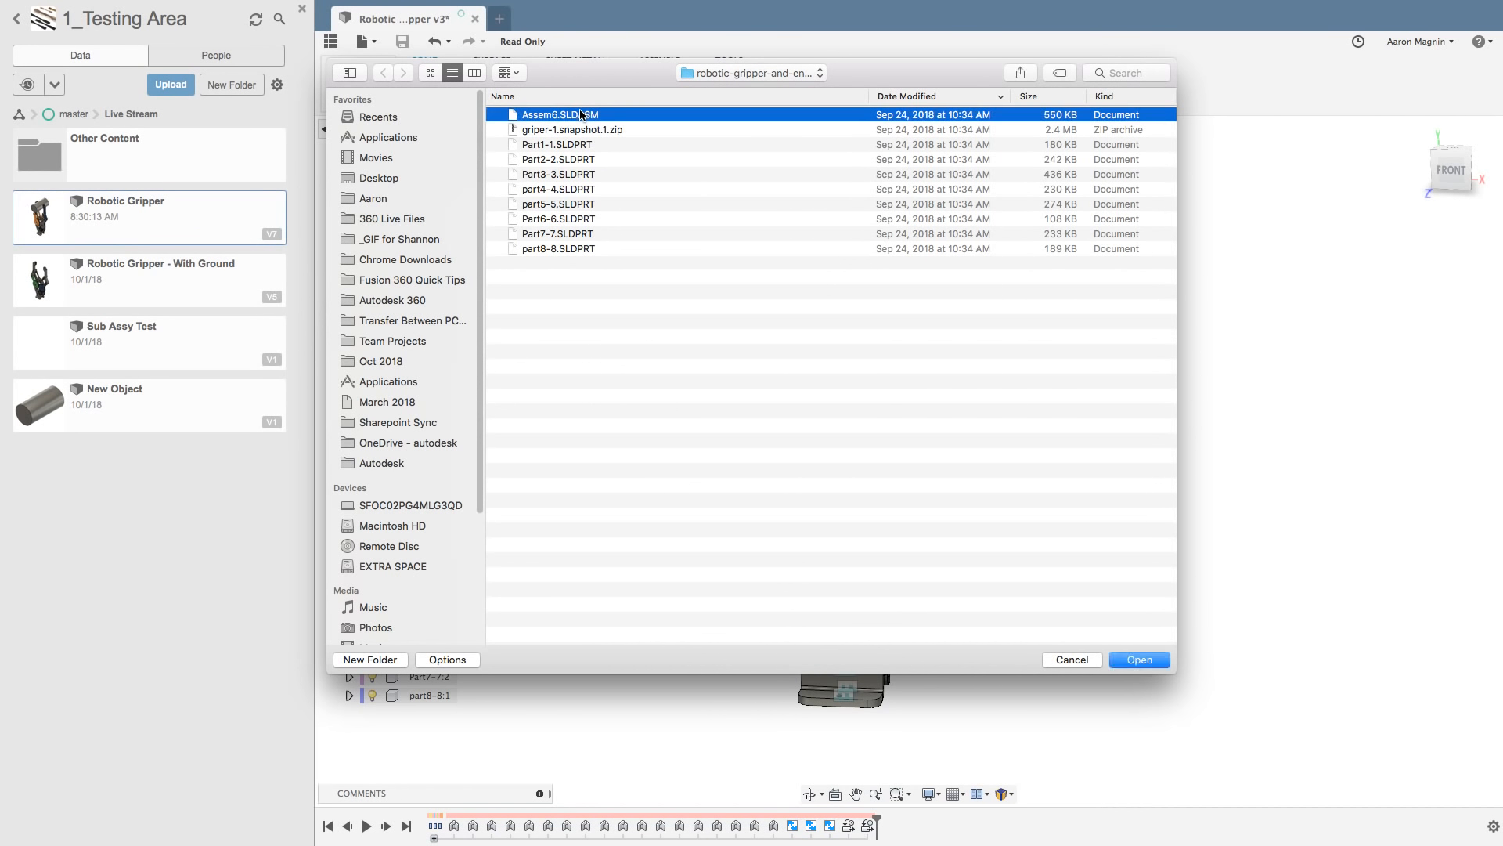
shift+click(589, 248)
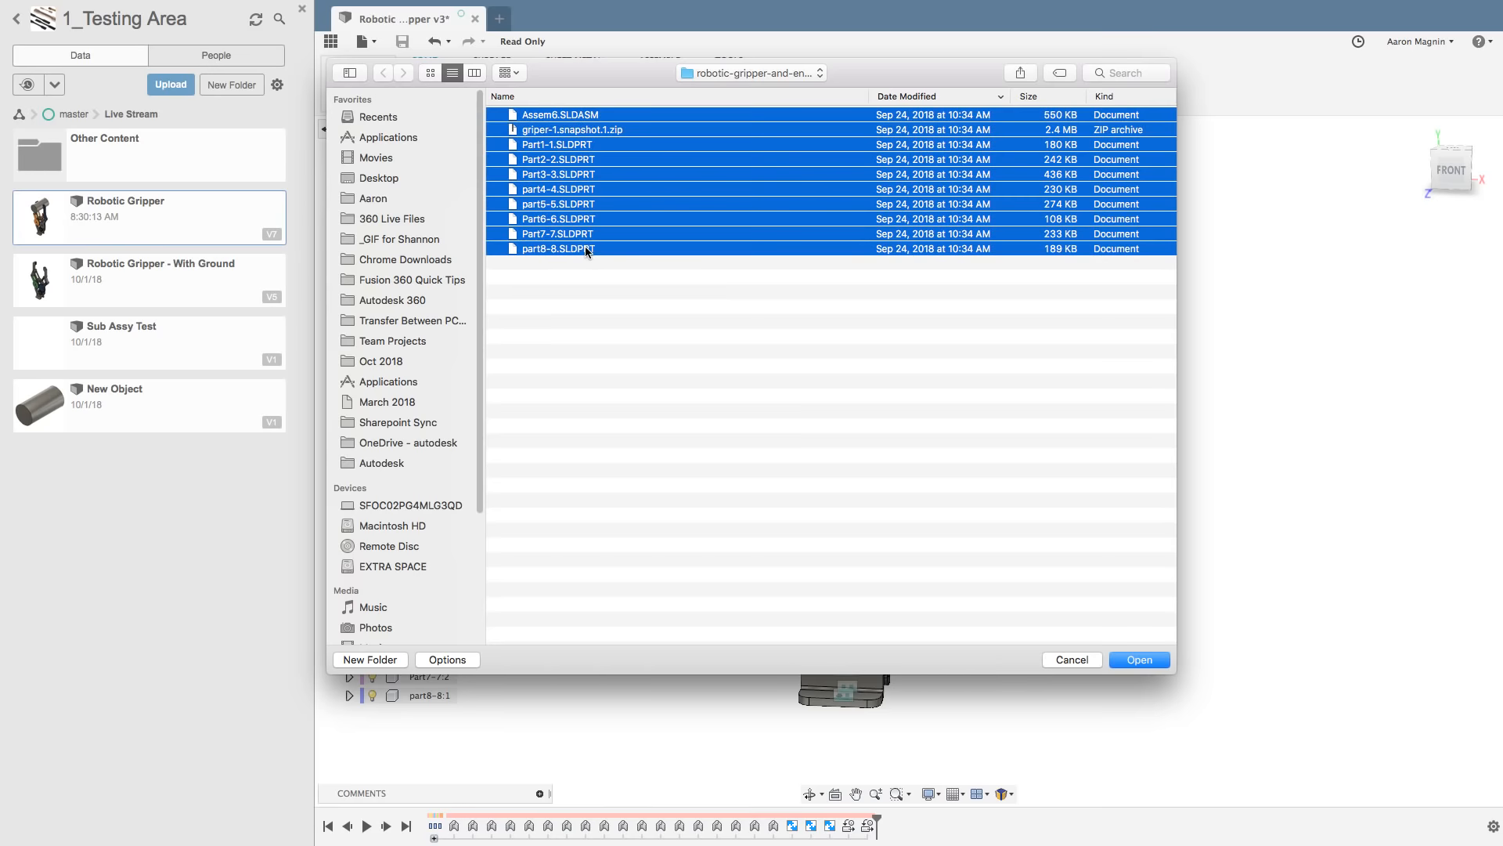
click(1138, 660)
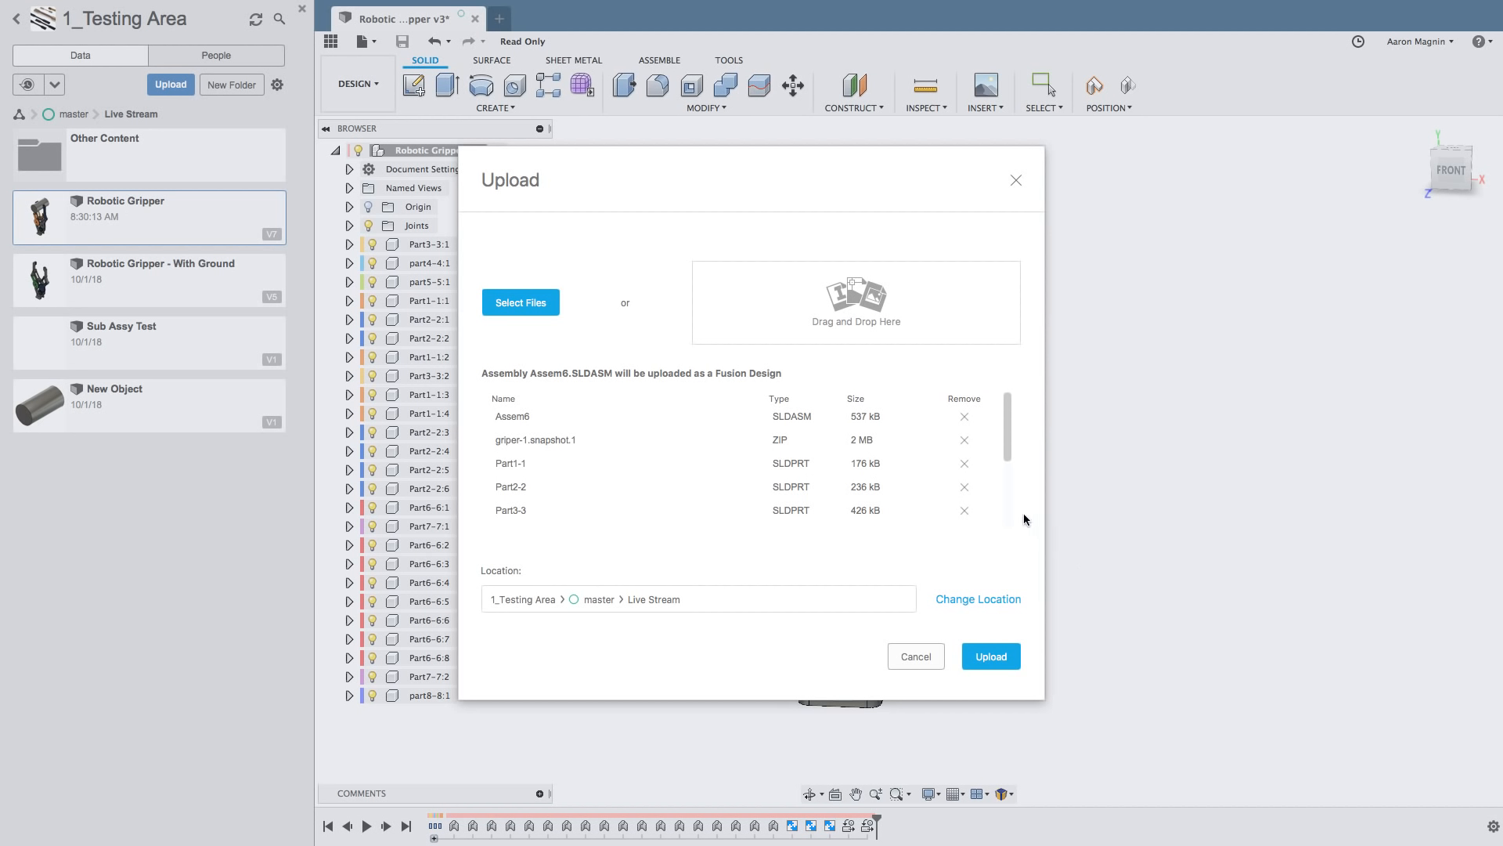
click(963, 440)
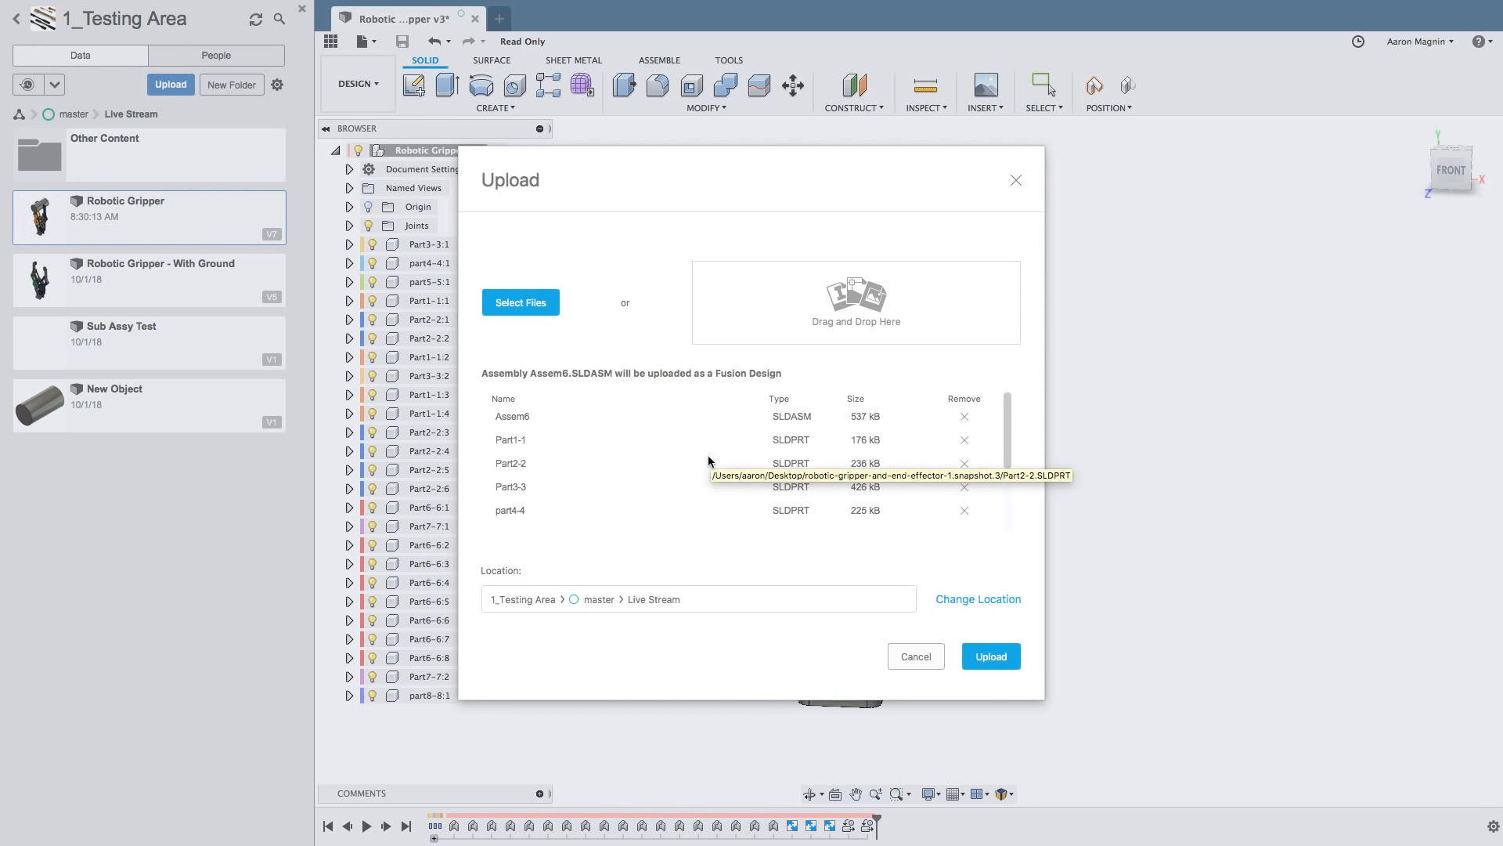
click(988, 654)
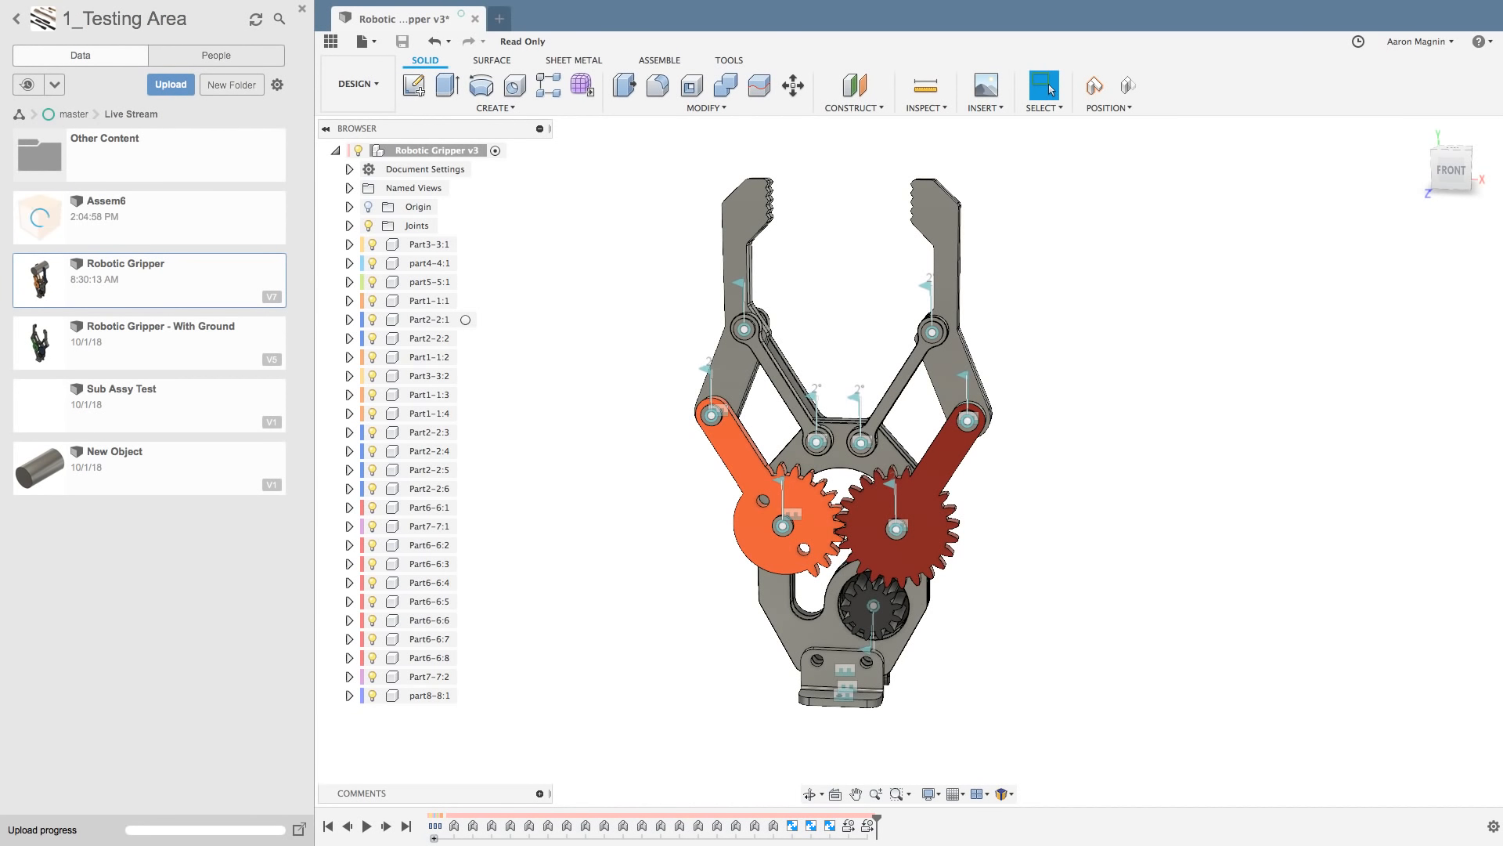
Step: Check the job status of the Assem6.SLDASM upload and open the uploaded Assem6 design
click(299, 829)
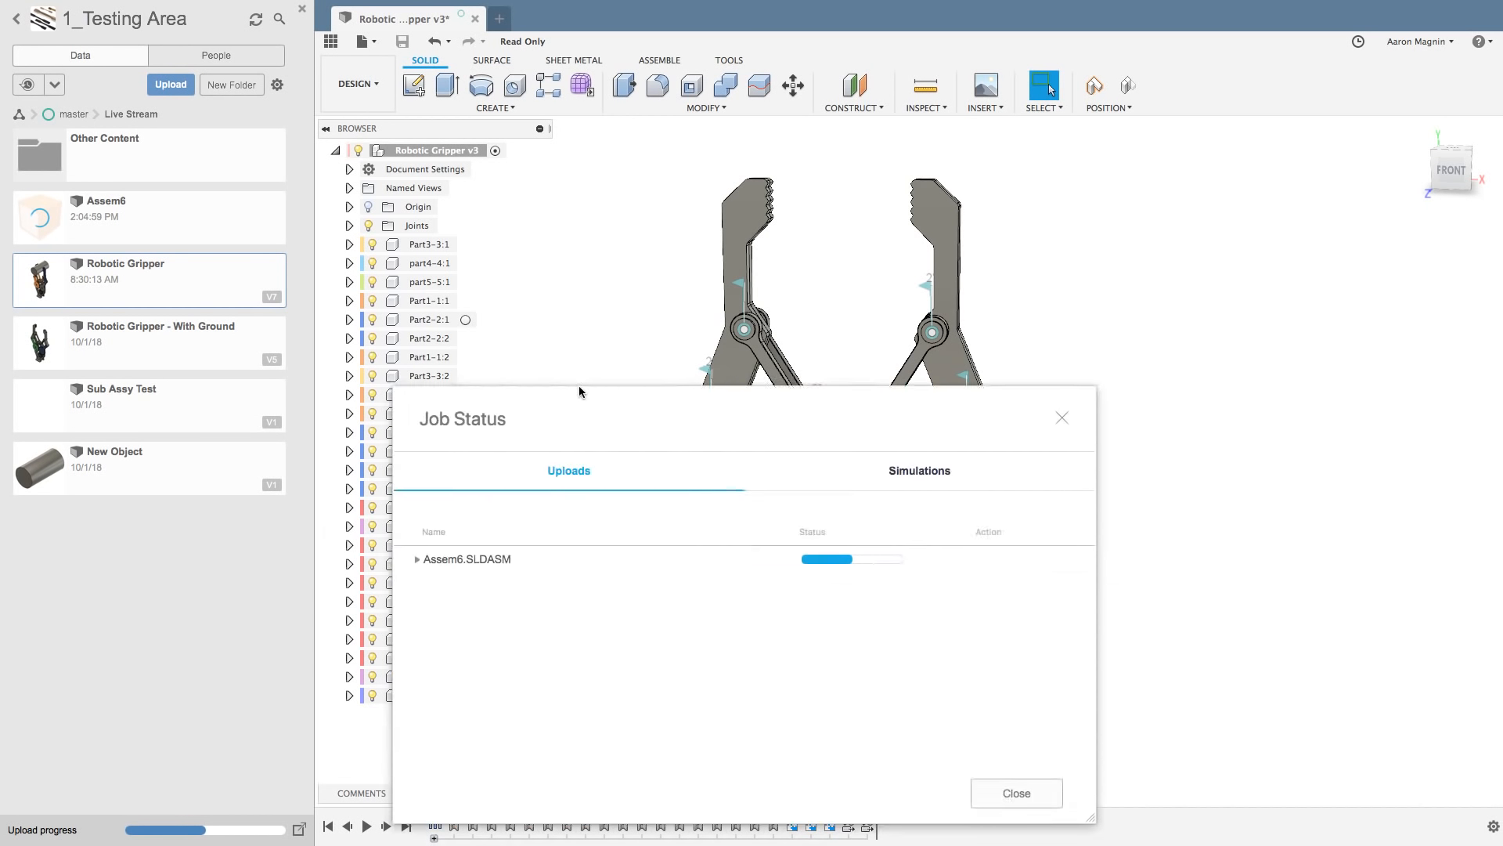
drag(579, 385, 481, 221)
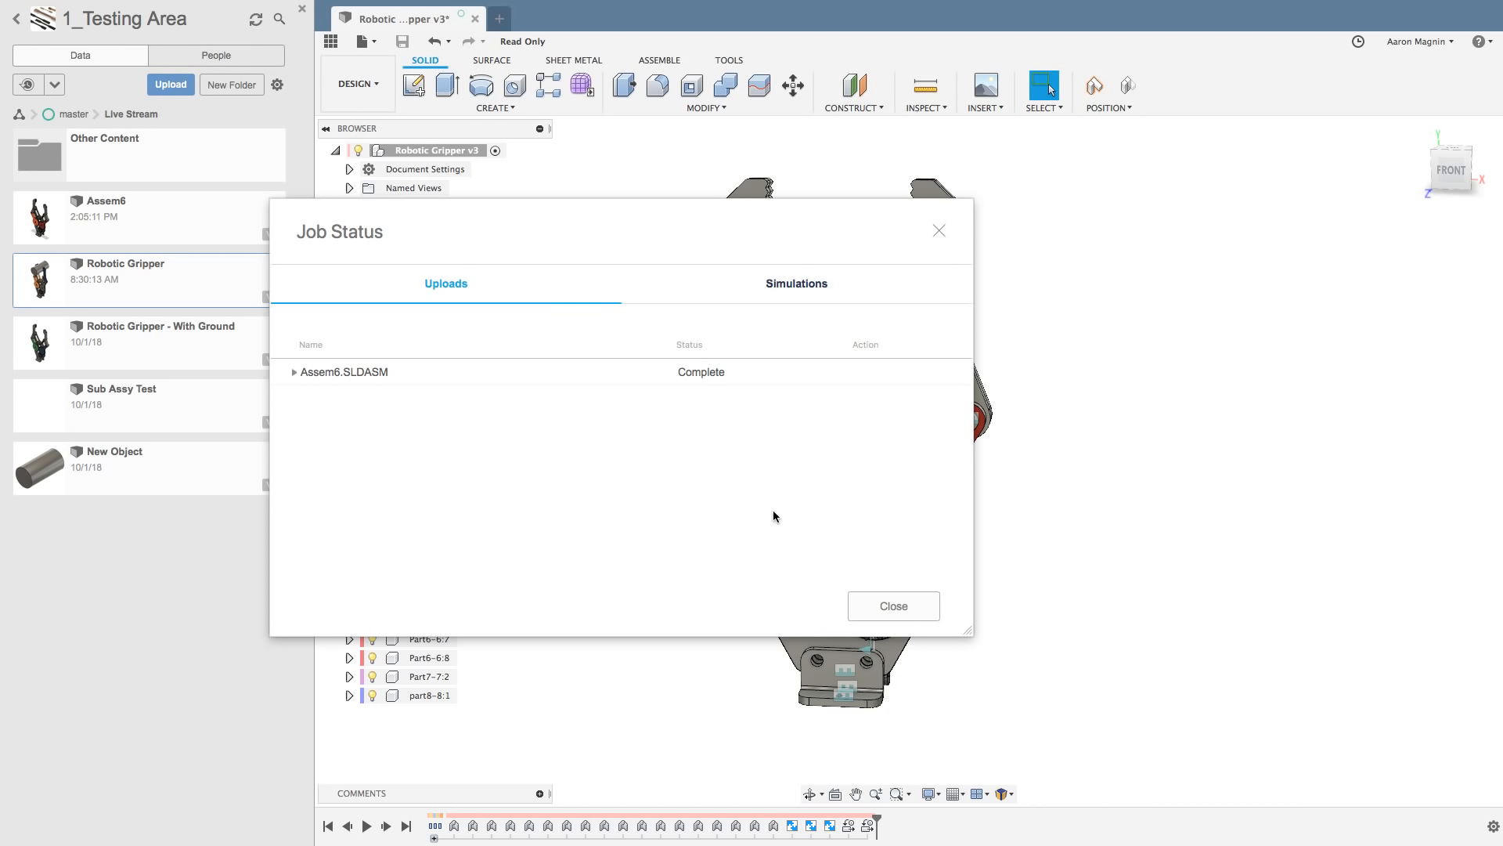
click(885, 605)
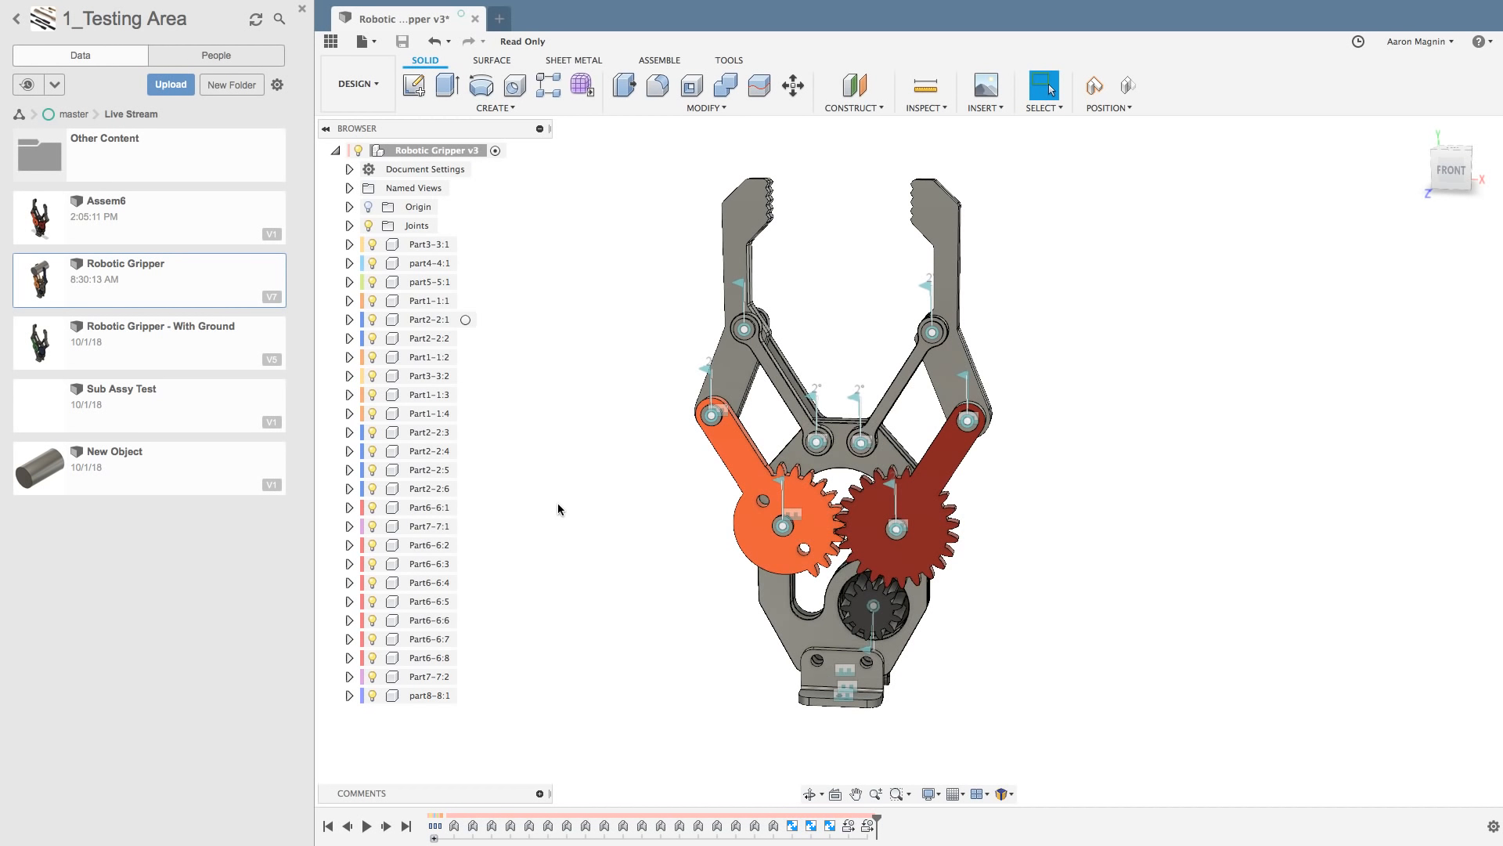
click(210, 219)
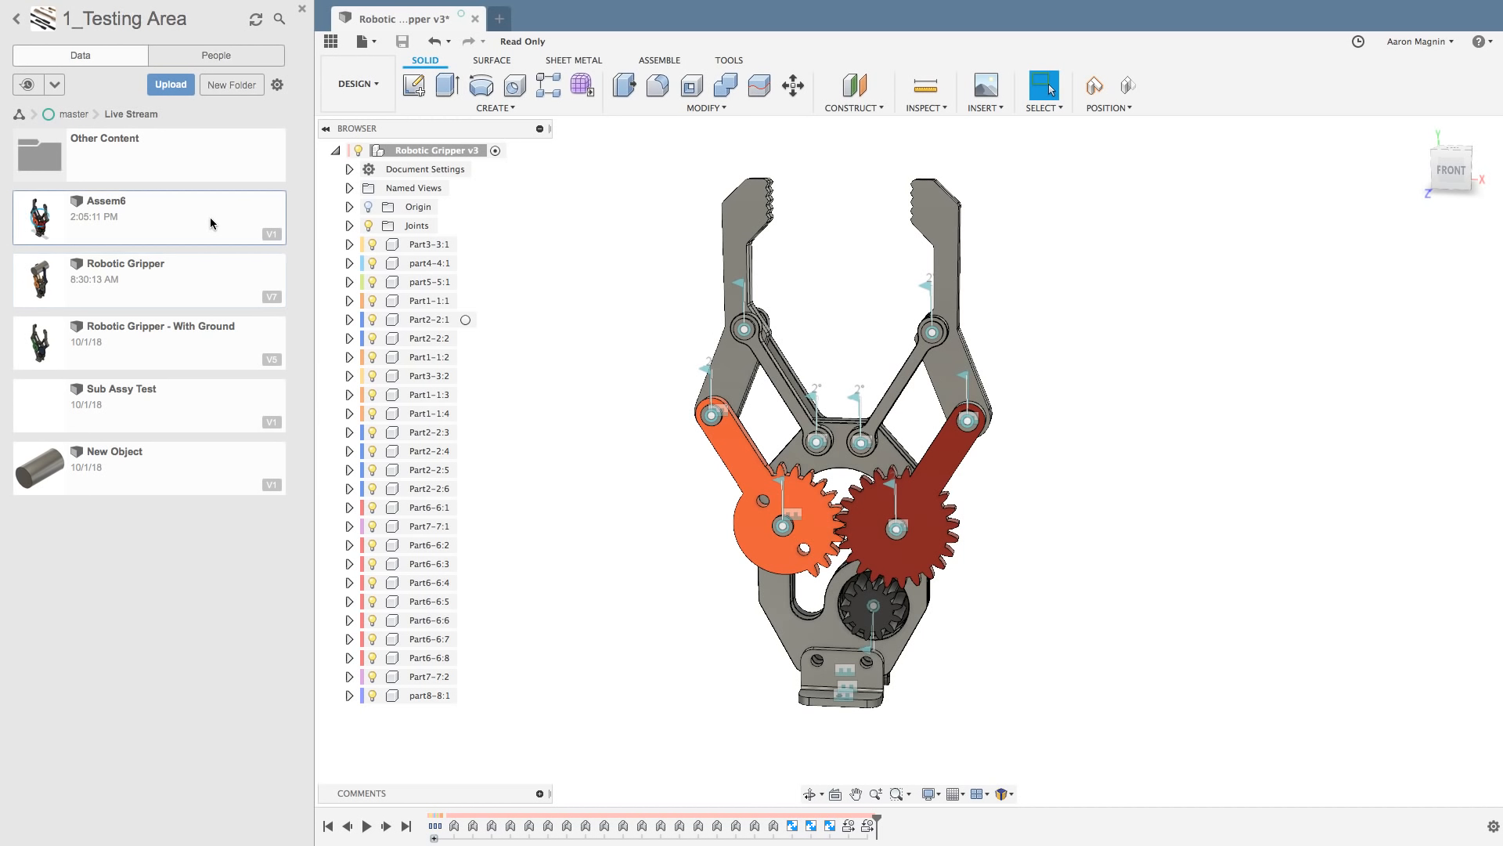
double_click(210, 218)
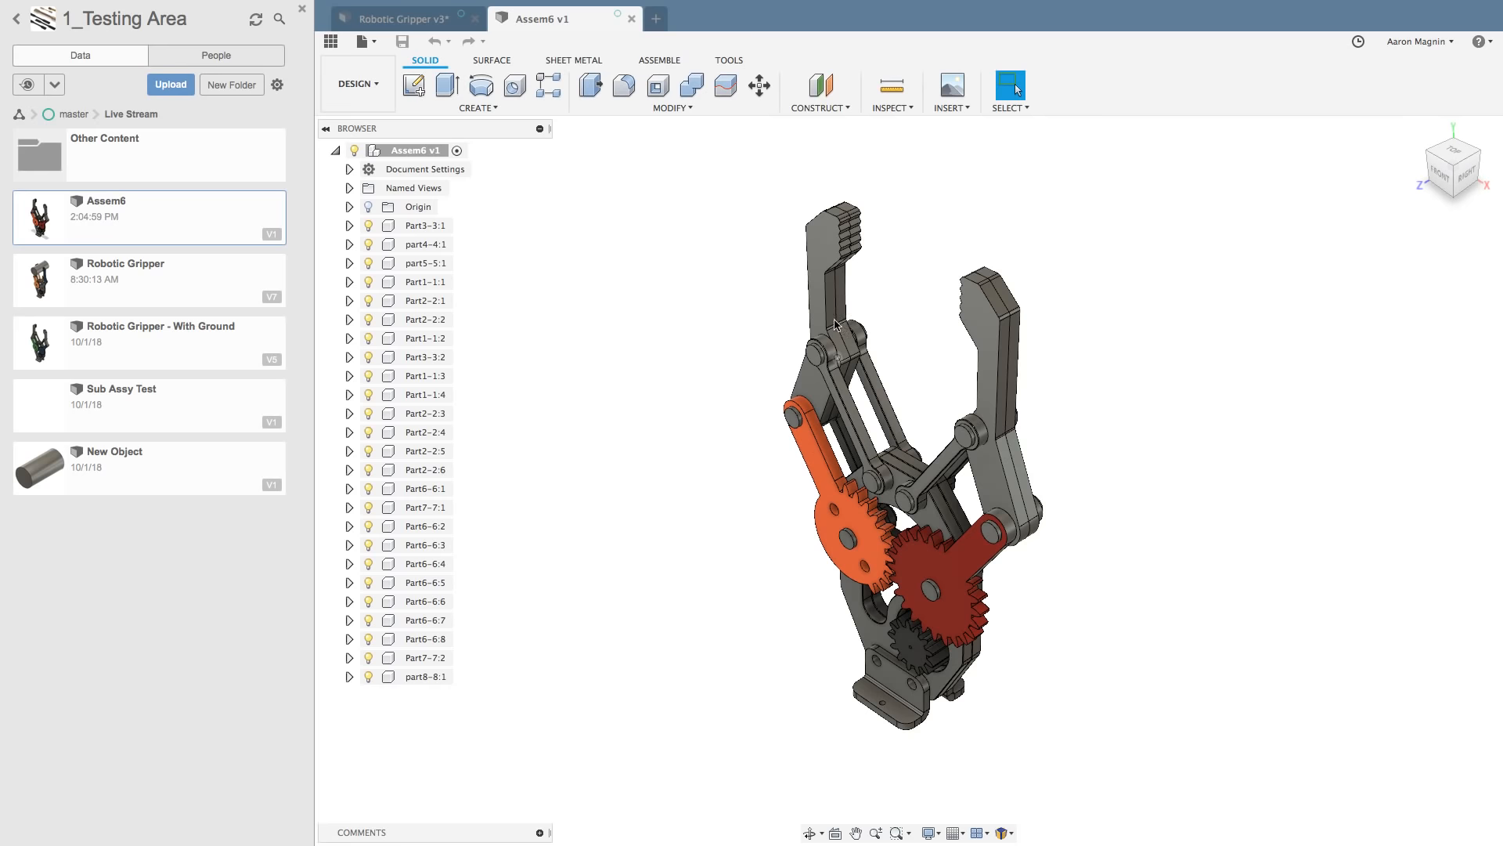
Step: Try pulling the gripper fingers away from the assembly to test whether they are constrained, and undo the moves
drag(818, 267, 714, 307)
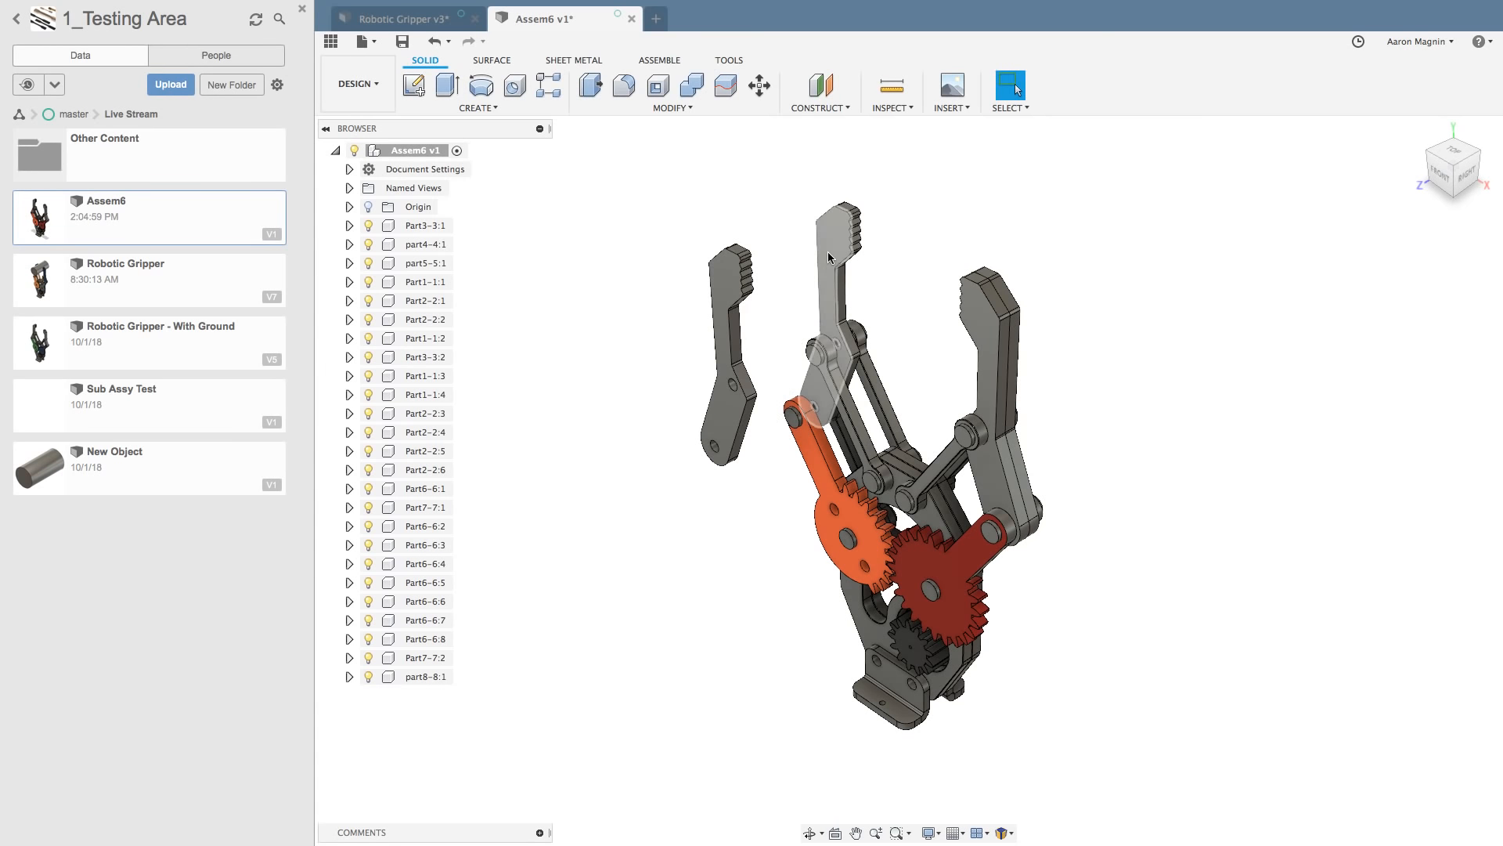
drag(830, 260, 795, 262)
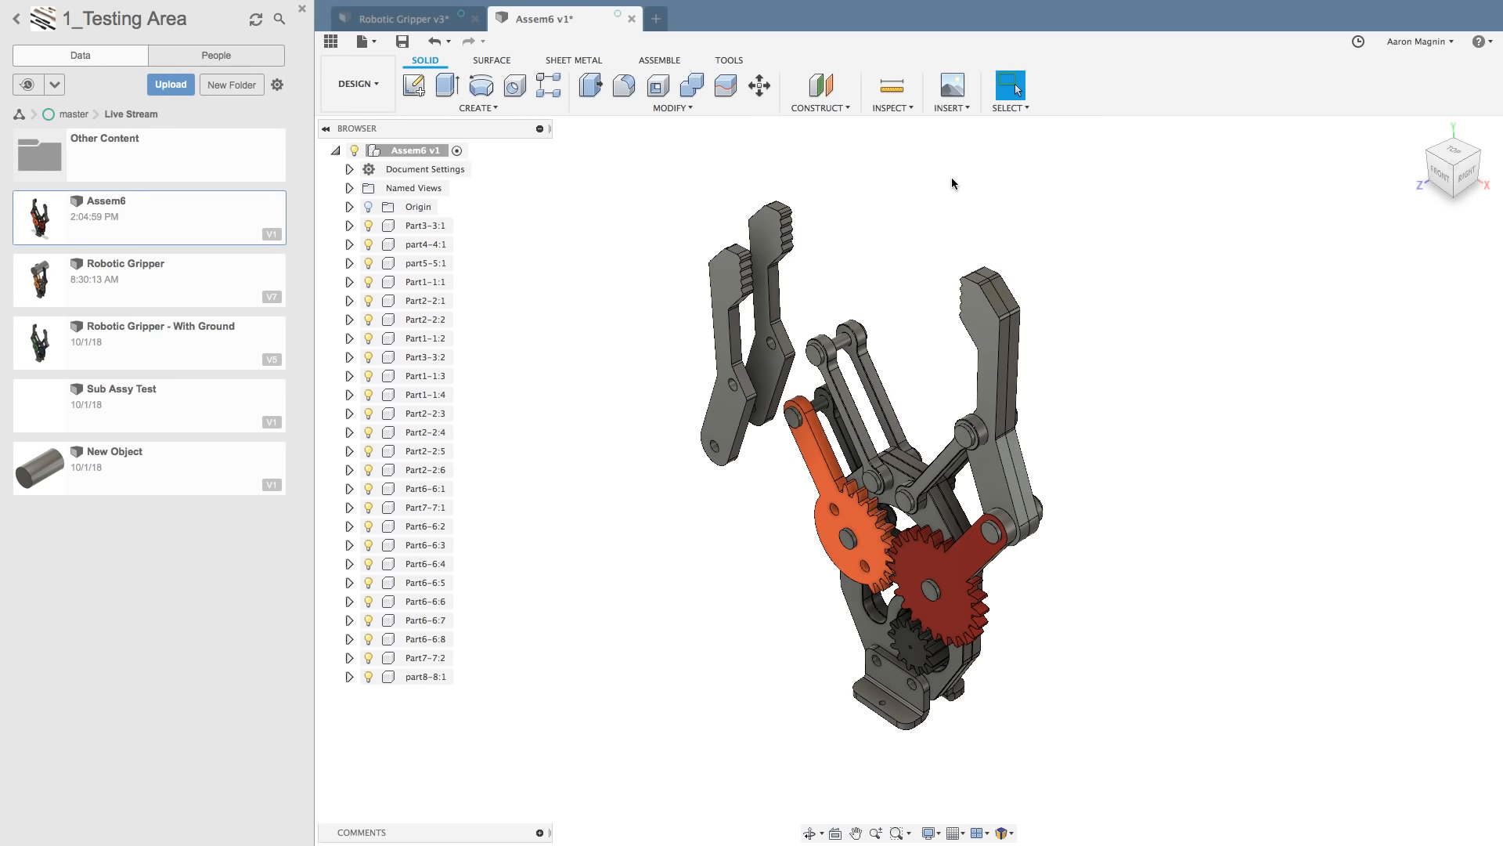
click(1008, 108)
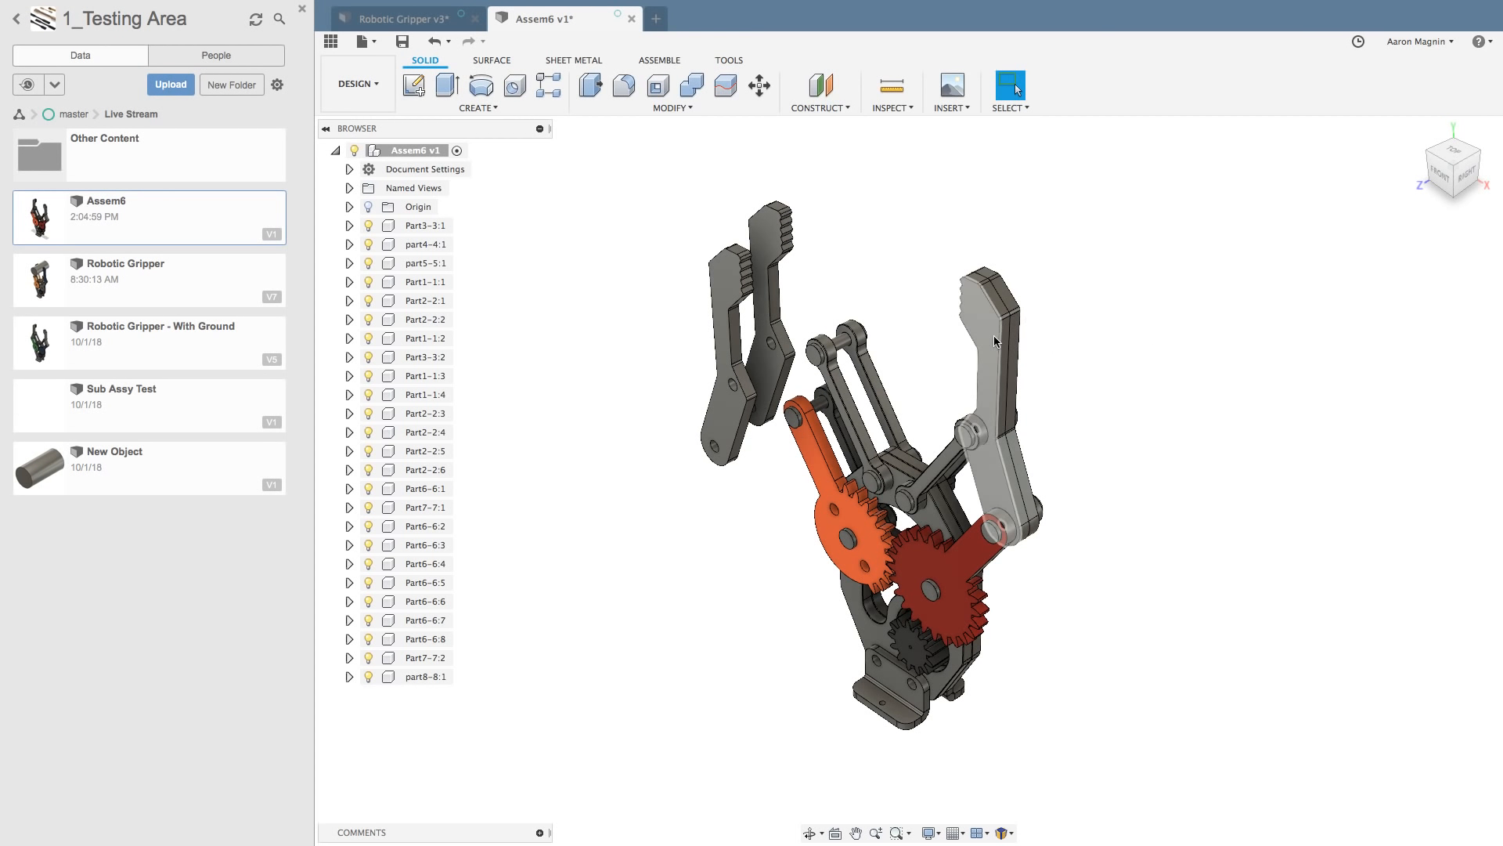
drag(1006, 337, 1136, 346)
drag(970, 318, 1065, 335)
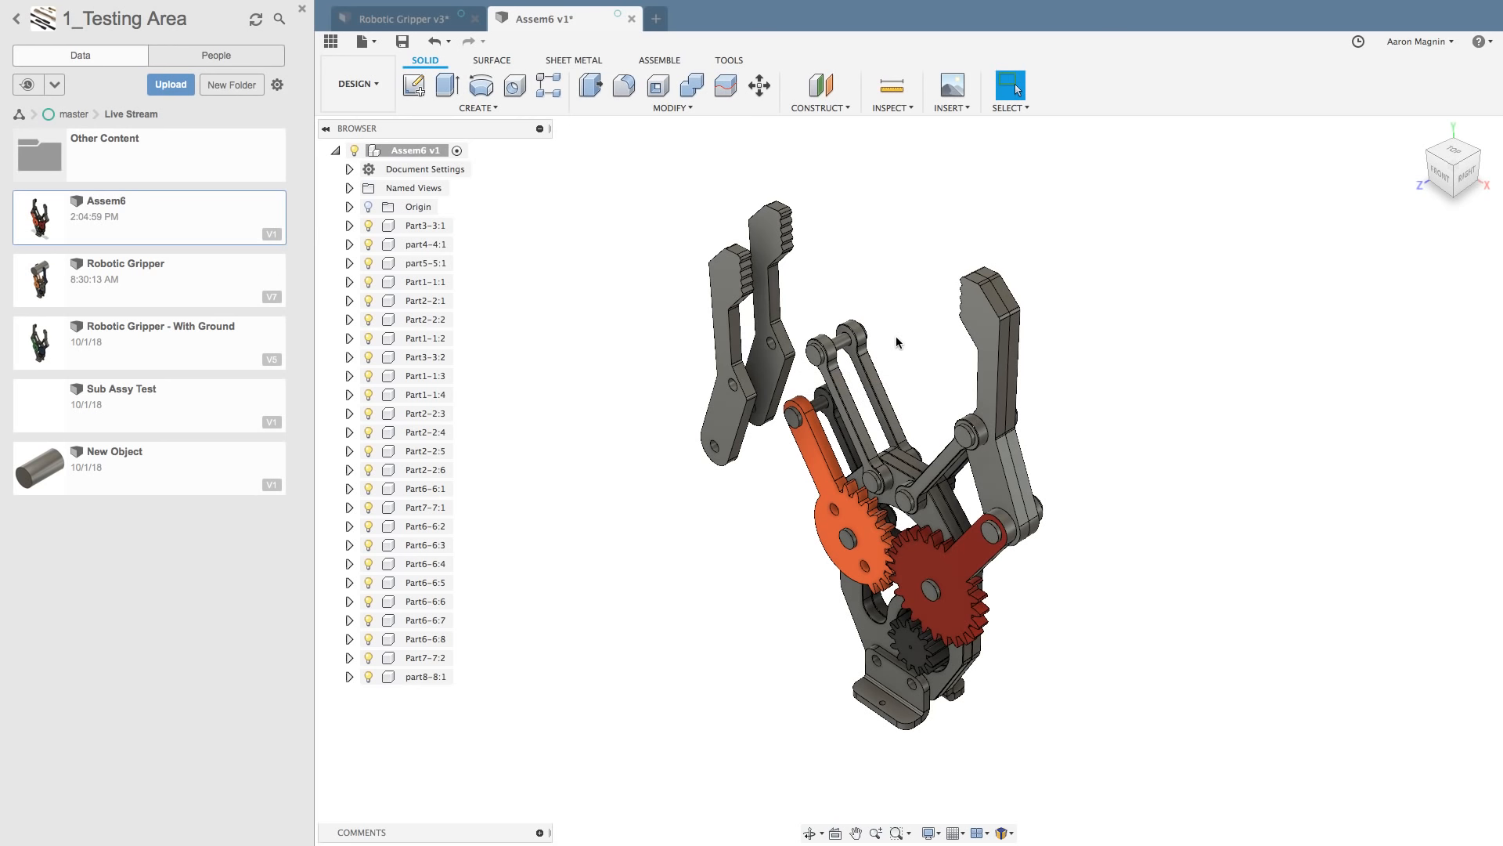
key(ctrl+z)
key(ctrl+z)
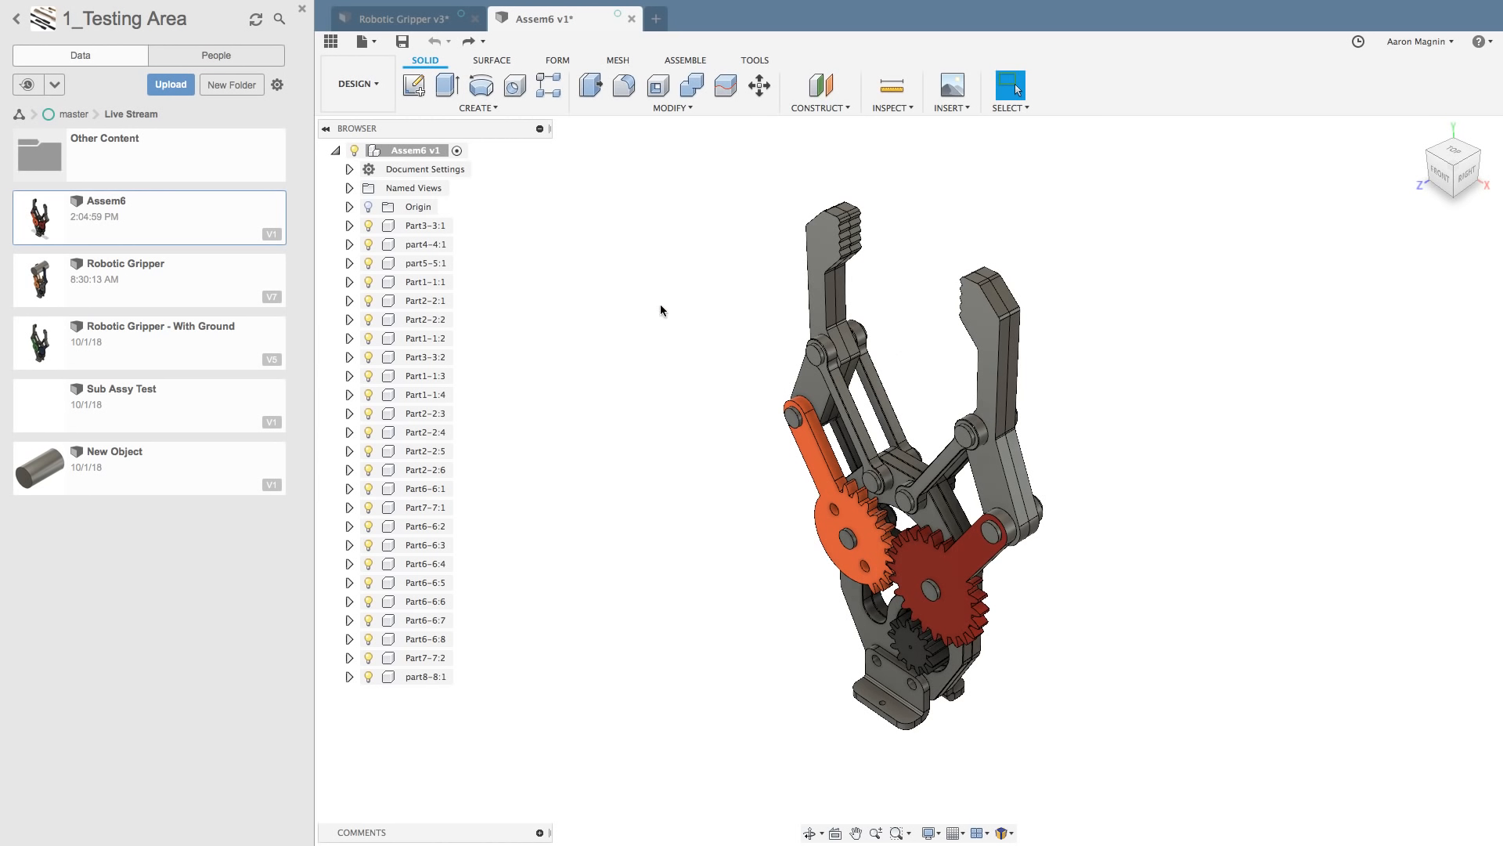
Step: Hide the data panel and turn on design history capture for the Assem6 root component
click(302, 11)
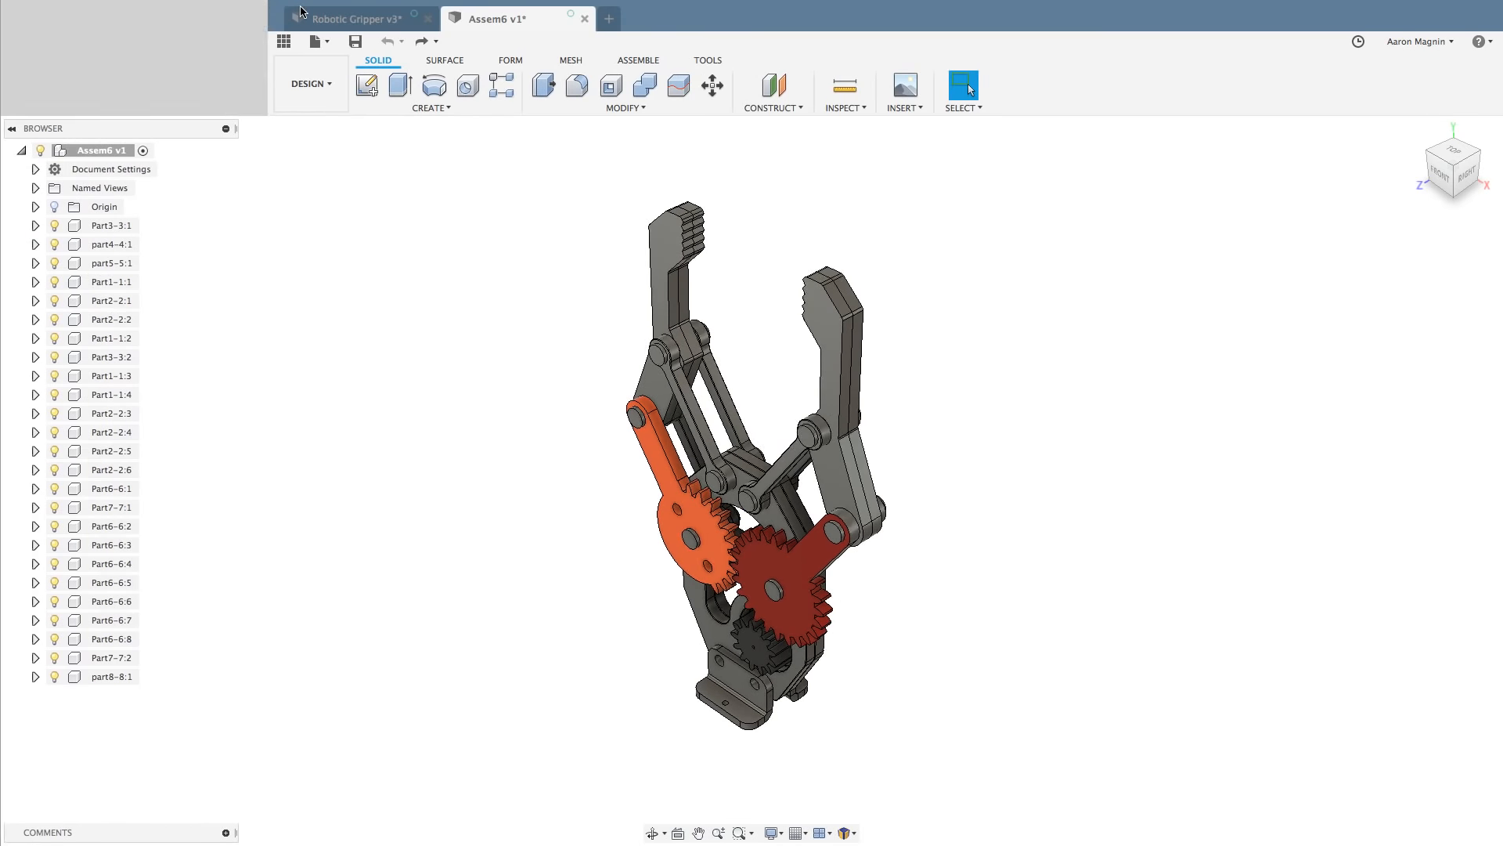
key(F4)
mouse_move(409, 320)
mouse_down()
mouse_move(477, 326)
mouse_move(436, 308)
mouse_up()
key(Escape)
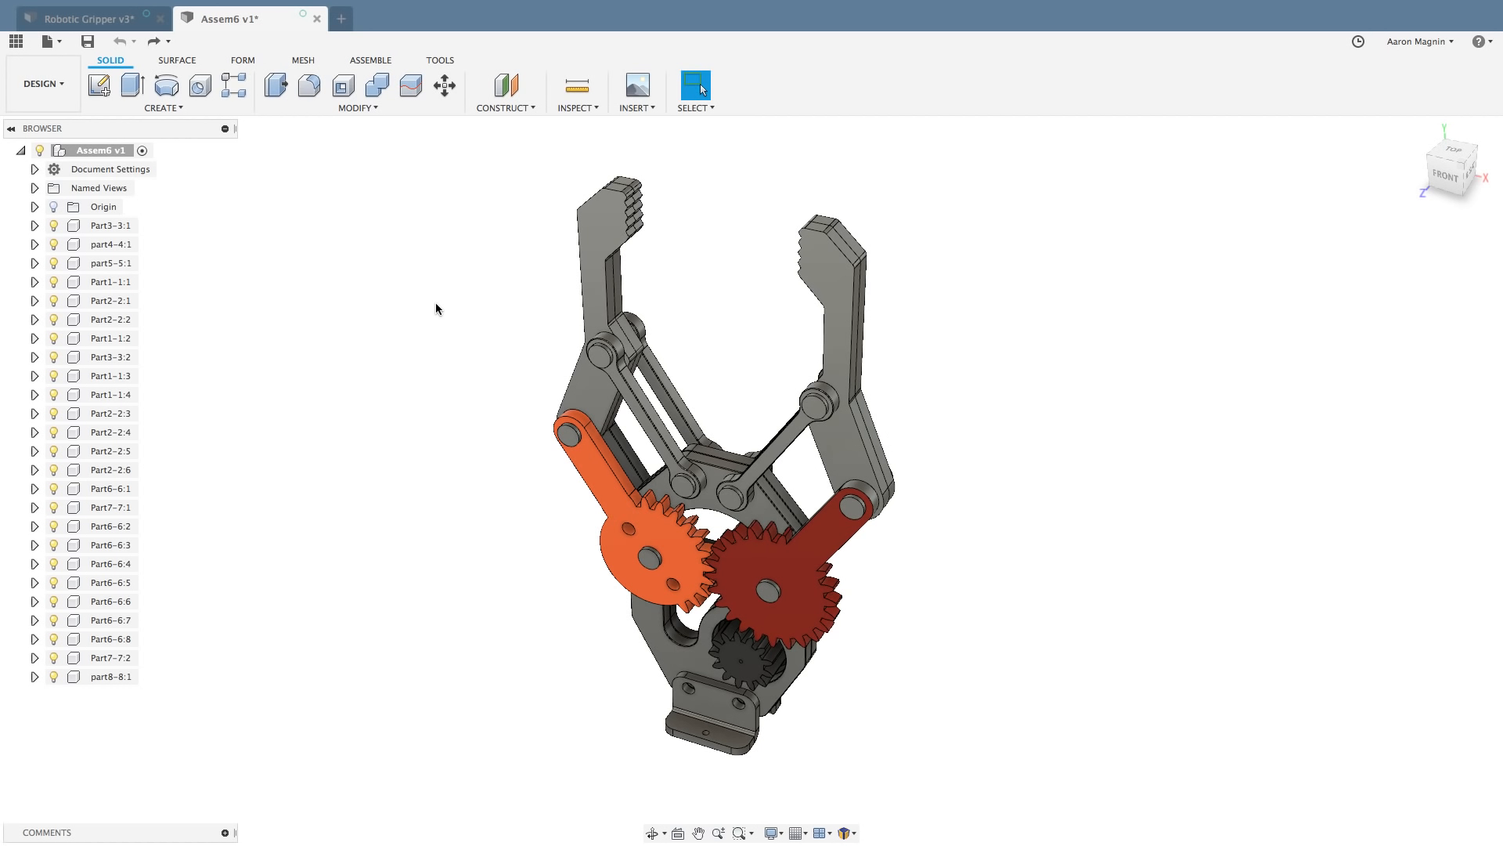
right_click(116, 152)
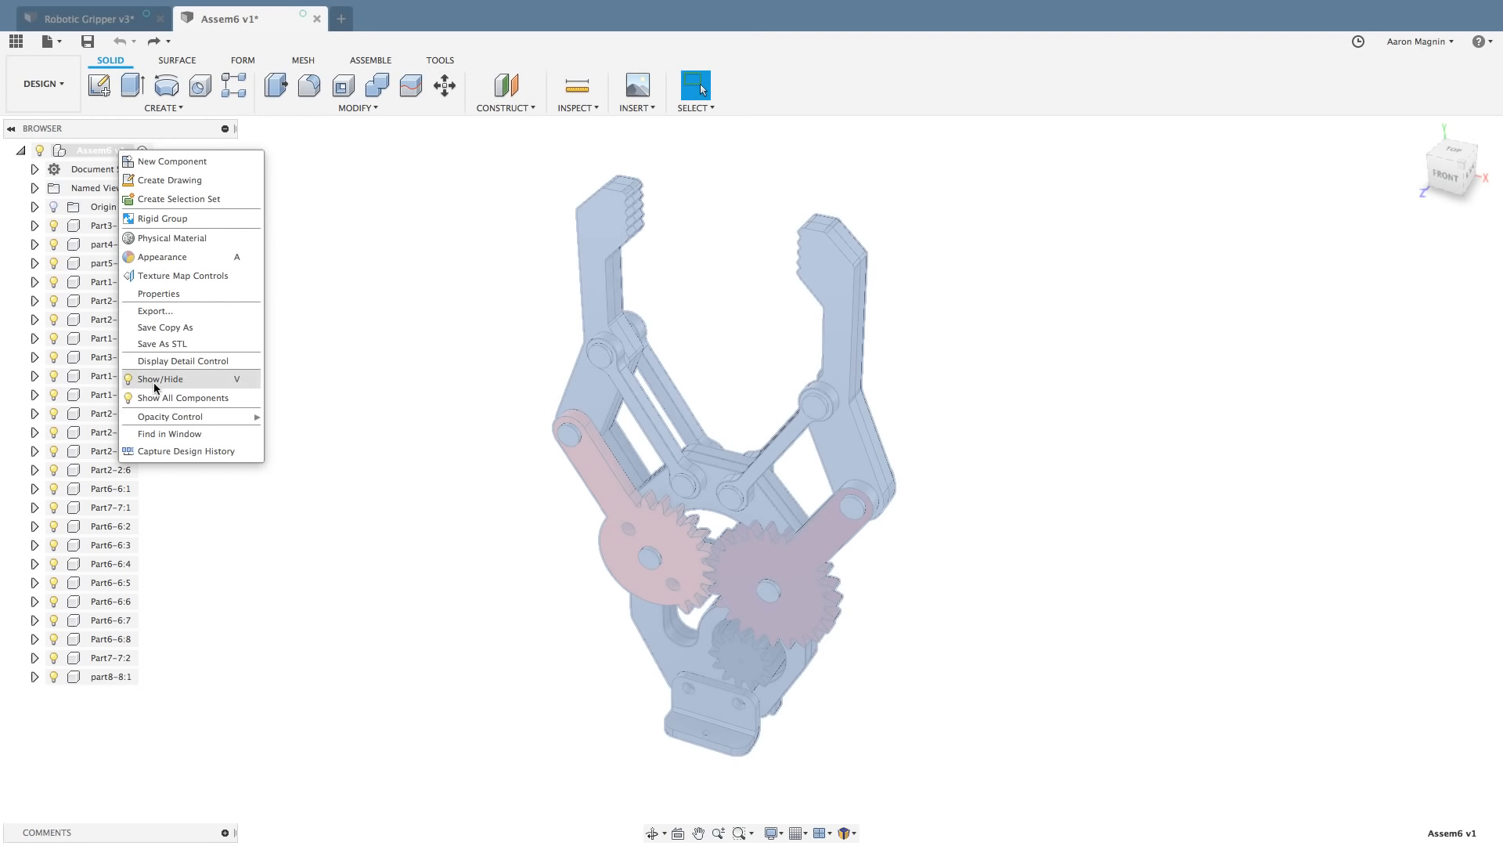
click(155, 451)
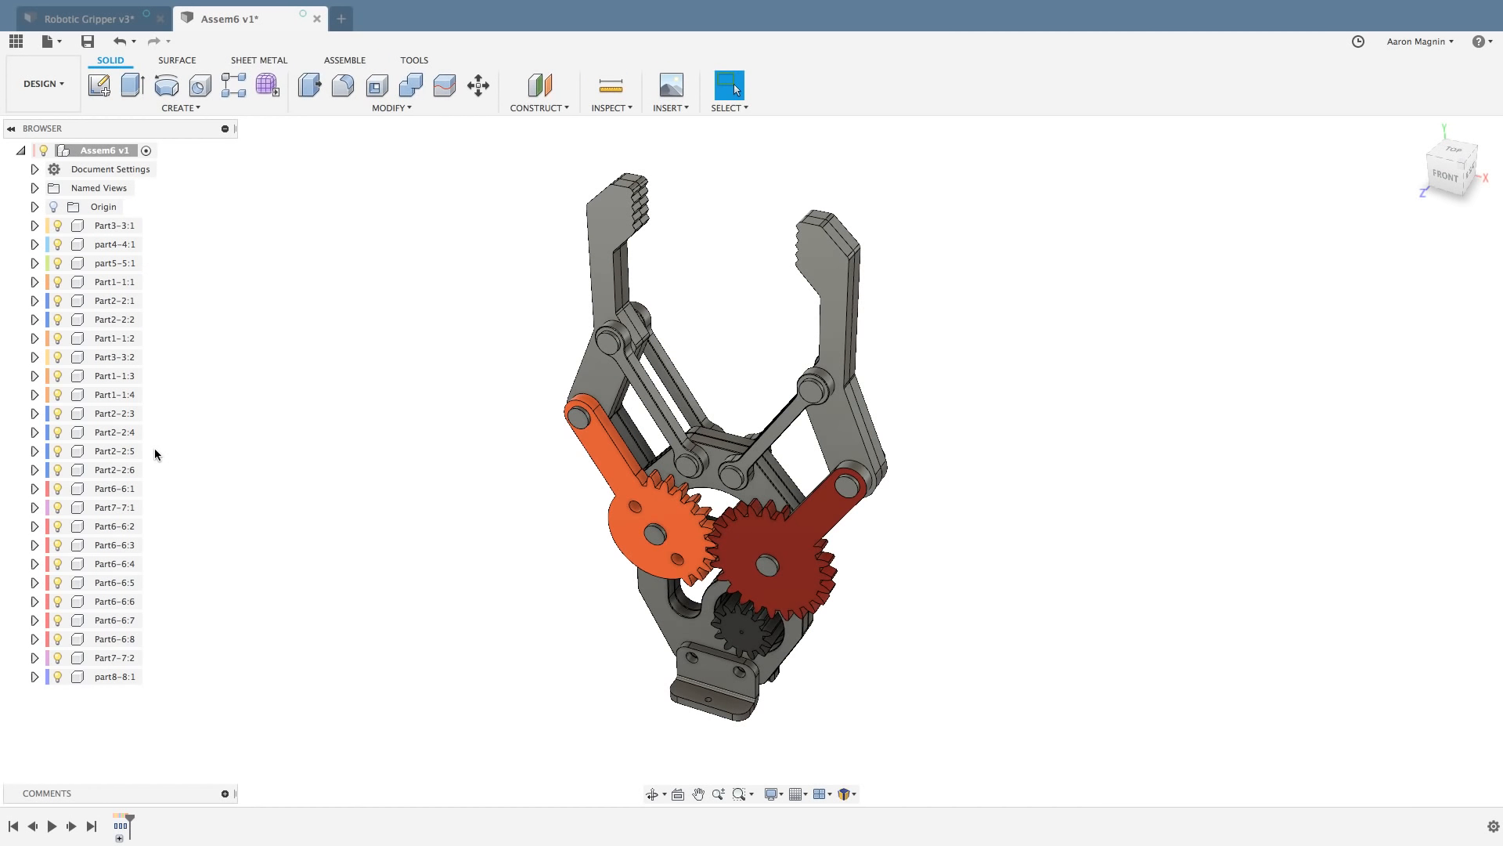
Step: Expand the feature group in the timeline to examine the imported components, and collapse it again
mouse_move(128, 841)
click(120, 837)
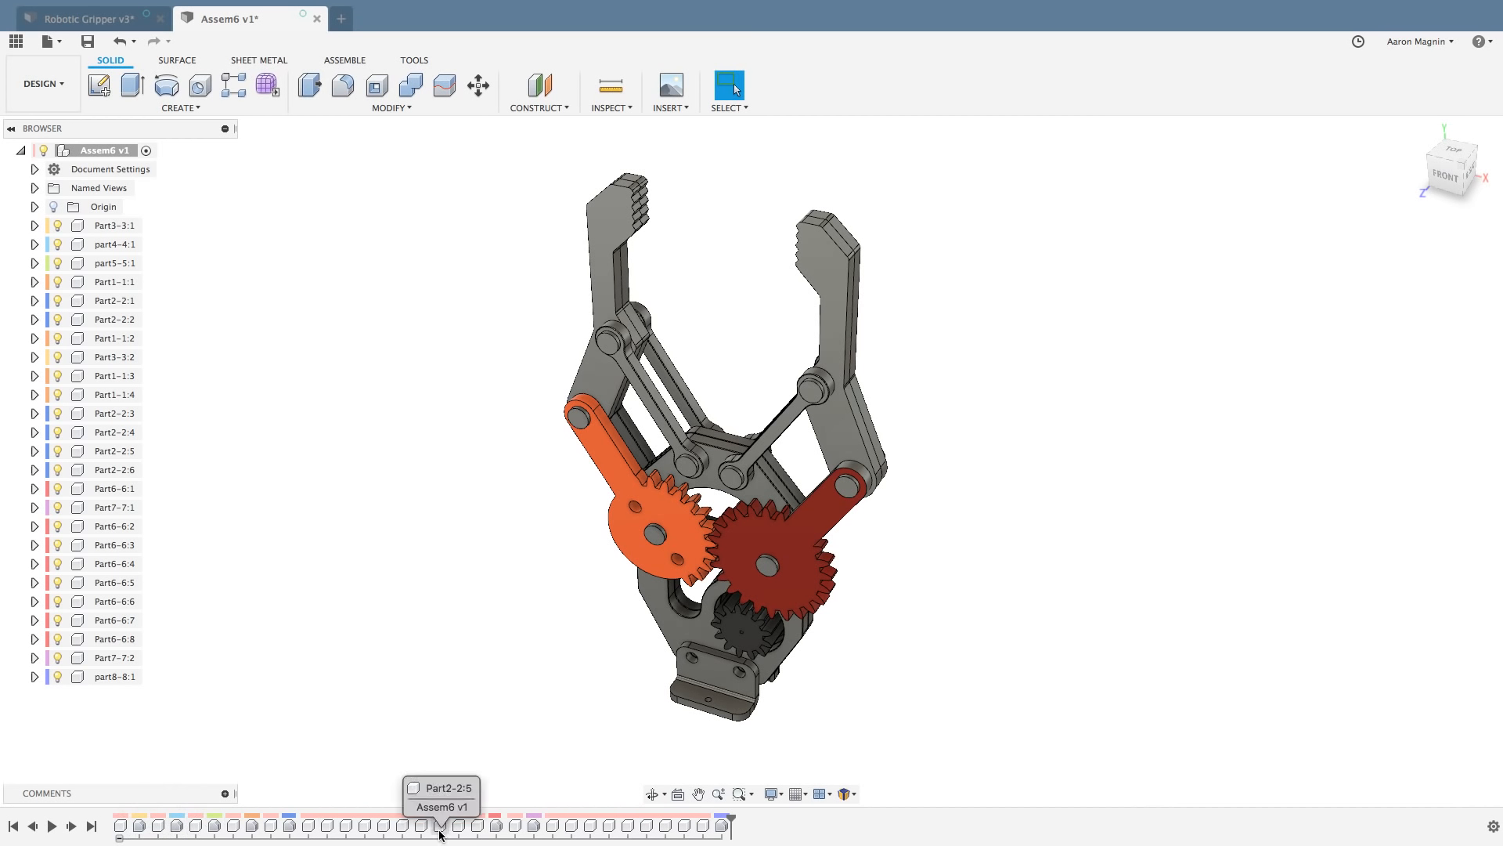
click(120, 838)
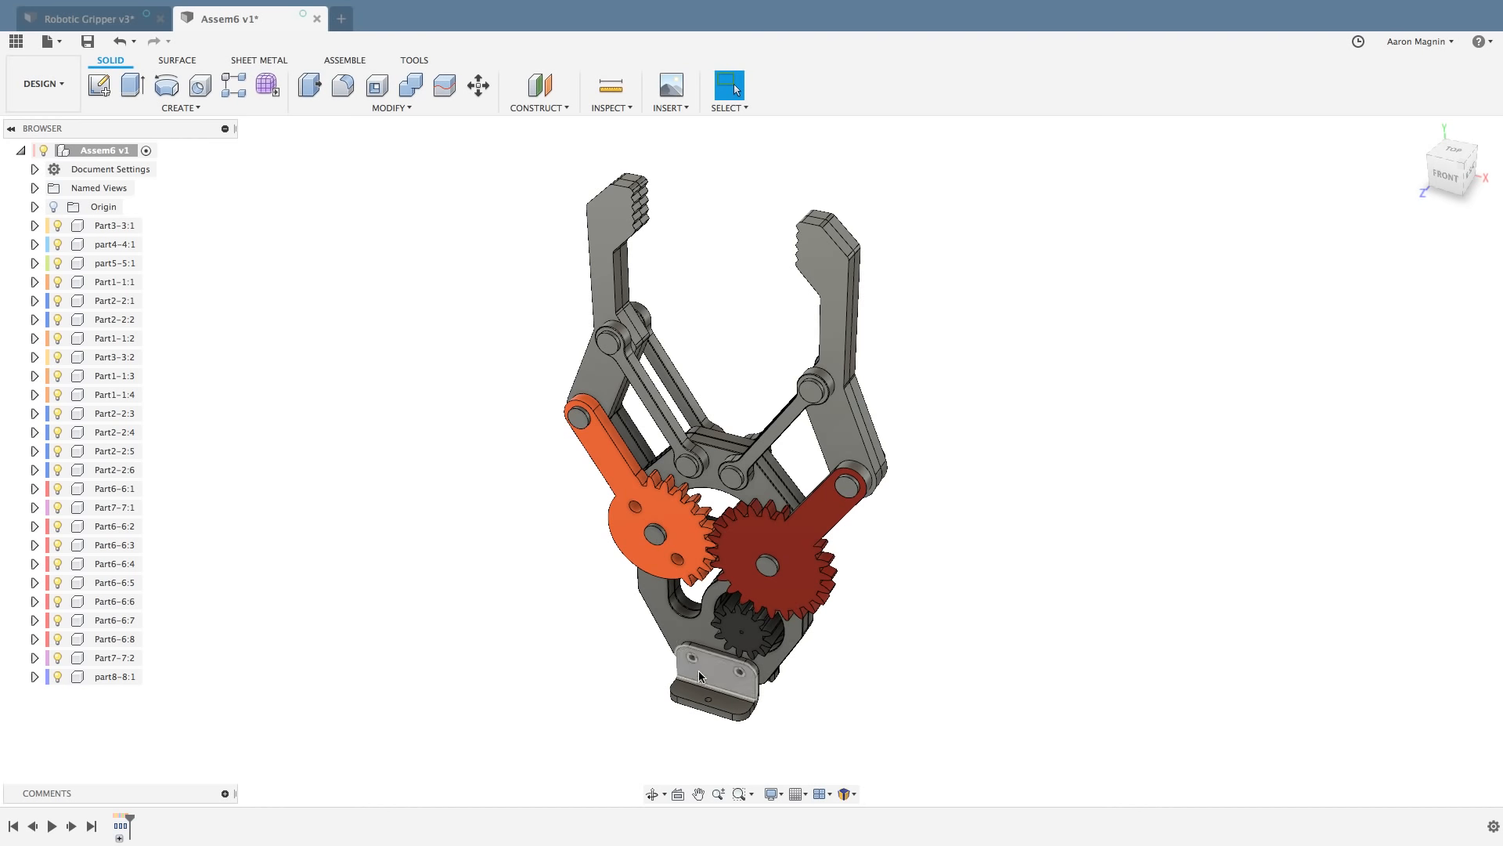
Step: Identify the front mounting bracket at the gripper's base and open the component options for Part7-7:1
shift+middle_drag(701, 674, 742, 654)
middle_drag(570, 670, 560, 666)
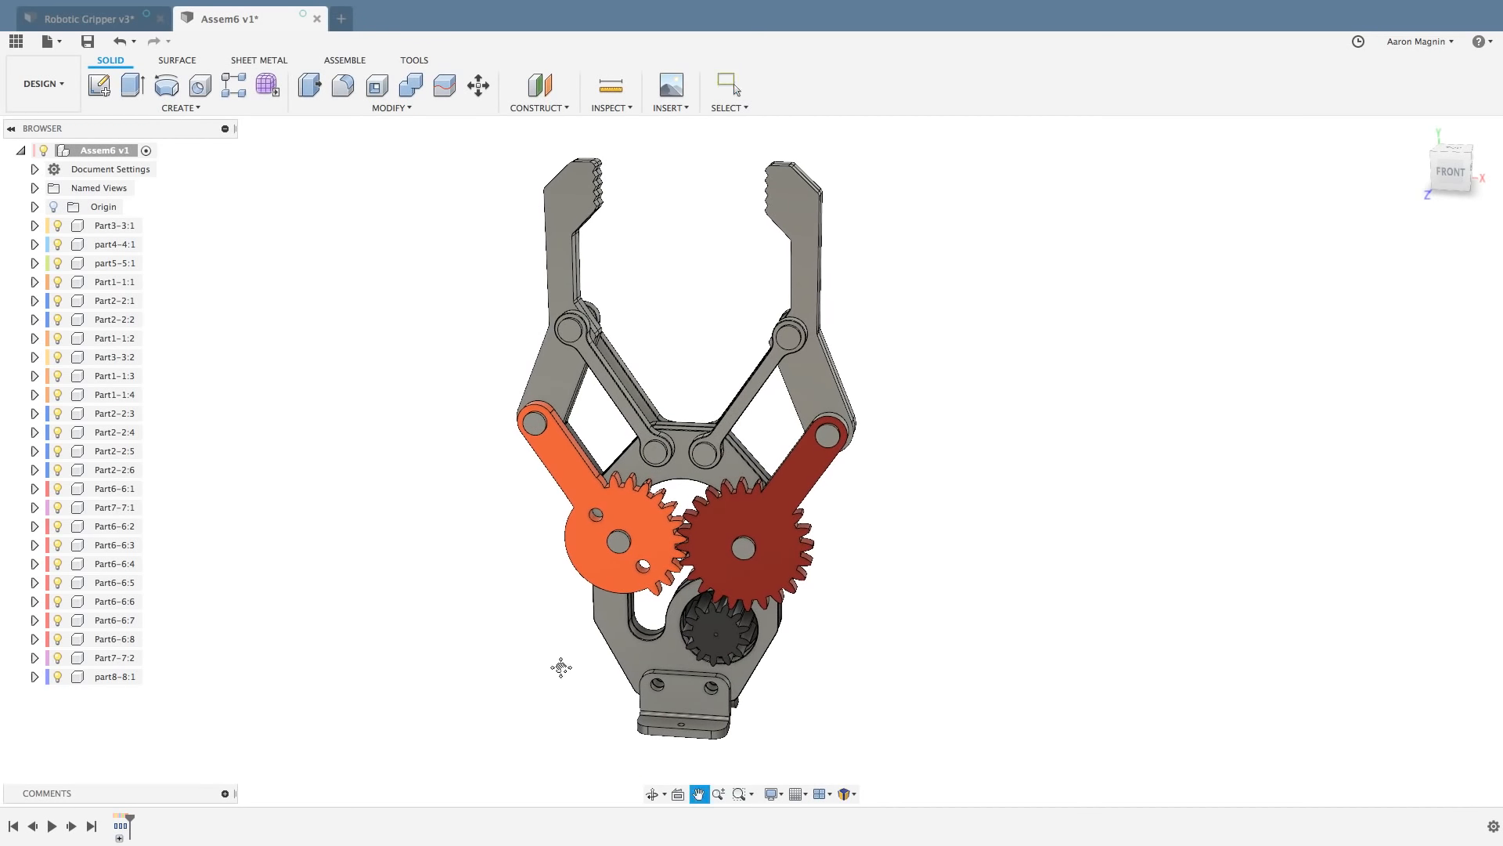
click(681, 701)
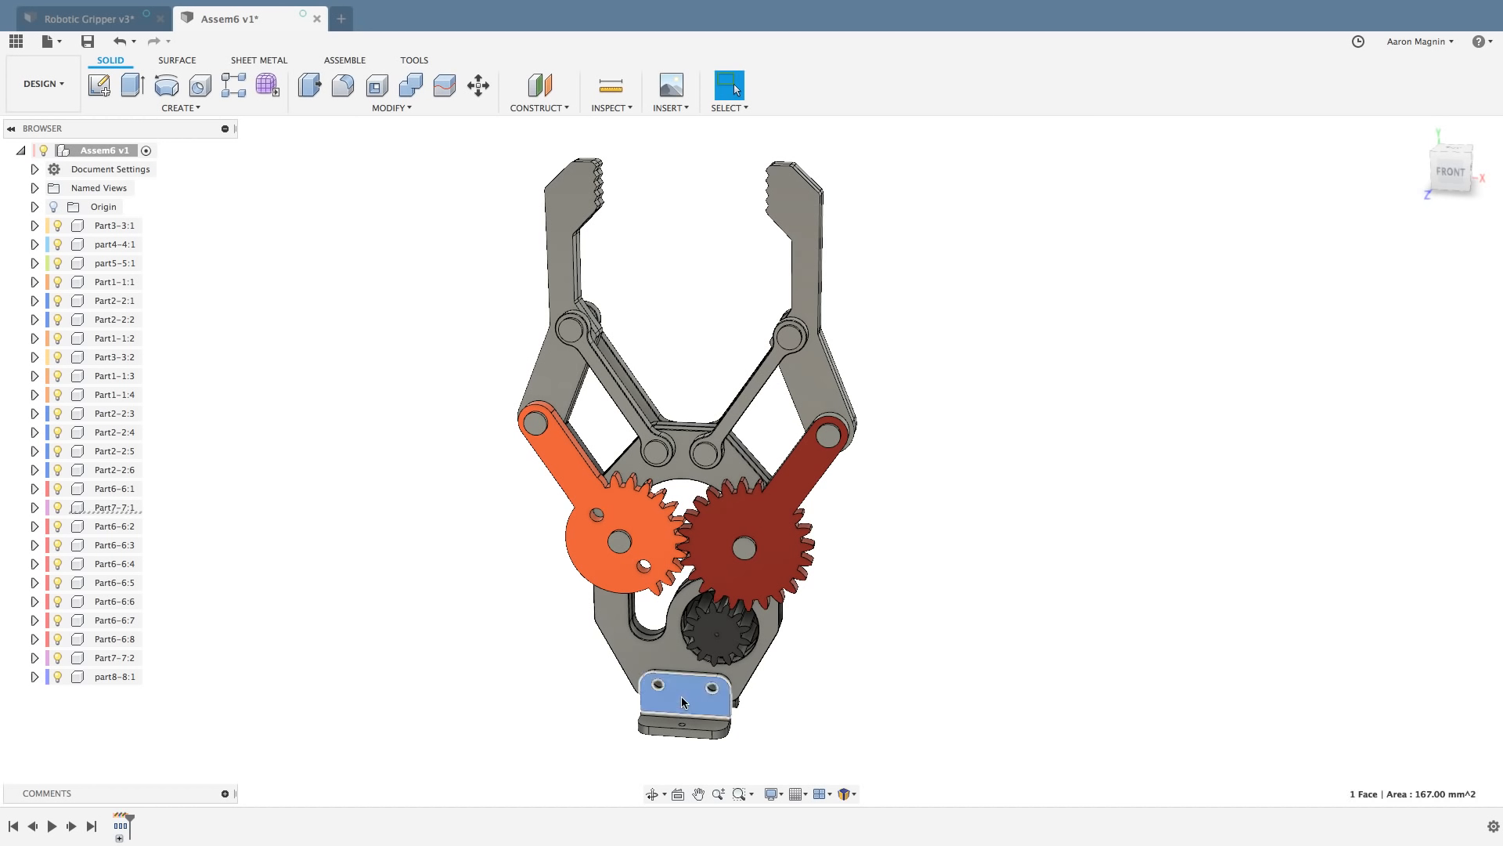
right_click(111, 508)
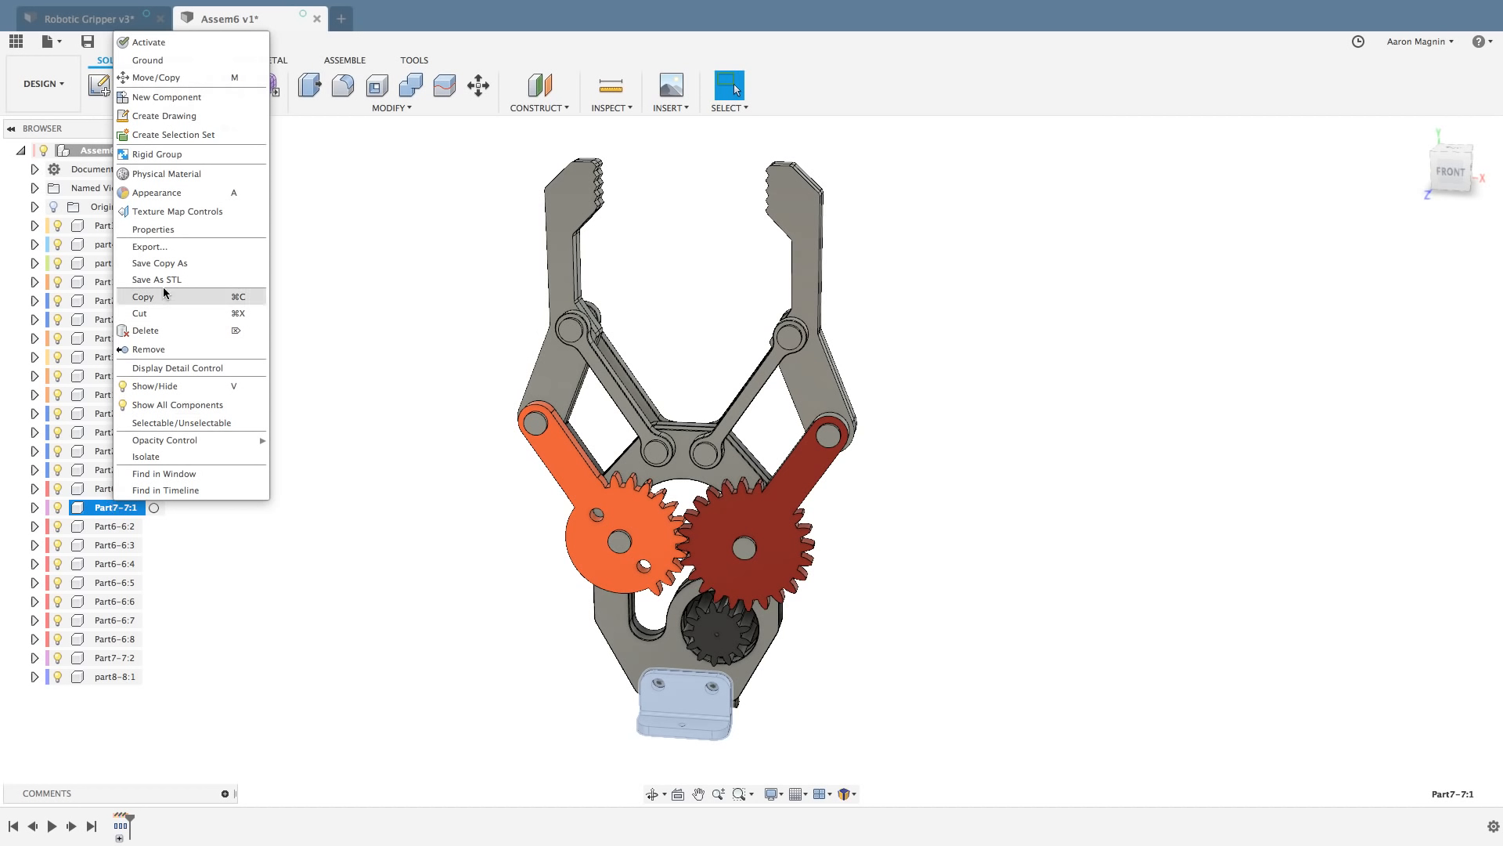
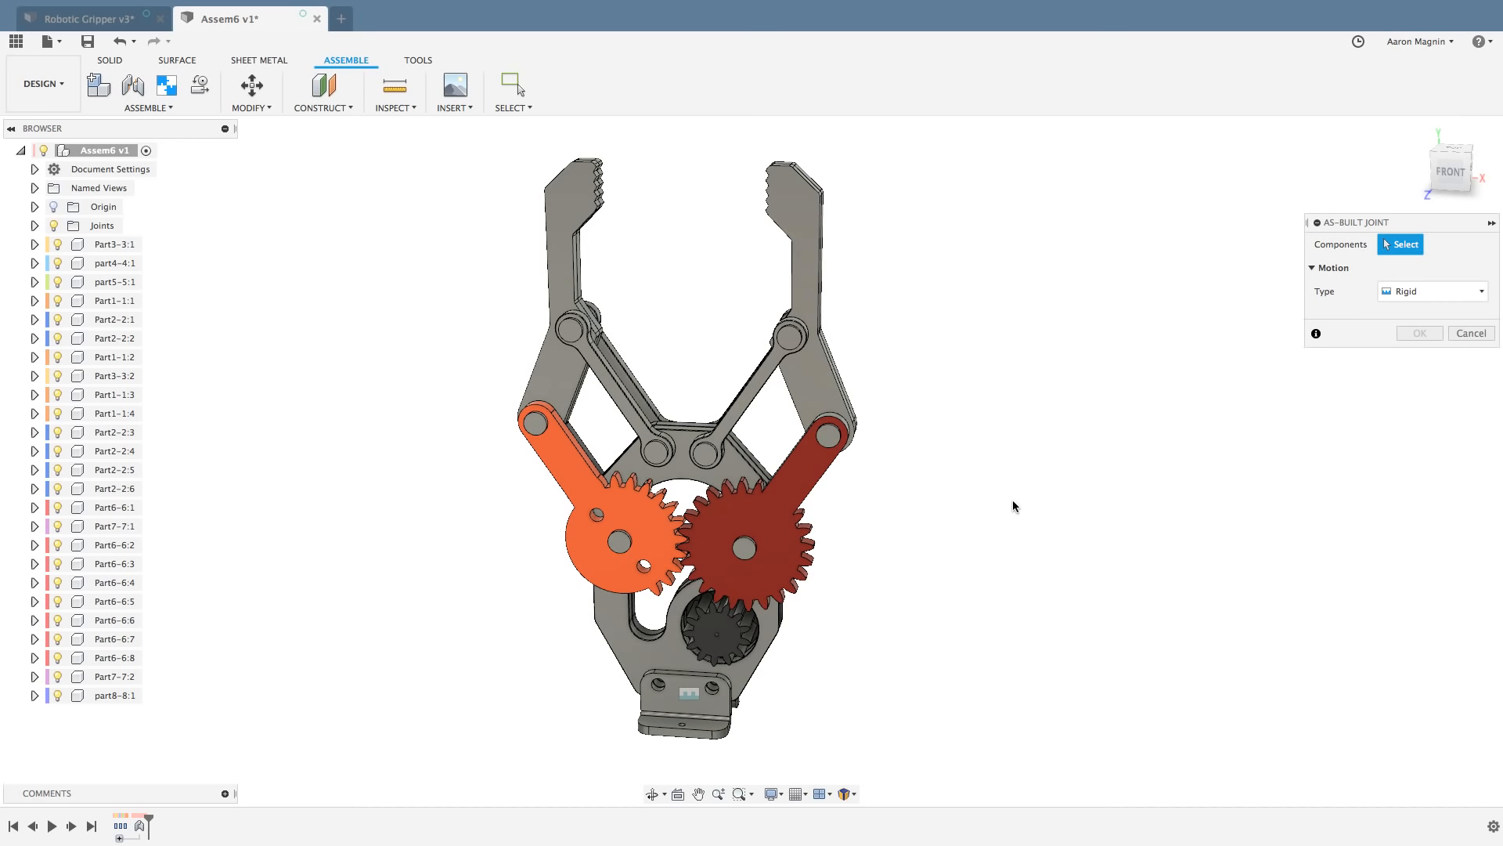
Step: Create a rigid as-built joint between the front base plate Part3-3:1 and the front mounting bracket Part7-7:1
click(666, 660)
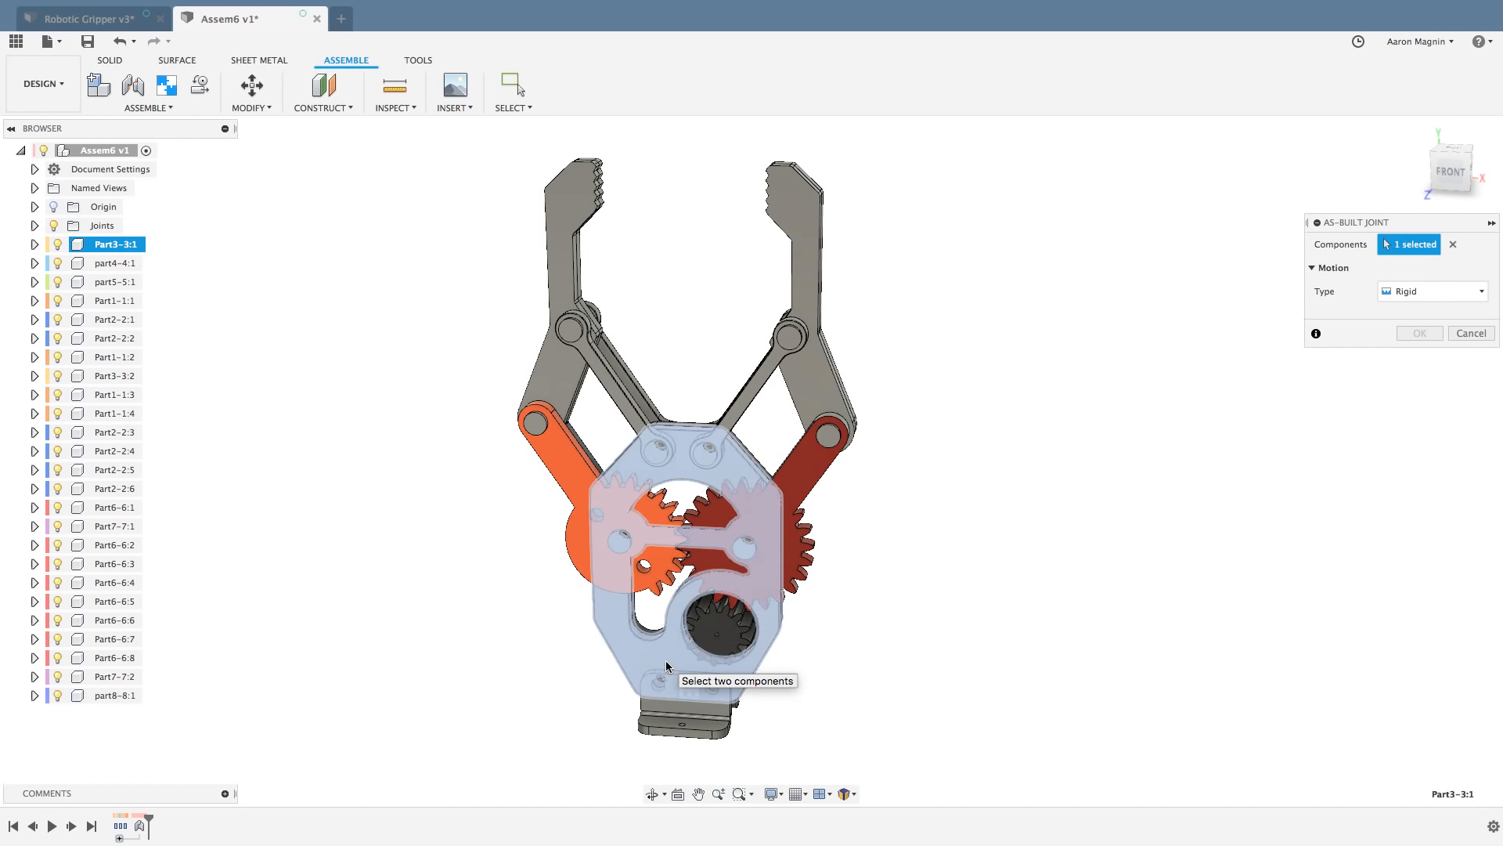
click(665, 705)
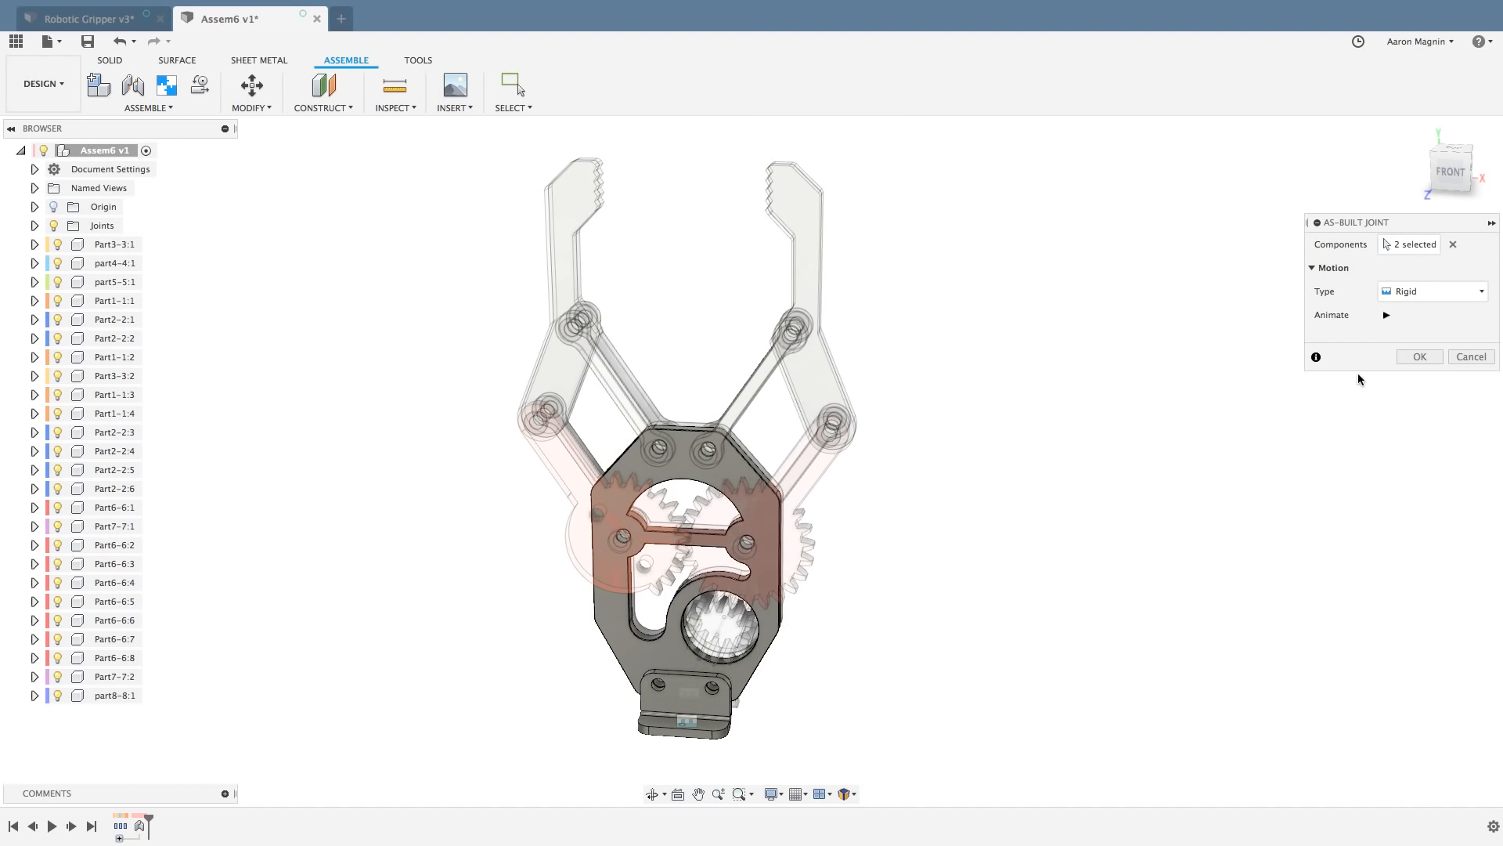
click(1400, 358)
Step: Start a rigid group with the front bracket Part7-7:1 and front base plate Part3-3:1, accepting their existing rigid constraint
shift+middle_drag(1014, 493, 904, 479)
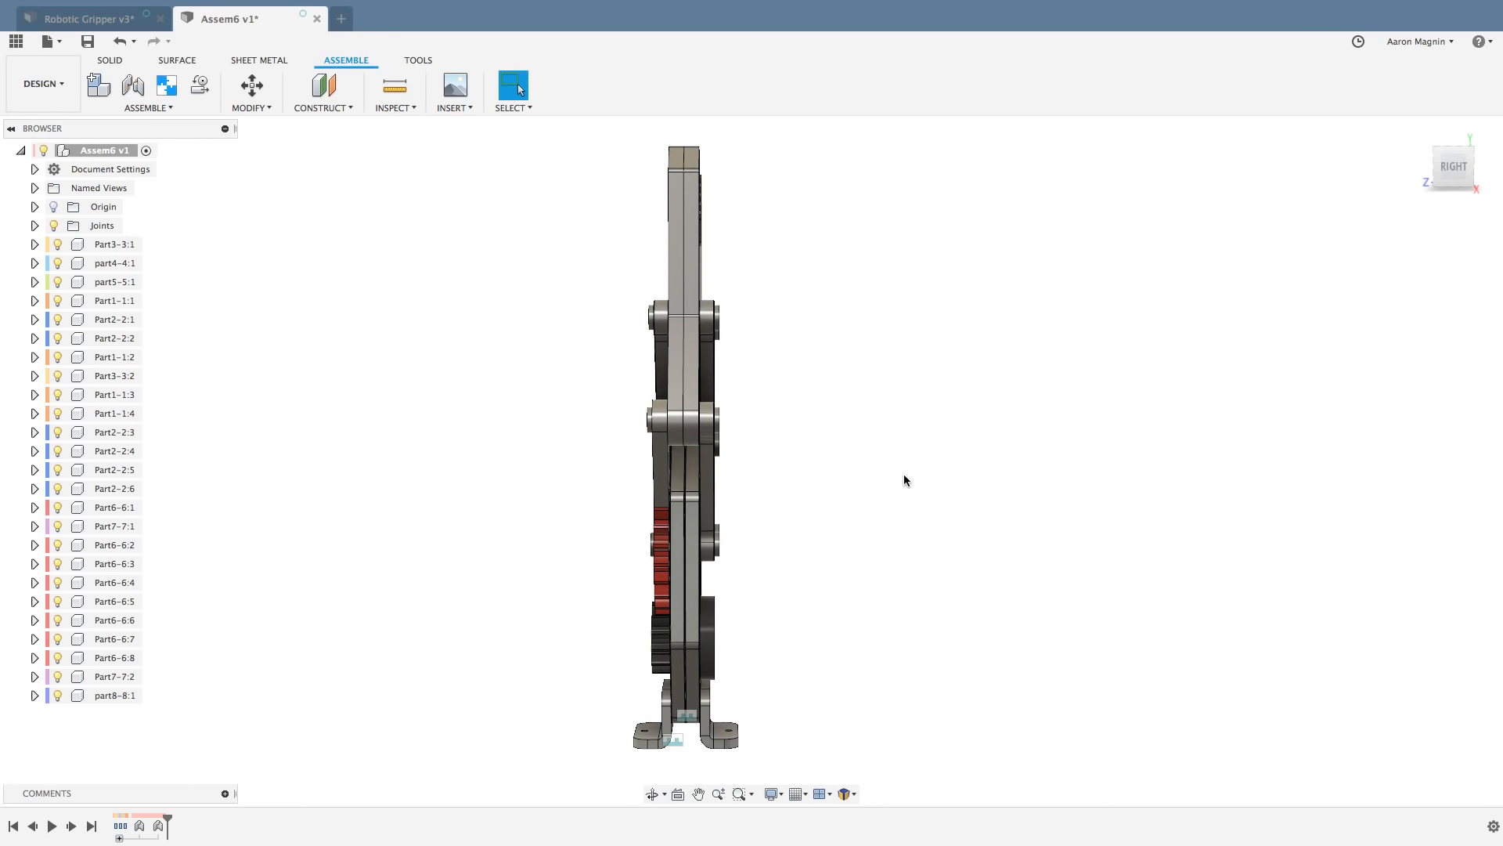
shift+middle_drag(812, 448, 880, 463)
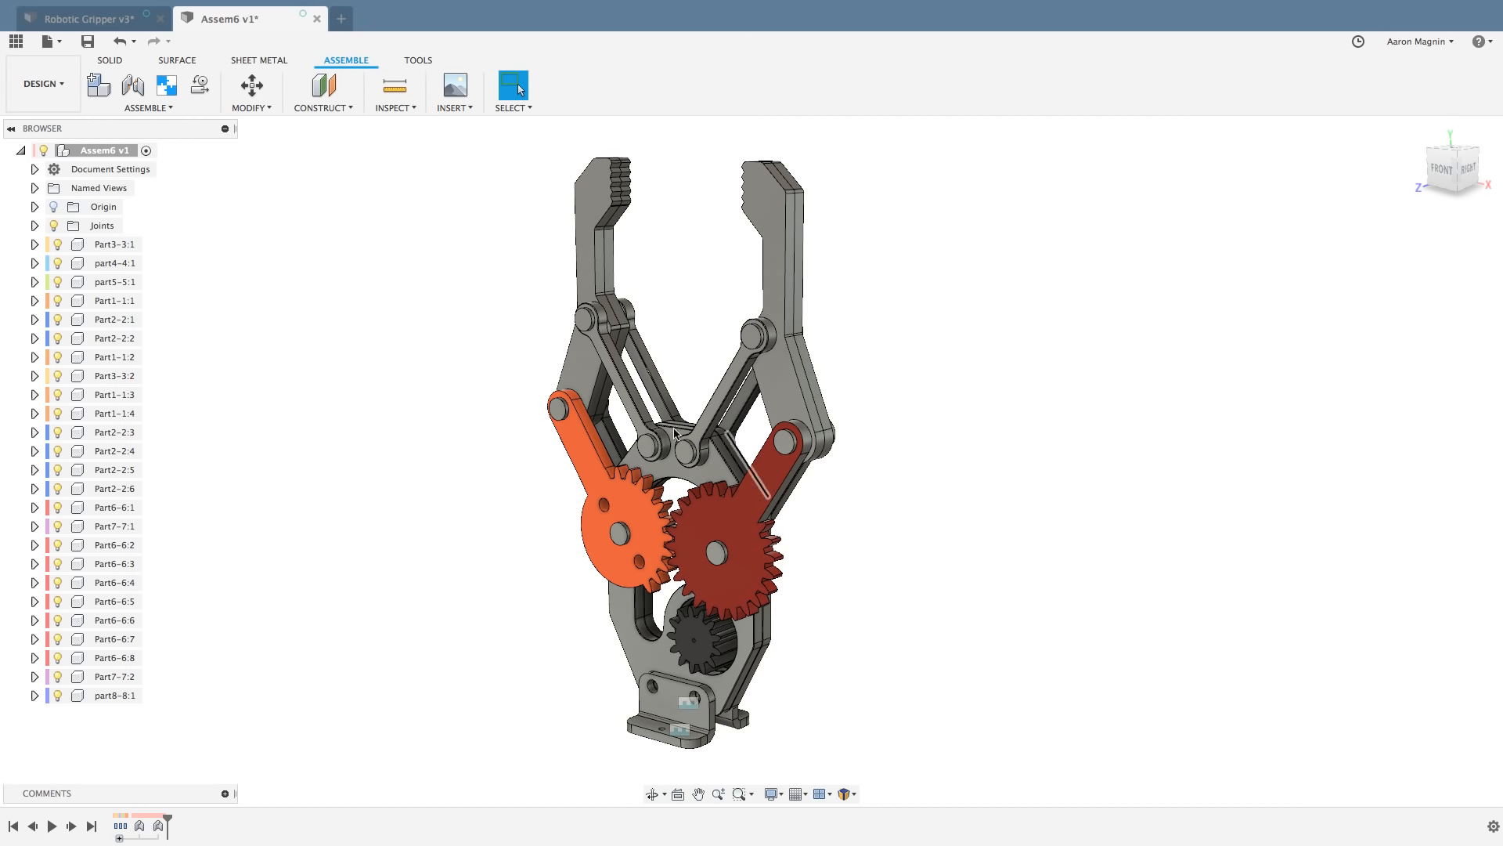
click(170, 93)
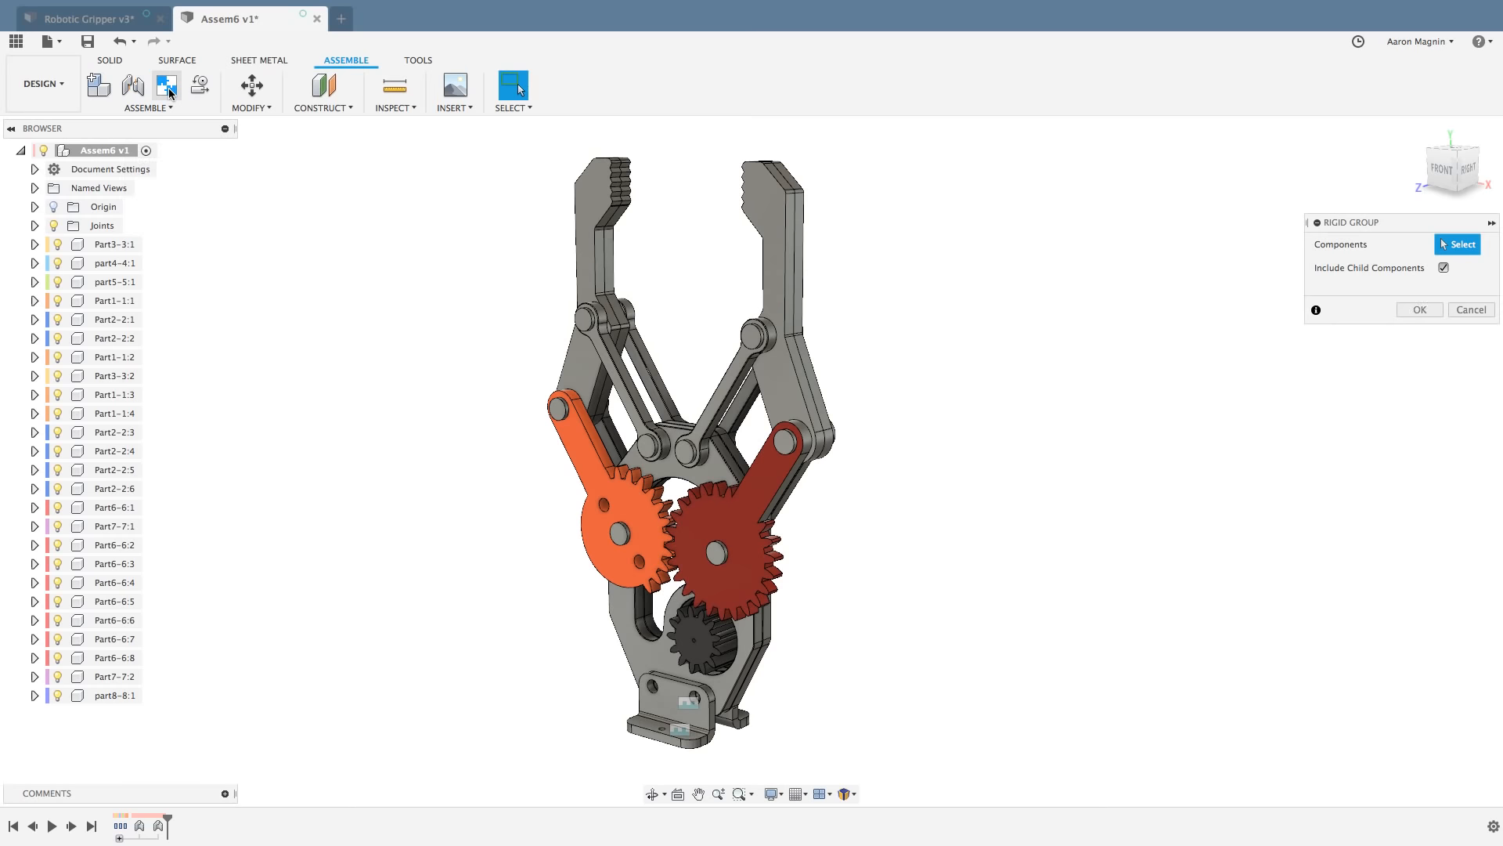
click(661, 702)
click(630, 670)
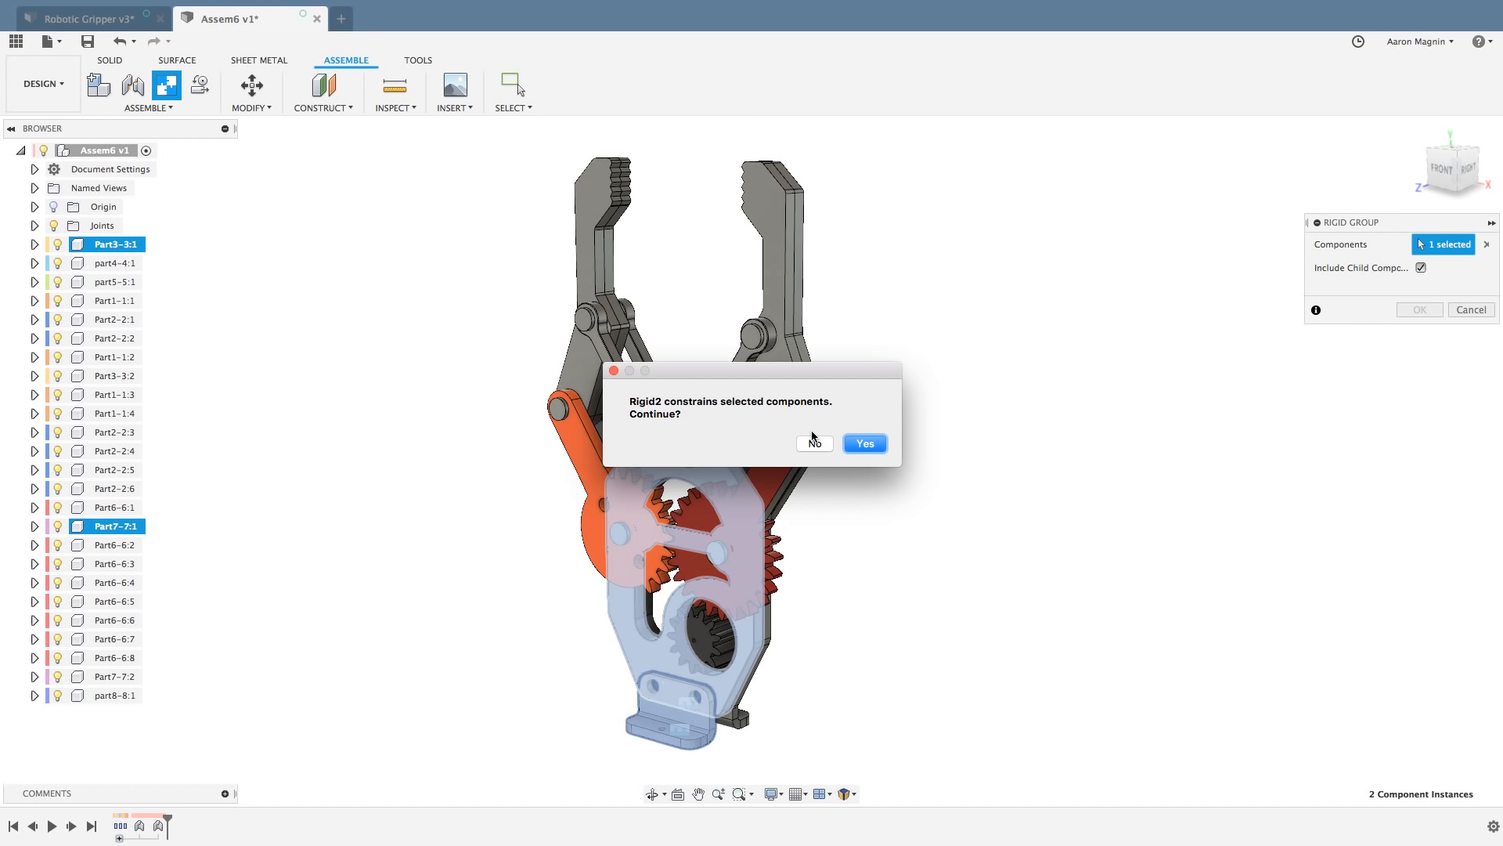
click(863, 443)
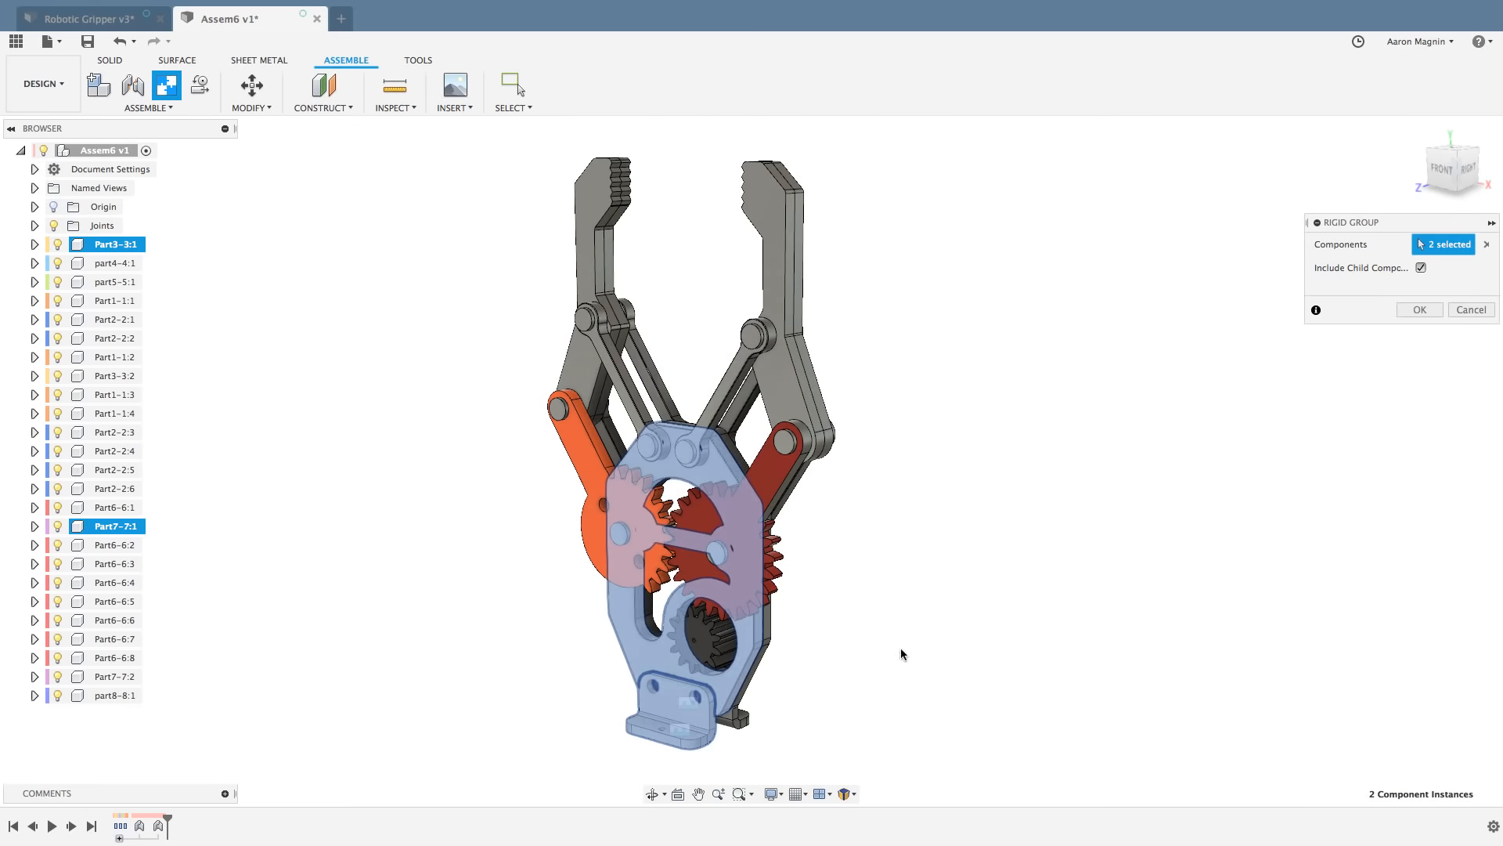
Step: Add the rear base plate Part3-3:2 and the rear mounting bracket Part7-7:2 to the rigid group
shift+middle_drag(901, 648, 787, 656)
click(678, 694)
click(707, 719)
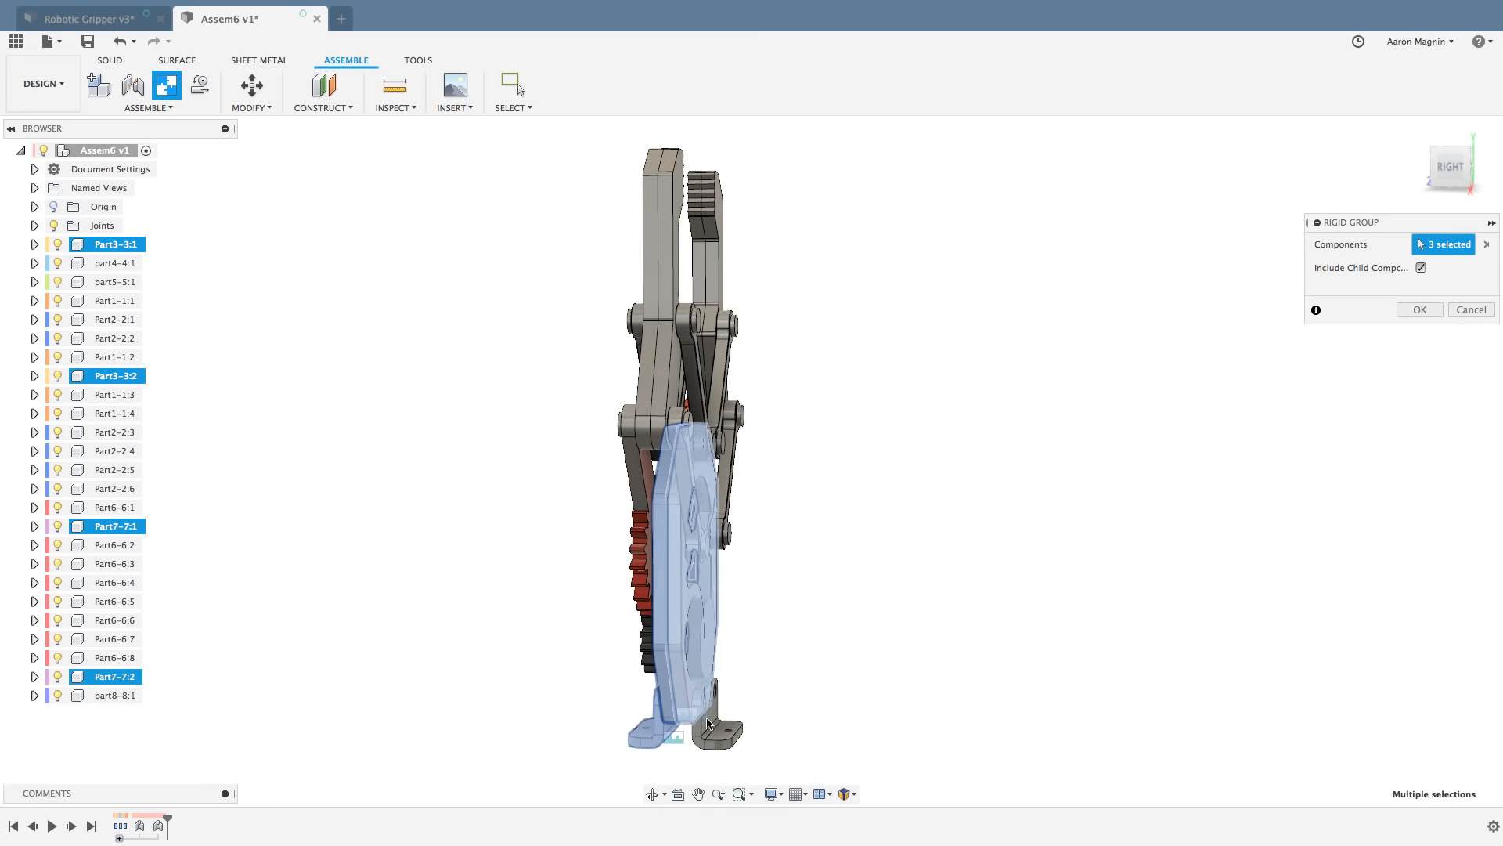
shift+middle_drag(708, 722, 427, 572)
click(672, 651)
Step: Add the four base-plate pins Part6-6:1, Part6-6:2, Part6-6:4 and Part6-6:7 and create the rigid group
scroll(664, 603, up, 4)
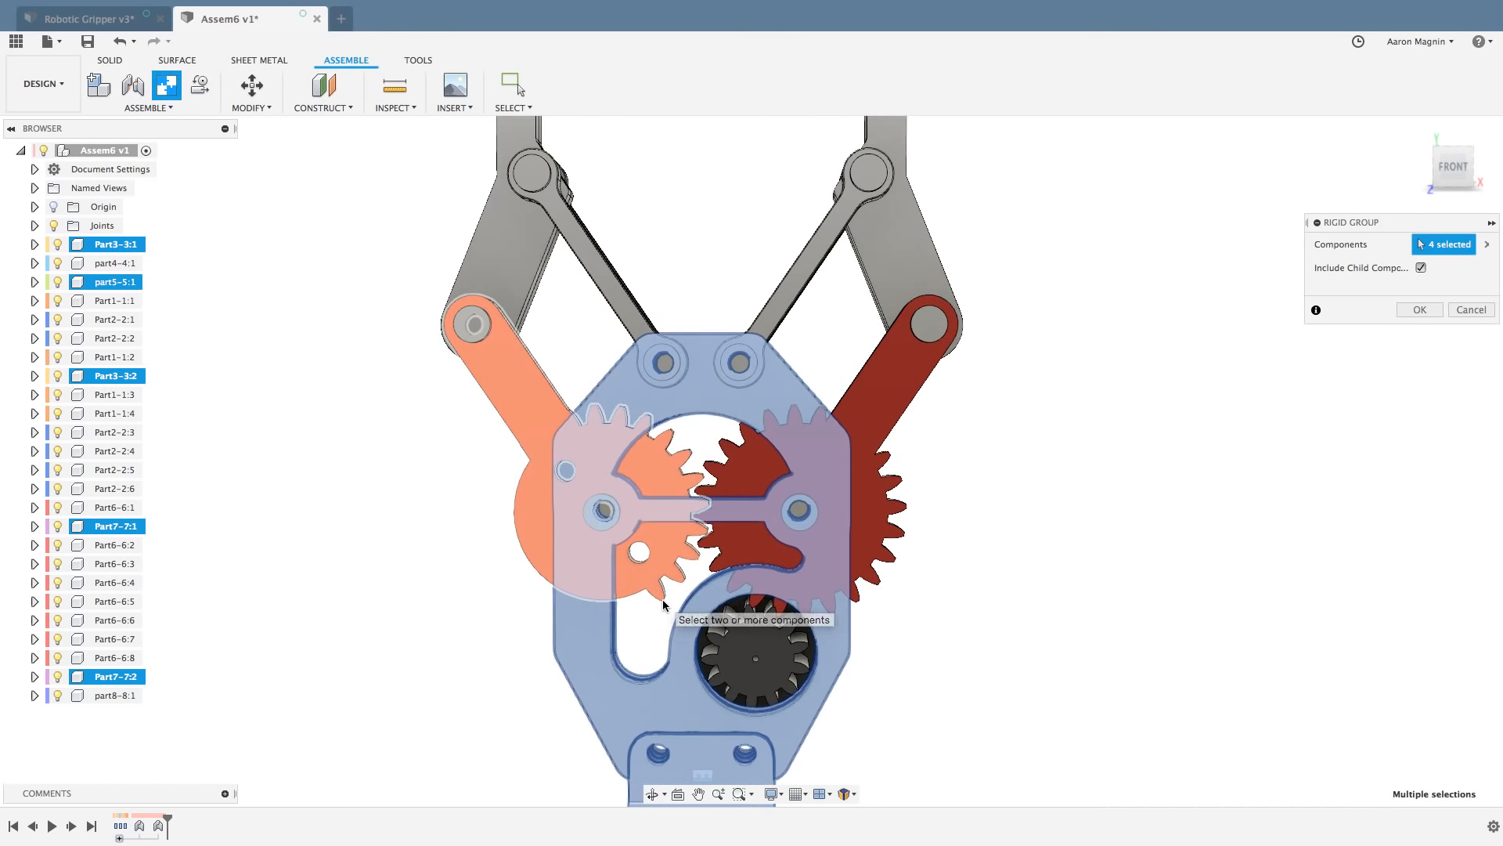
click(602, 515)
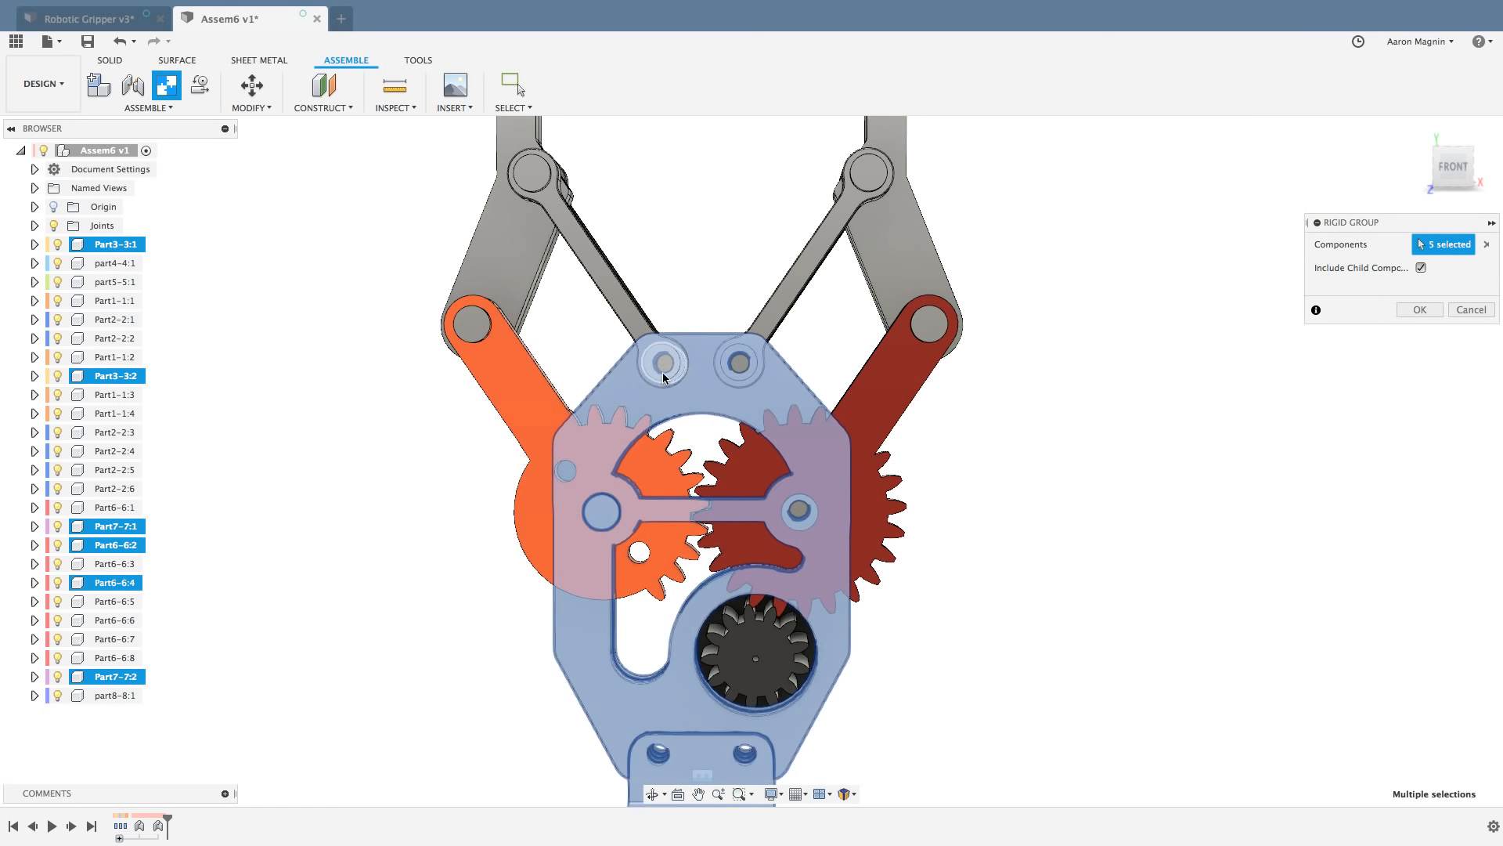
click(740, 365)
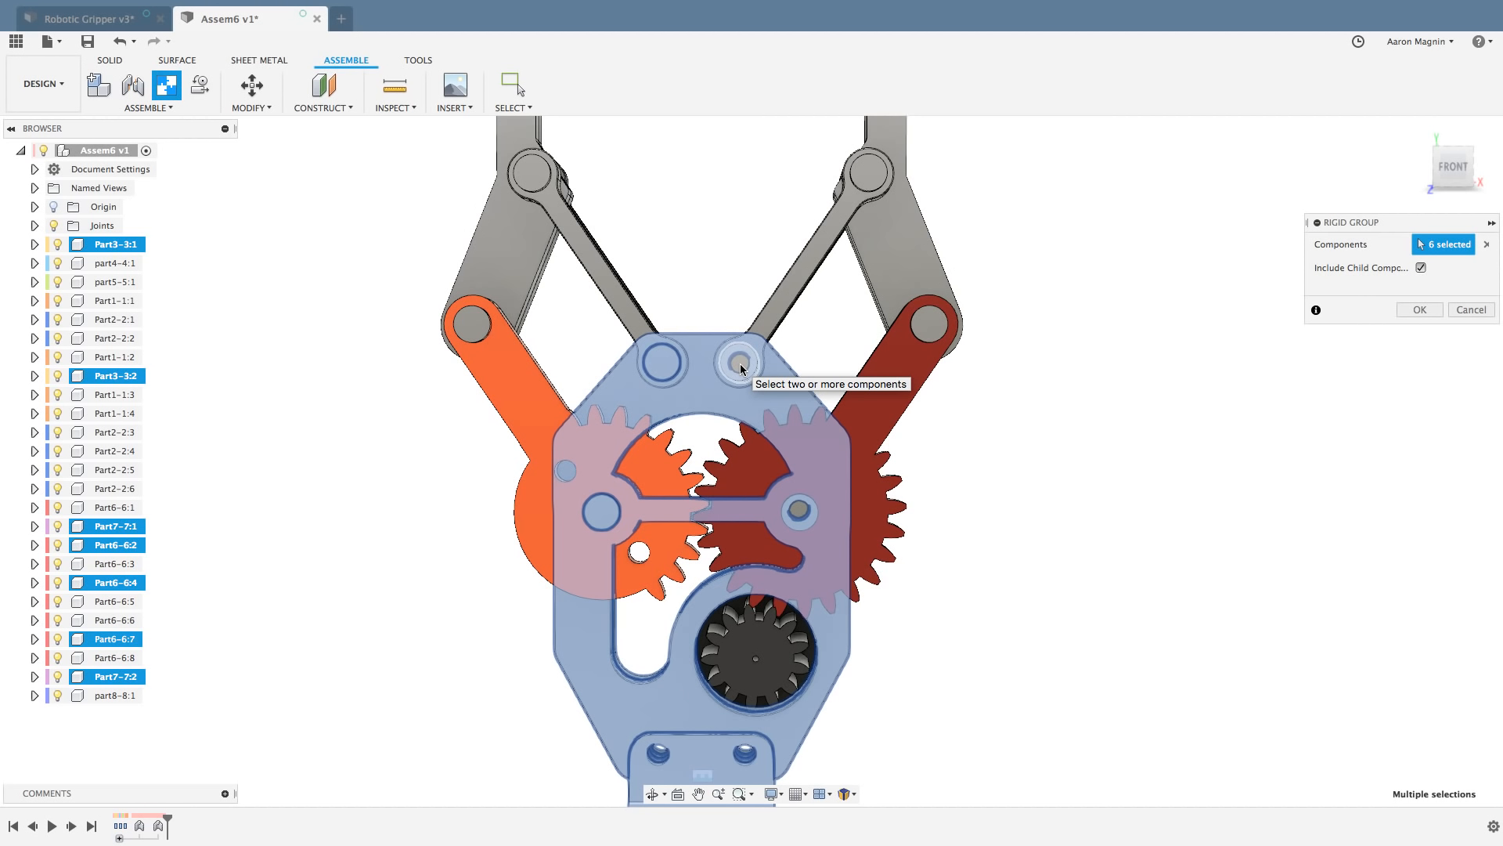
click(797, 517)
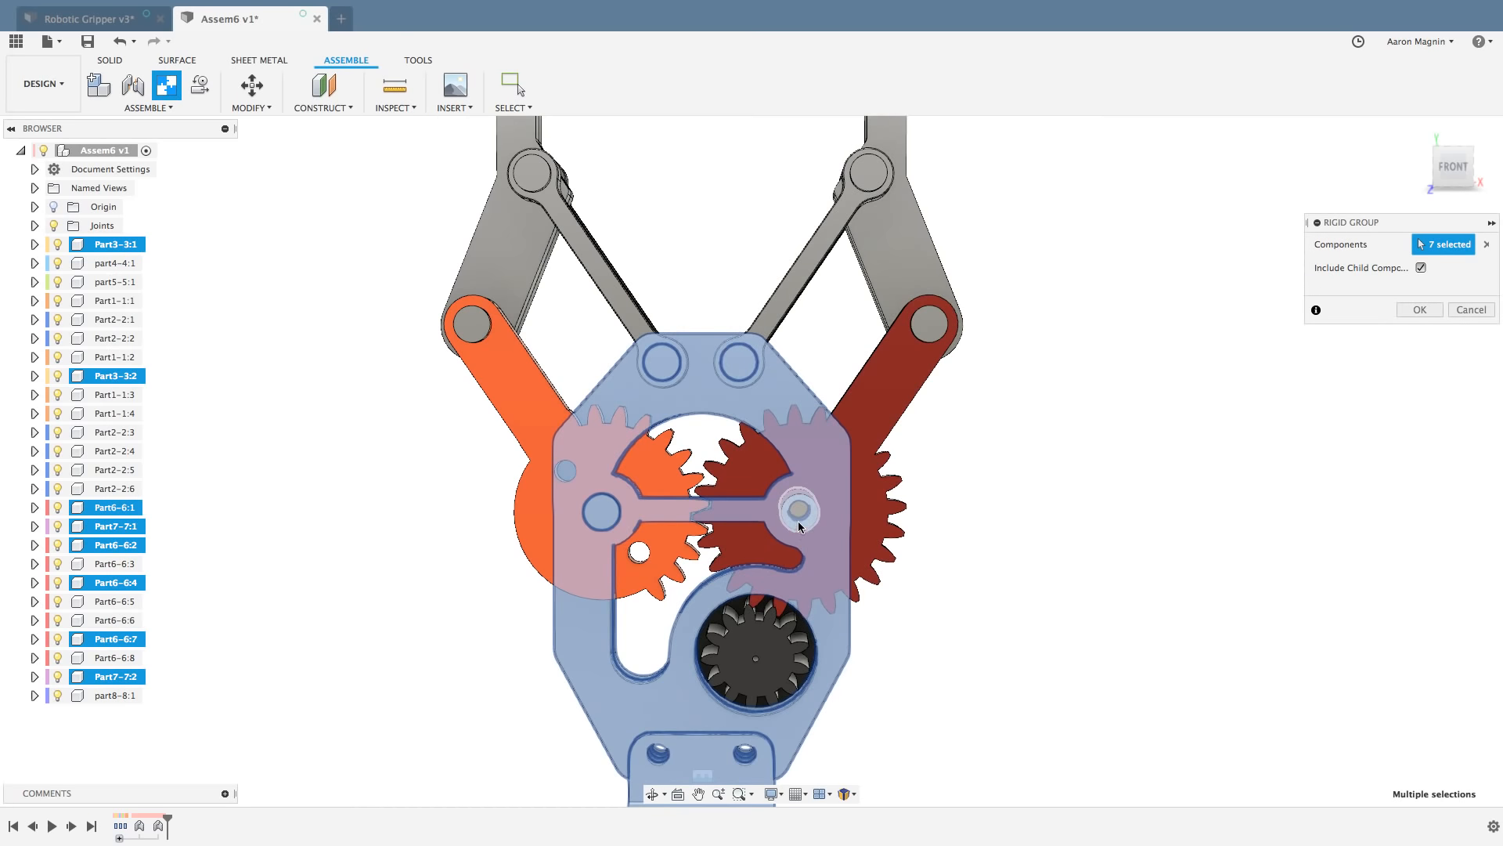
click(799, 517)
shift+middle_drag(799, 517, 721, 670)
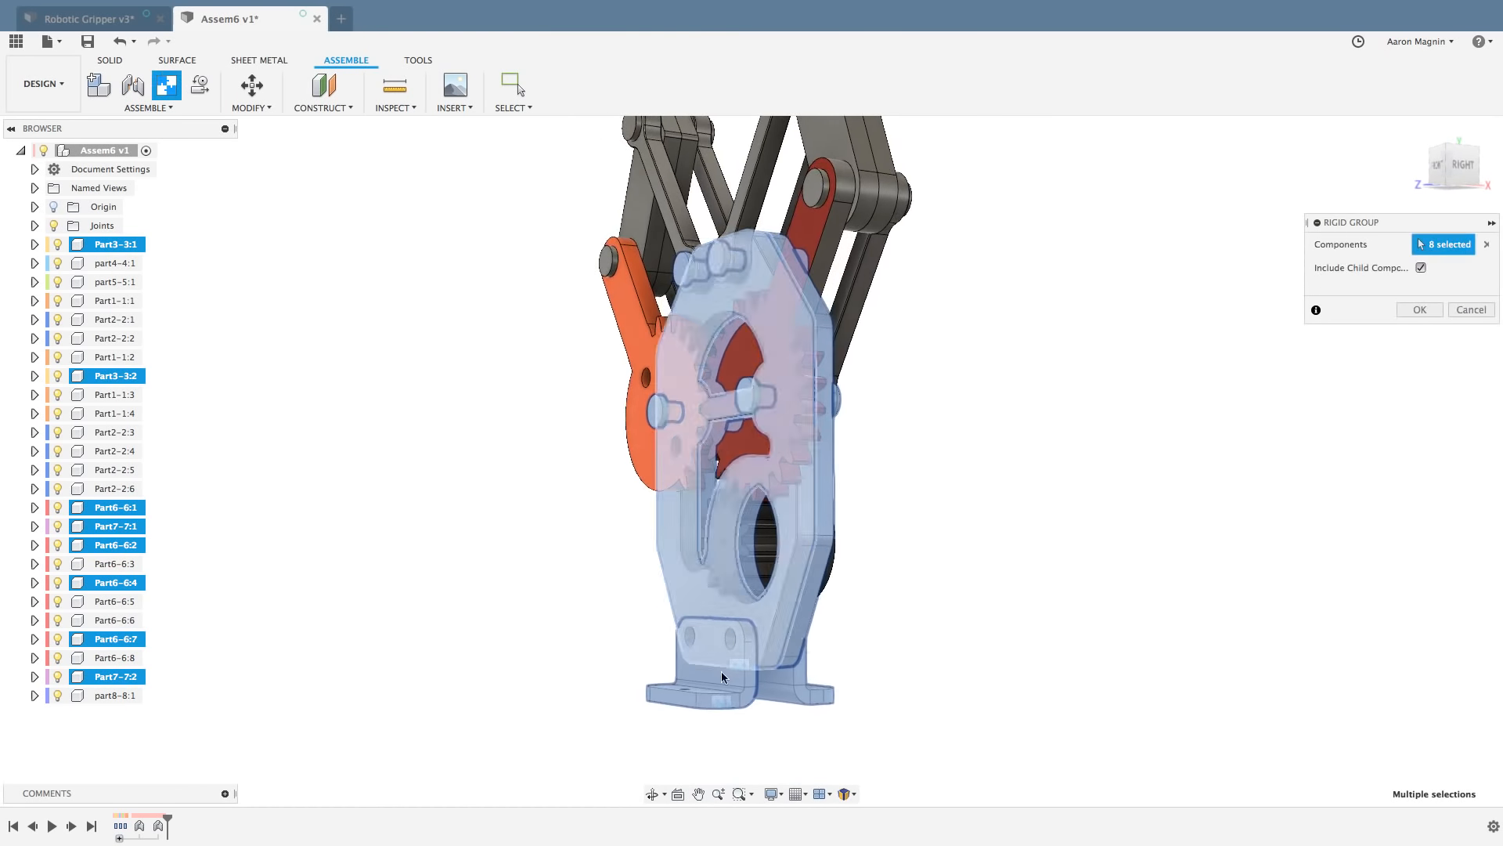
click(1408, 309)
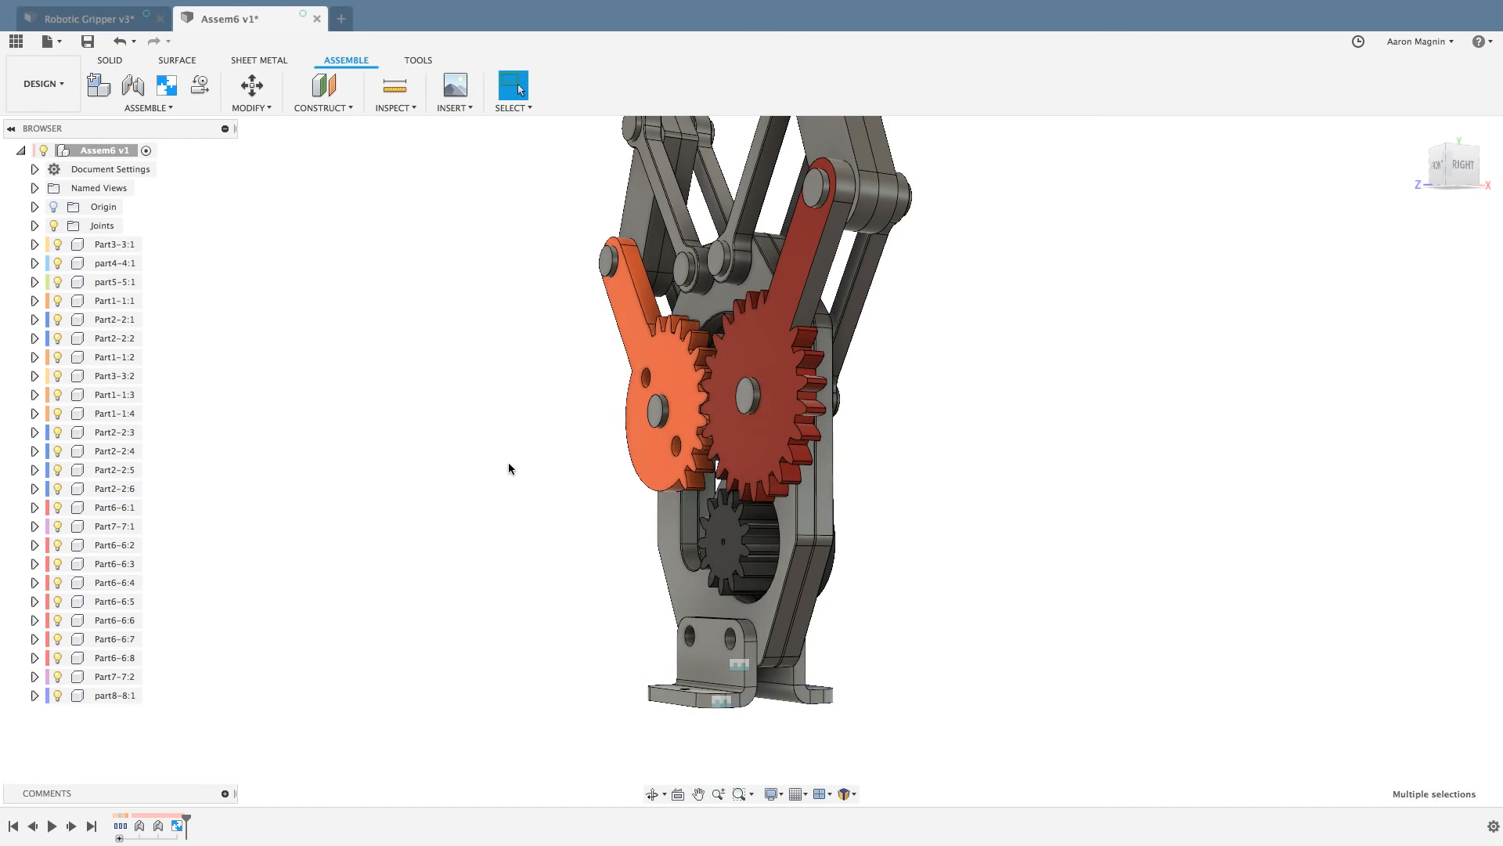
Step: Try pulling the red gear, right finger plates and their links off the grouped base, and revert the component positions
shift+middle_drag(480, 463, 513, 560)
scroll(514, 563, down, 2)
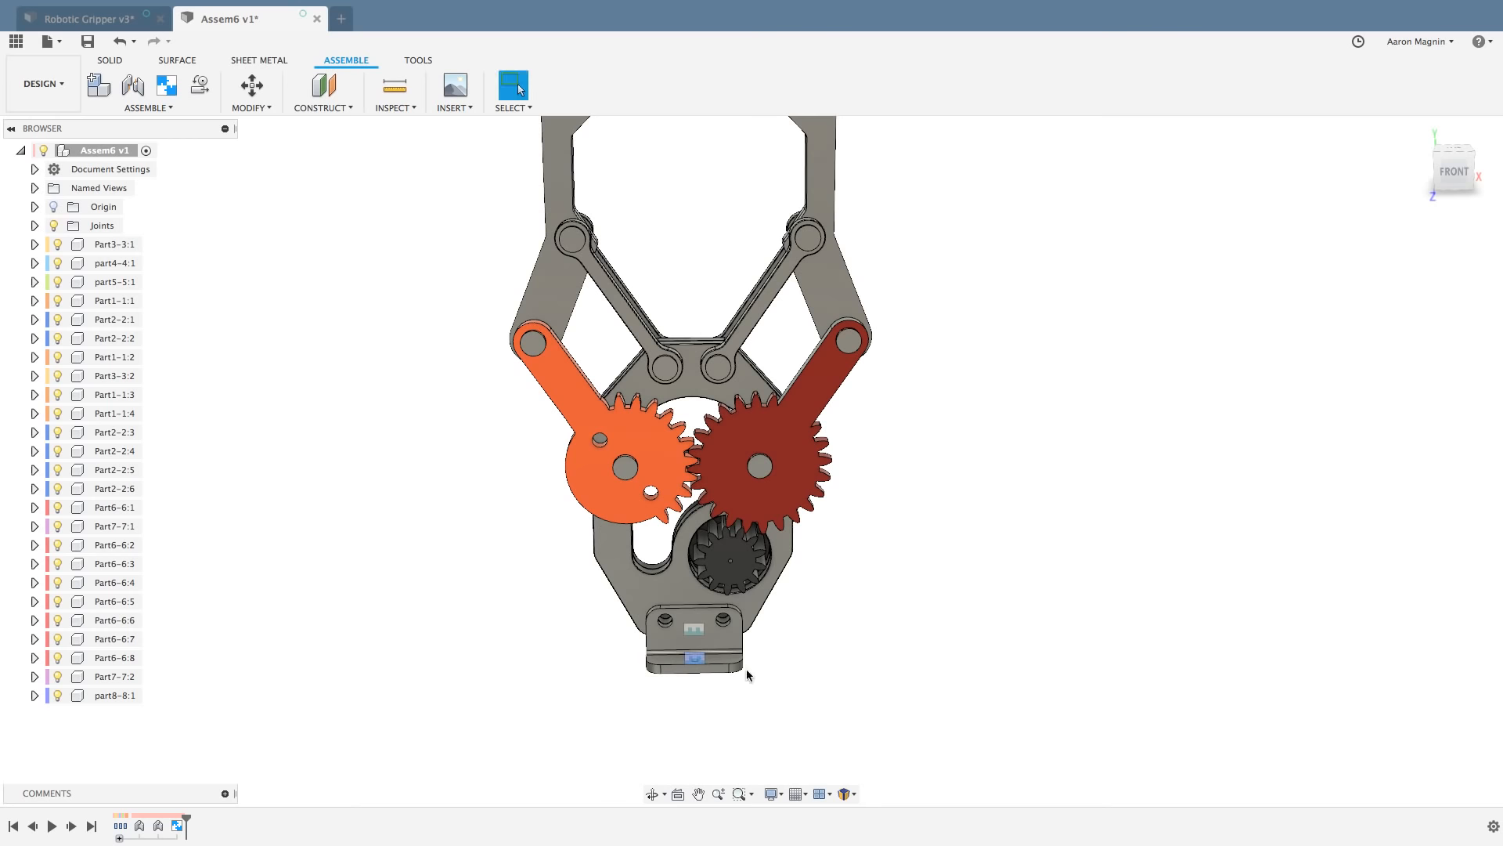
scroll(791, 614, down, 2)
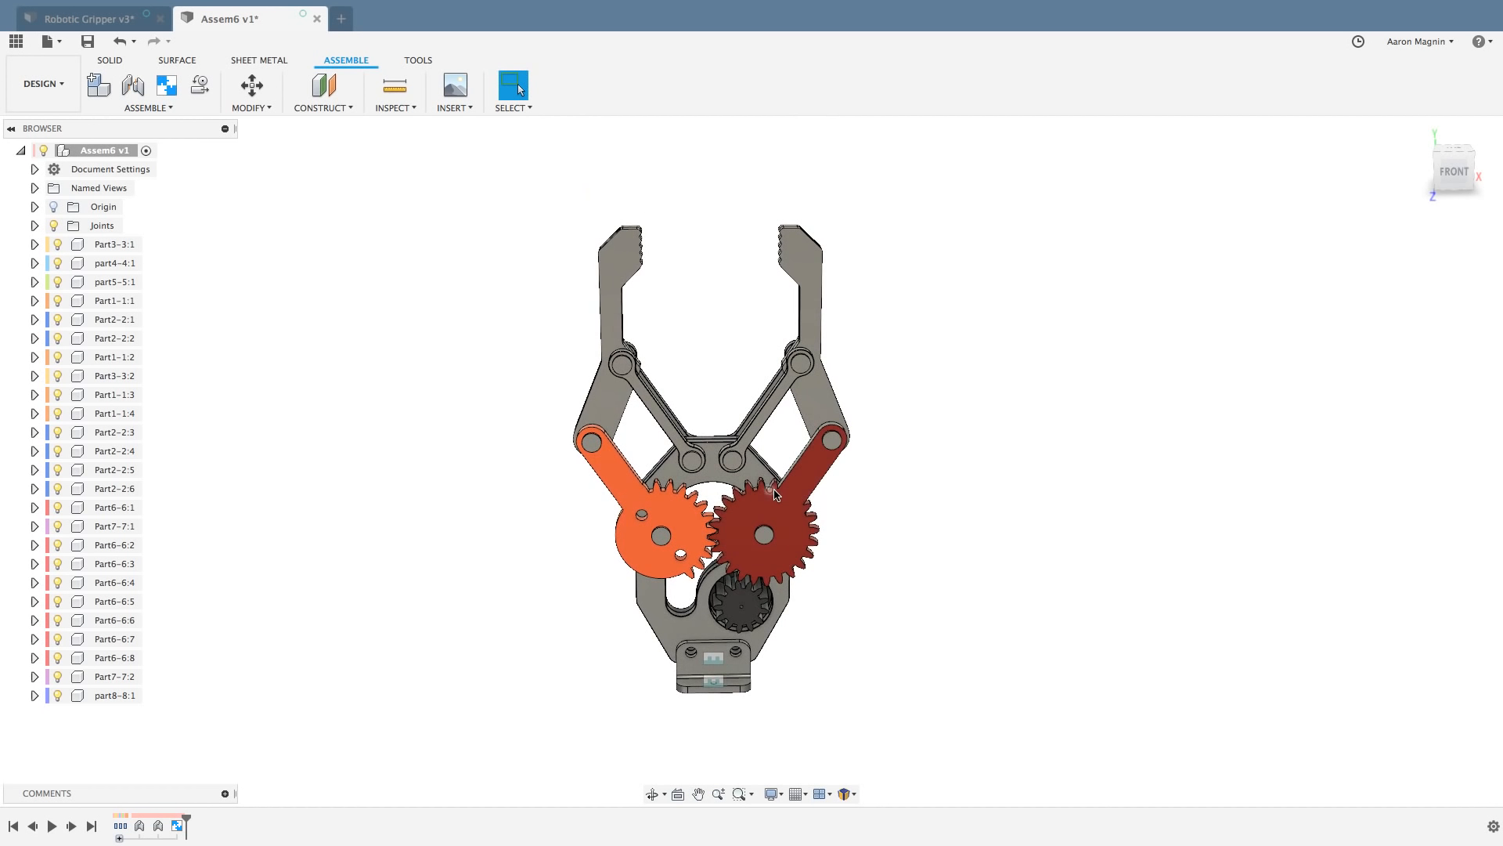
drag(771, 490, 860, 497)
drag(805, 397, 902, 417)
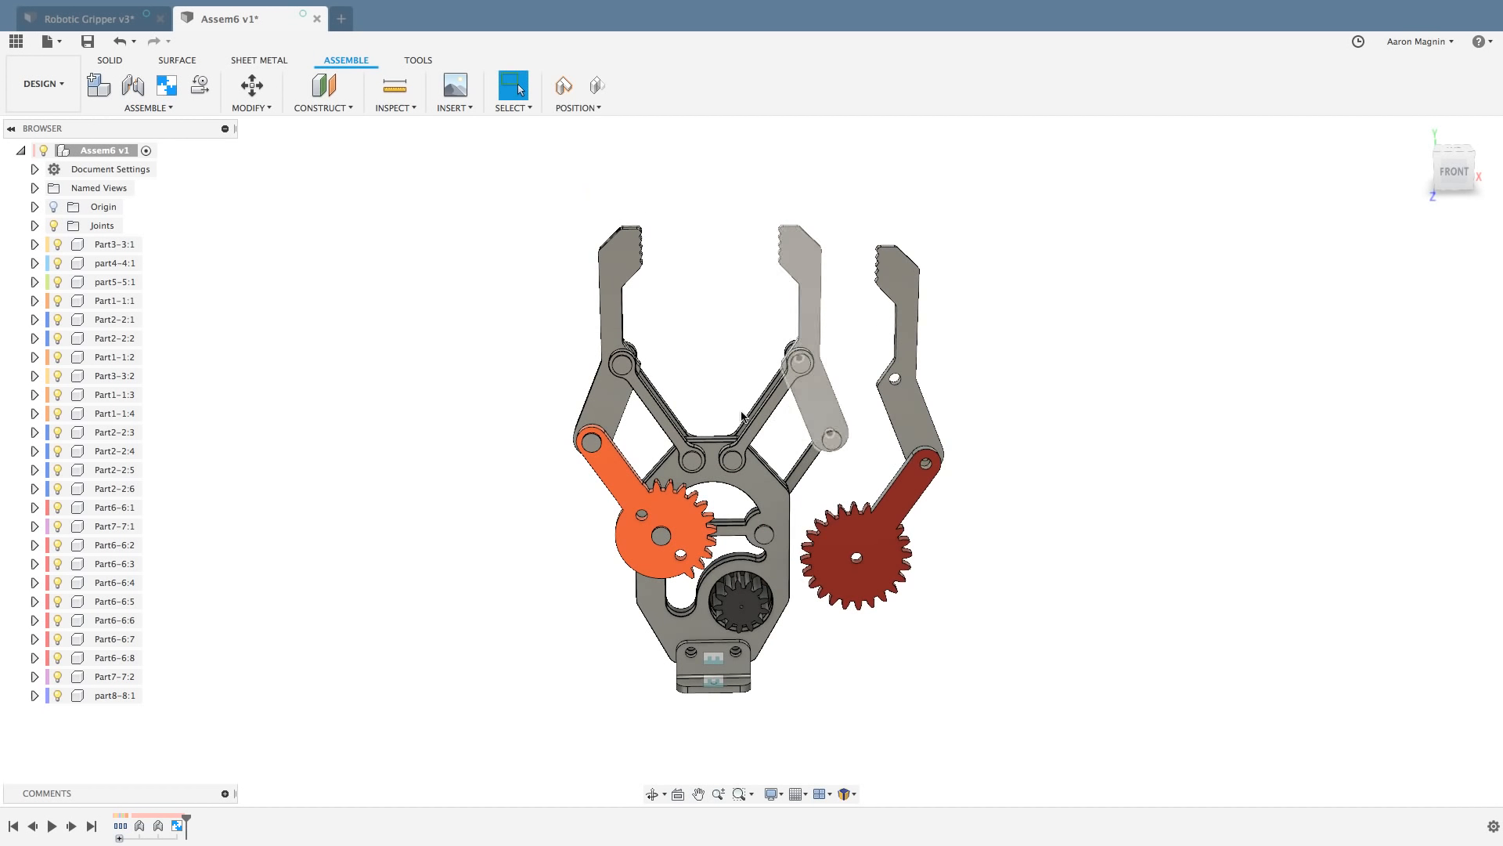
drag(764, 415, 855, 436)
drag(765, 413, 841, 352)
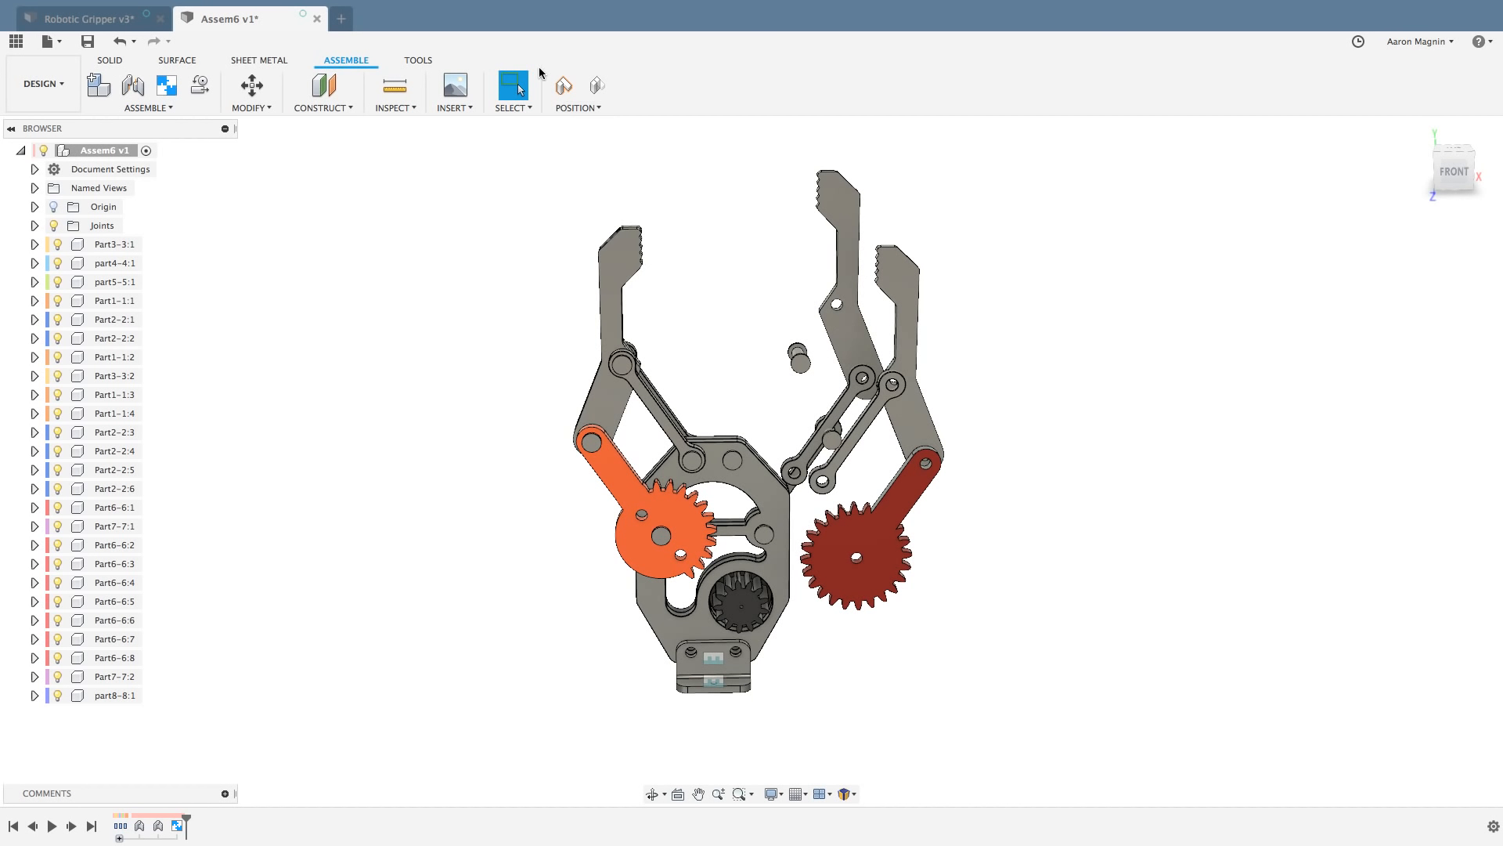
click(592, 88)
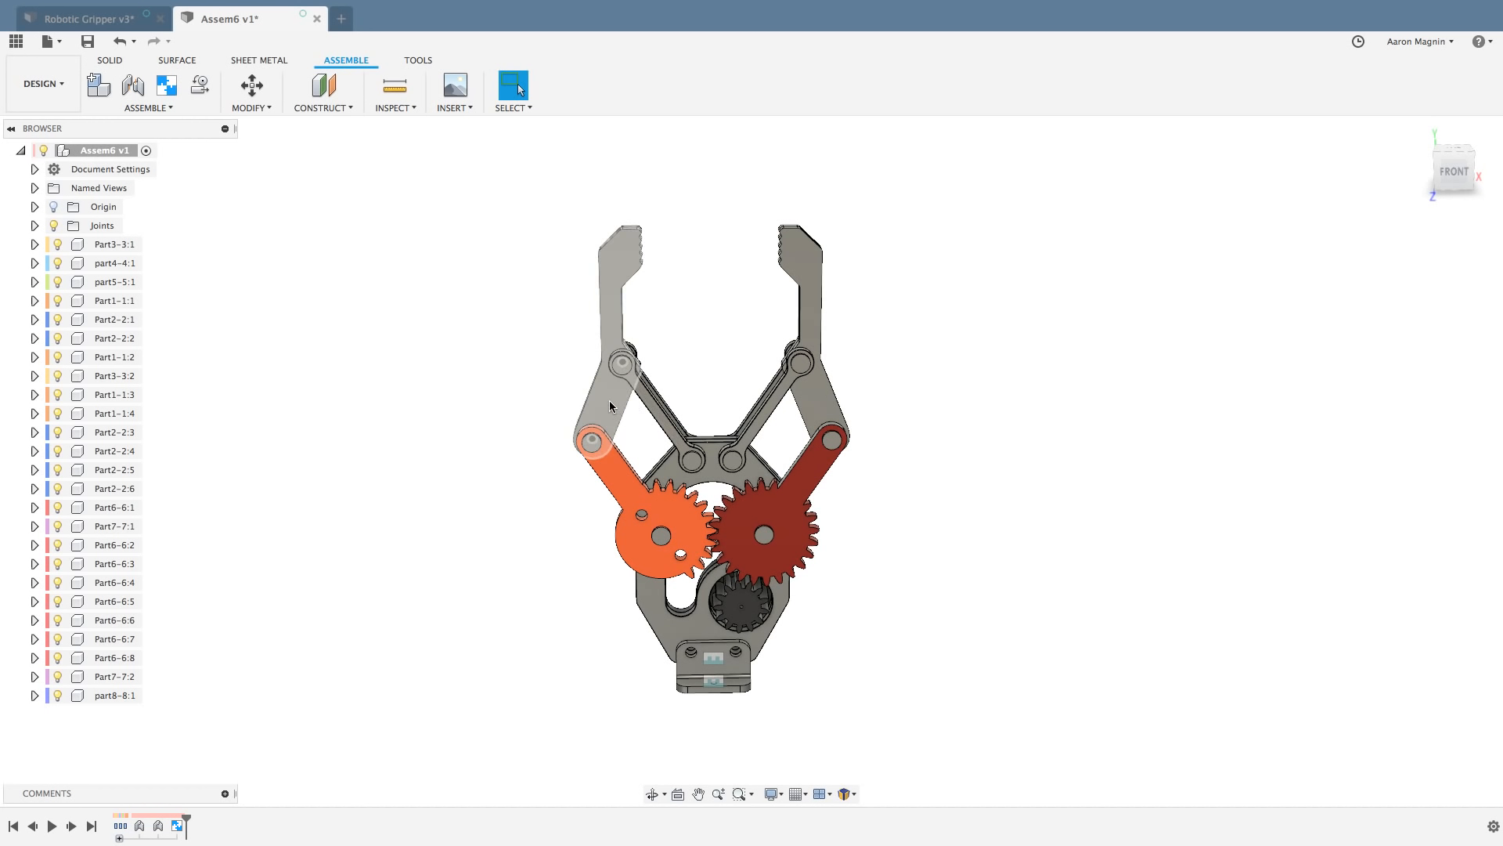
Step: Create a rigid group from the left finger plates Part1-1:1 and Part1-1:4 and their pins Part6-6:3 and Part6-6:5
shift+middle_drag(545, 380, 621, 336)
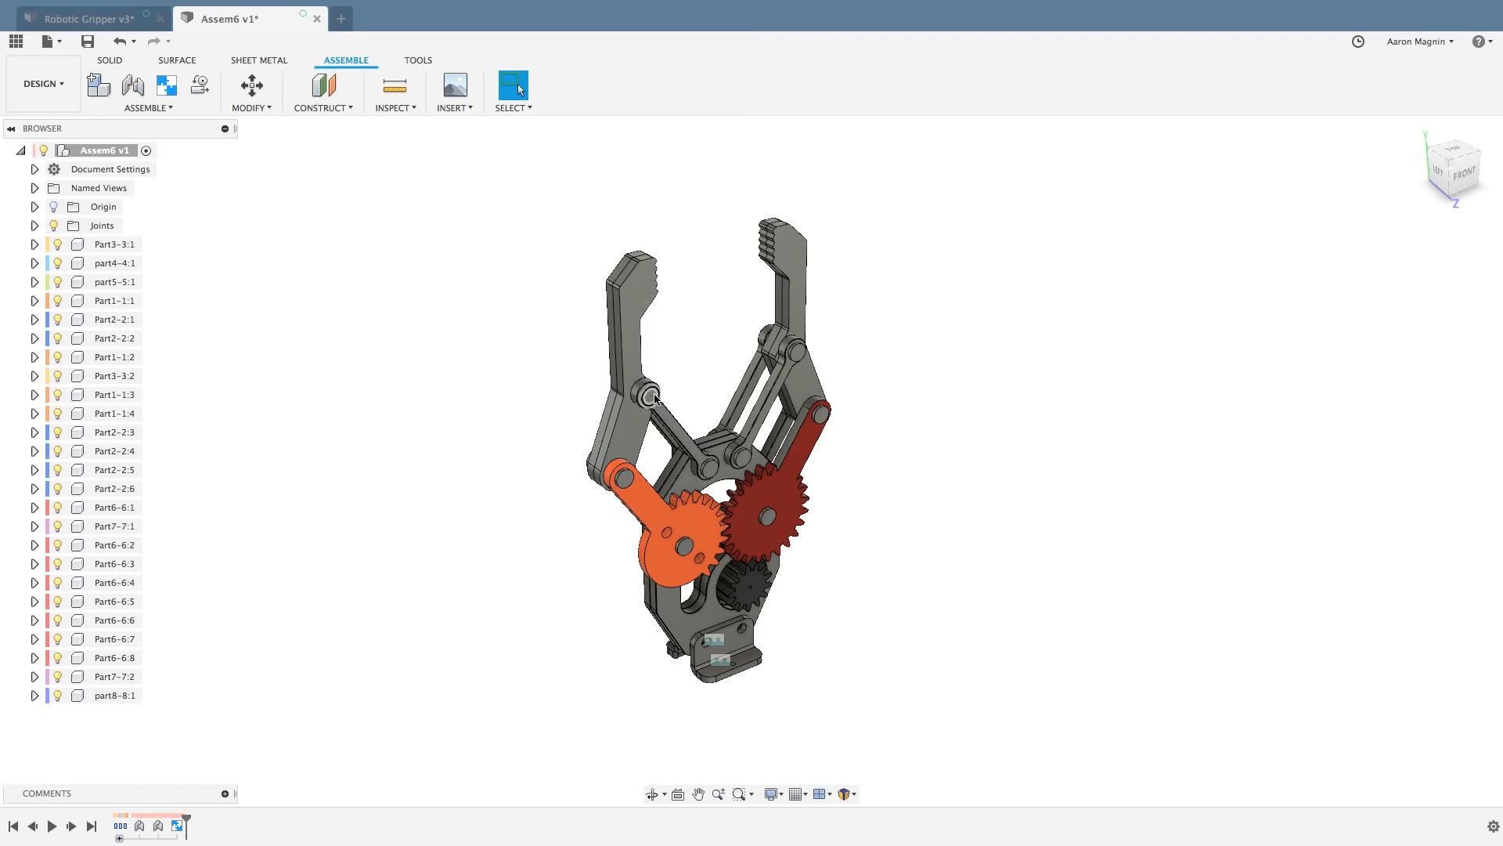
shift+middle_drag(692, 396, 693, 378)
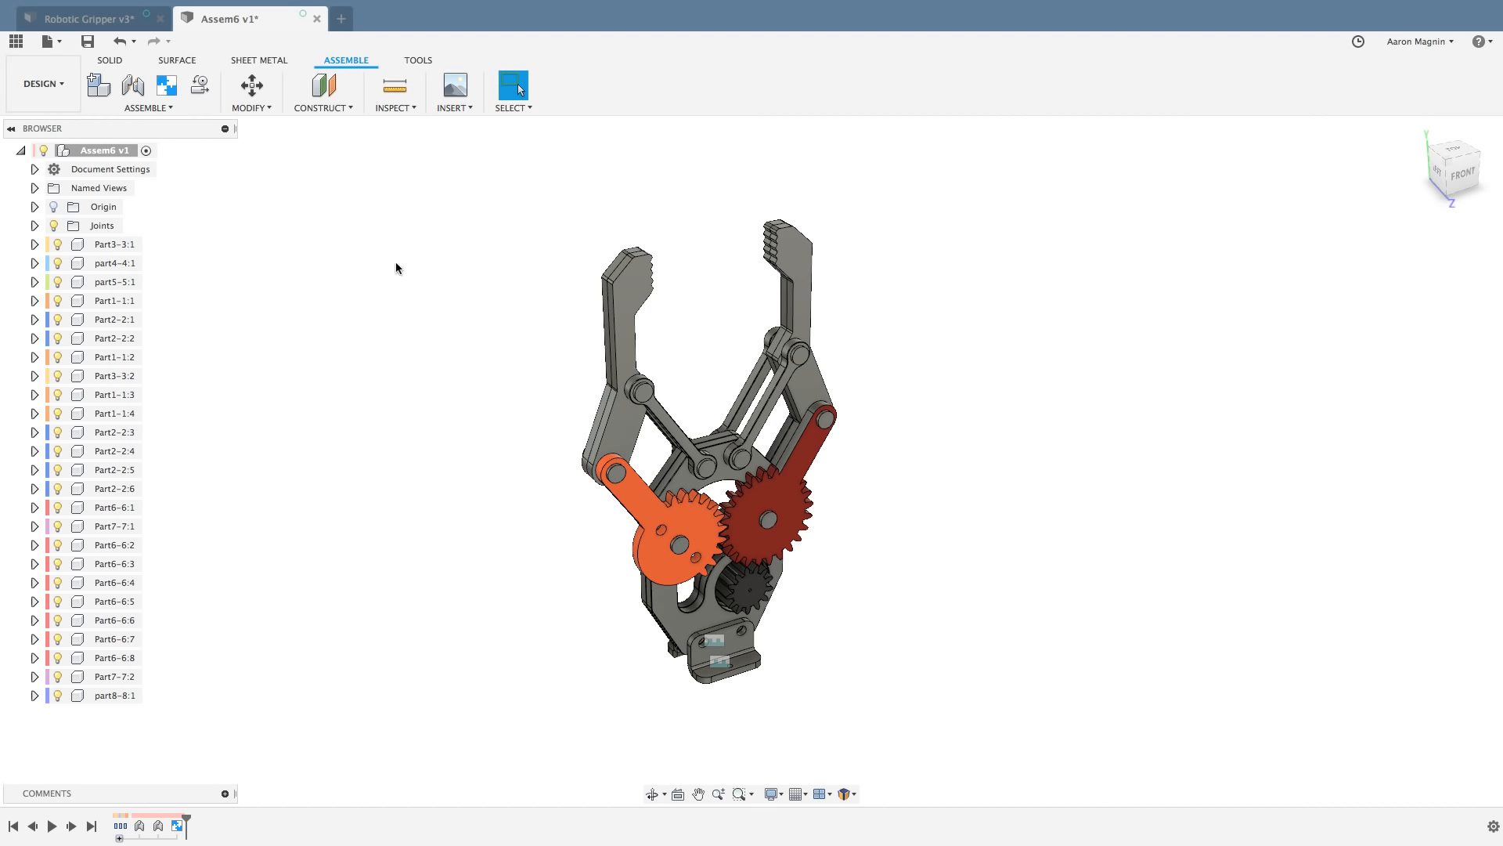
click(166, 87)
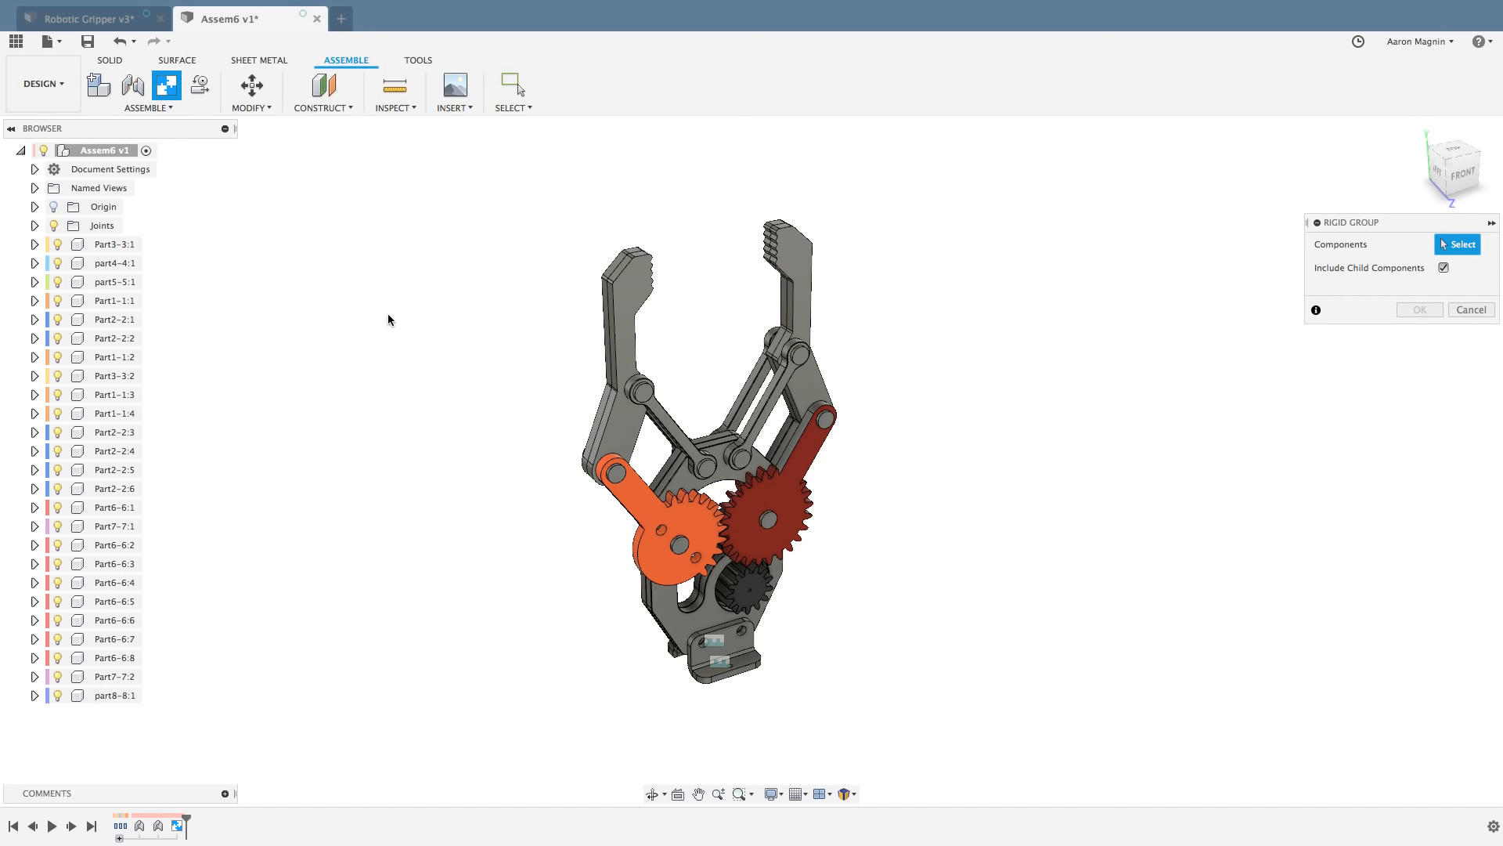
click(607, 435)
click(597, 420)
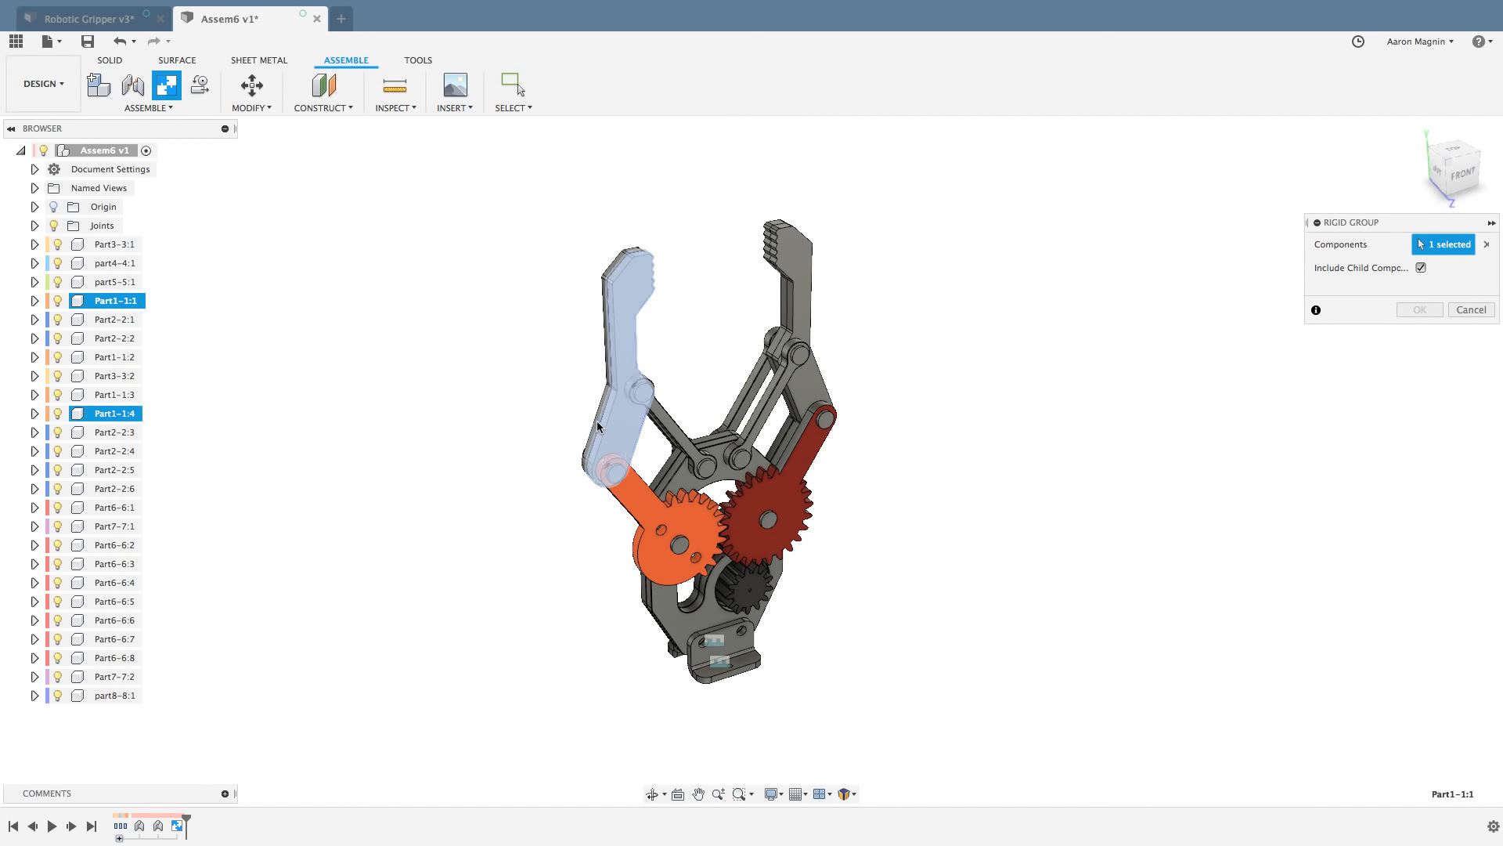
shift+middle_drag(581, 414, 599, 419)
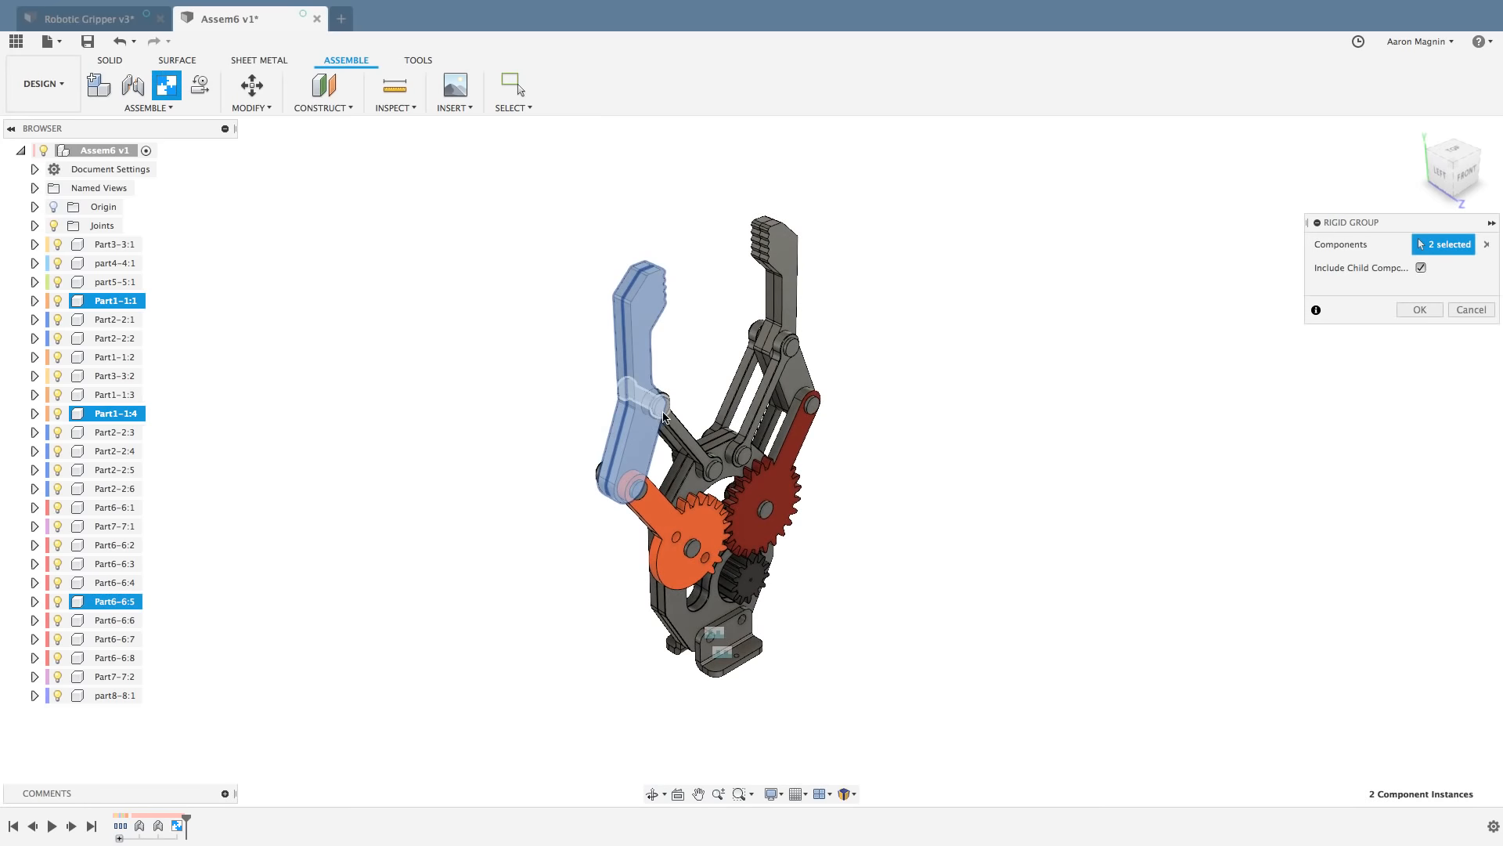
click(642, 486)
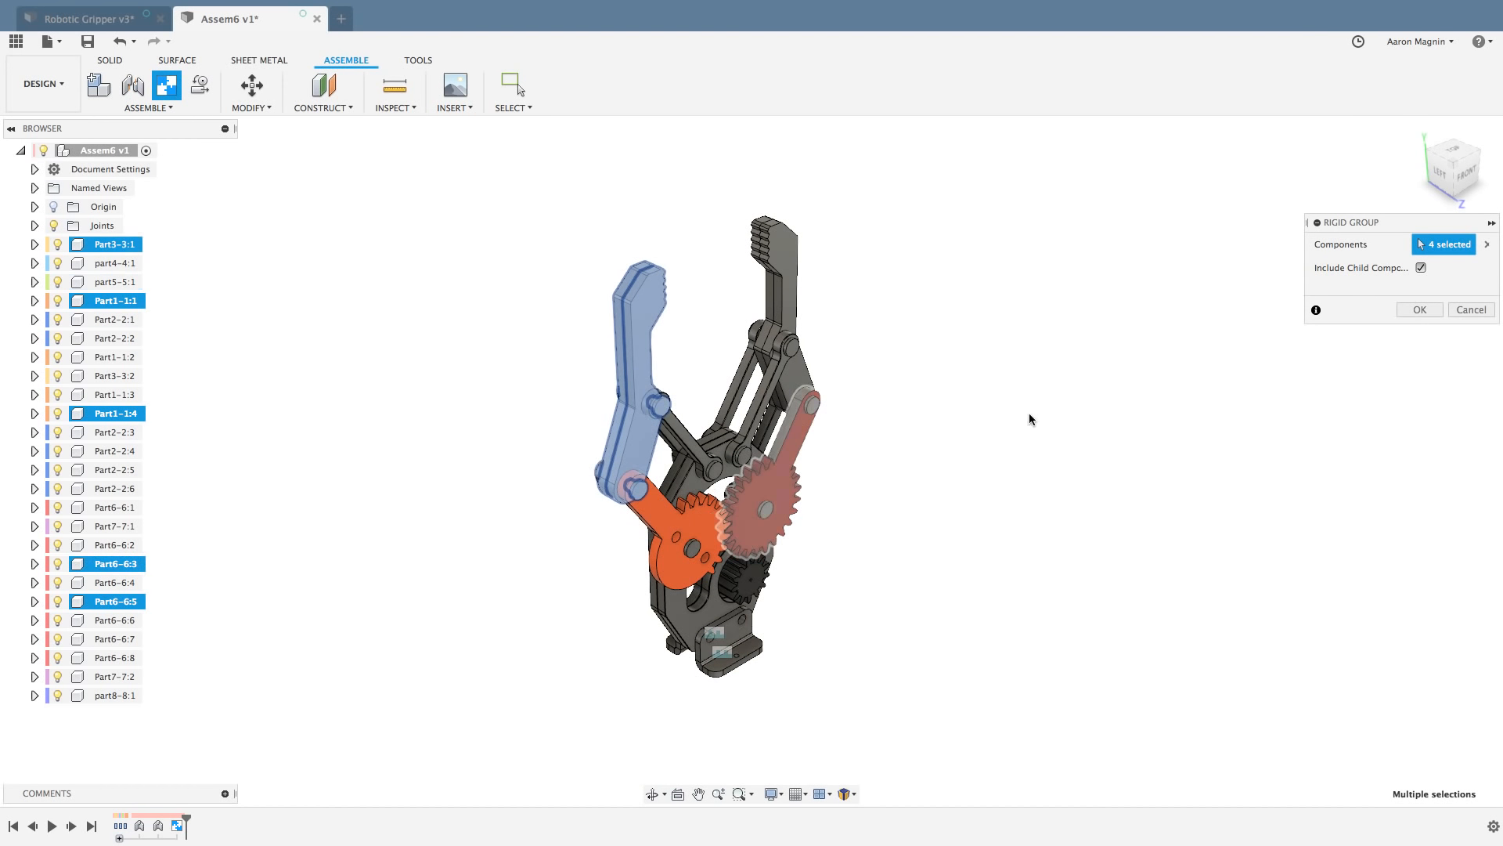
click(1419, 311)
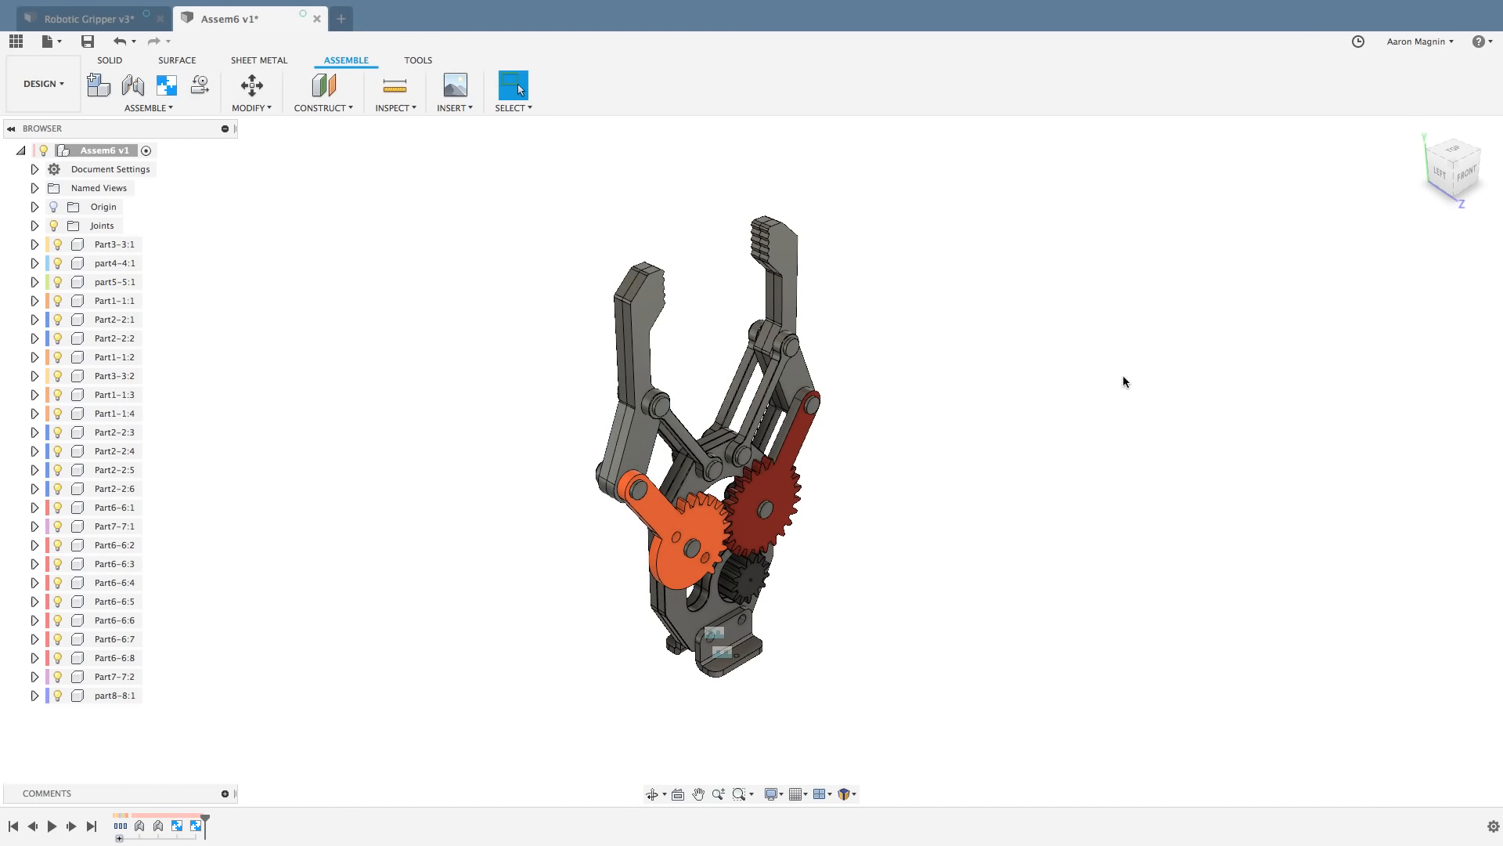
Step: Create a rigid group from the right finger plates Part1-1:2 and Part1-1:3 and their pins Part6-6:6 and Part6-6:8
right_click(913, 443)
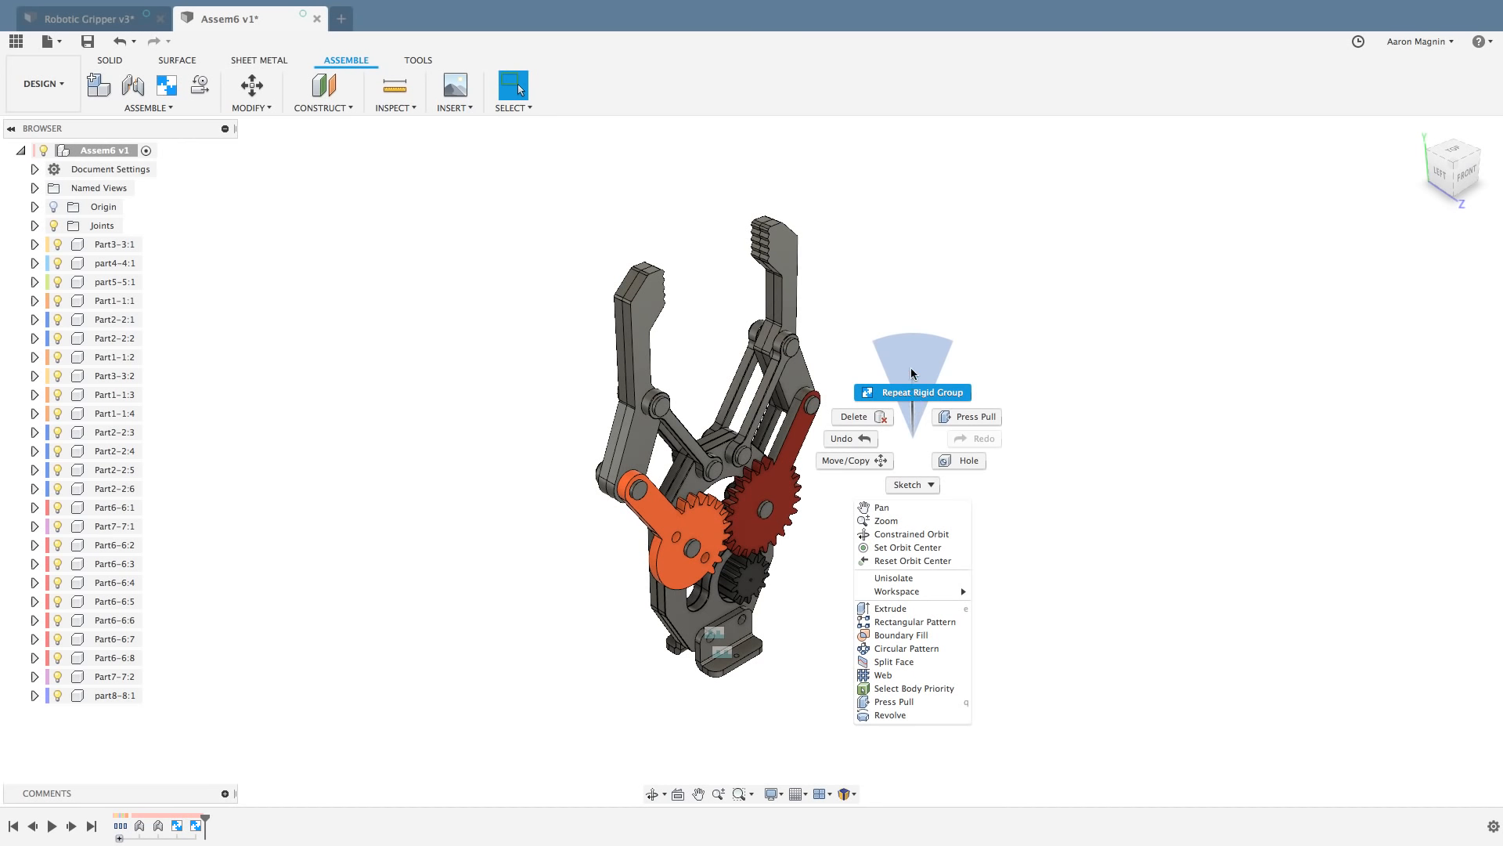
click(914, 288)
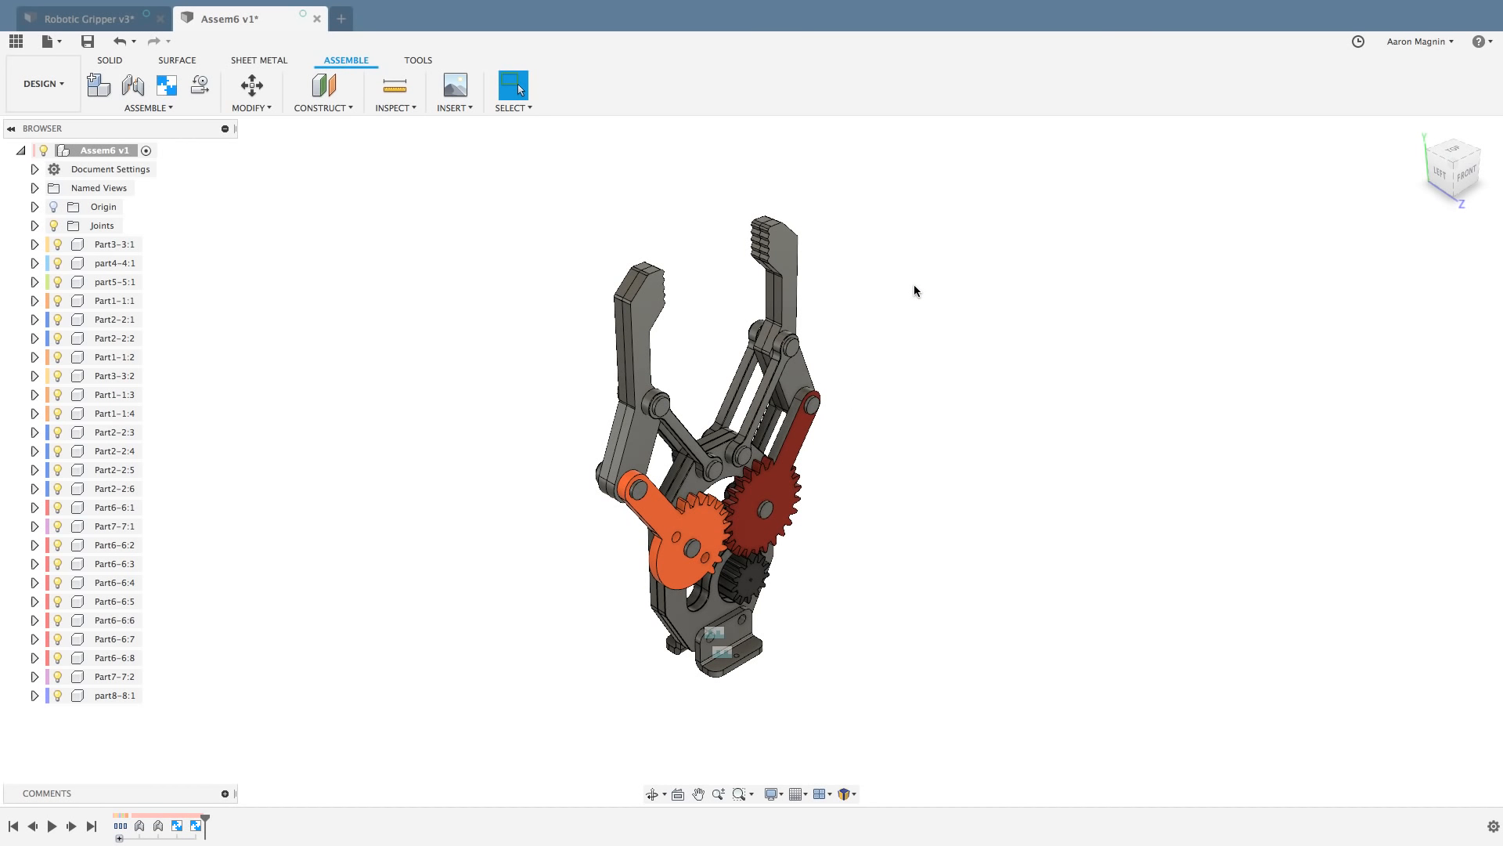
right_drag(933, 502, 923, 386)
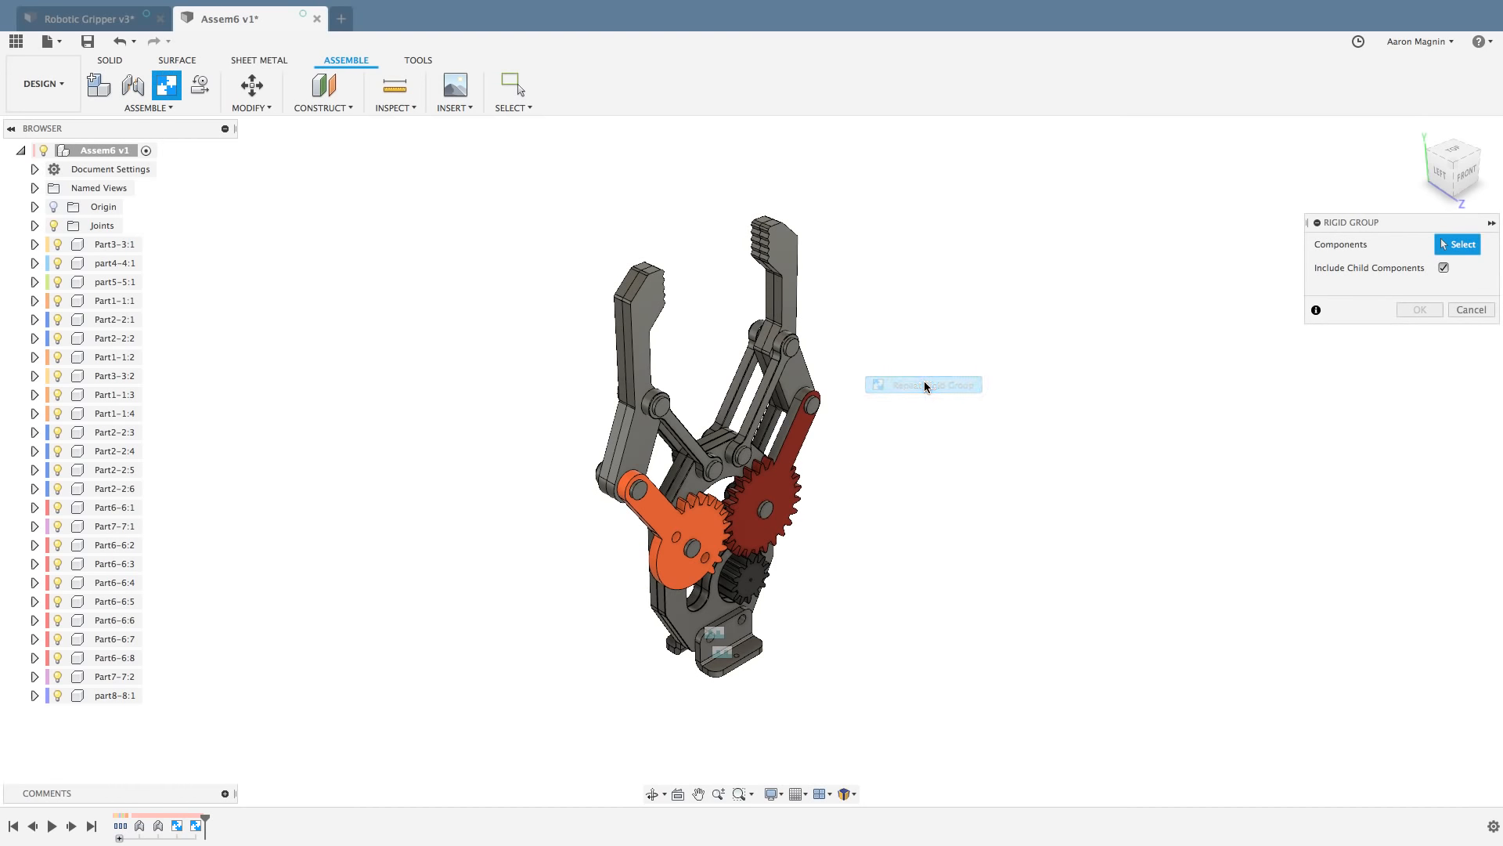
click(788, 279)
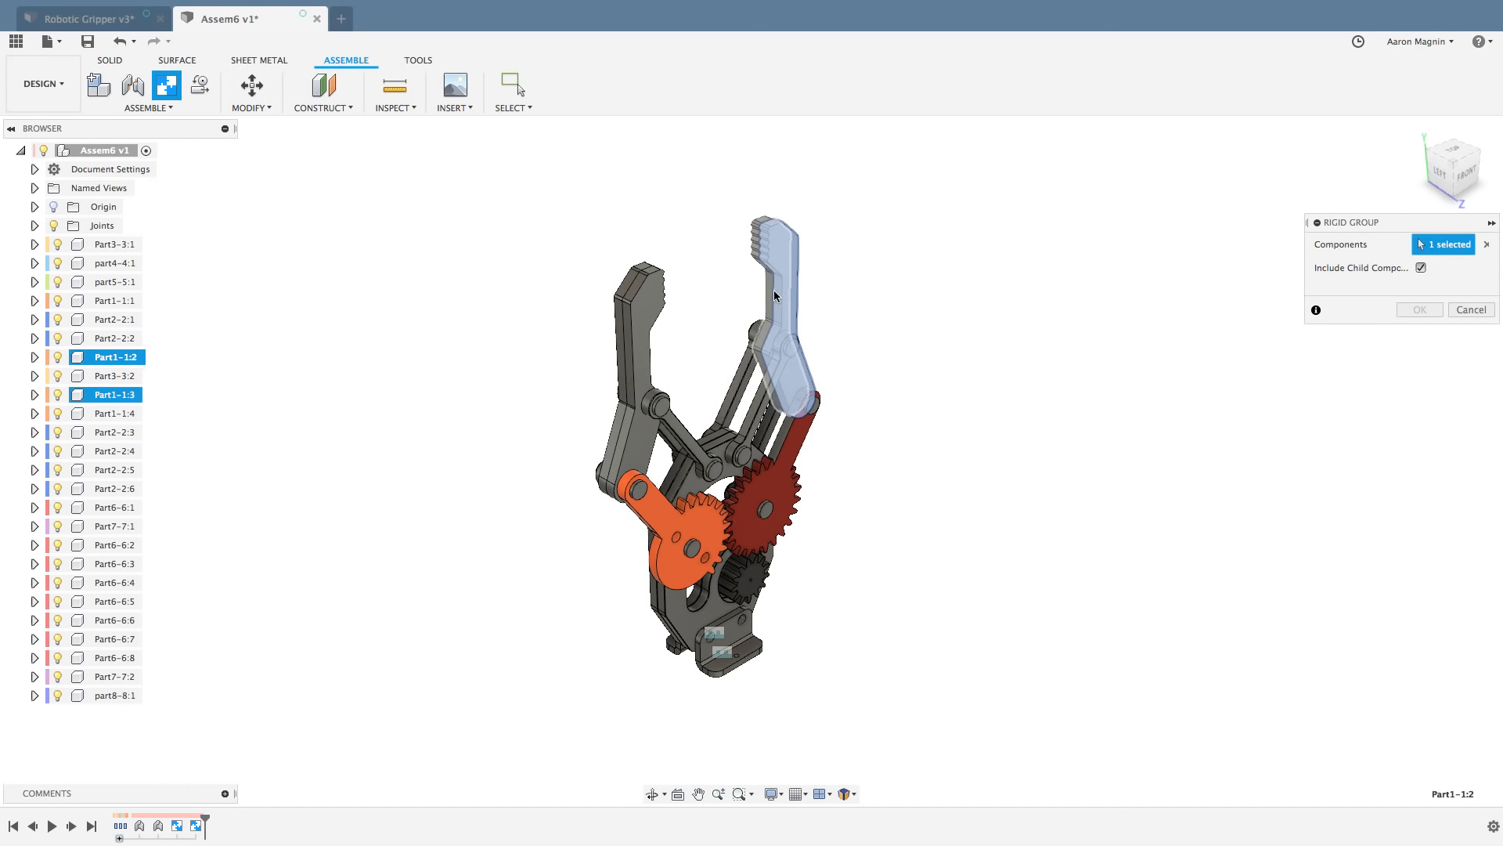
click(773, 289)
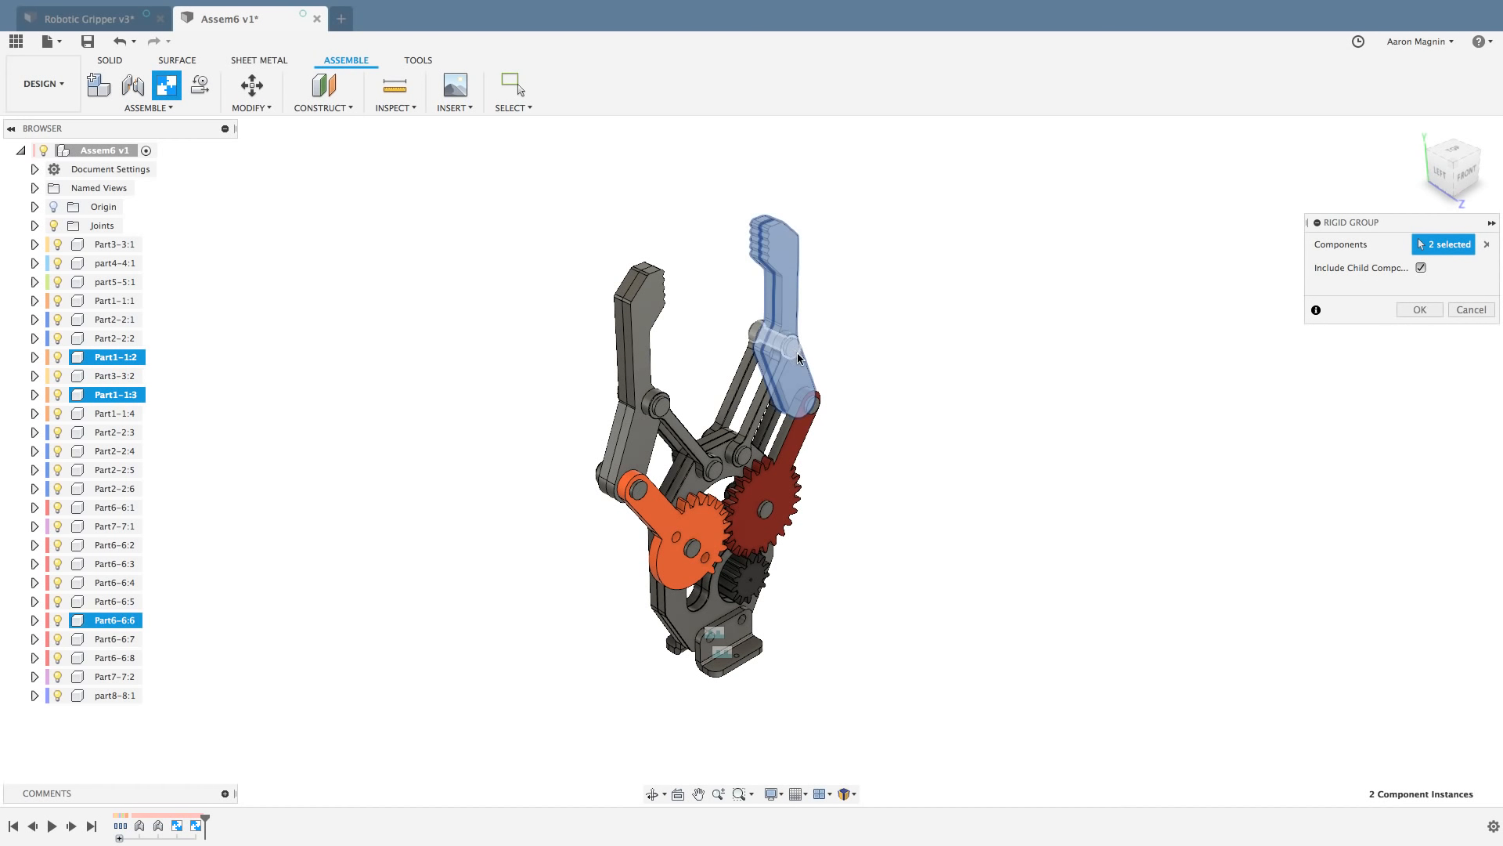
click(816, 404)
click(815, 404)
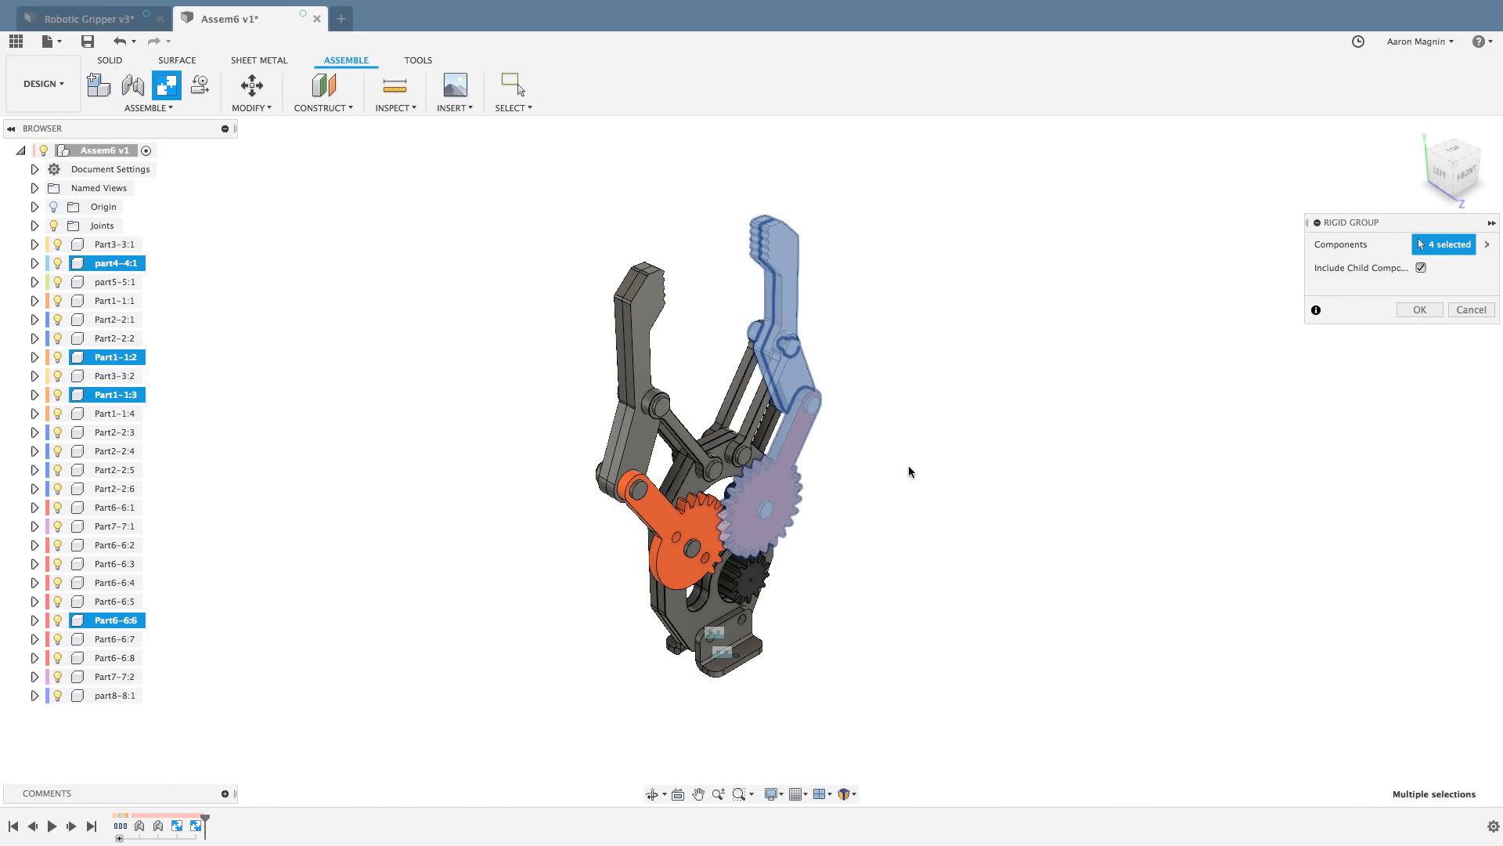
click(799, 440)
scroll(818, 443, up, 4)
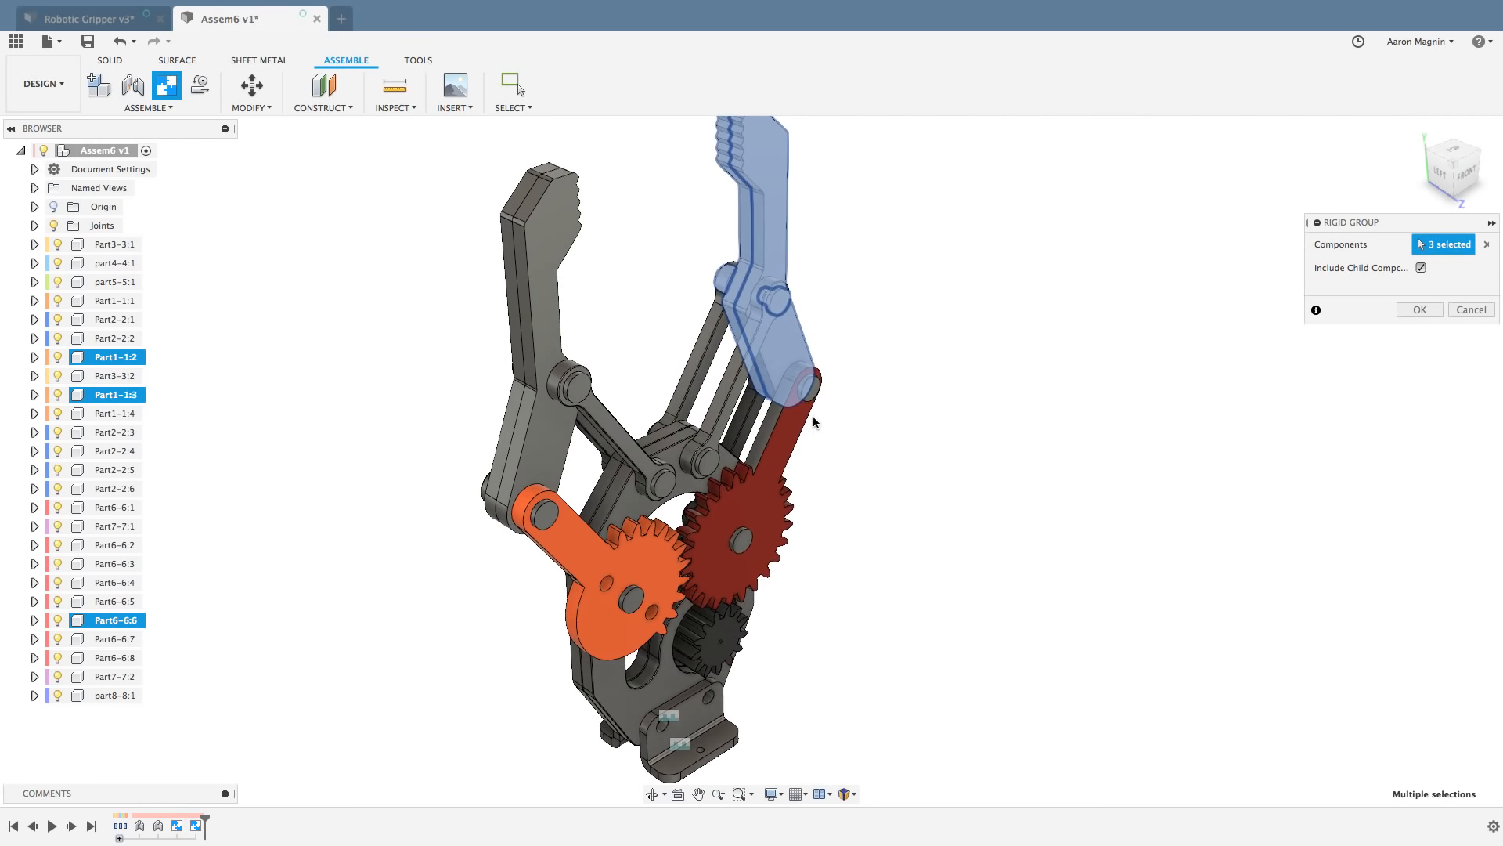
click(811, 390)
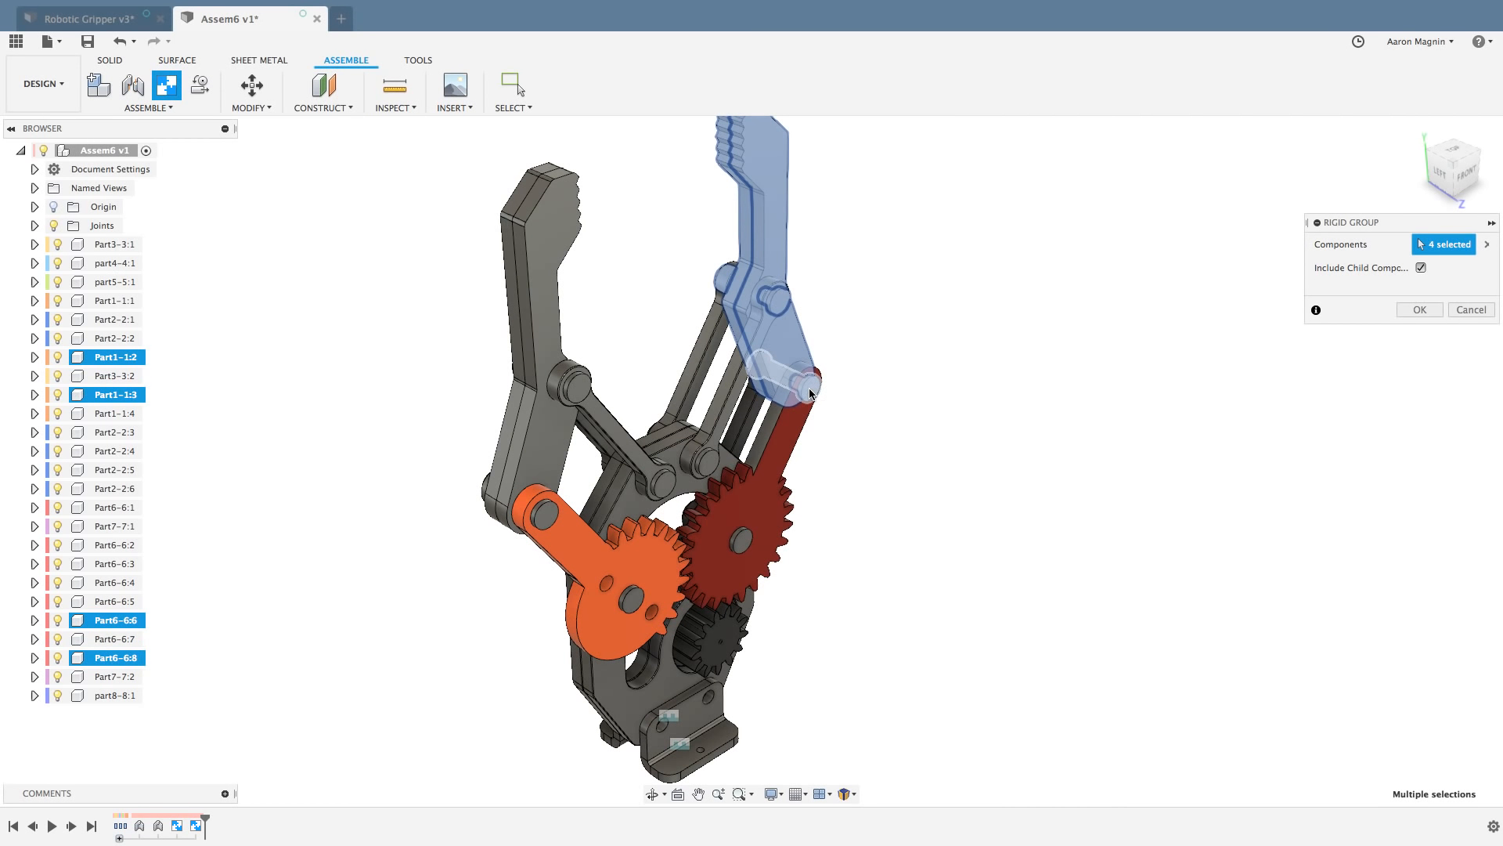
click(1418, 310)
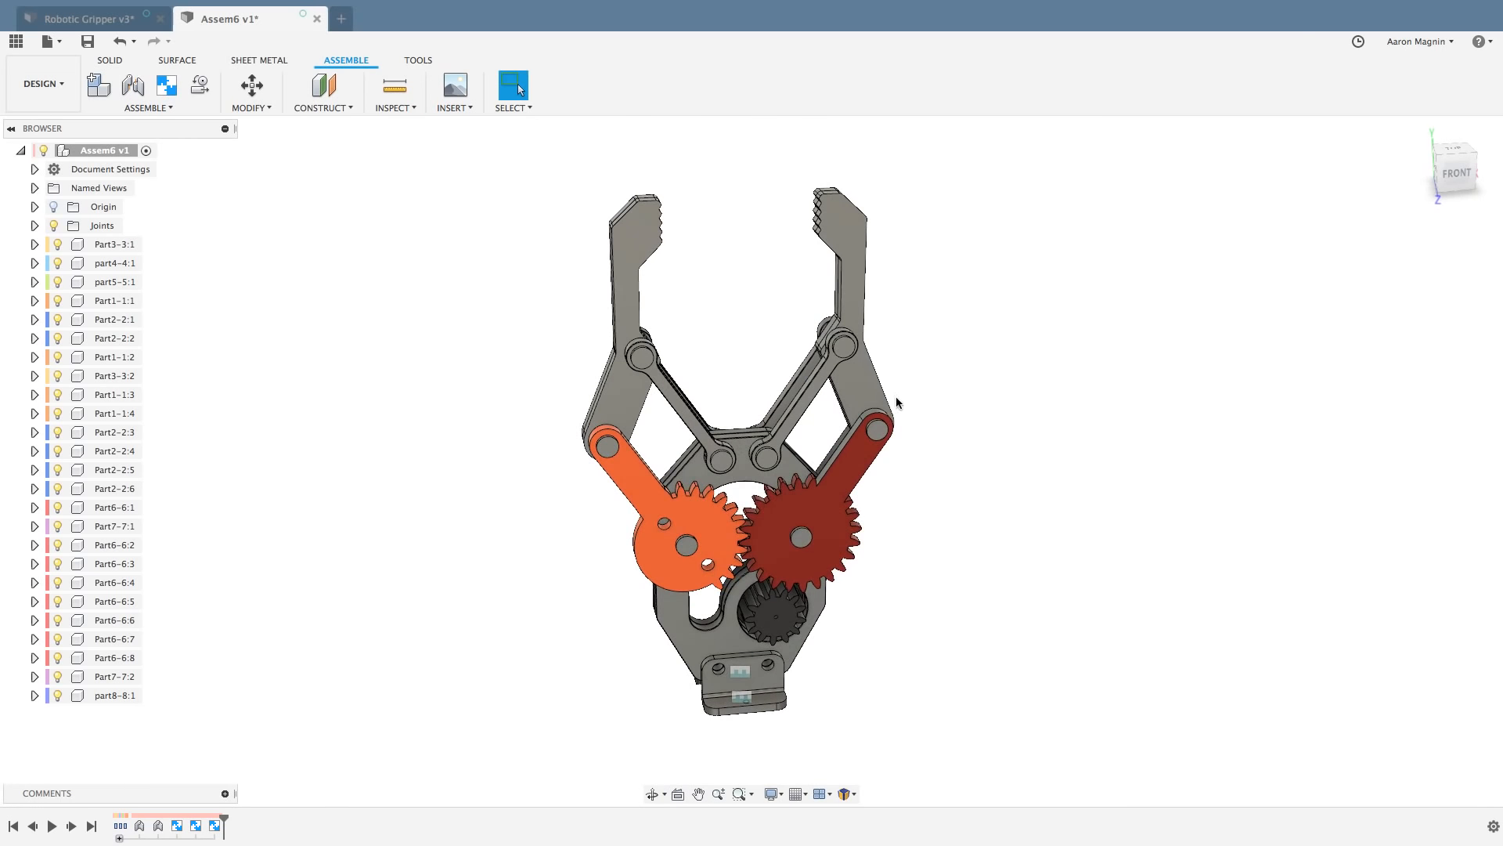
Step: Test both finger groups by pulling them away from the gripper, and revert the component positions
drag(877, 387, 1045, 388)
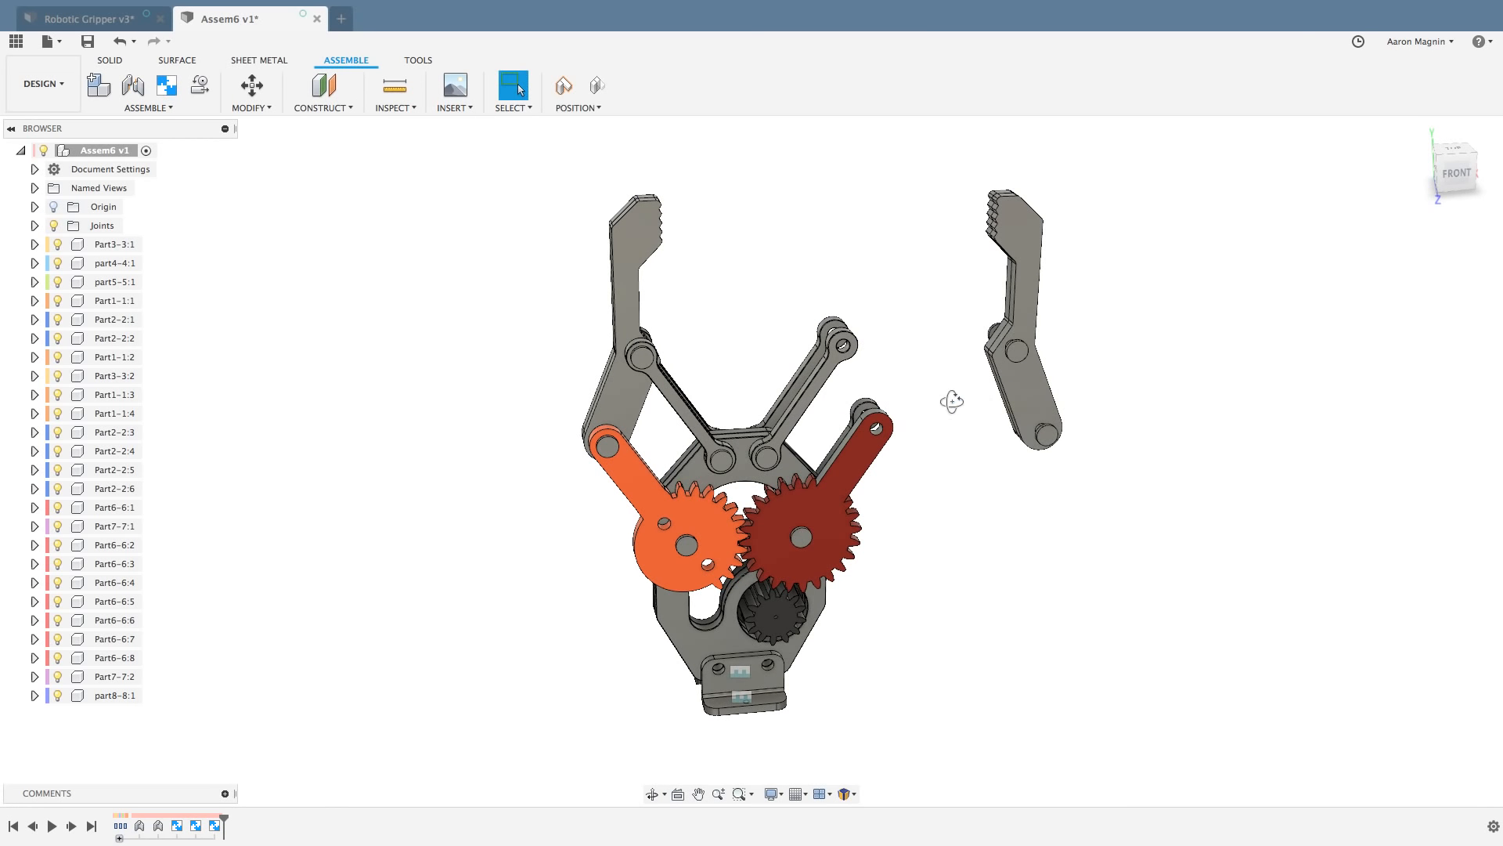
shift+middle_drag(952, 401, 984, 404)
drag(665, 362, 546, 360)
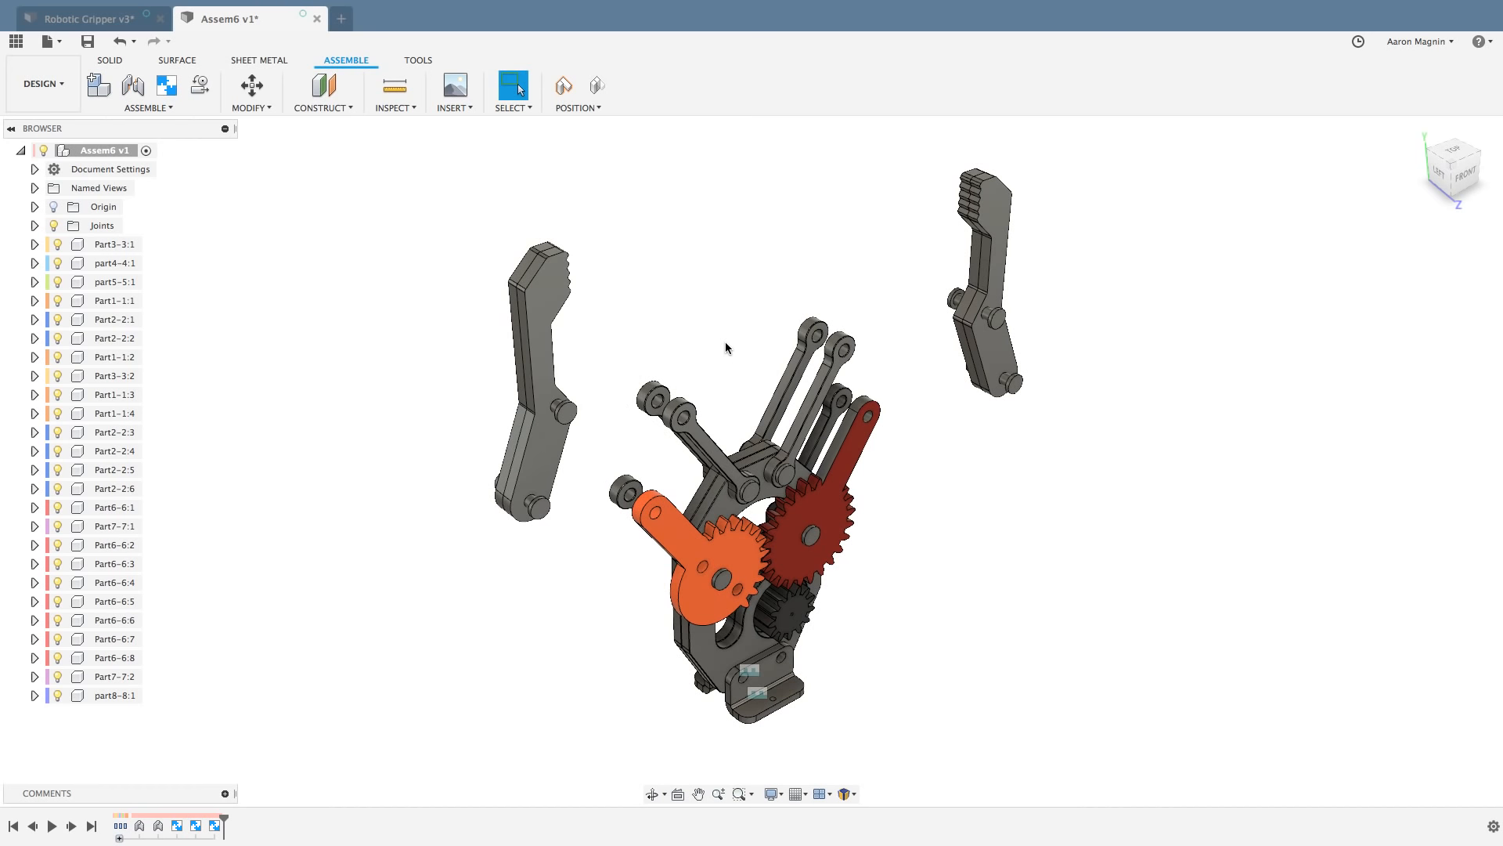
mouse_move(726, 343)
shift+middle_down()
mouse_move(877, 321)
mouse_move(703, 334)
shift+middle_up()
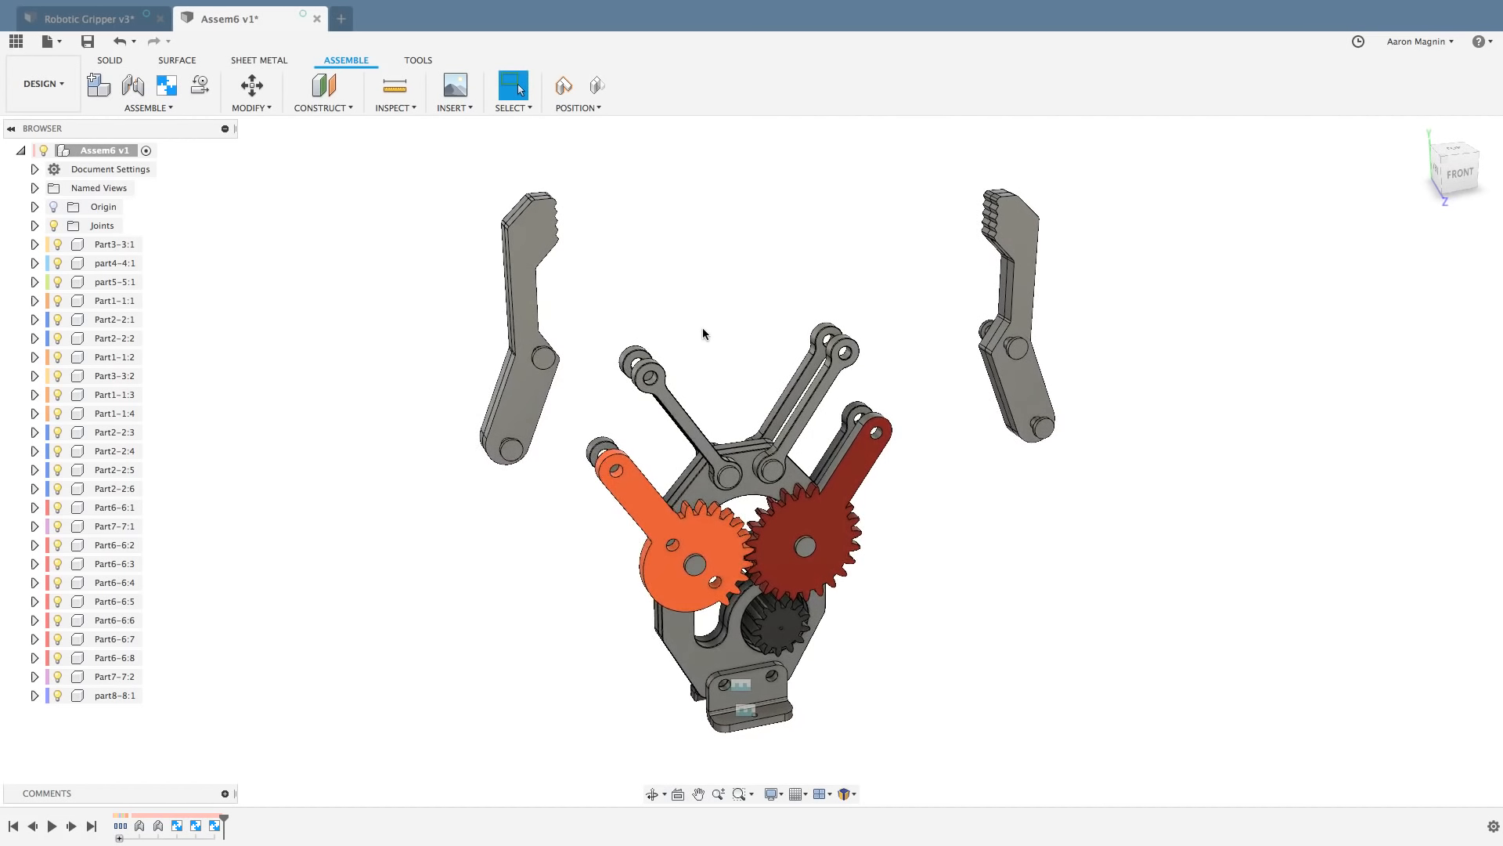
click(597, 86)
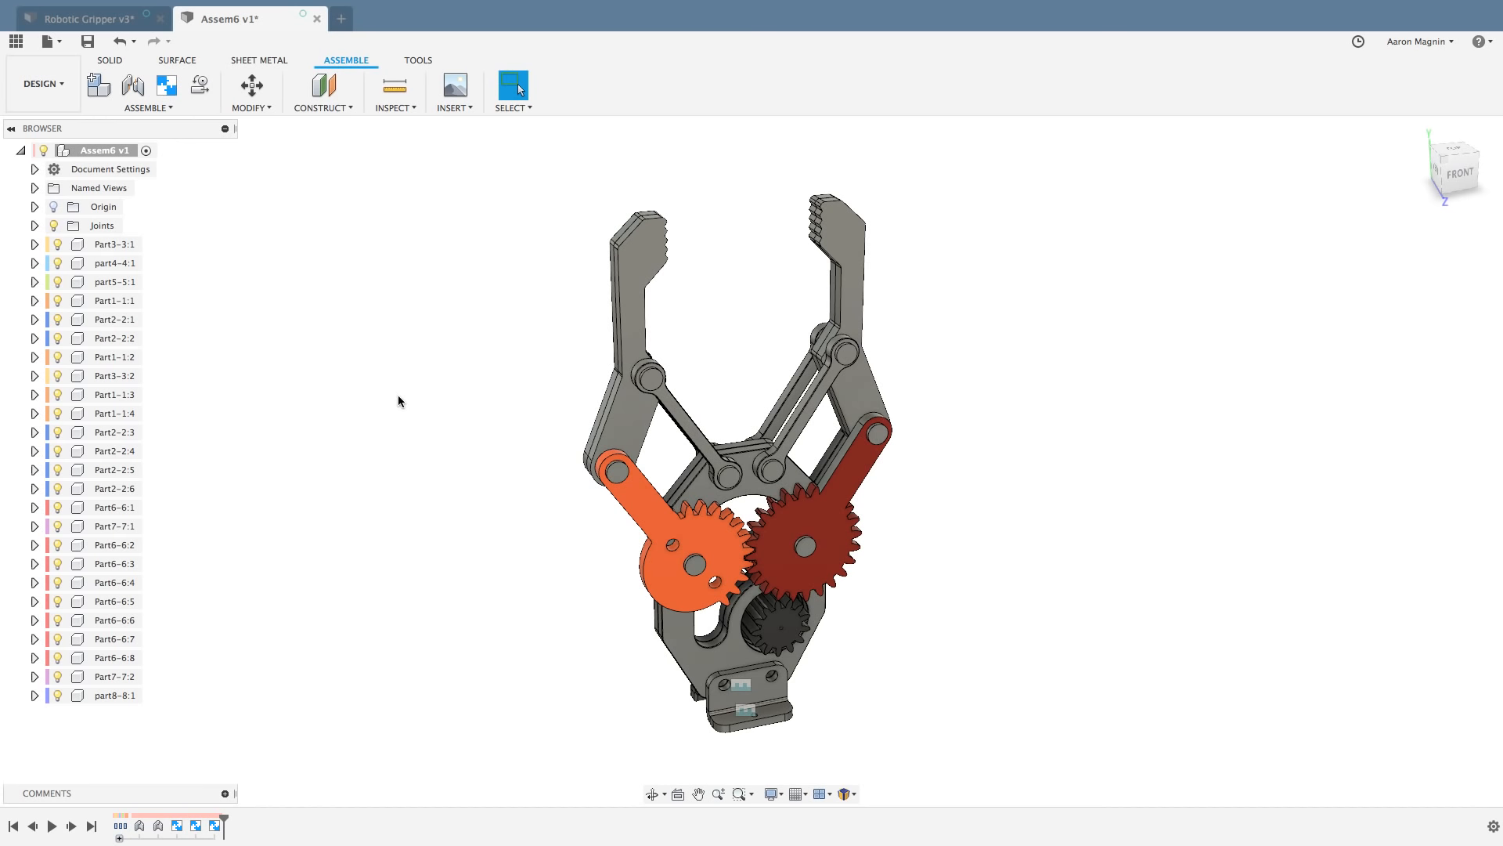
Step: Define a revolute as-built joint between the red gear part4-4:1 and the front base plate, positioned at the gear's pin centre
key(shift+j)
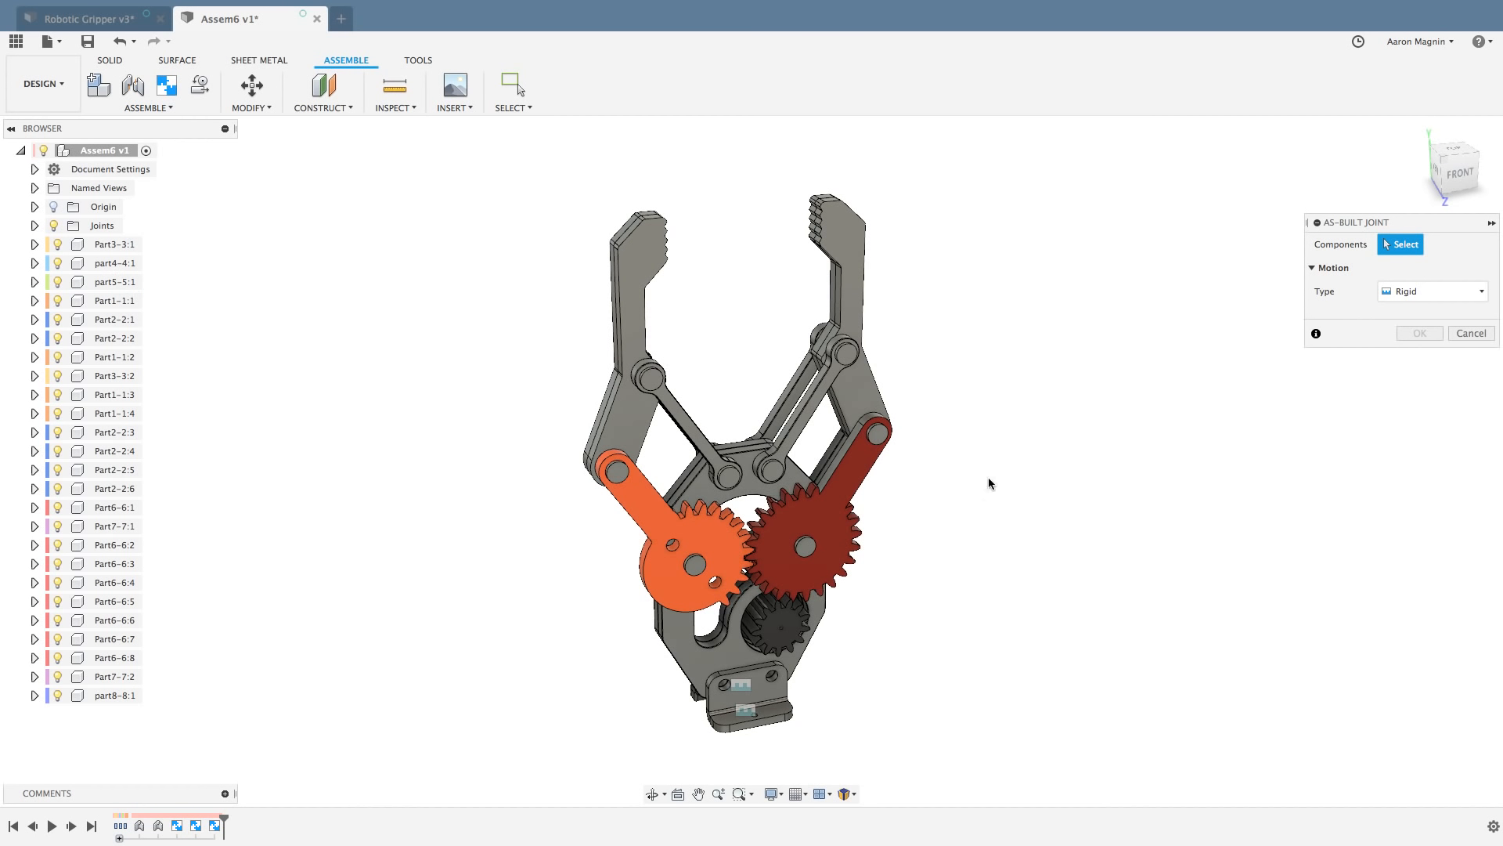
click(1430, 294)
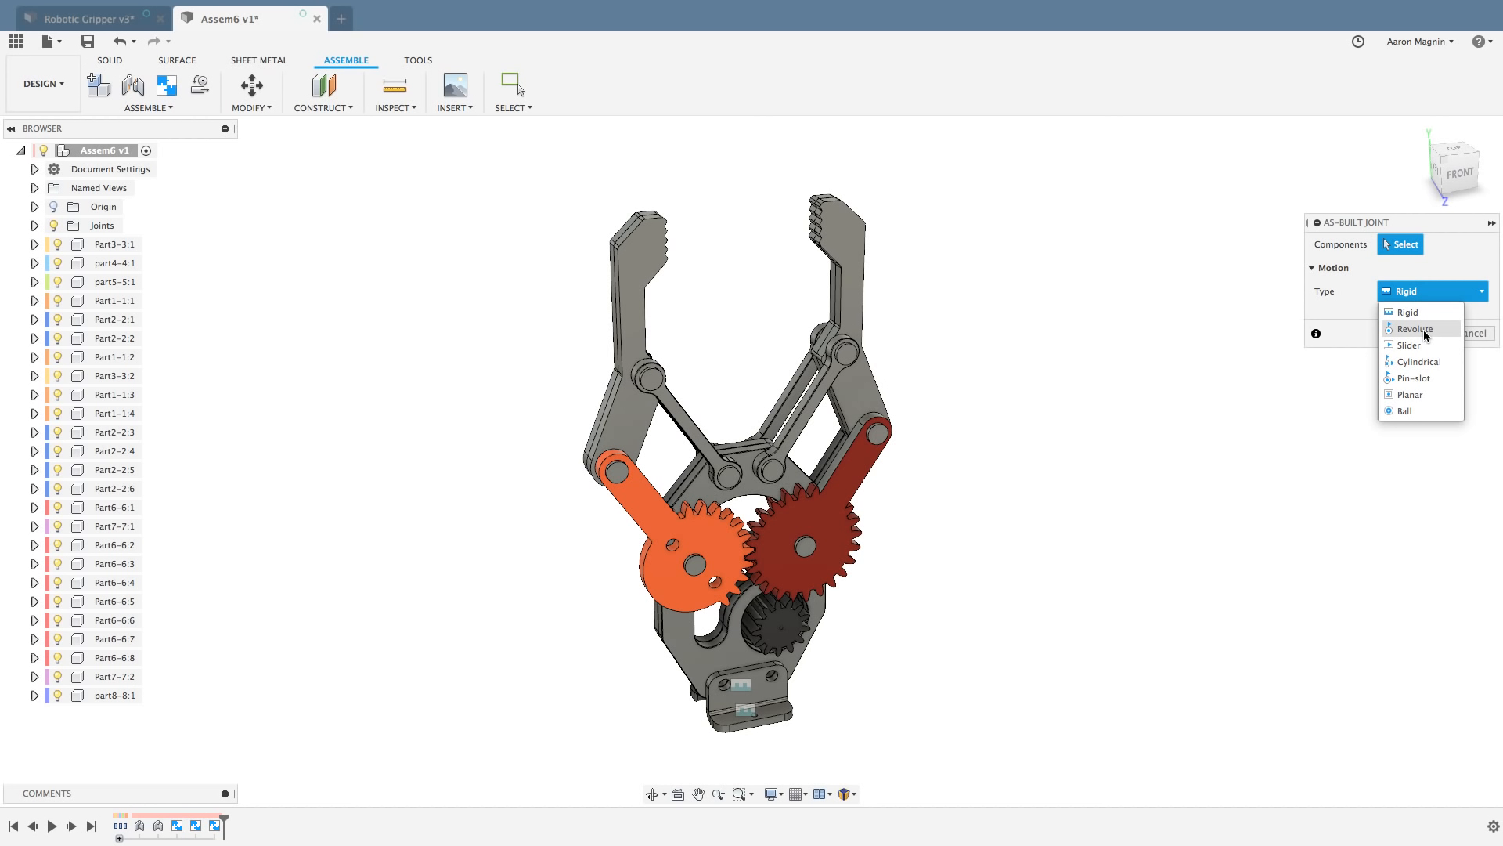
click(1424, 330)
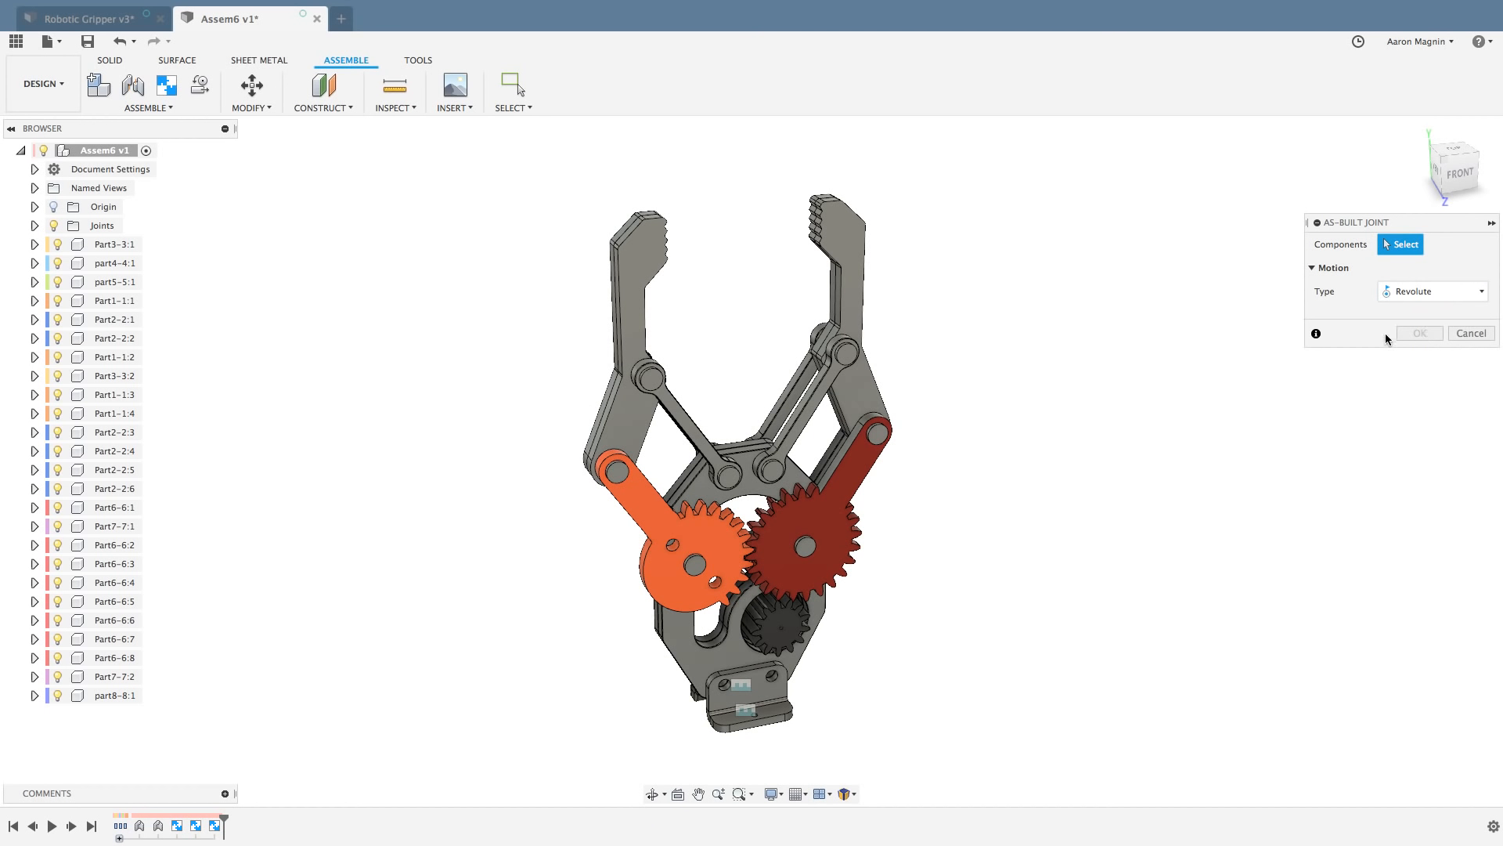
click(822, 509)
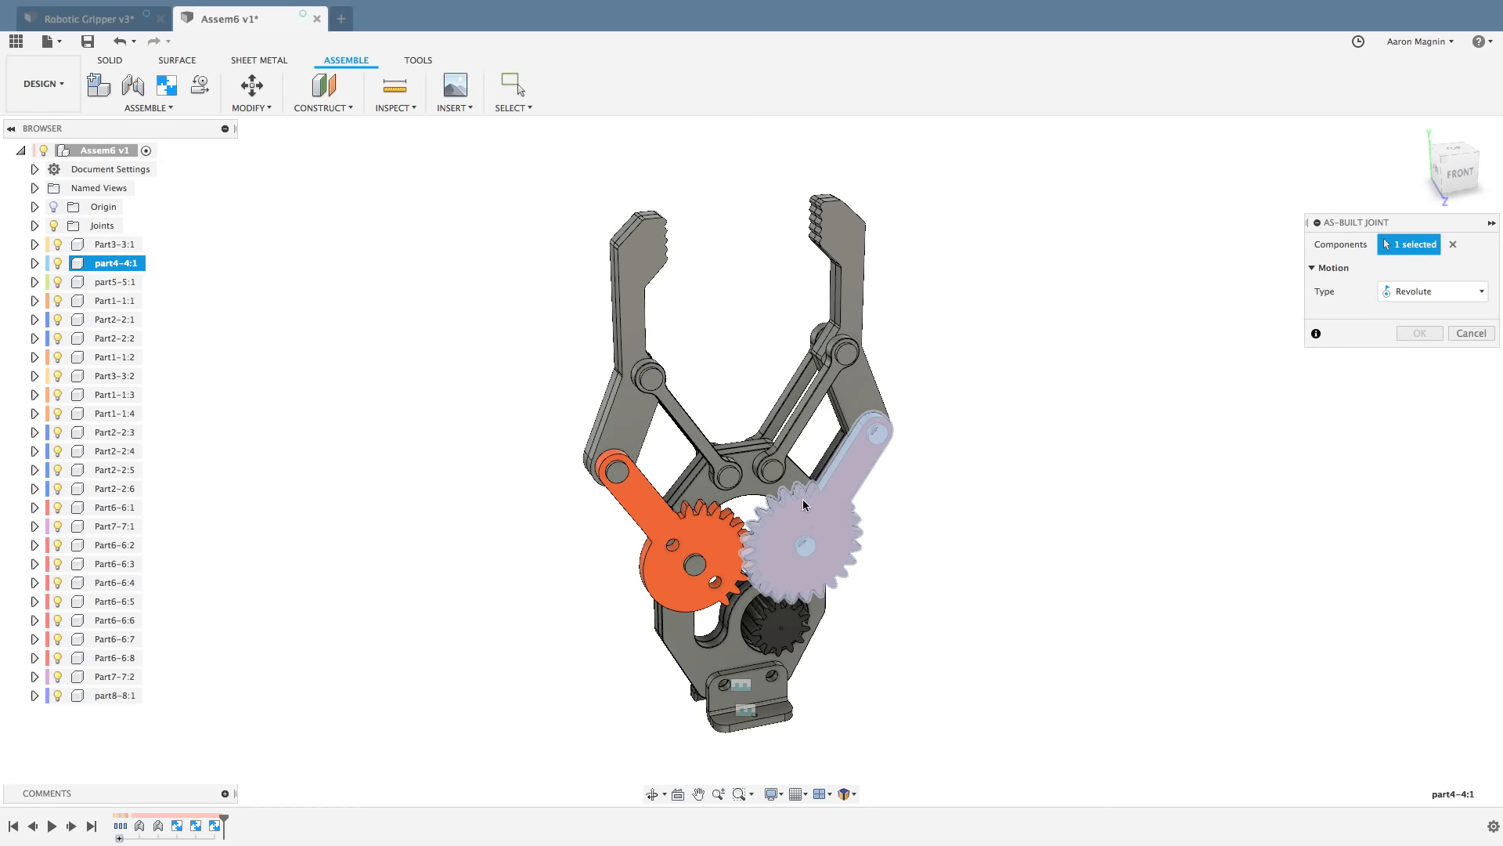
click(729, 660)
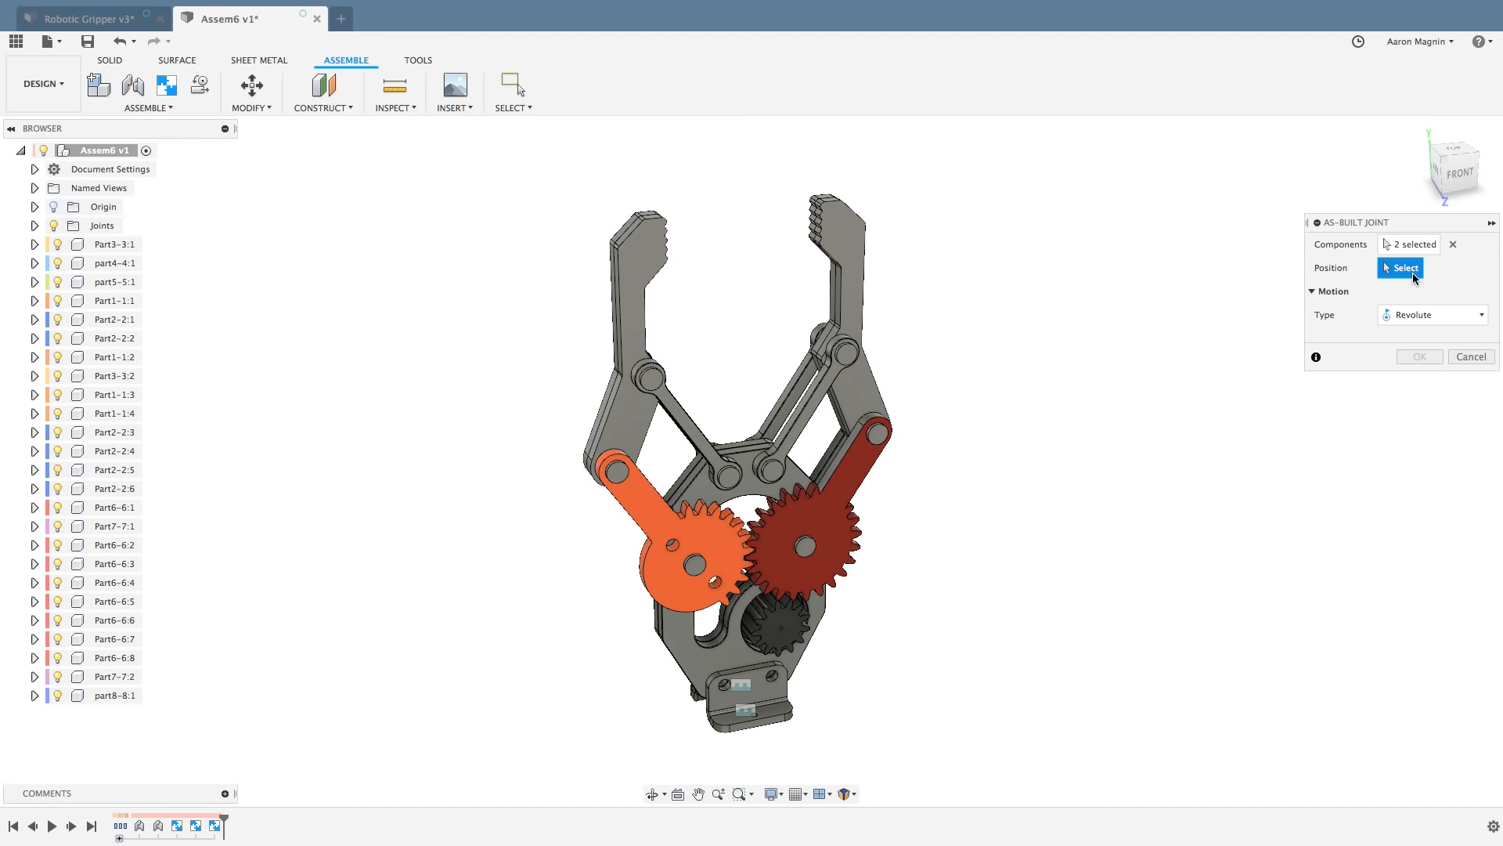
scroll(807, 546, up, 3)
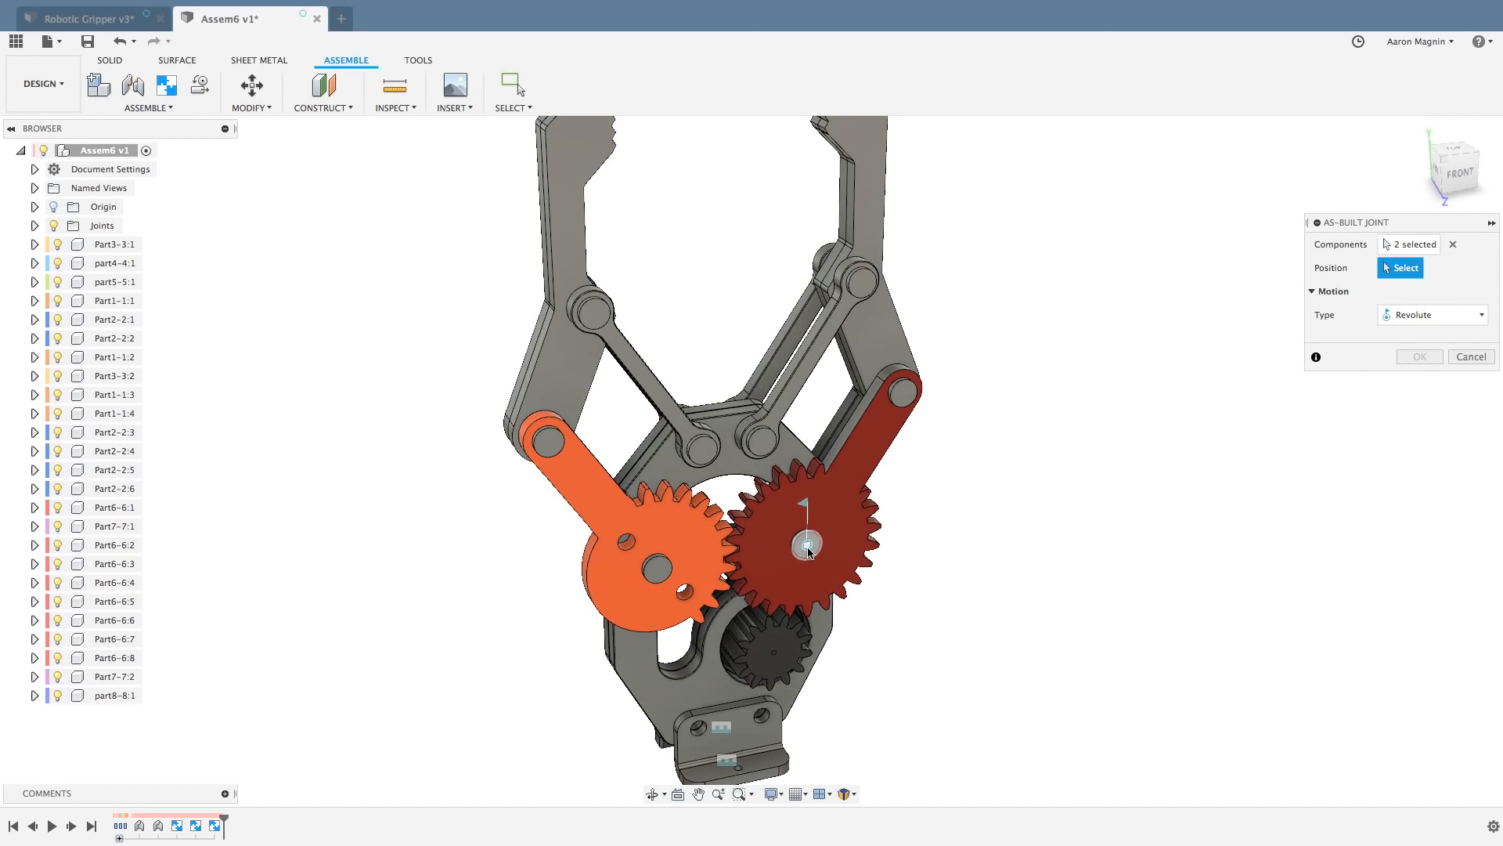
click(808, 548)
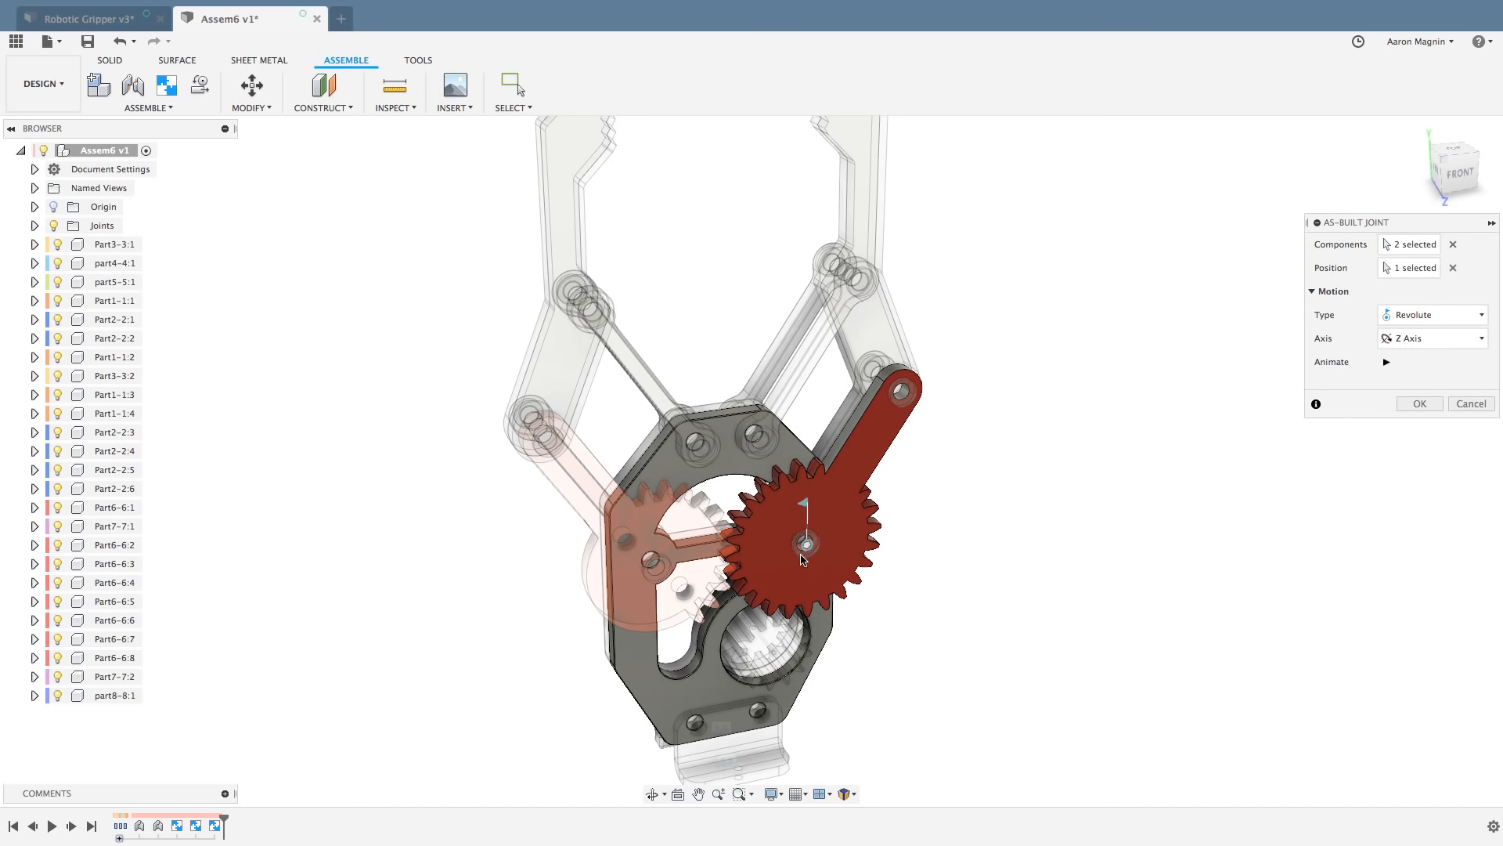
Step: Try the Y, Z and X axes as the rotation axis of the red gear's revolute joint
click(1420, 346)
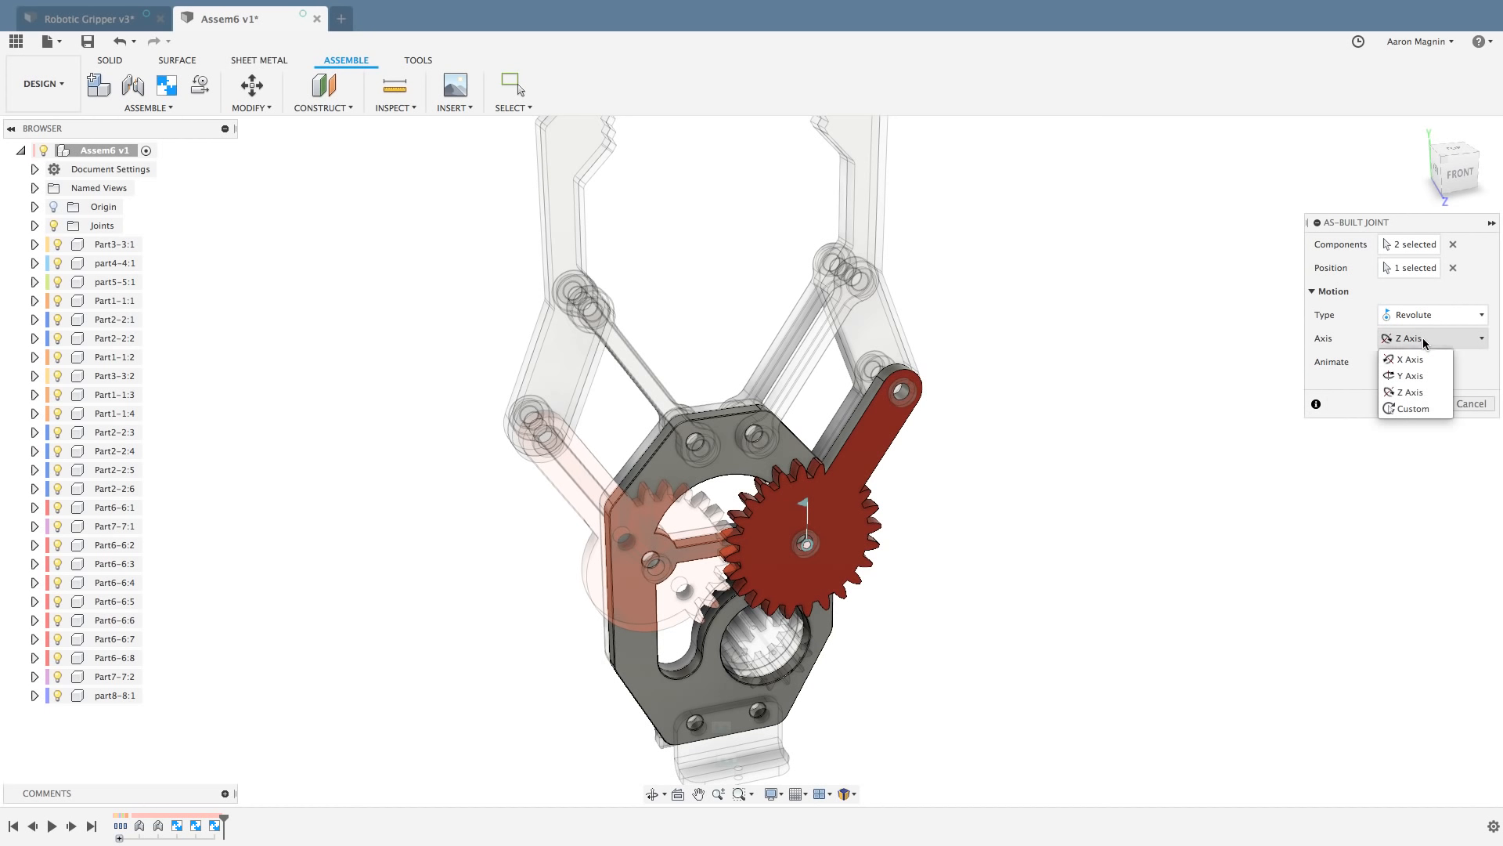
click(1418, 380)
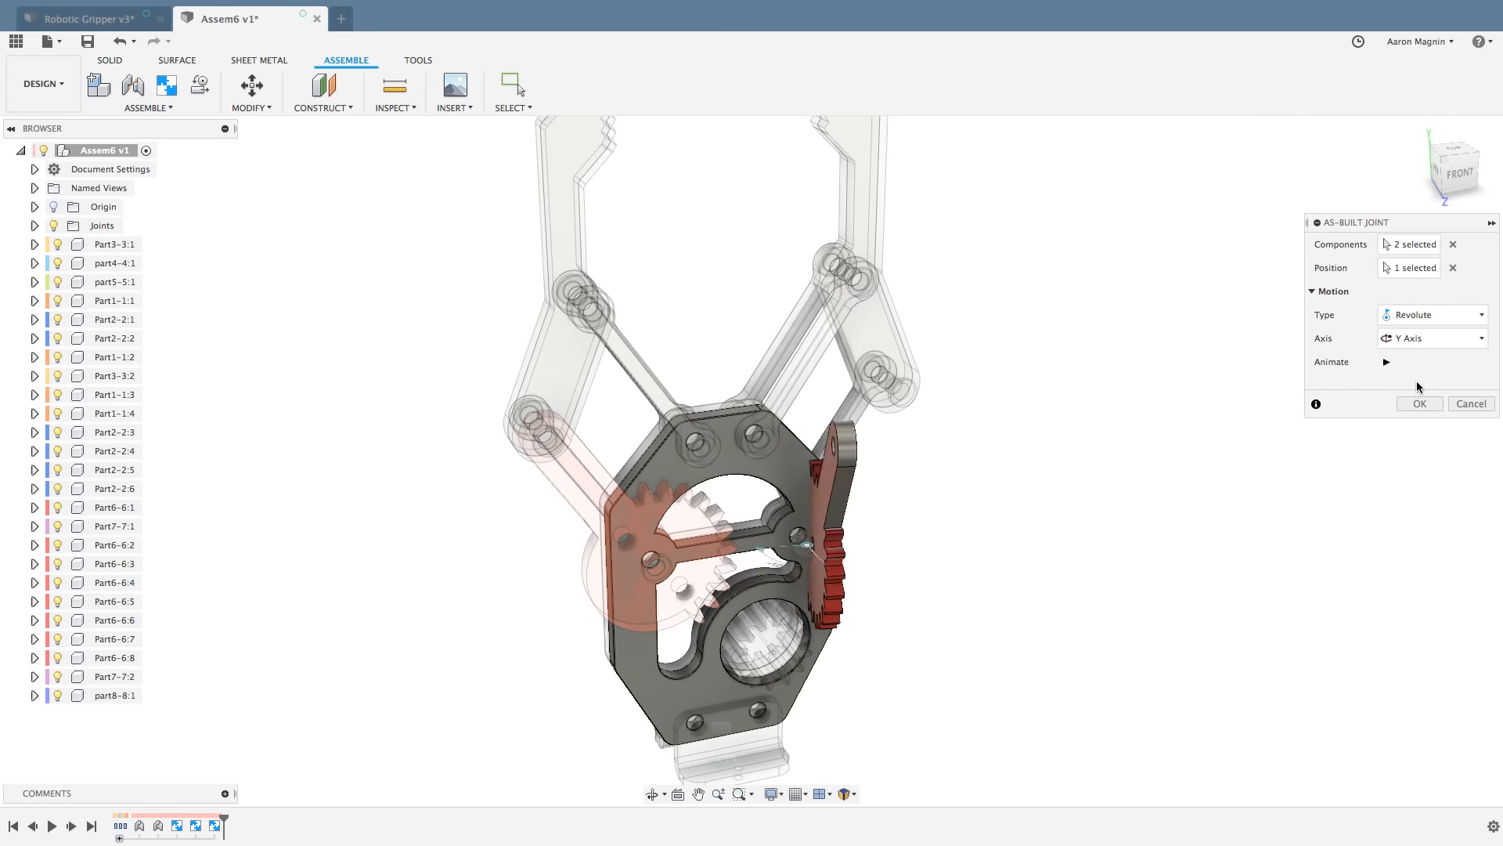
click(1433, 342)
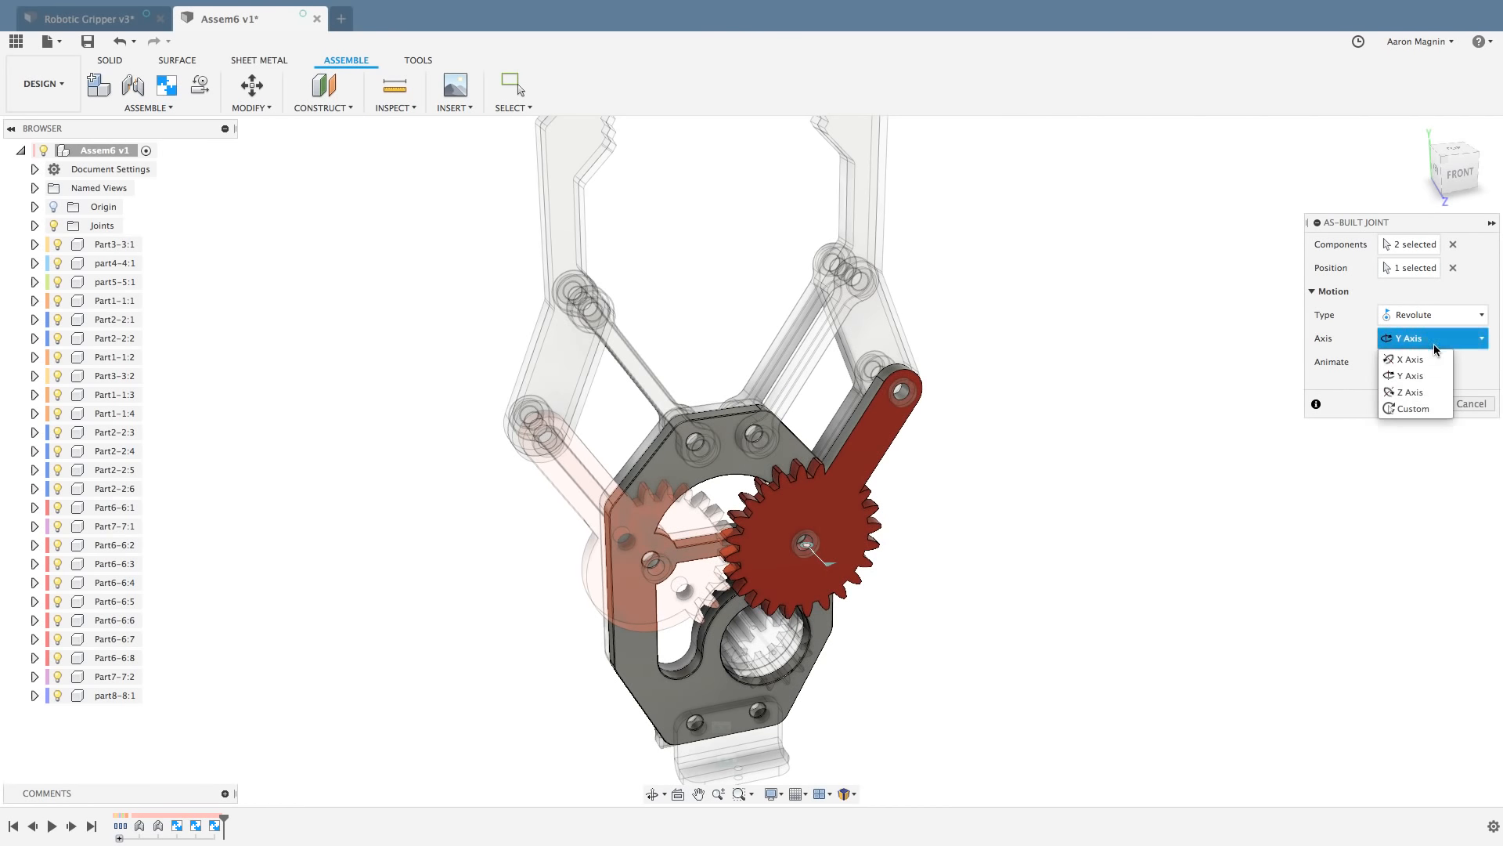
click(1422, 392)
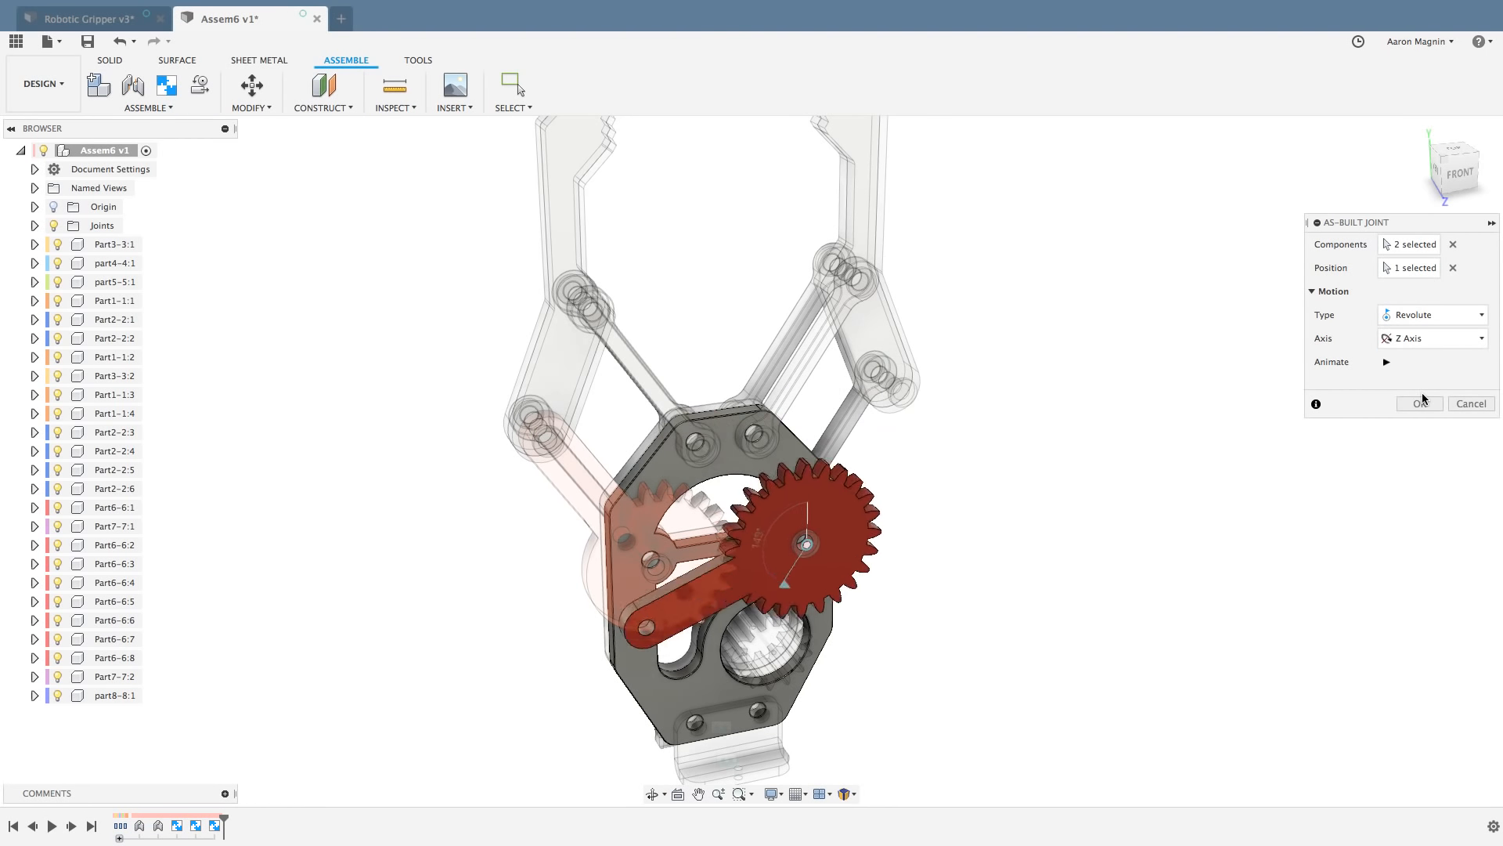
click(1435, 339)
click(1426, 358)
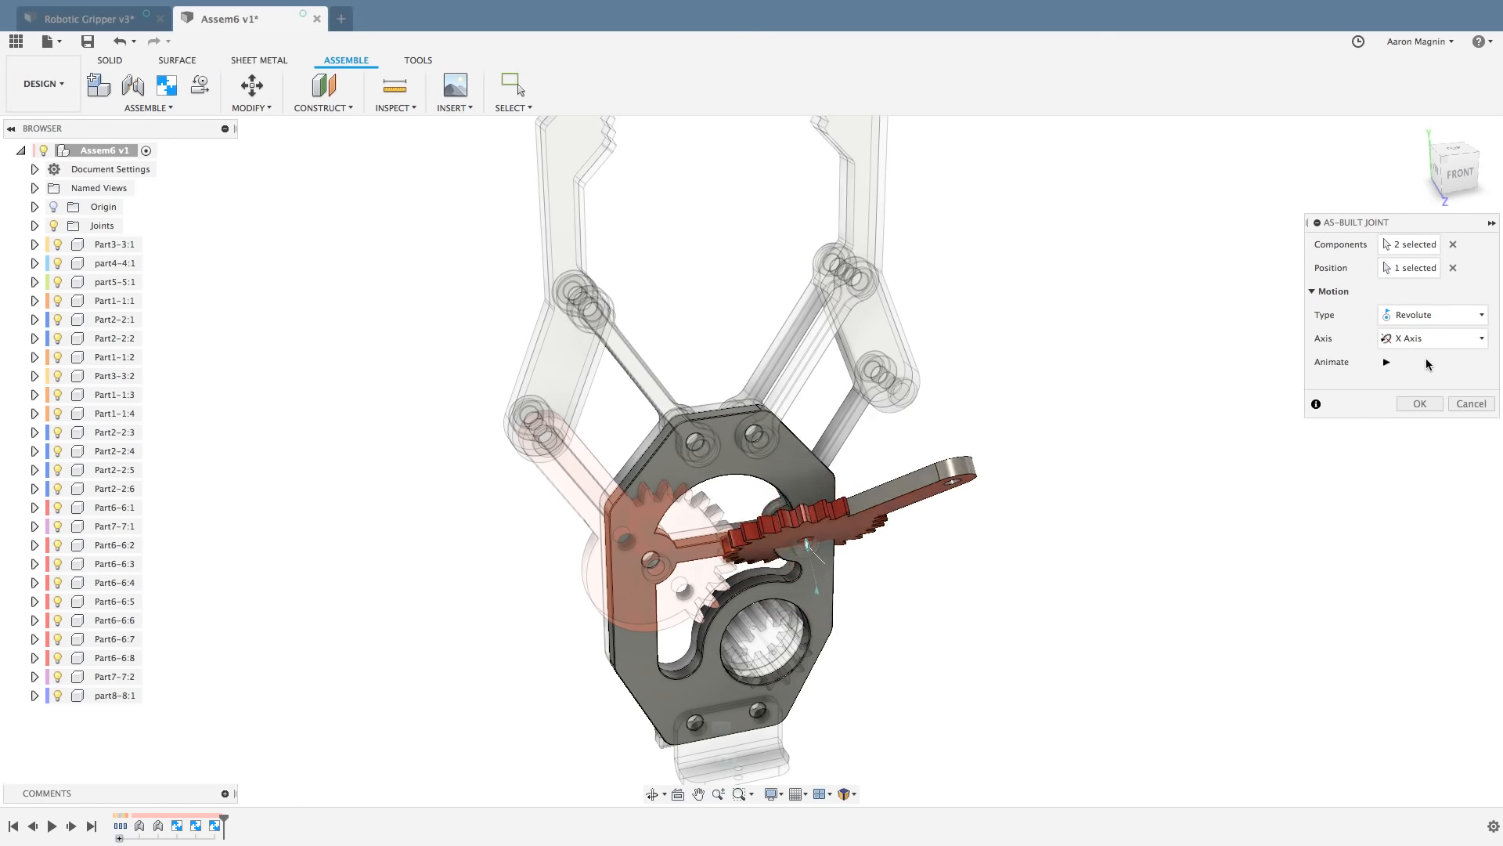
Step: Set the red gear joint's rotation axis to Z Axis and create the joint
click(1426, 343)
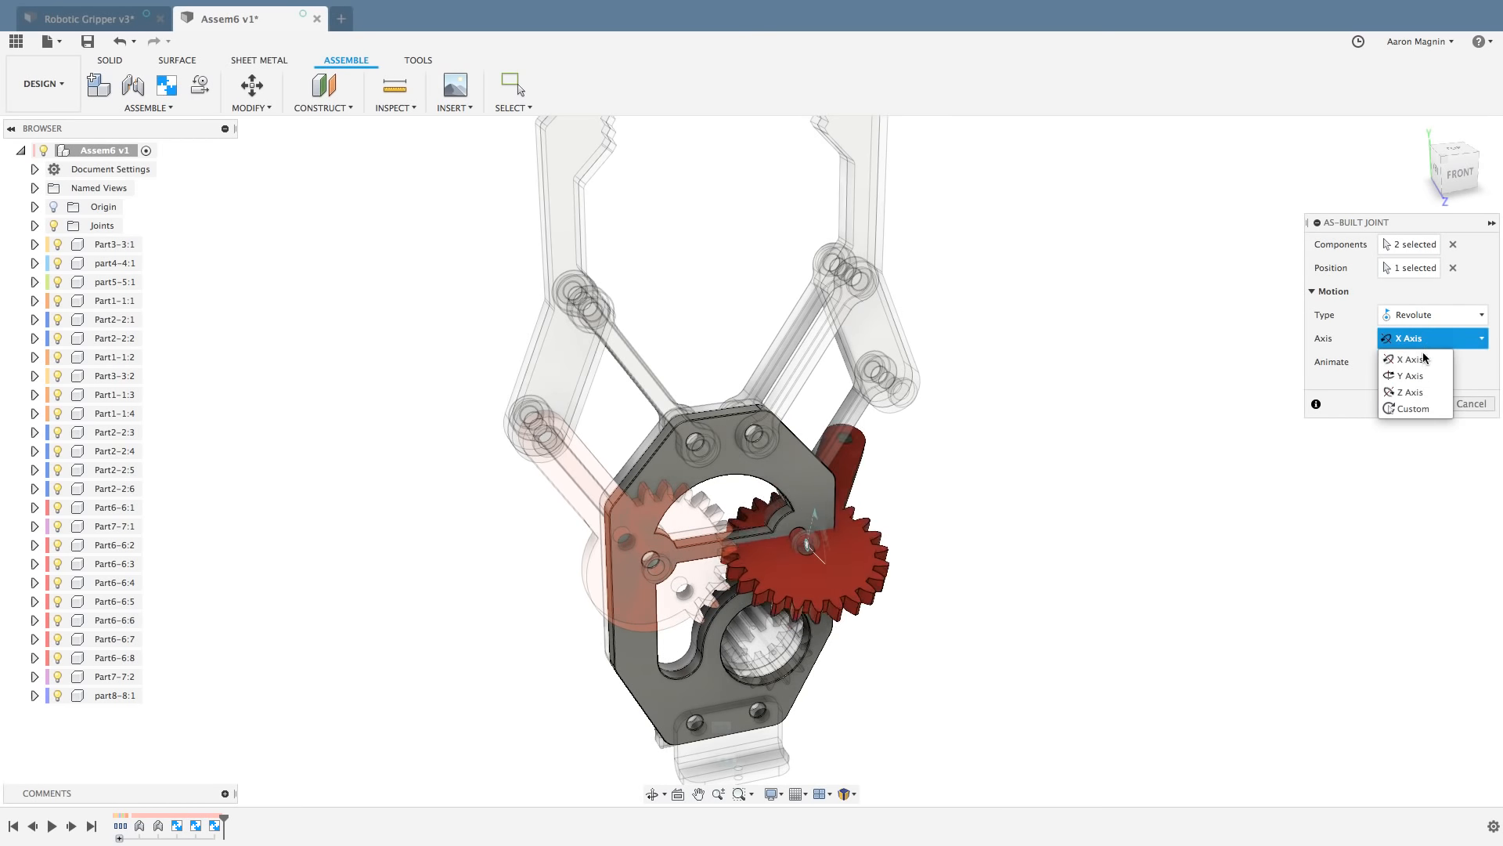
click(1411, 392)
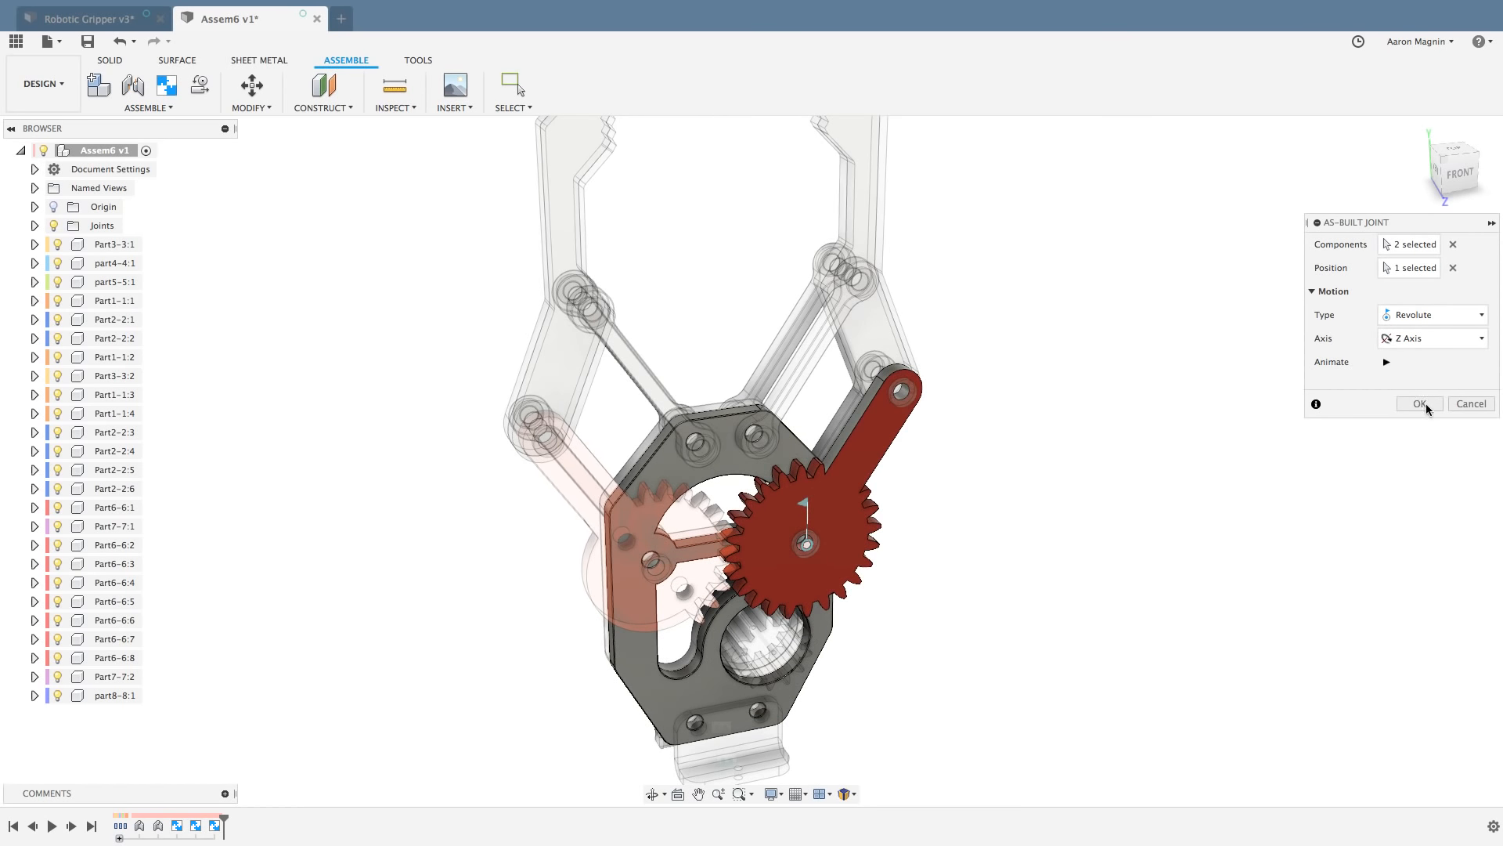
click(1419, 404)
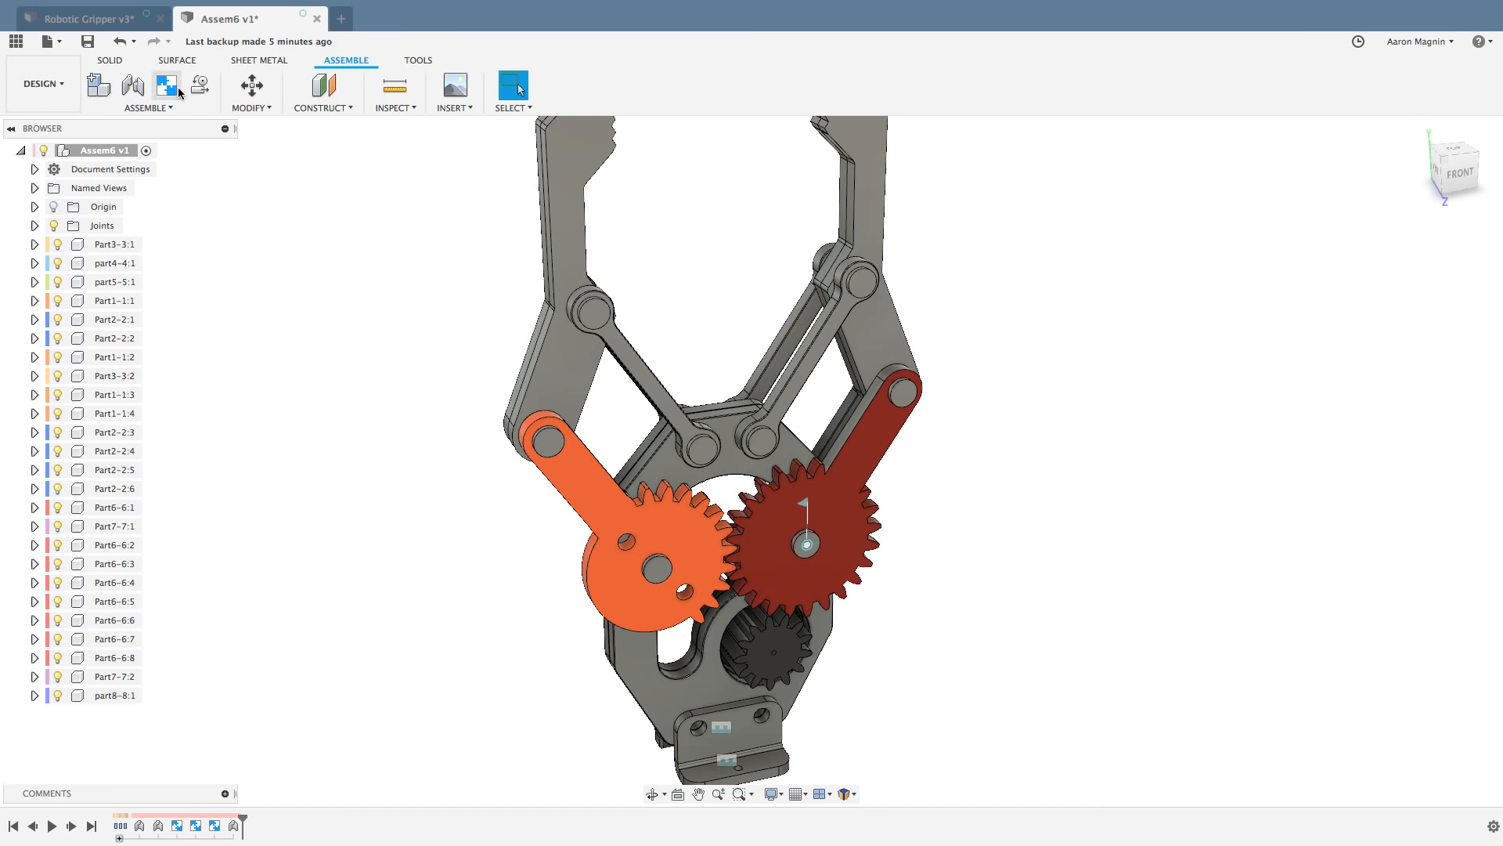
click(133, 41)
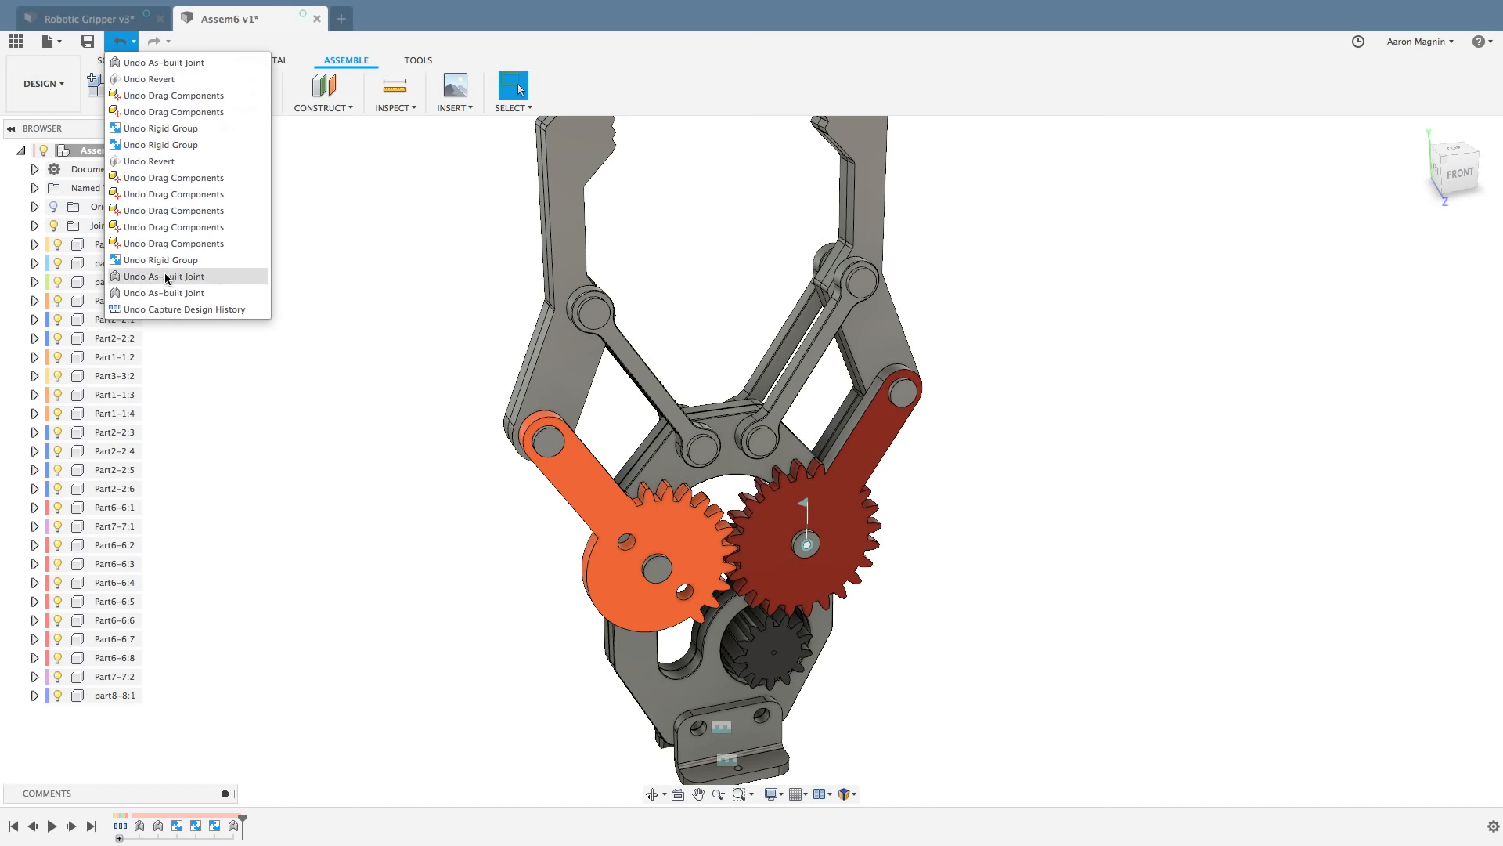
click(423, 255)
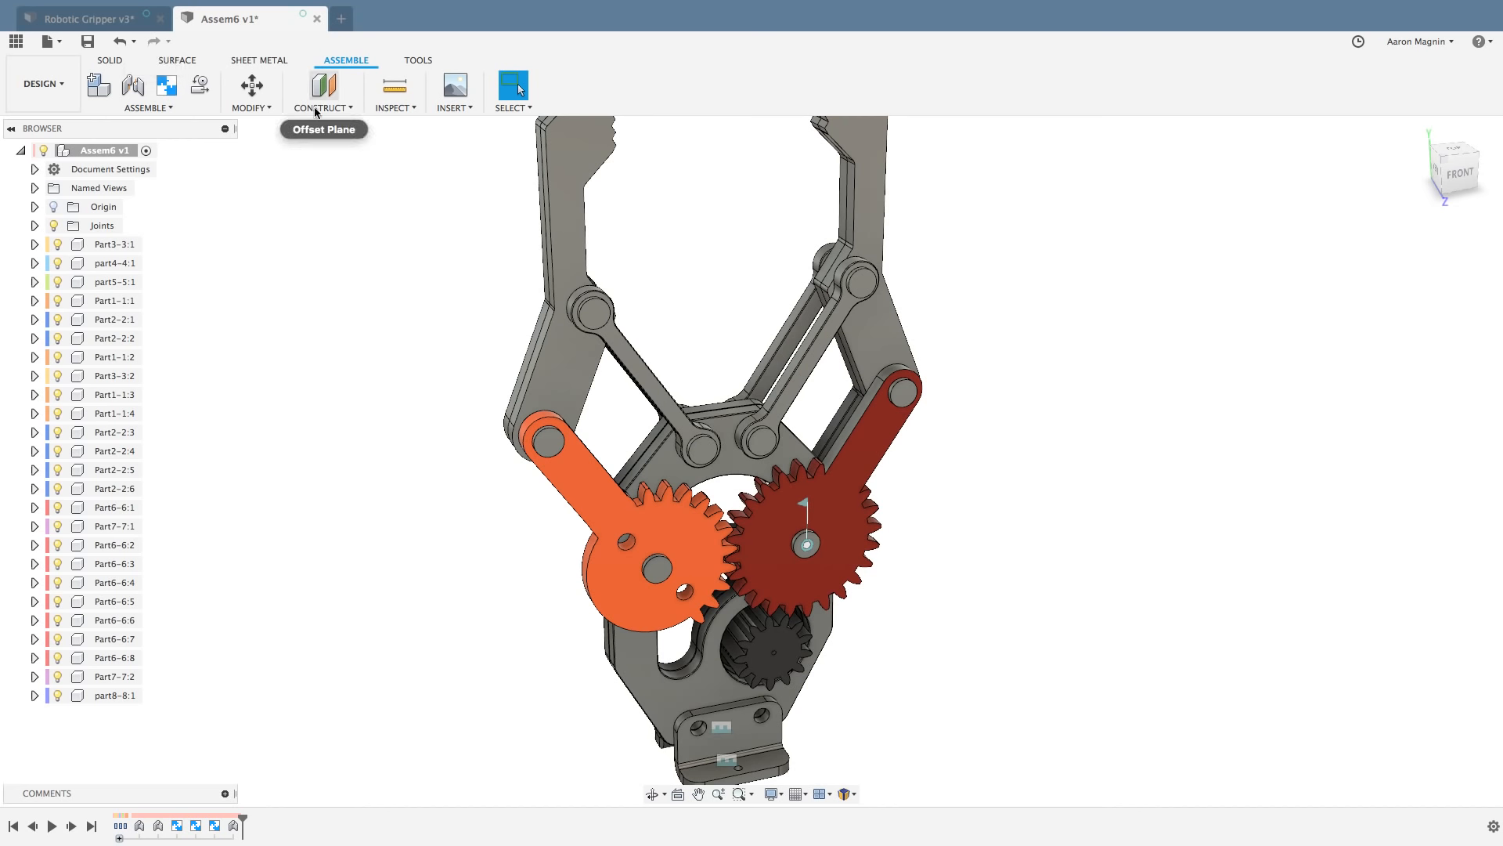
Step: Test the red gear's rotation about its new joint, and revert the component positions
scroll(430, 268, down, 3)
middle_drag(439, 284, 419, 363)
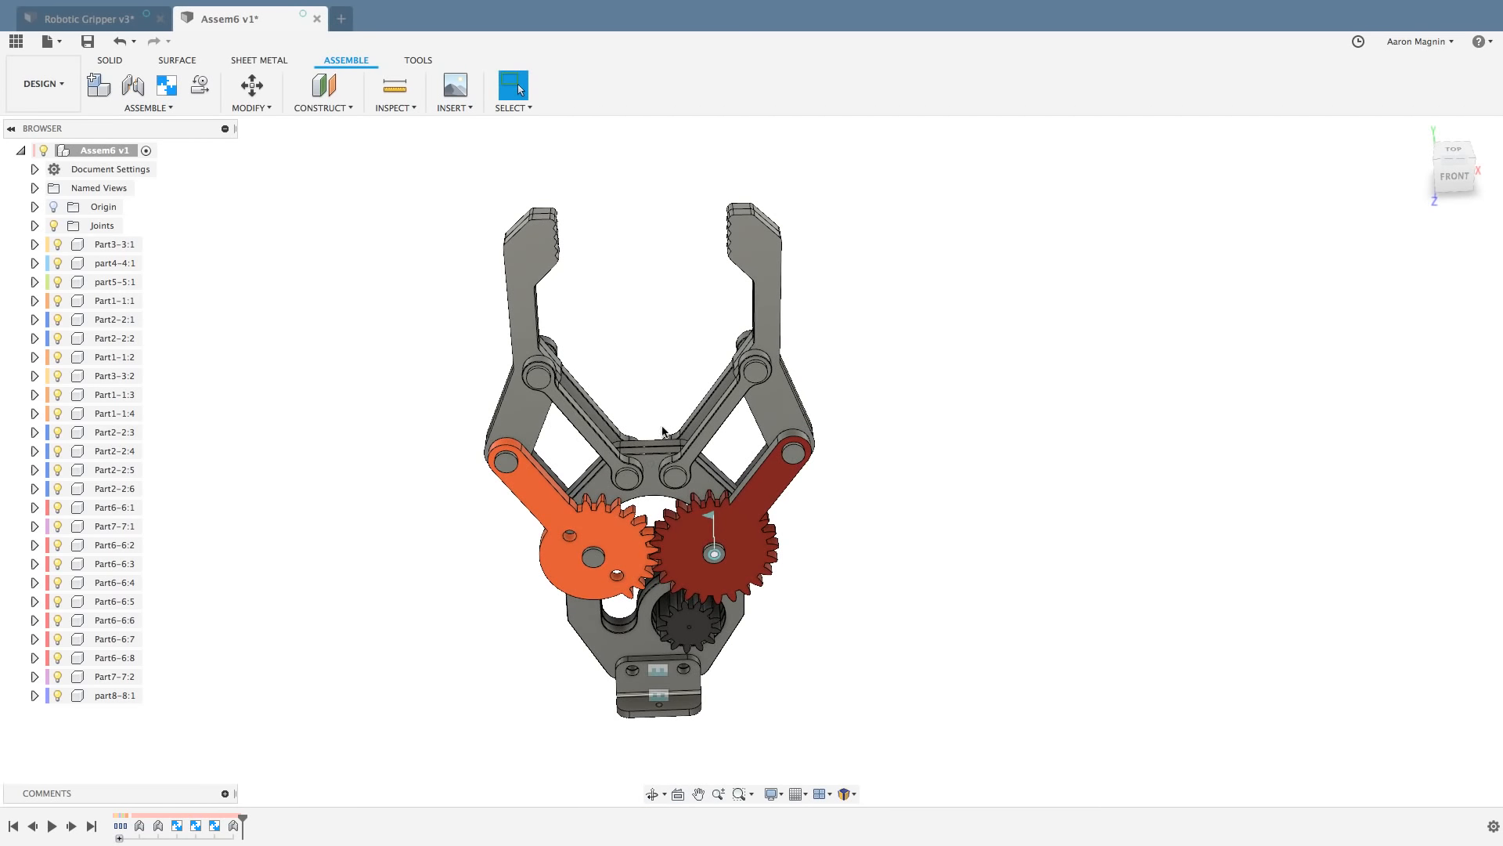
drag(768, 482, 822, 483)
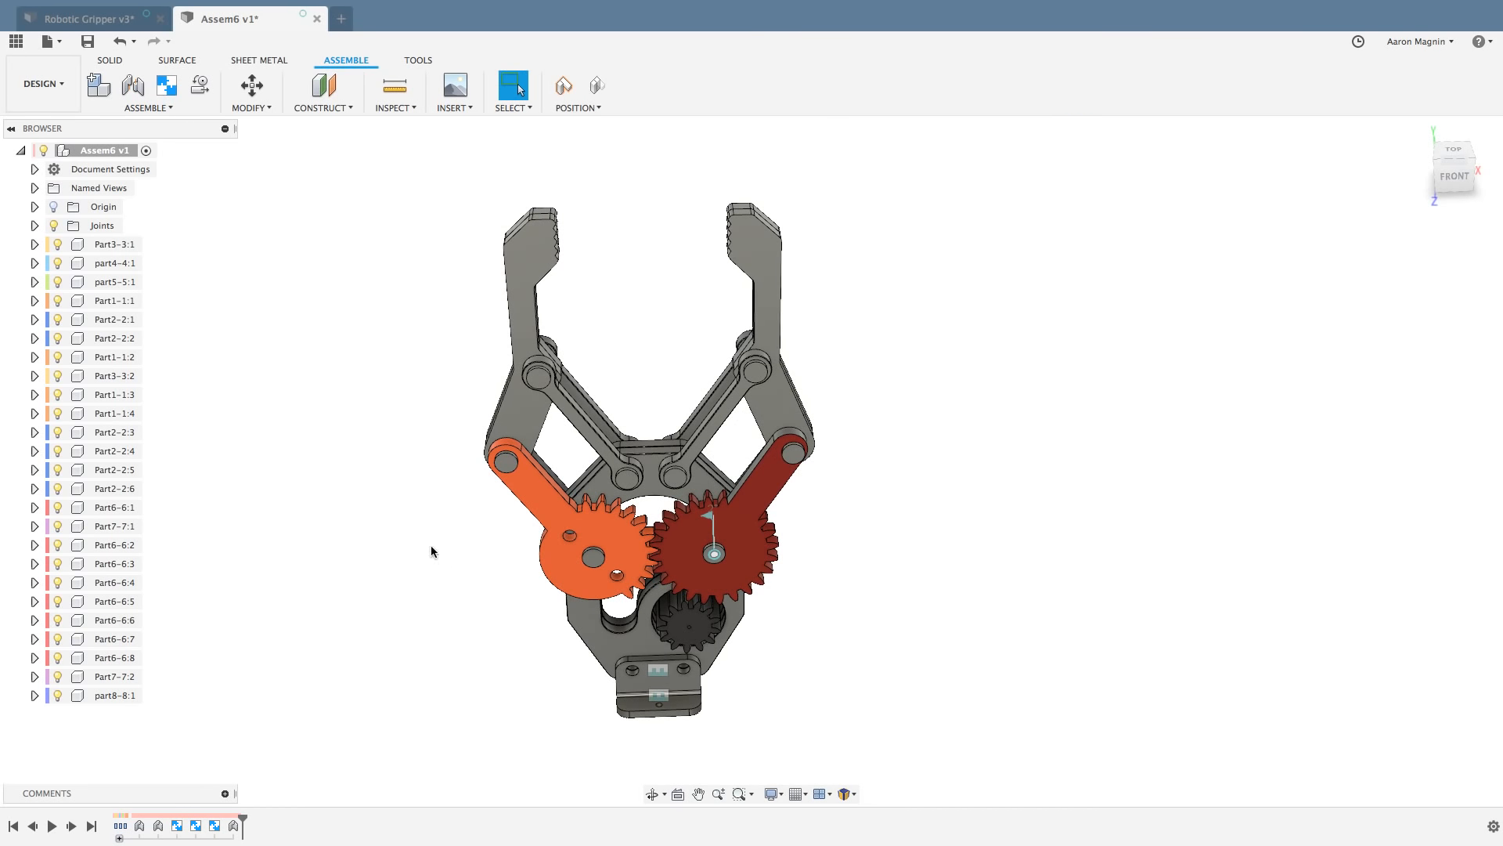
click(598, 83)
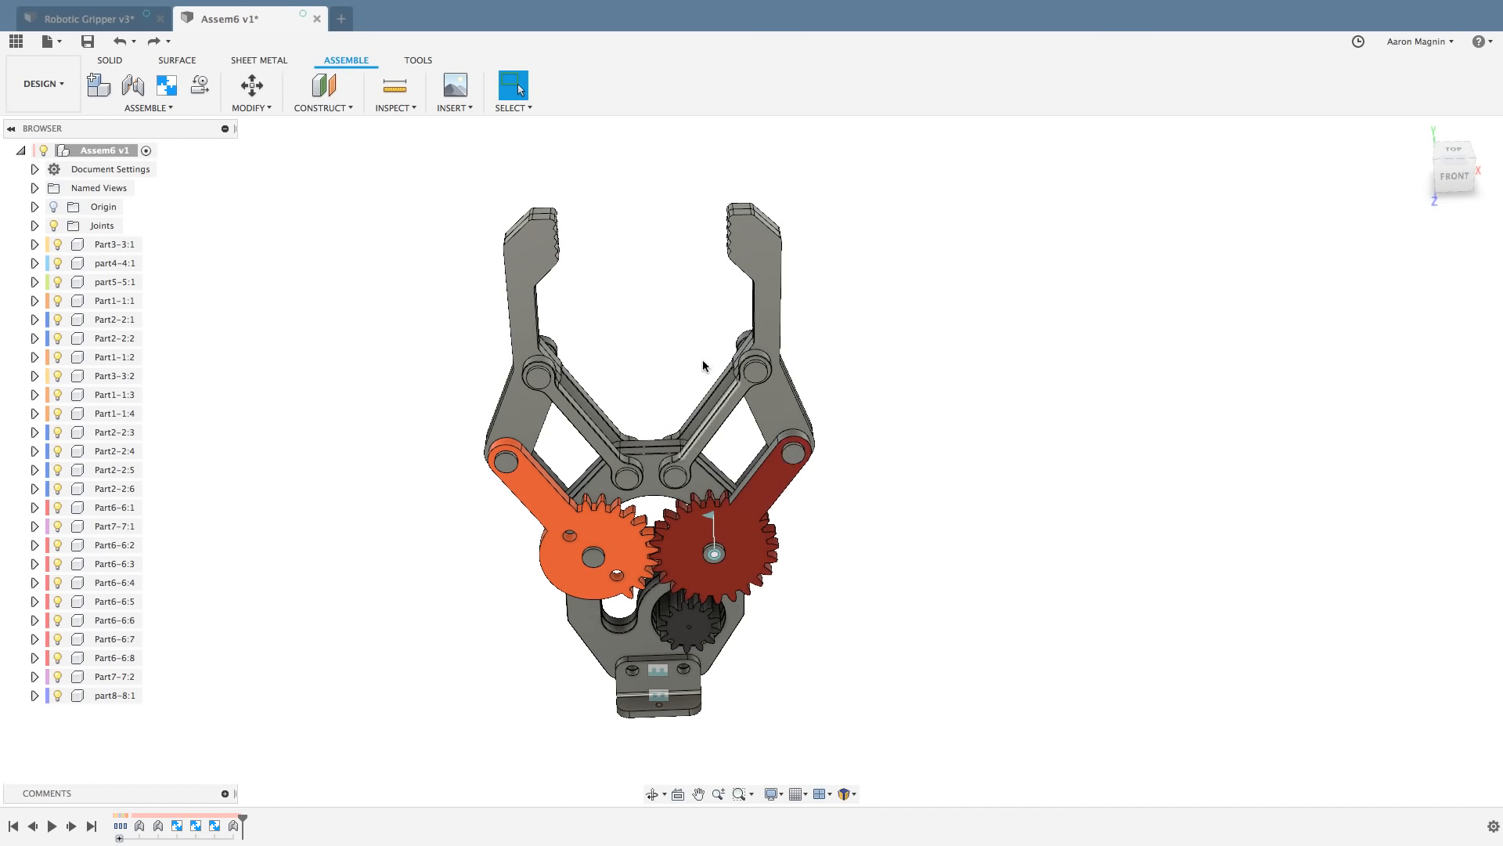
Step: Create a revolute as-built joint about the Z Axis between the orange gear part5-5:1 and the front base plate, positioned at the gear's pin centre
shift+middle_drag(625, 304, 622, 279)
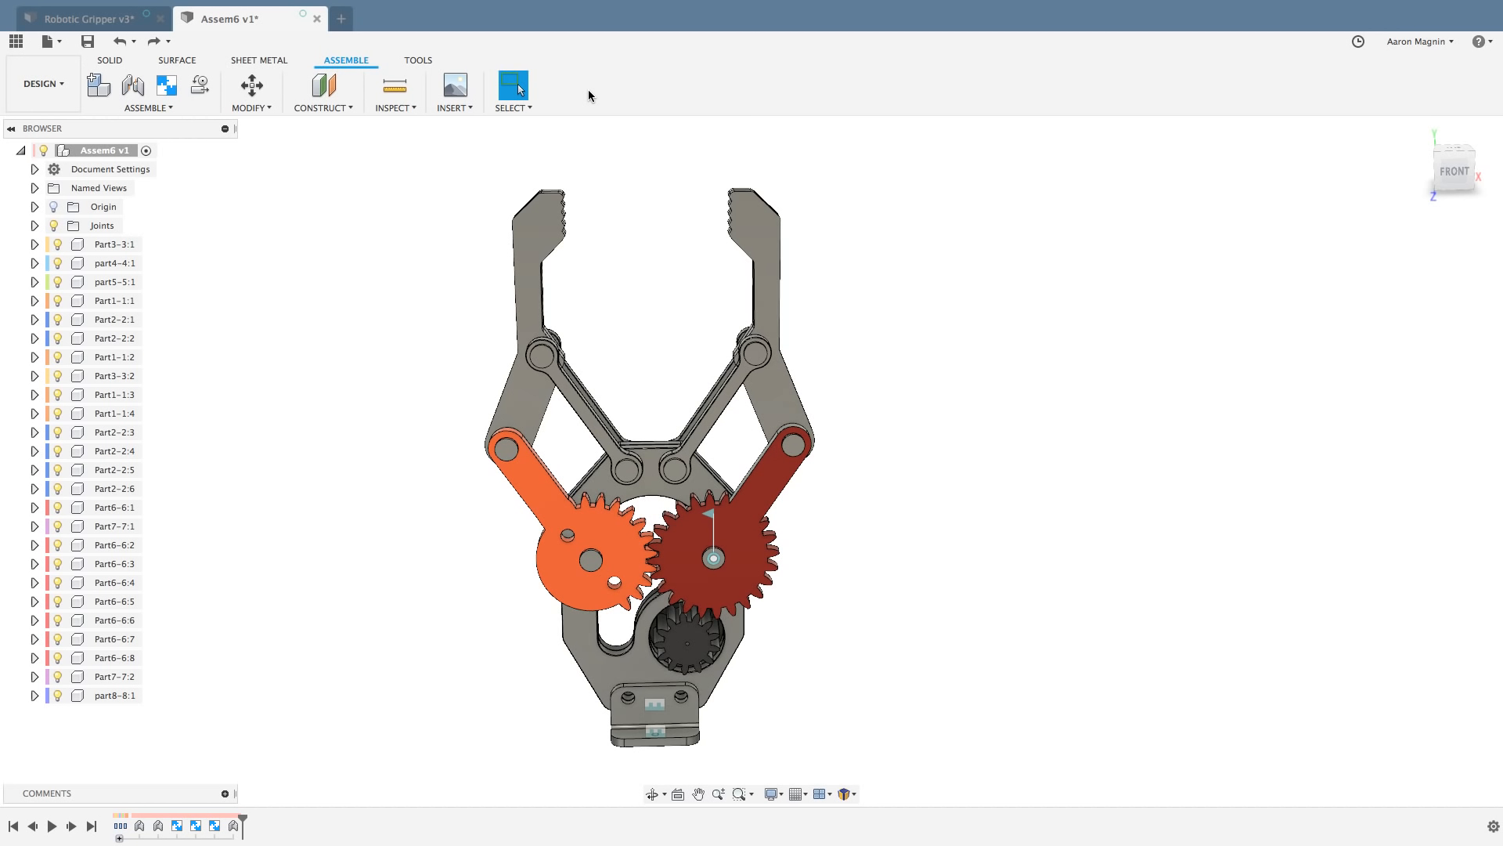
key(shift+j)
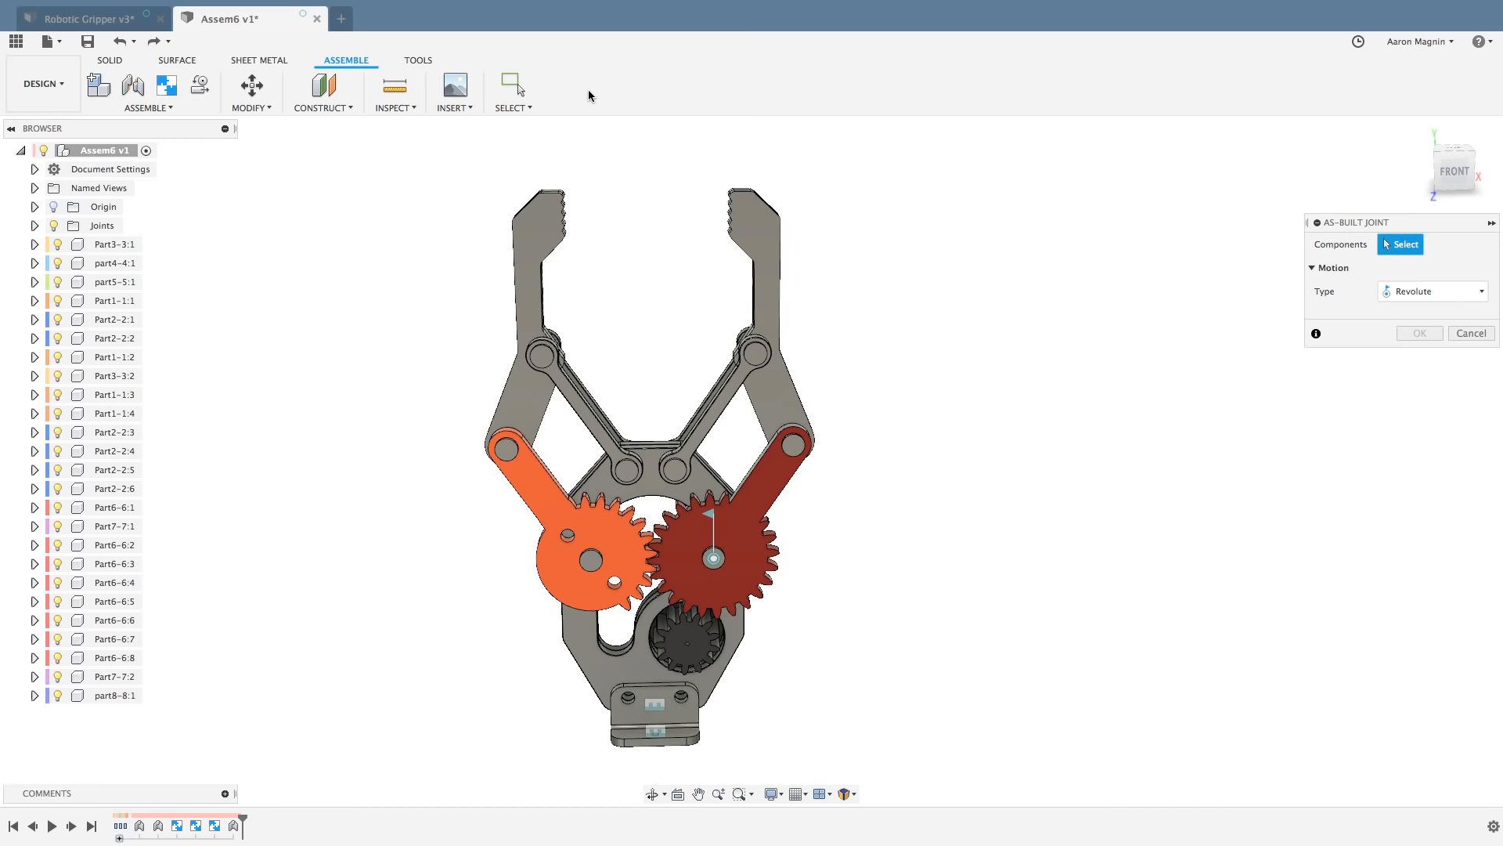
click(534, 493)
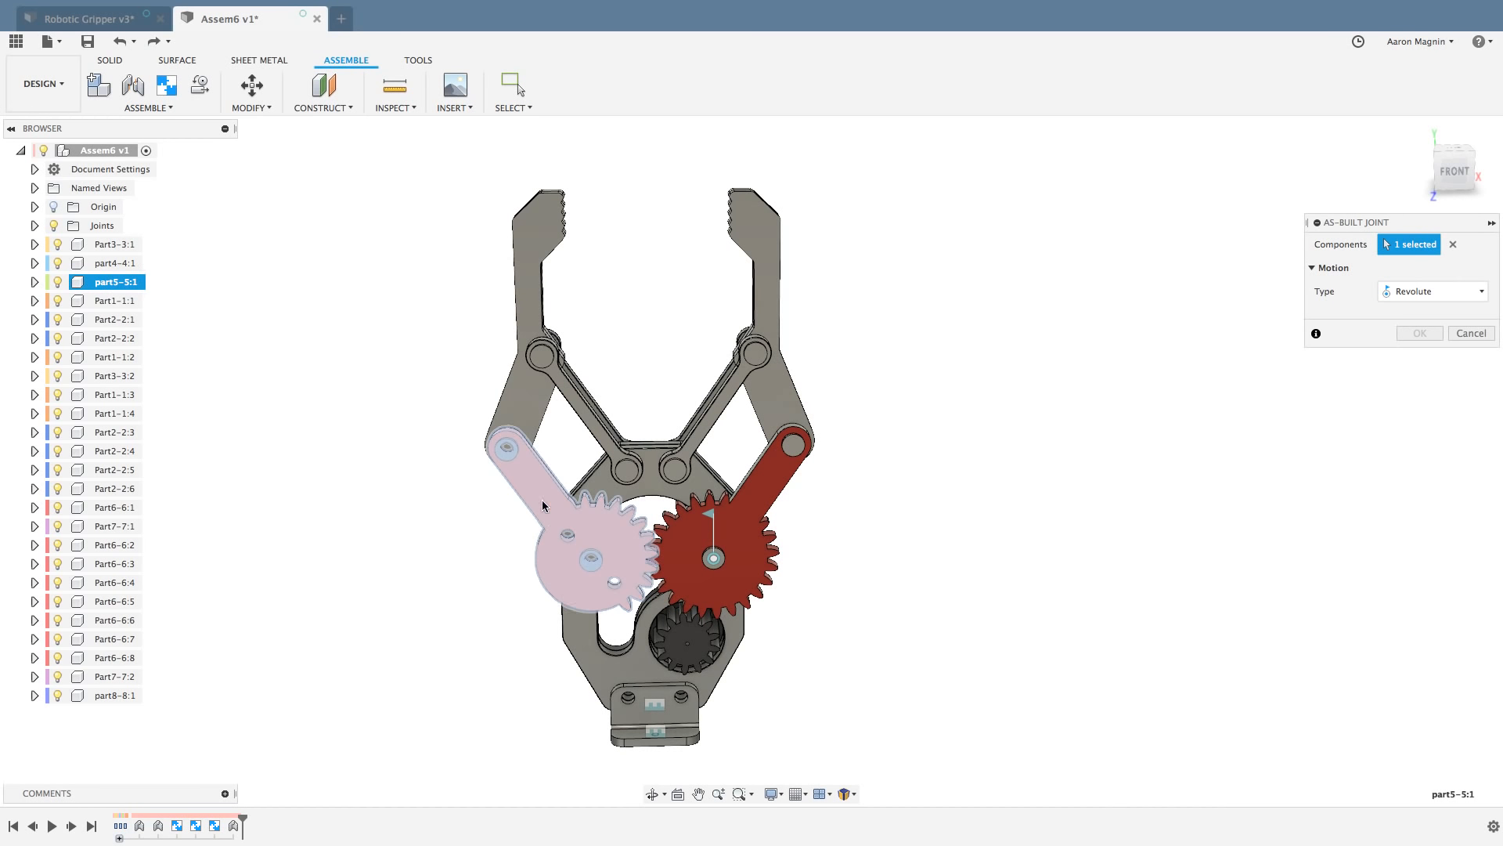
click(580, 647)
click(591, 560)
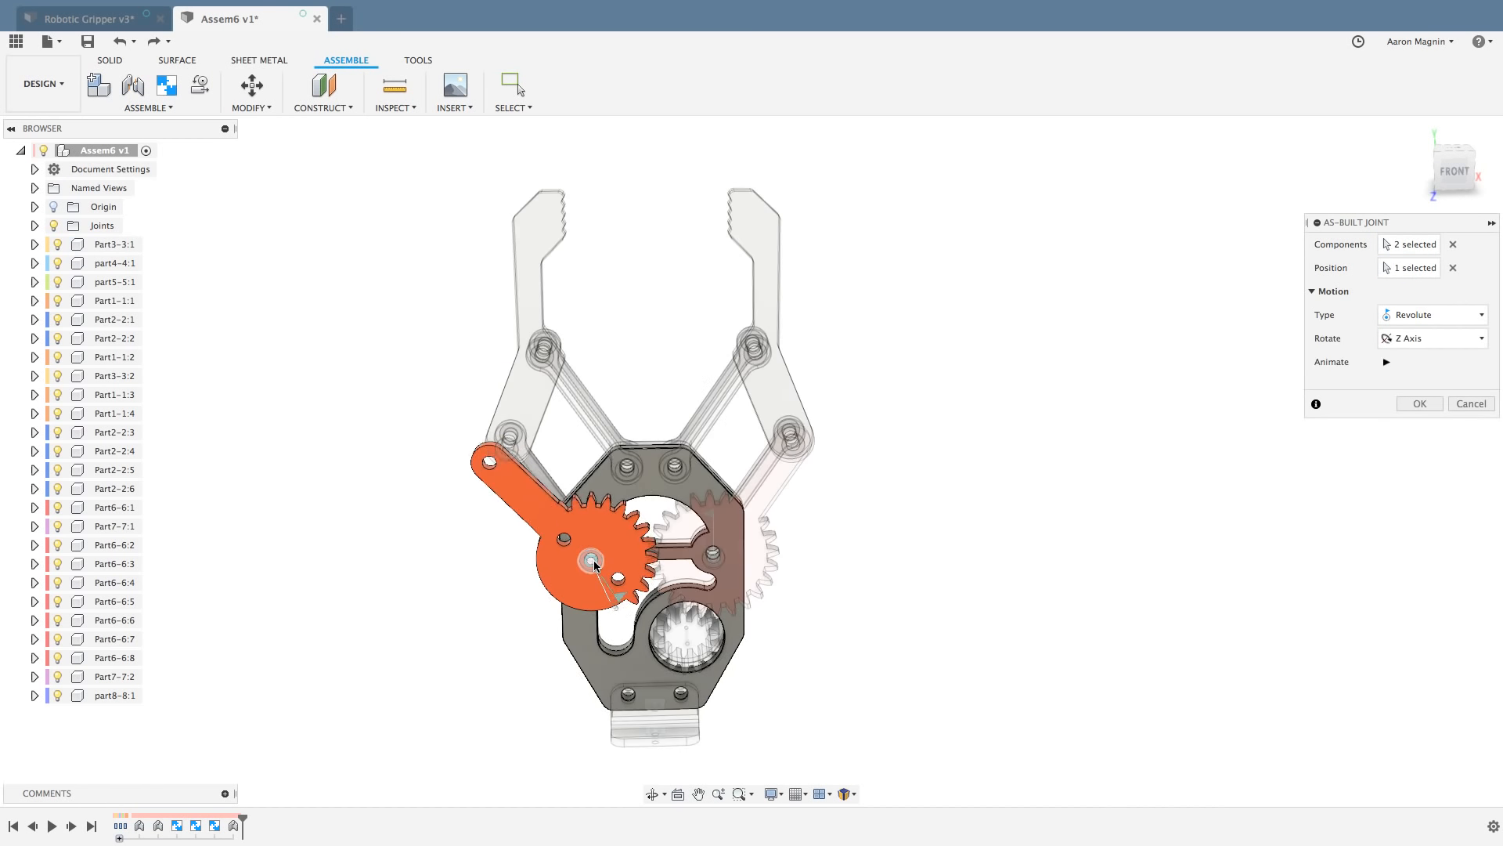
click(1419, 403)
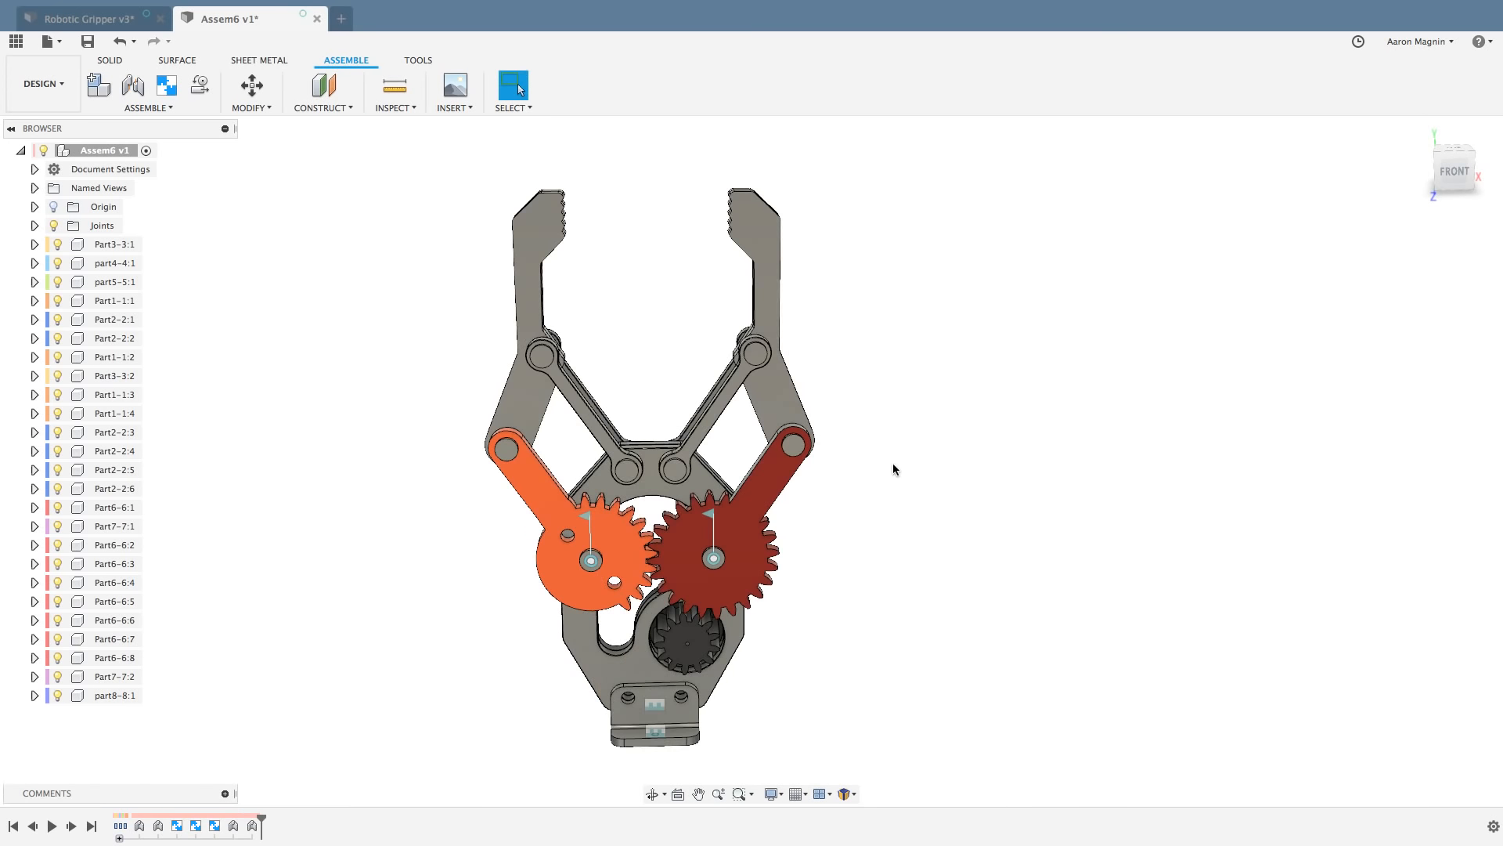
right_drag(927, 474, 929, 368)
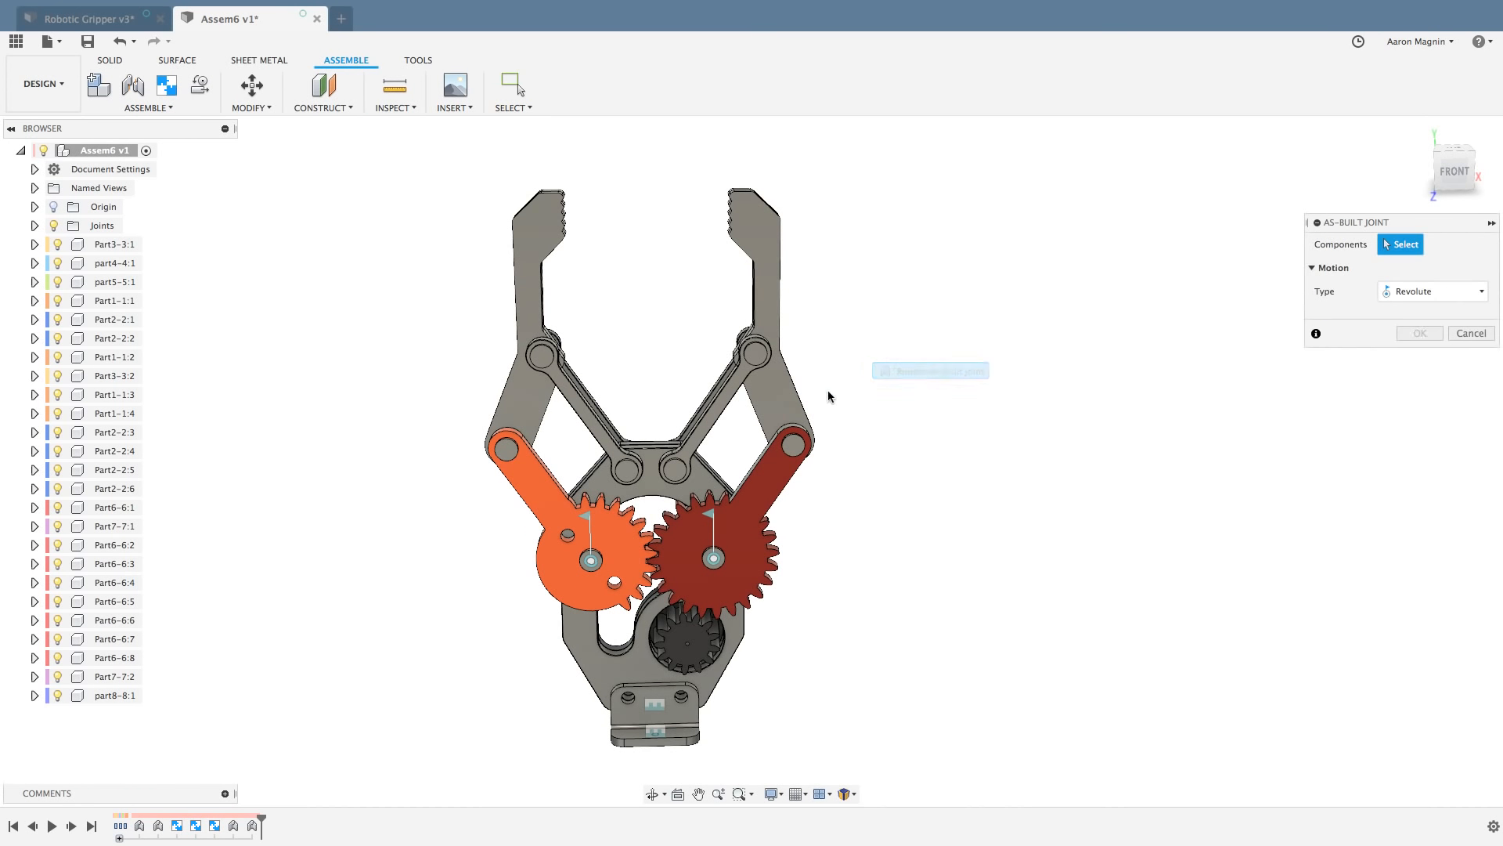
click(764, 394)
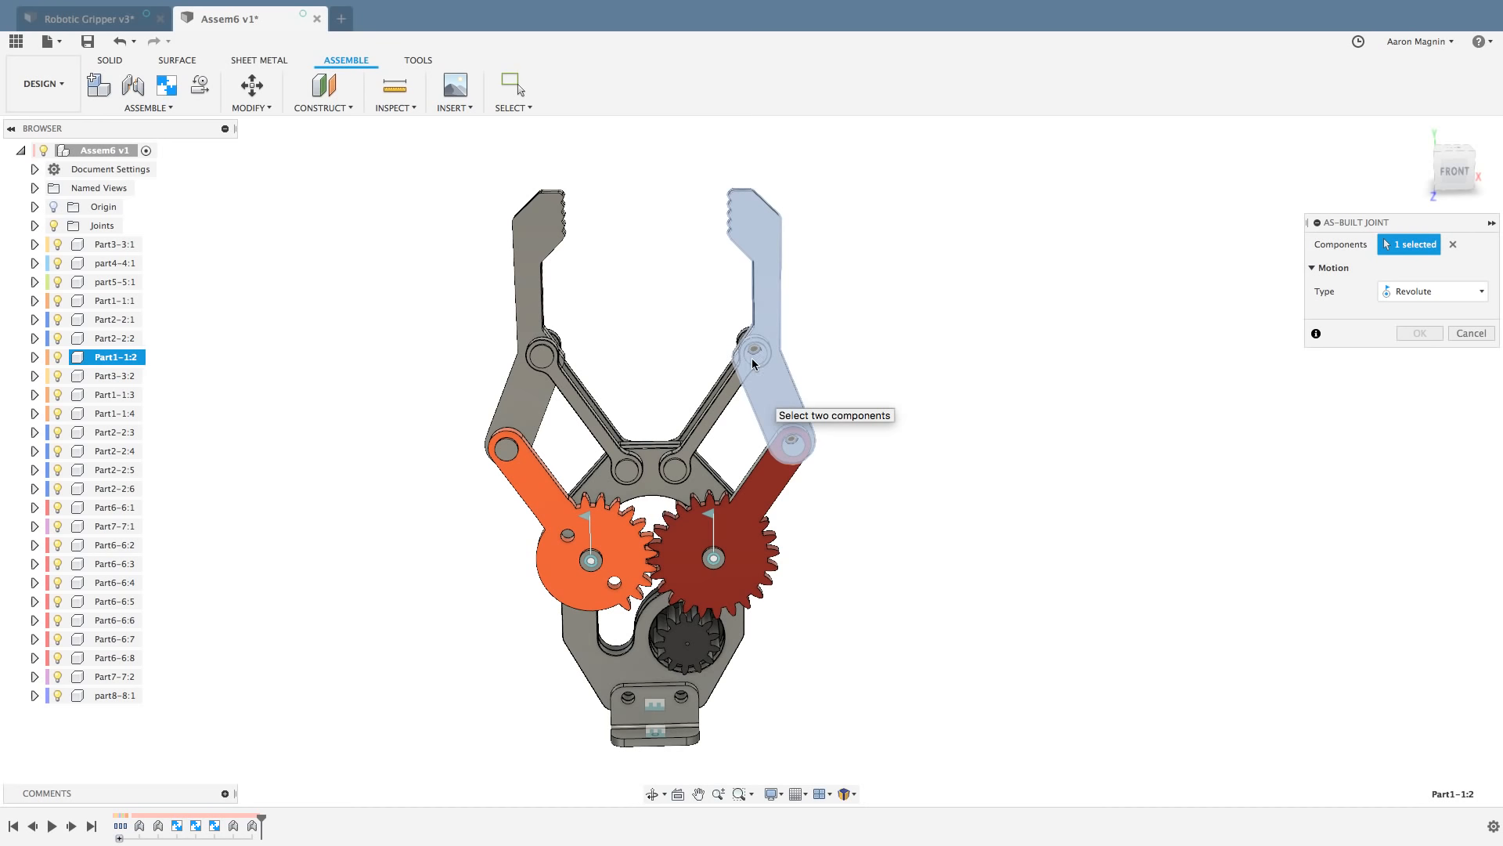
scroll(728, 401, up, 4)
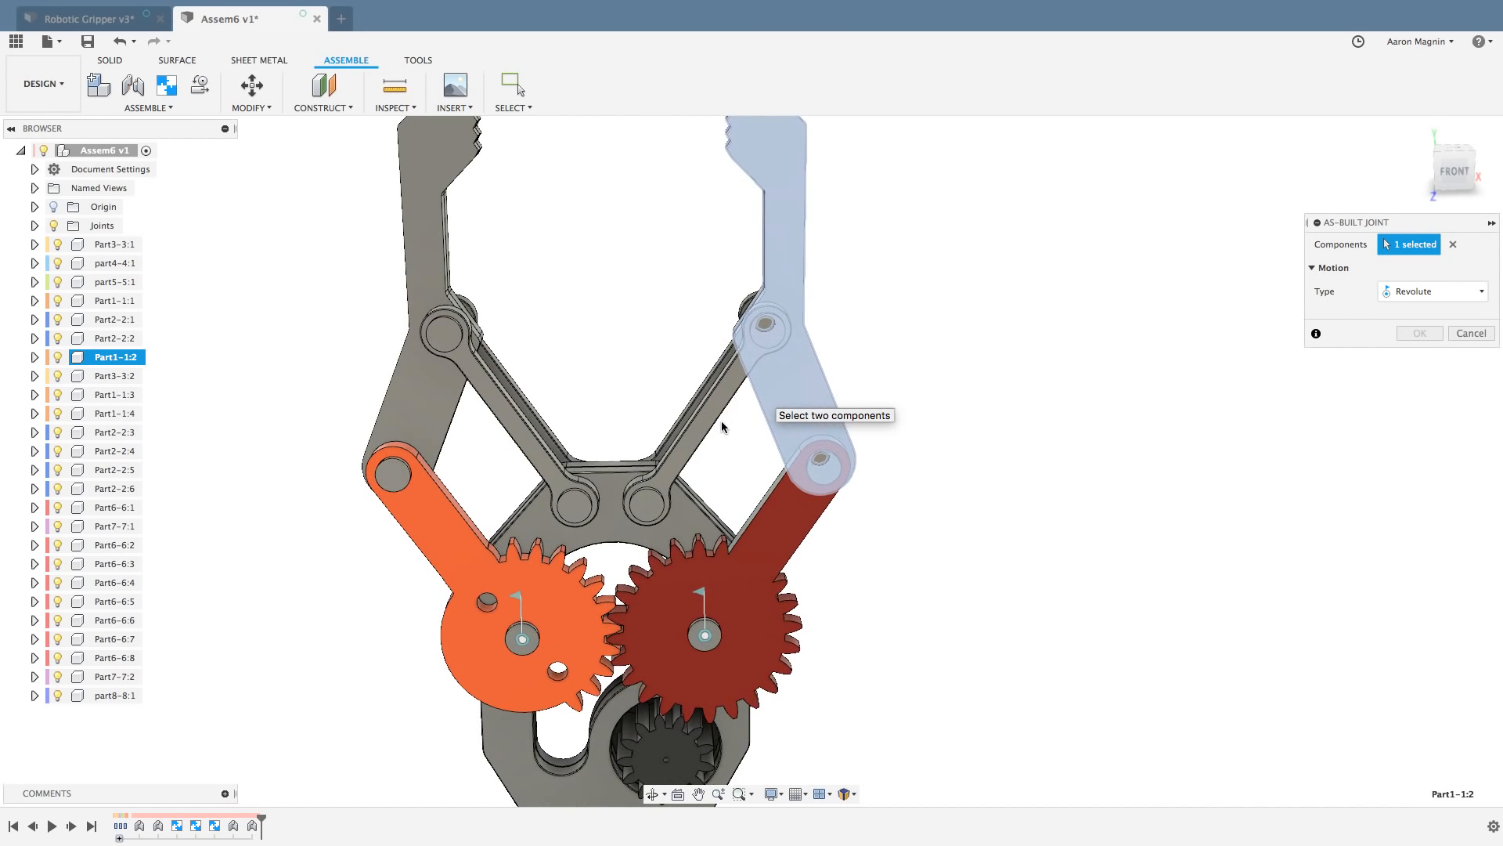
click(716, 412)
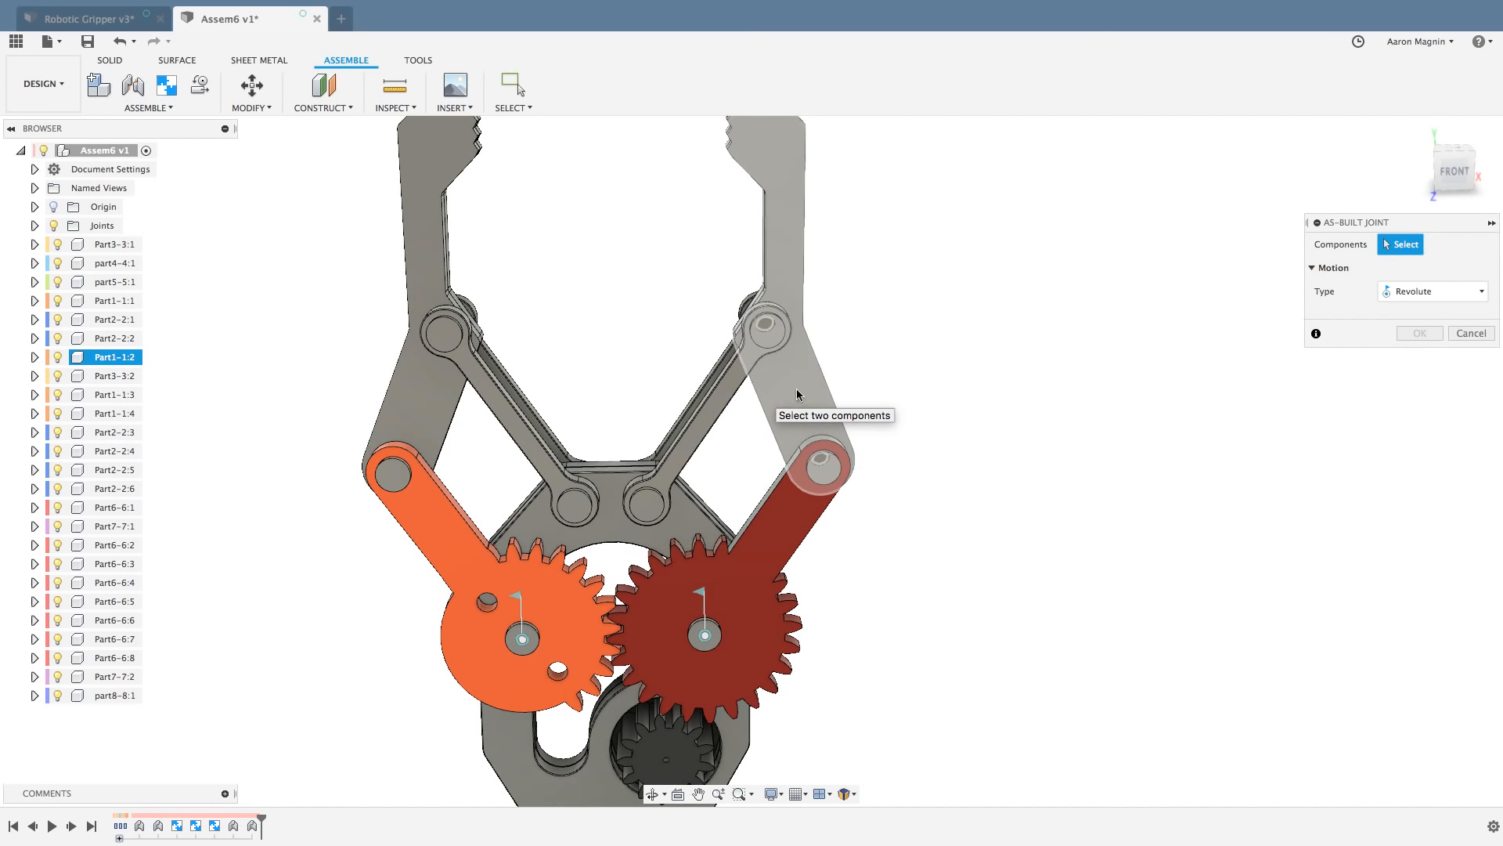
click(740, 371)
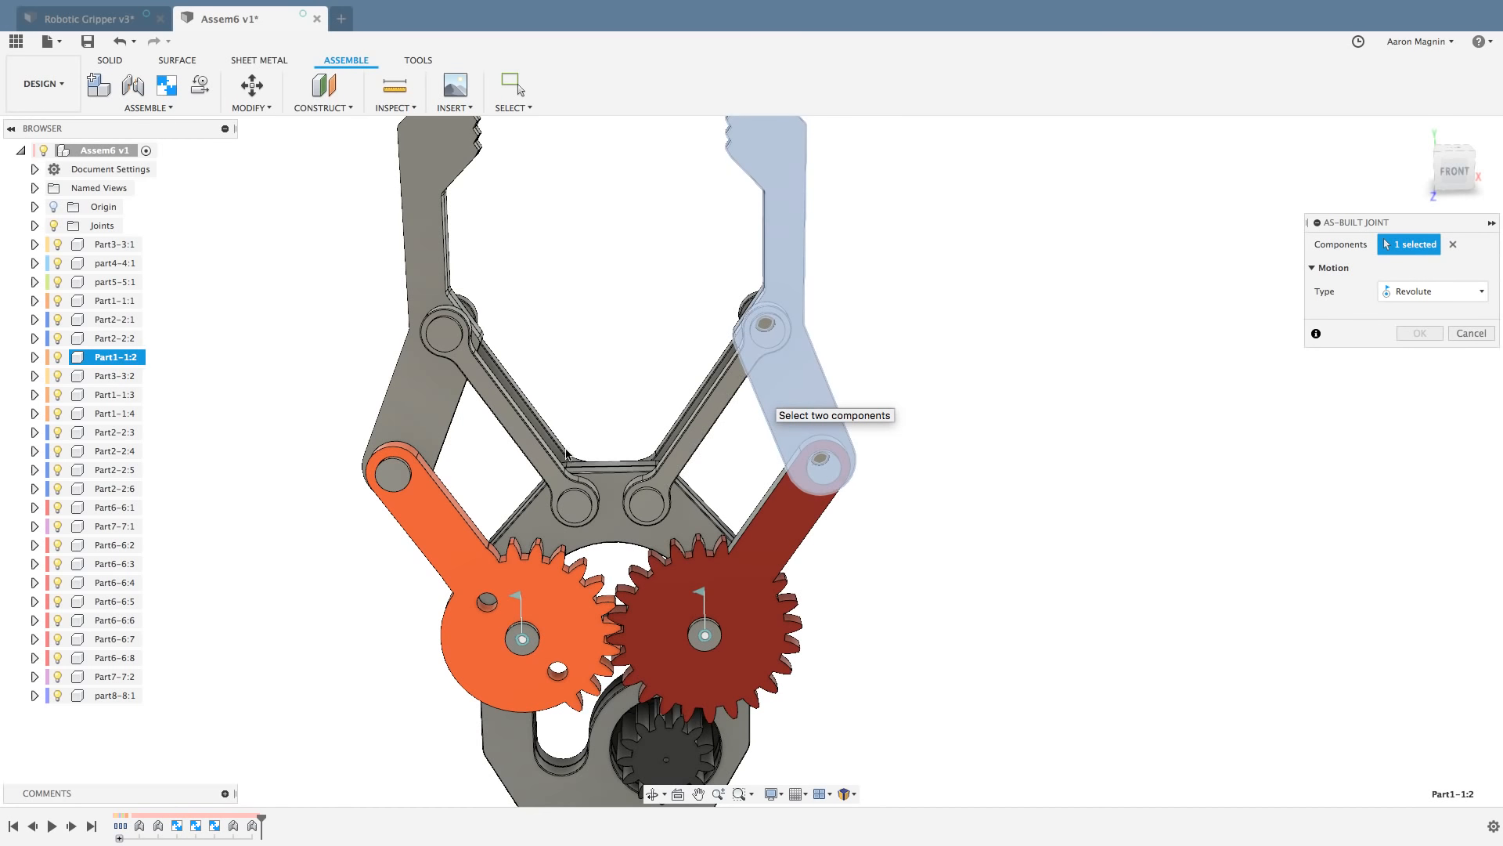
click(1453, 245)
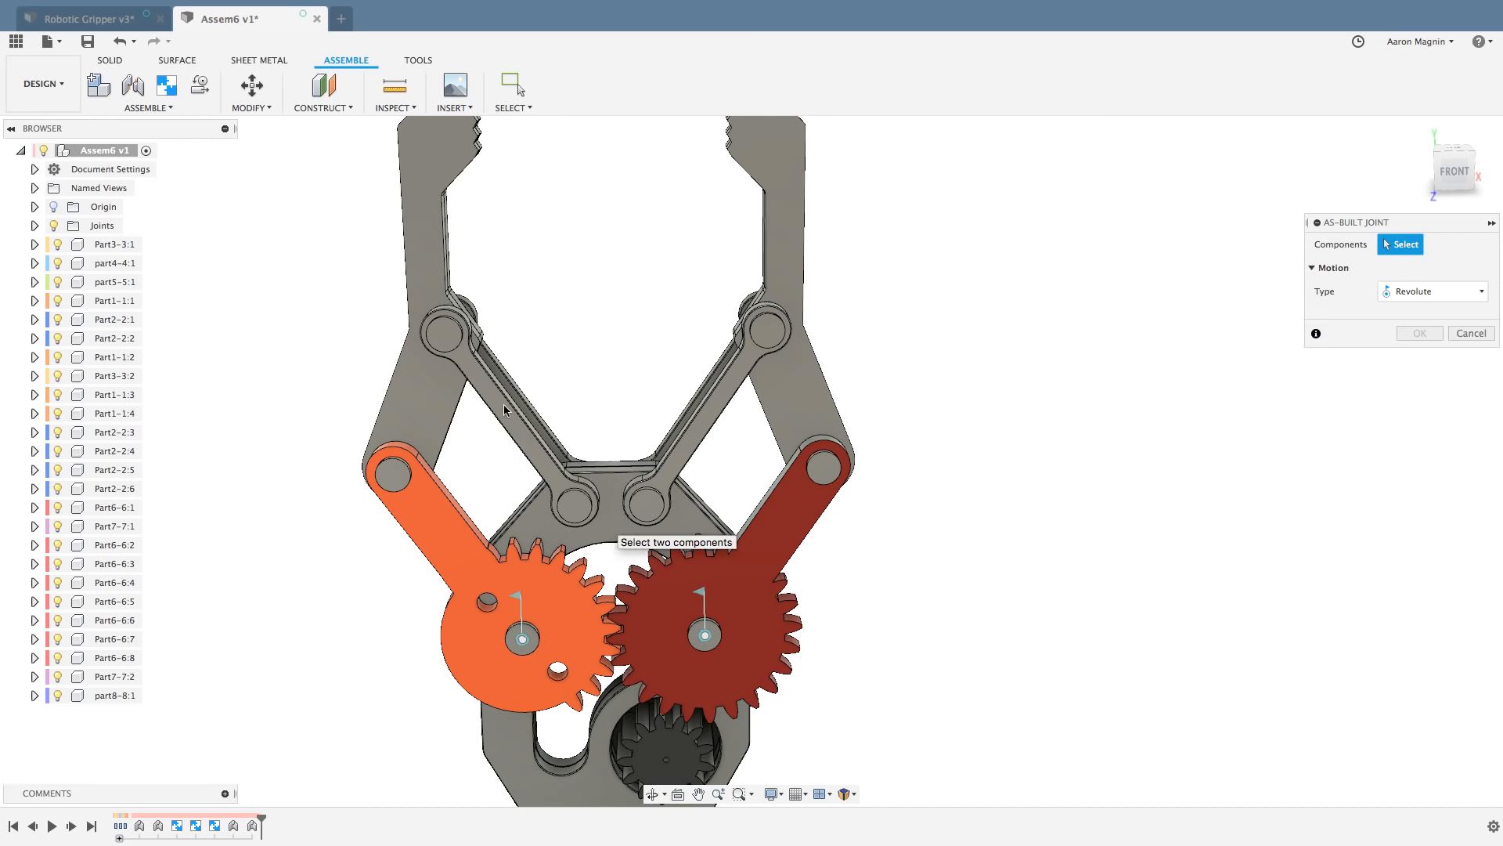
click(1471, 333)
scroll(988, 373, down, 1)
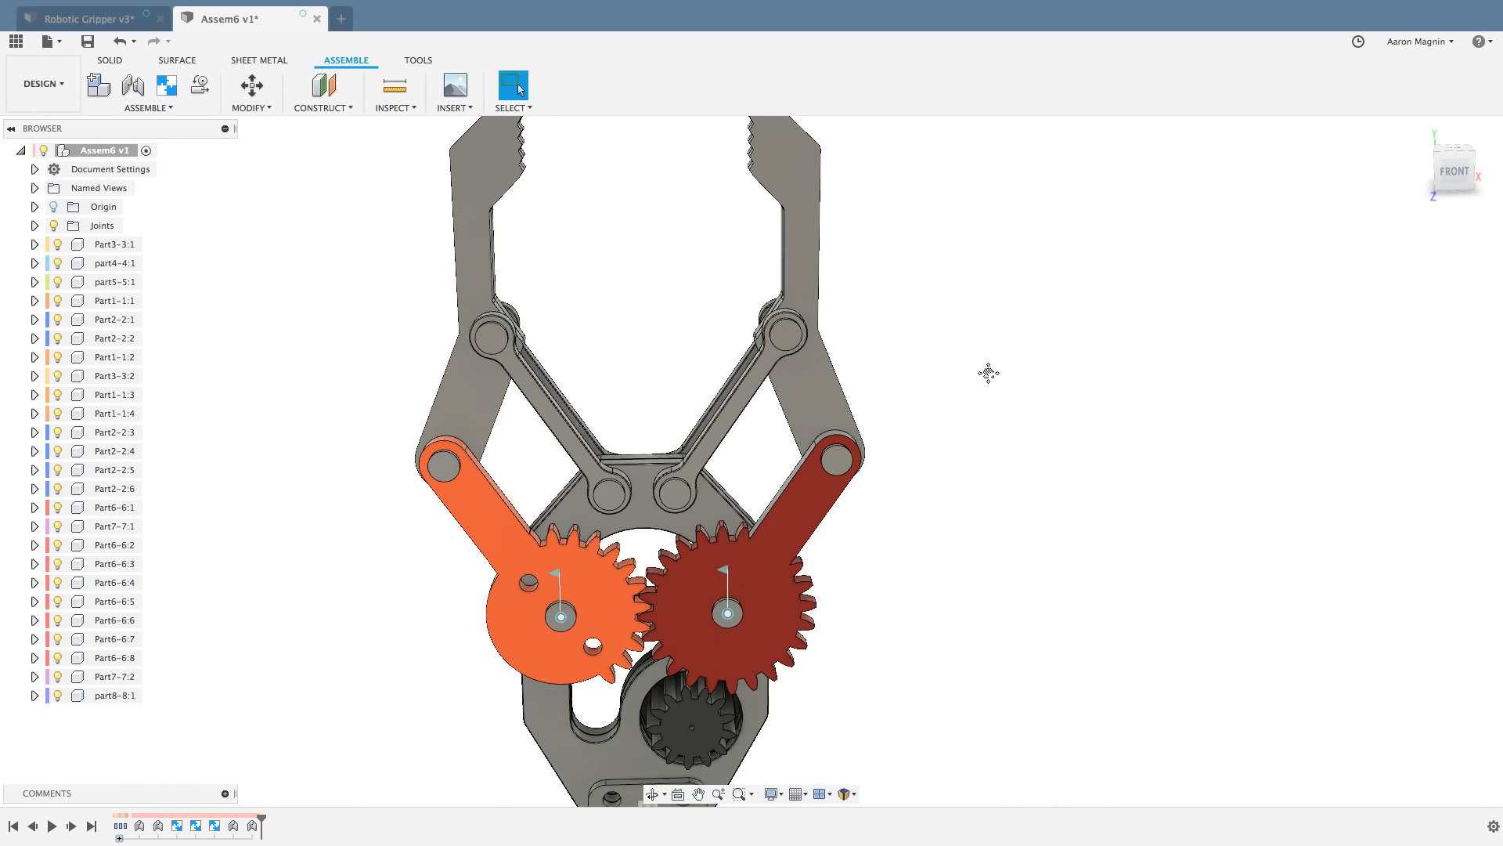
scroll(988, 373, down, 1)
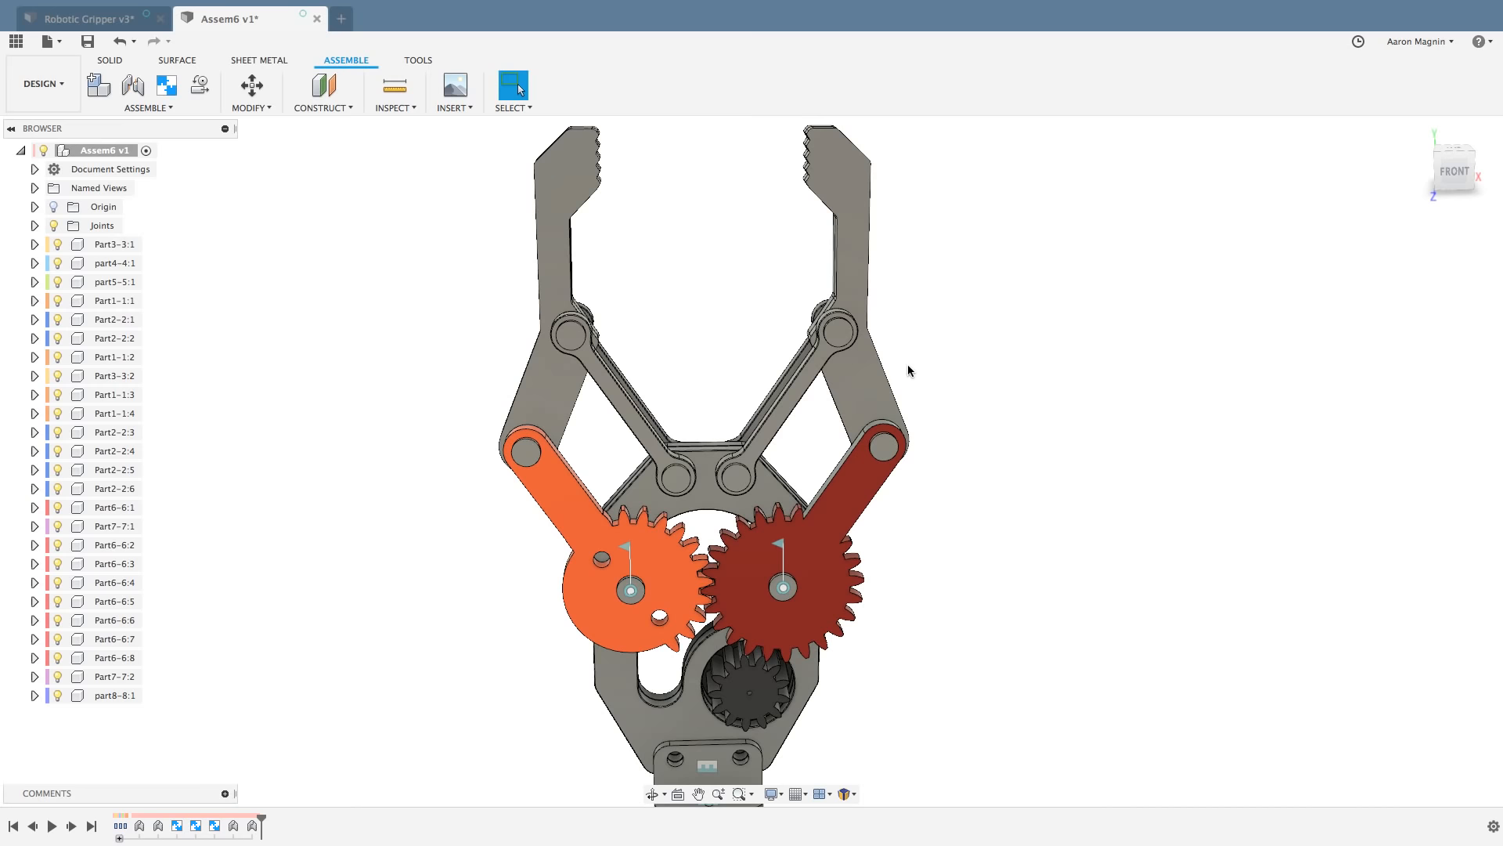
key(shift+j)
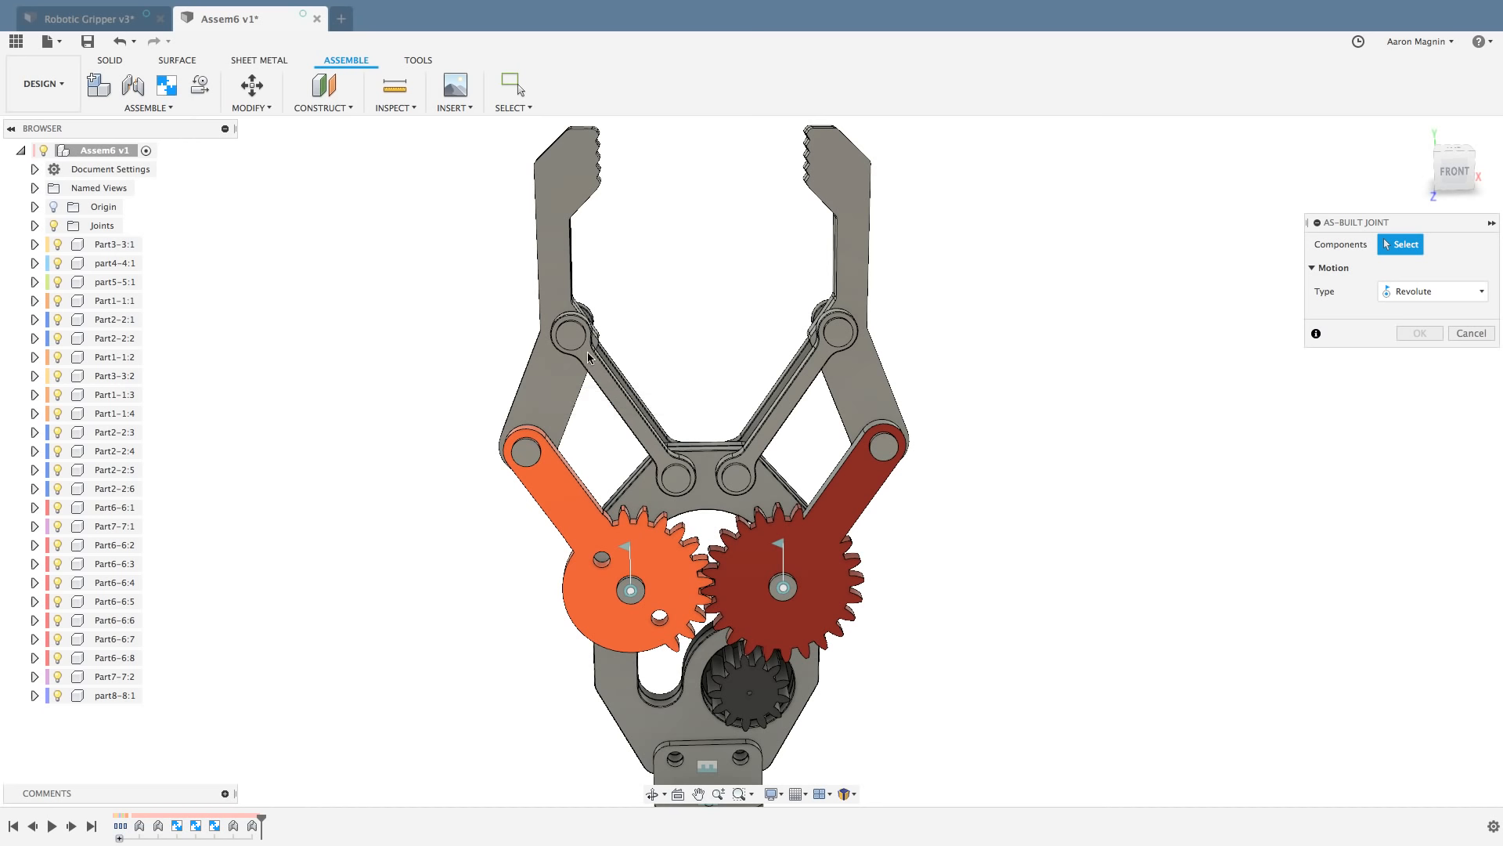
click(1481, 333)
drag(891, 476, 897, 523)
key(super+z)
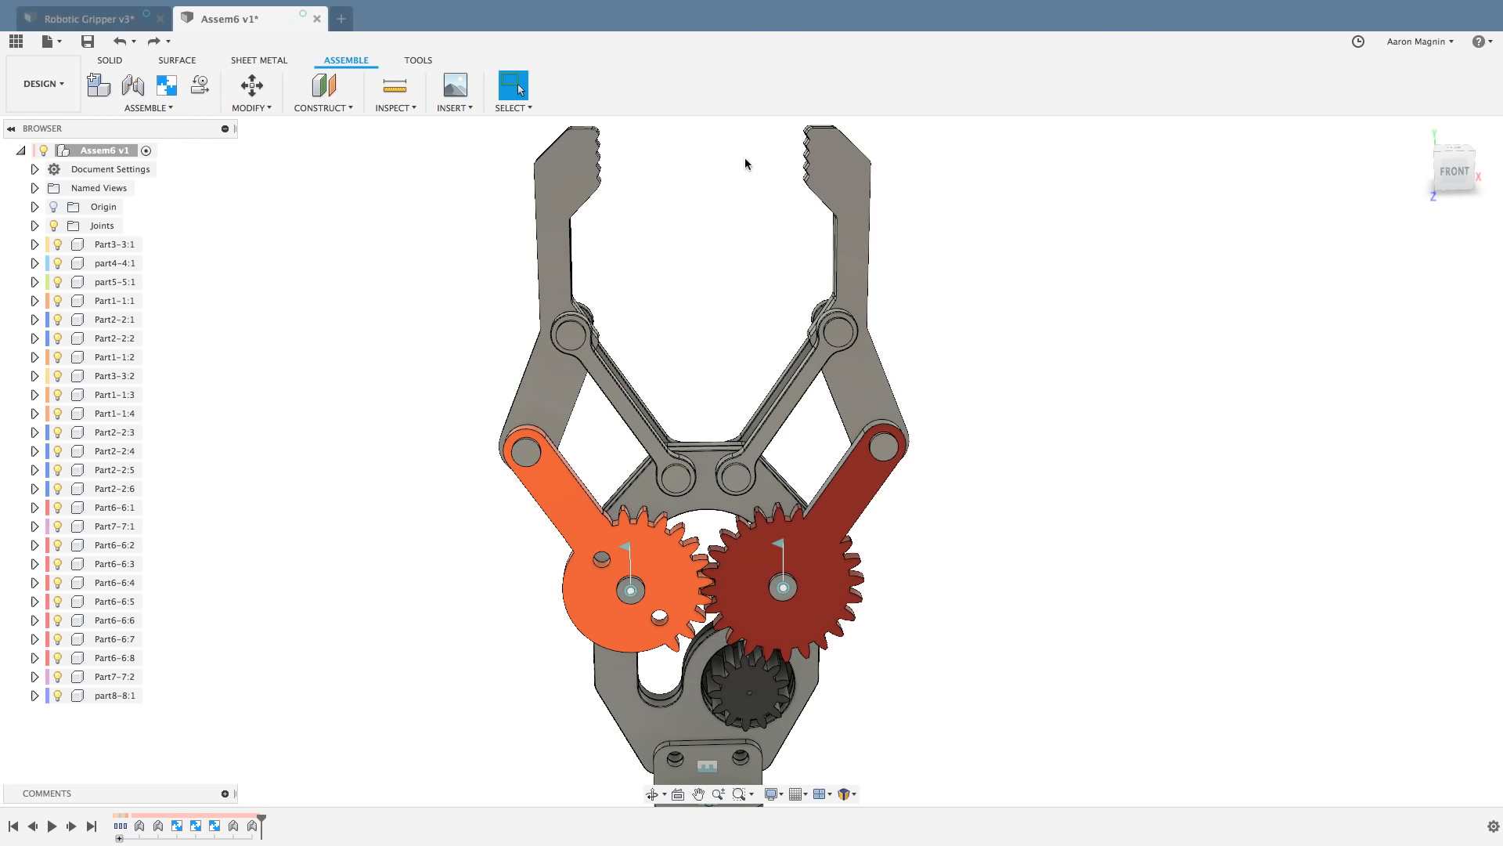
click(521, 109)
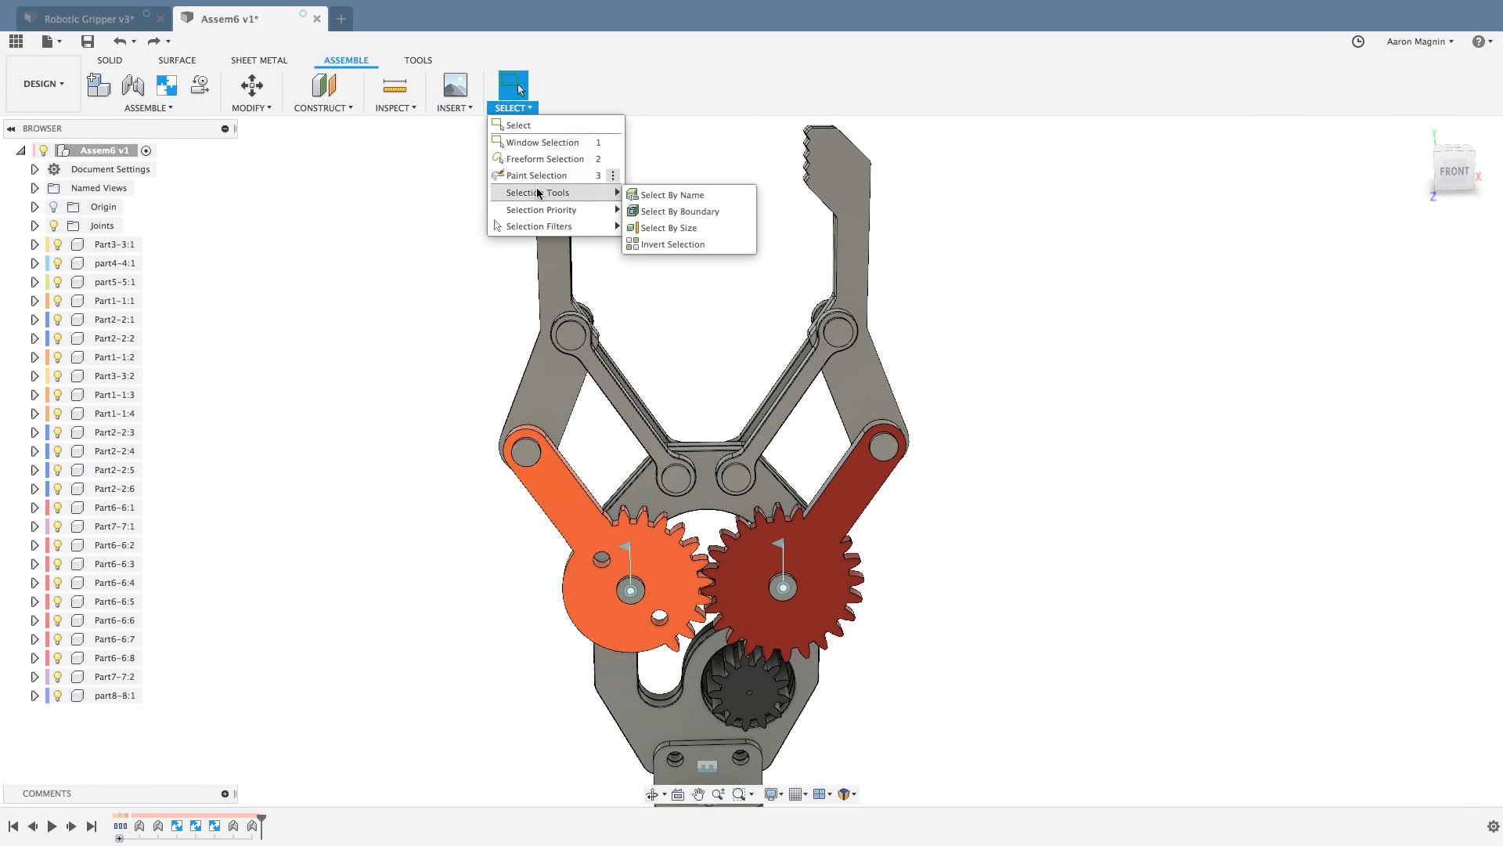
mouse_move(537, 211)
click(519, 311)
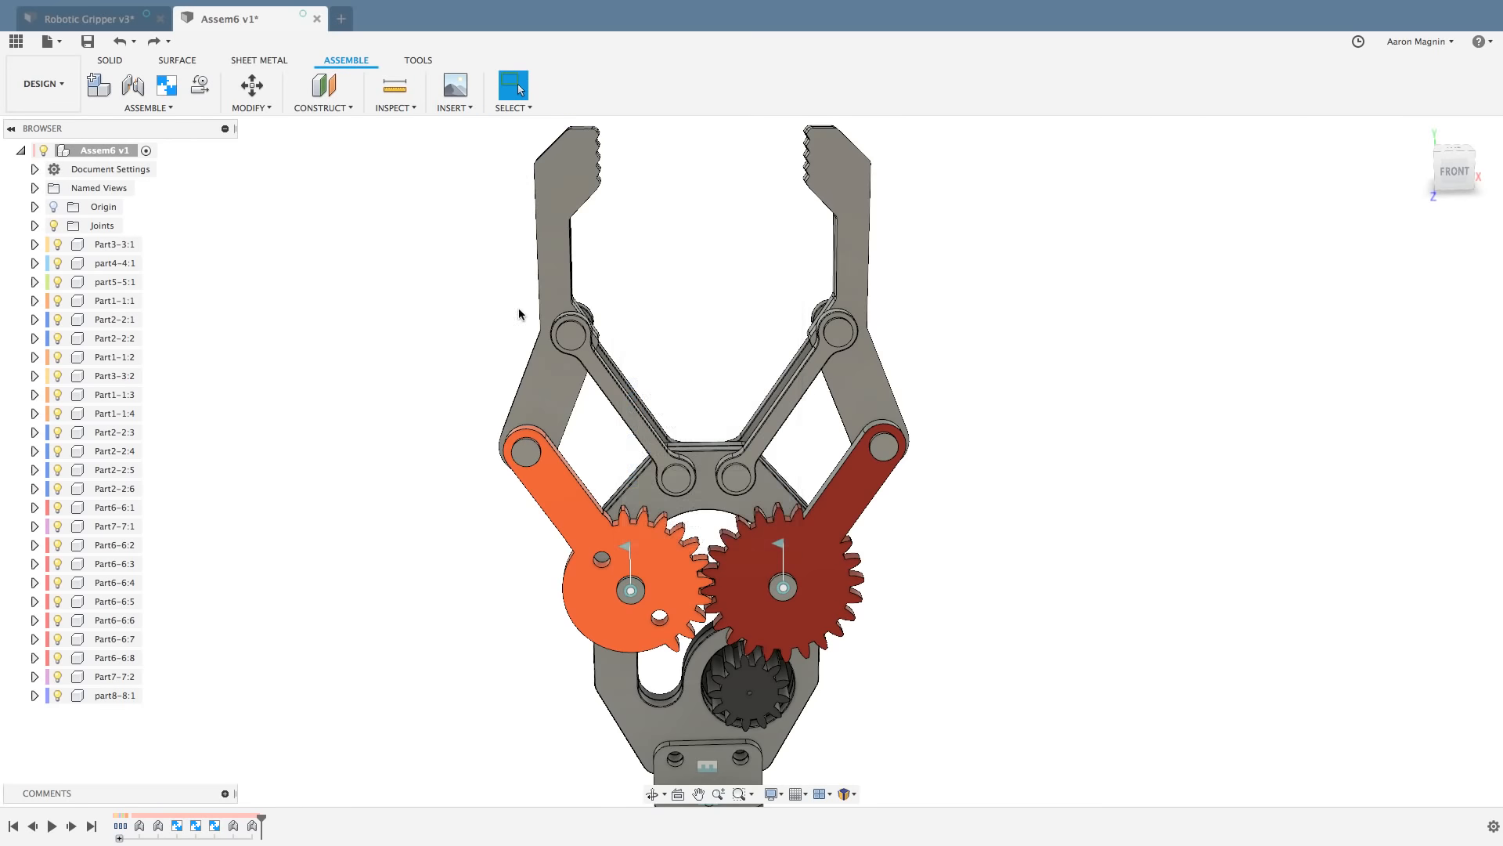
Step: Create a revolute as-built joint about the Z Axis between finger Part1-1:1 and link Part2-2:1, positioned at their shared pin centre
scroll(526, 311, down, 2)
middle_drag(534, 309, 552, 306)
shift+middle_drag(552, 306, 562, 297)
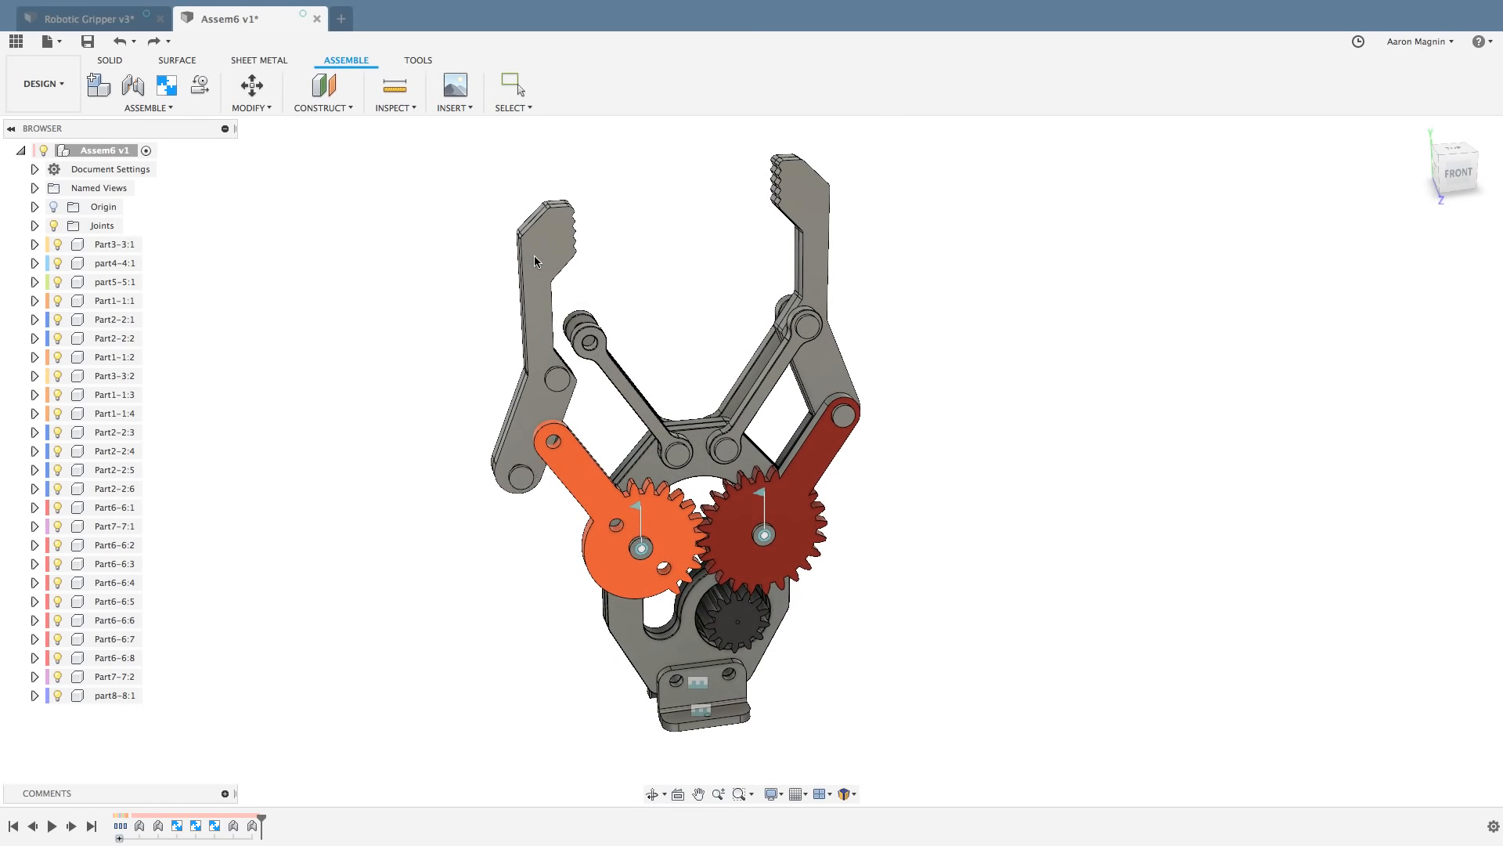
key(shift+j)
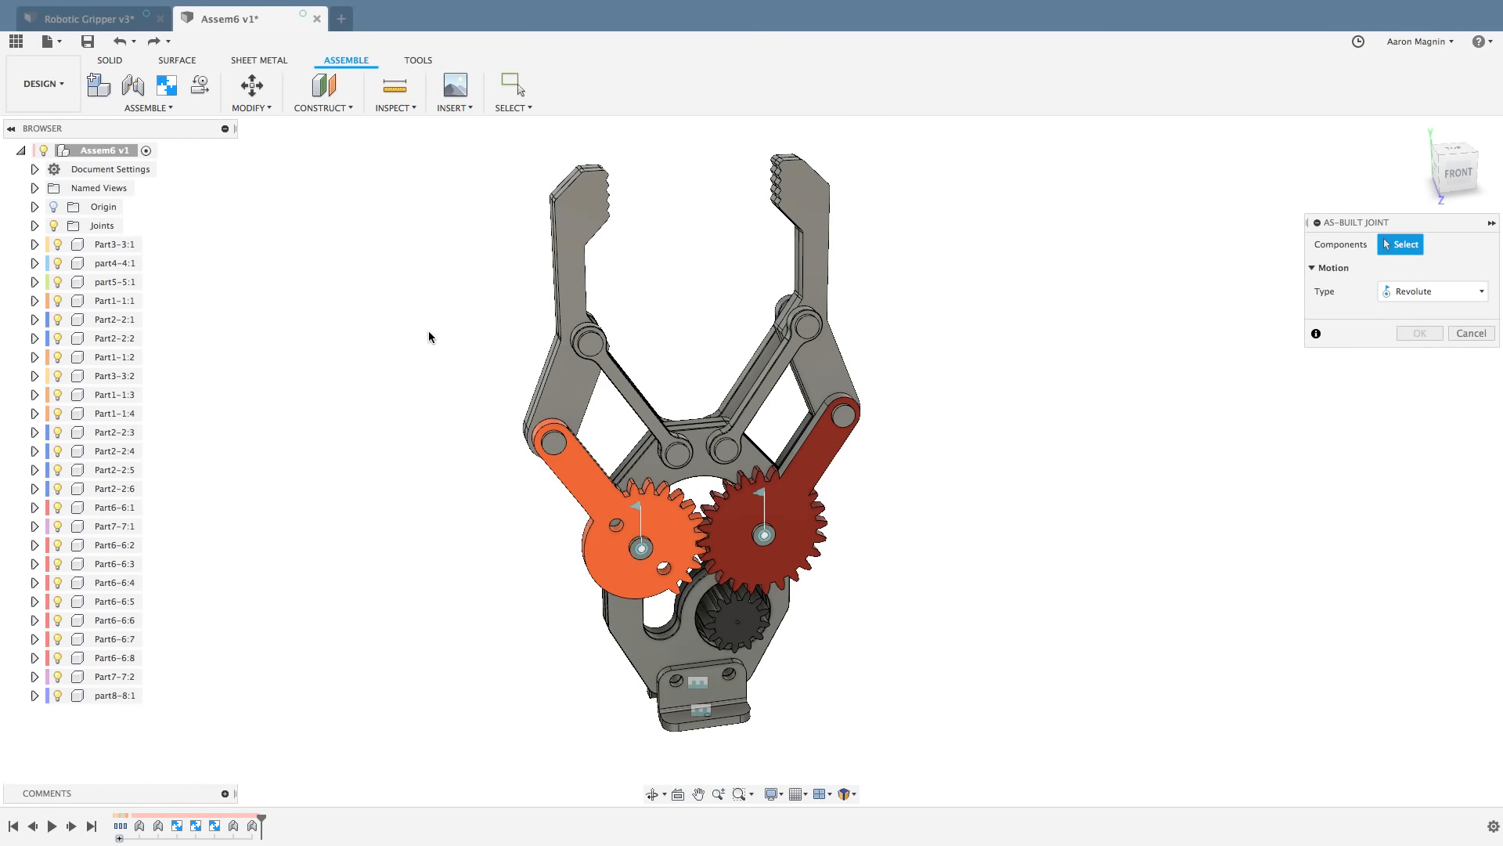
click(580, 206)
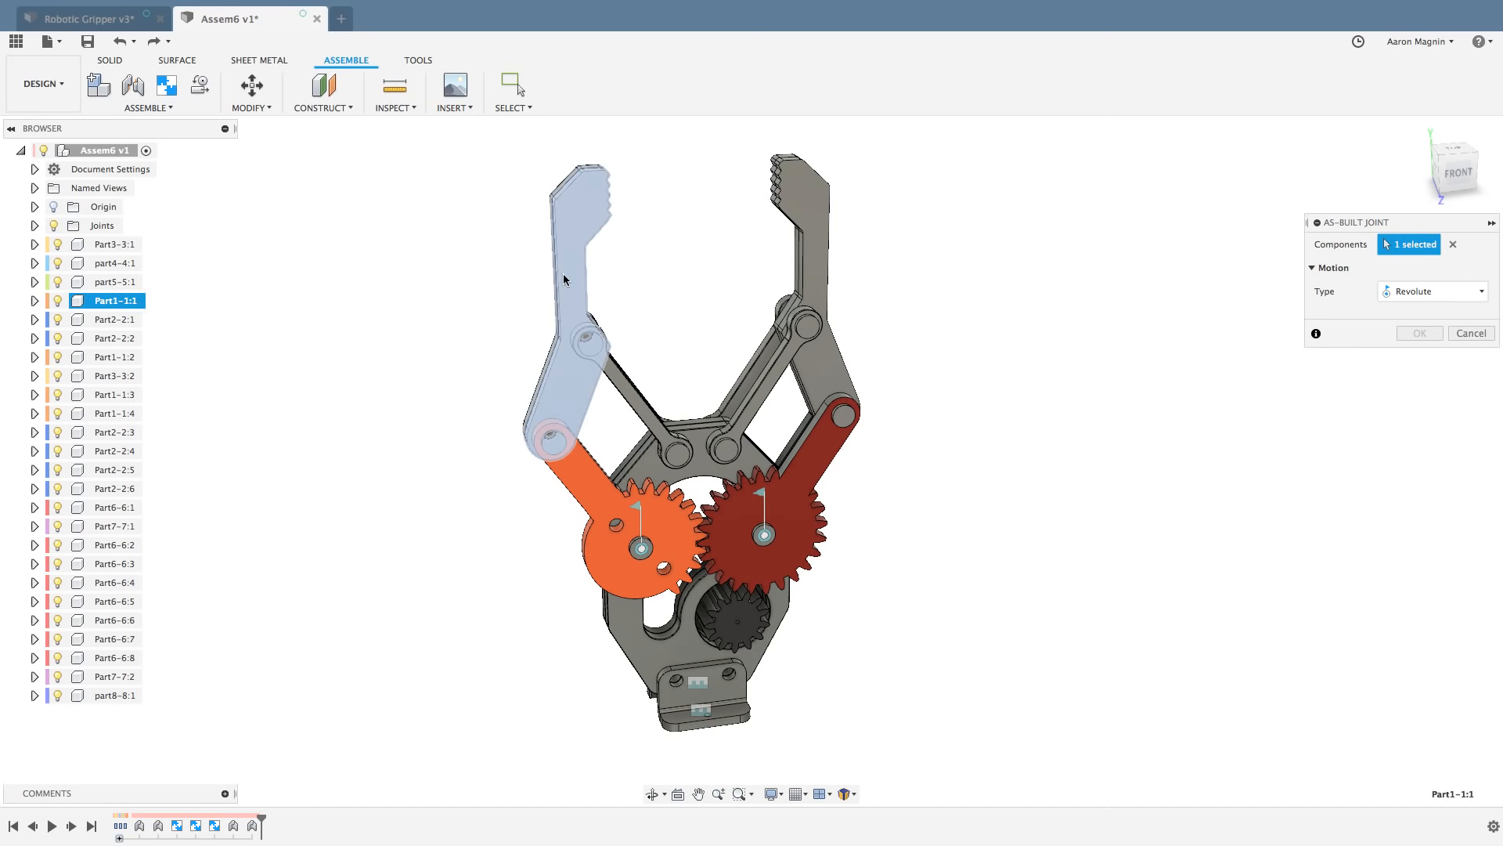
click(611, 369)
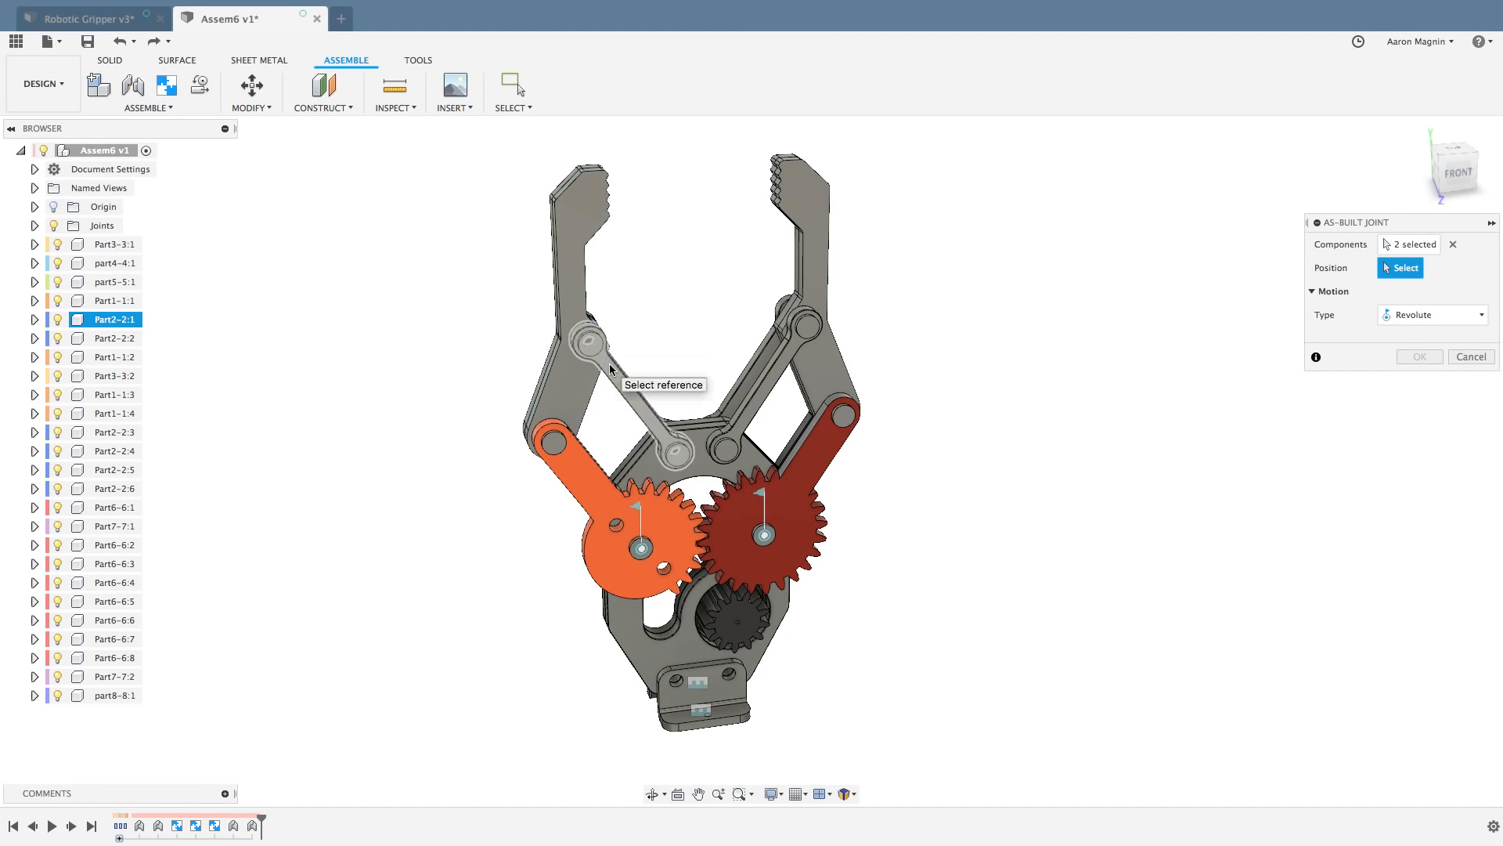
scroll(593, 343, up, 3)
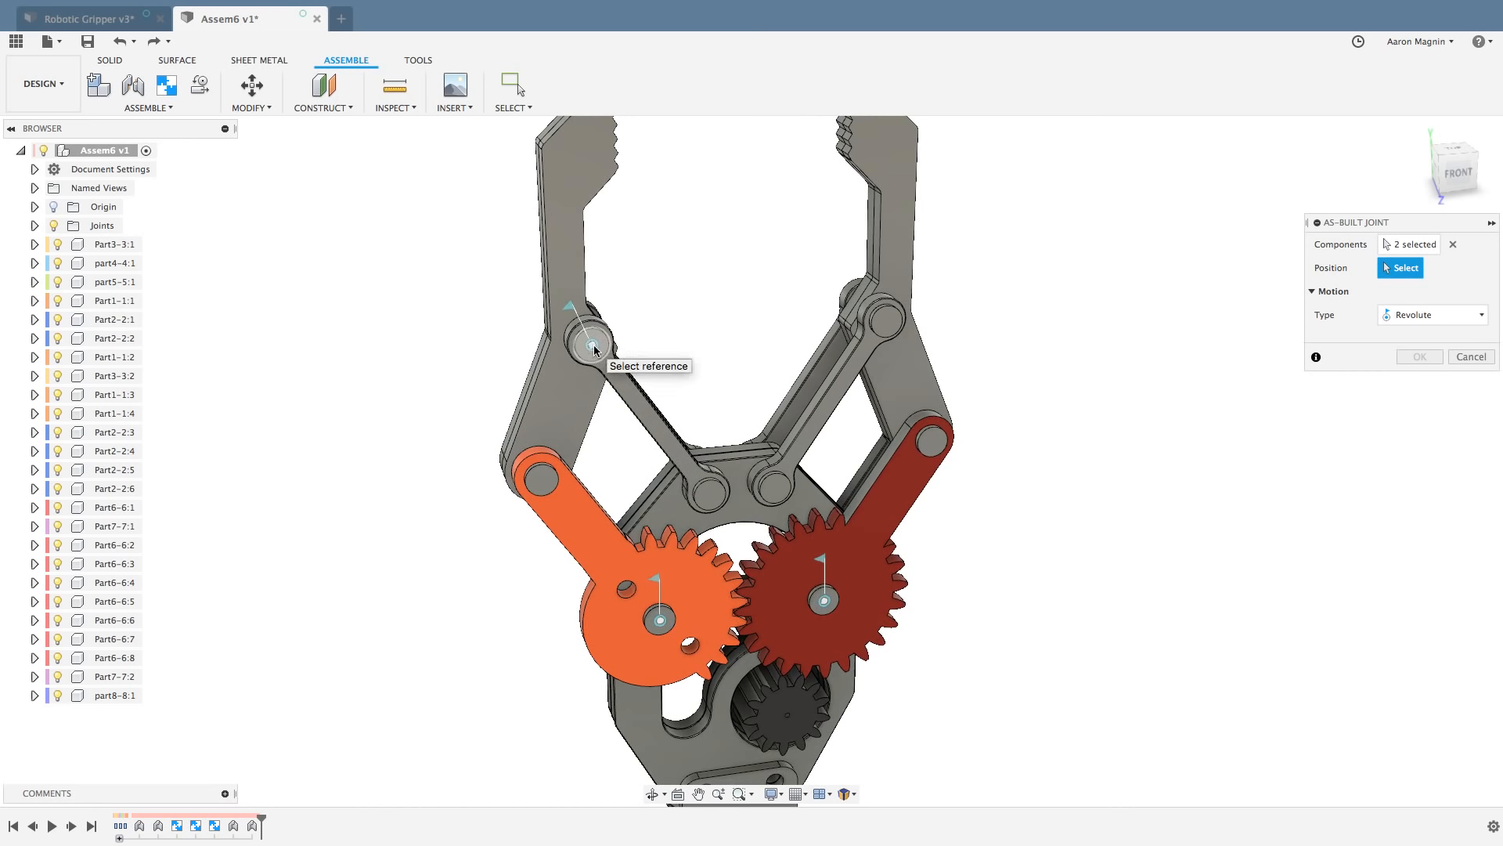
click(594, 346)
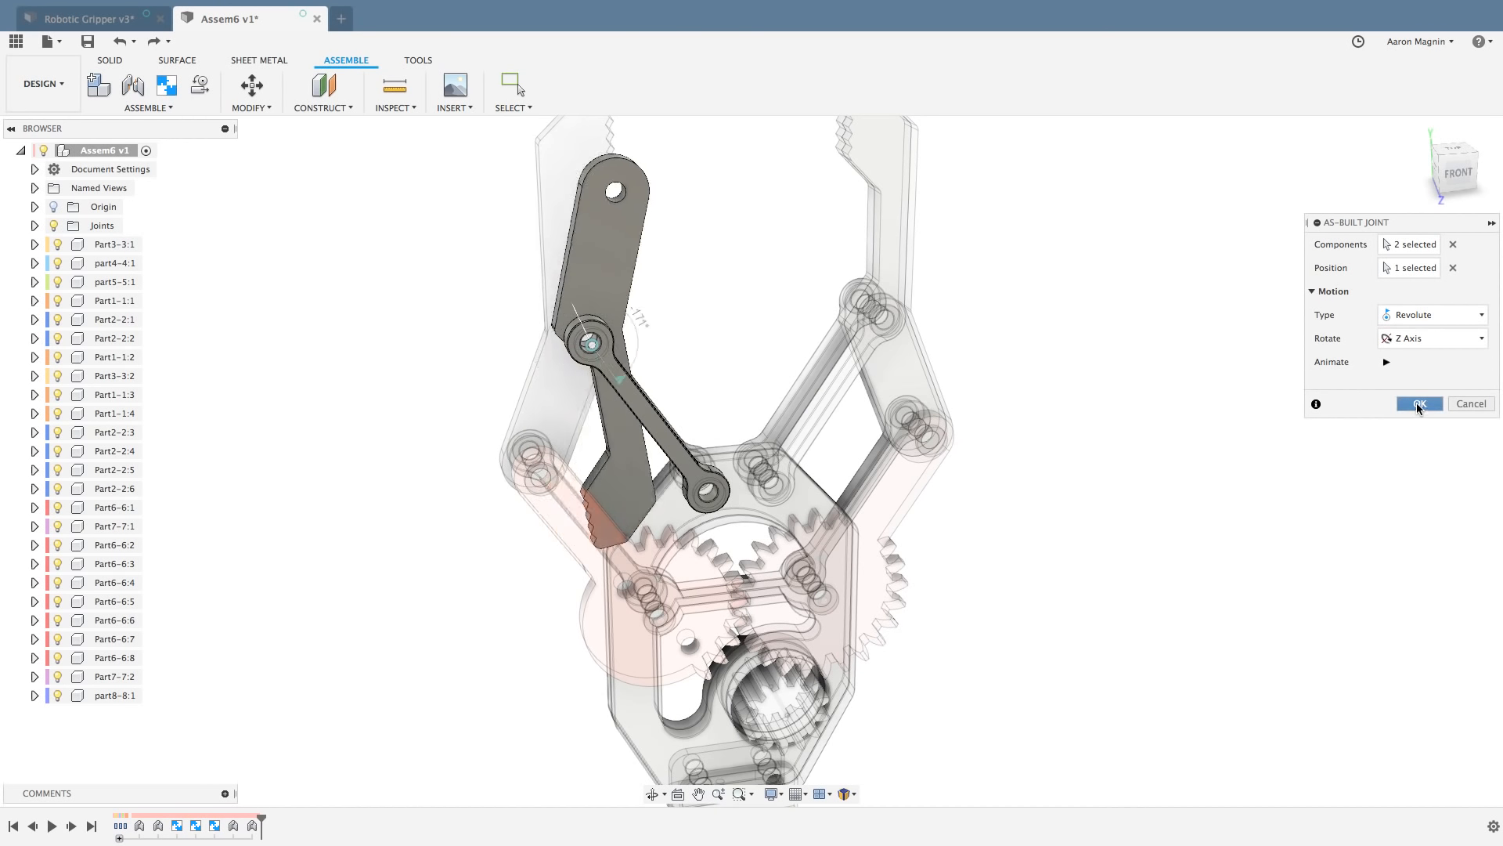
click(1419, 405)
Step: Create a revolute as-built joint about the Z Axis between finger Part1-1:2 and link Part2-2:2, positioned at their shared pin centre
right_drag(1094, 387, 1097, 224)
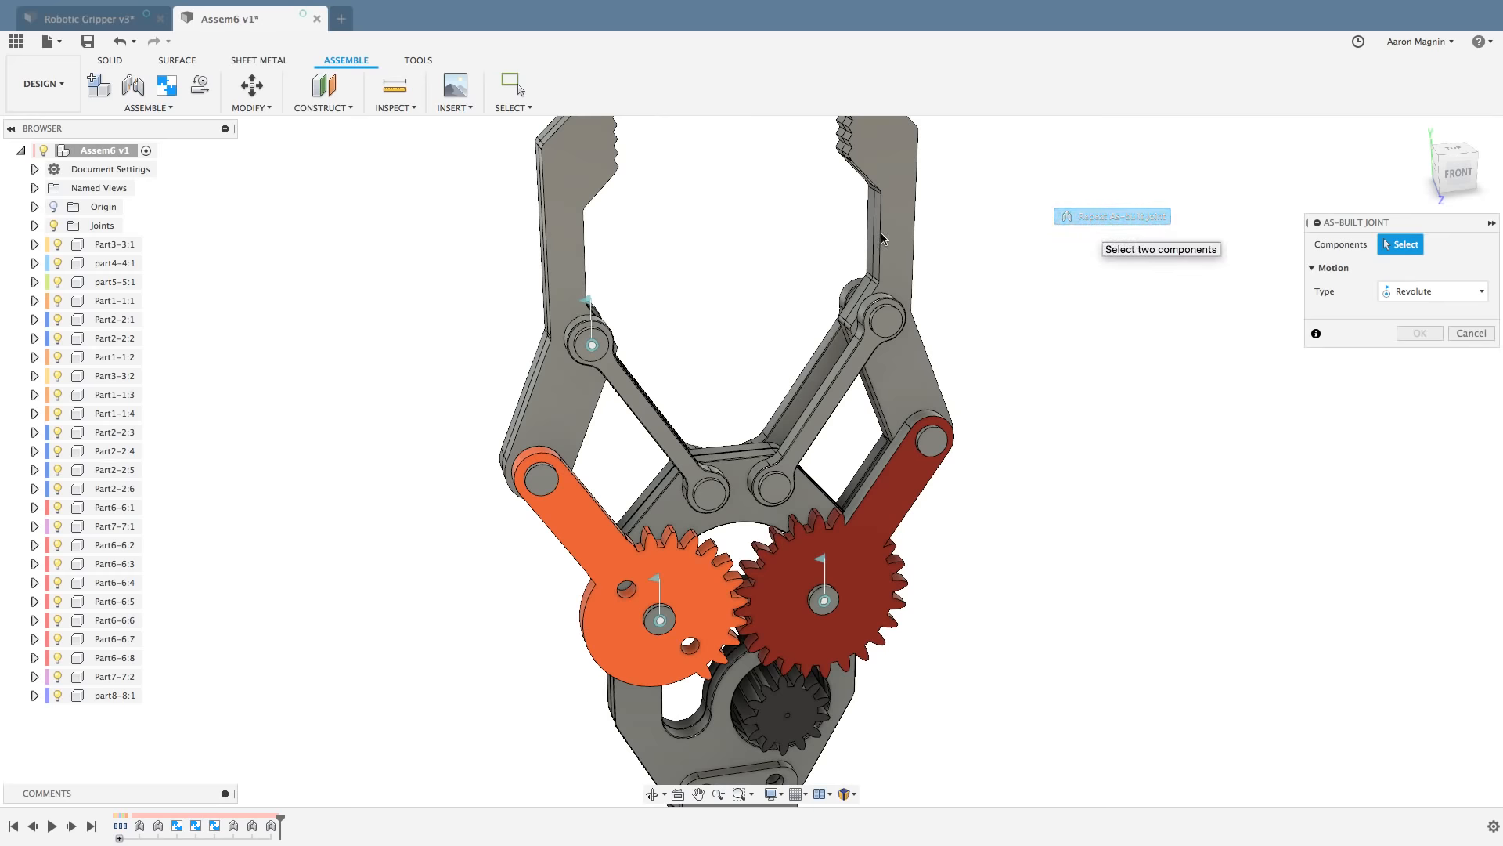
click(908, 244)
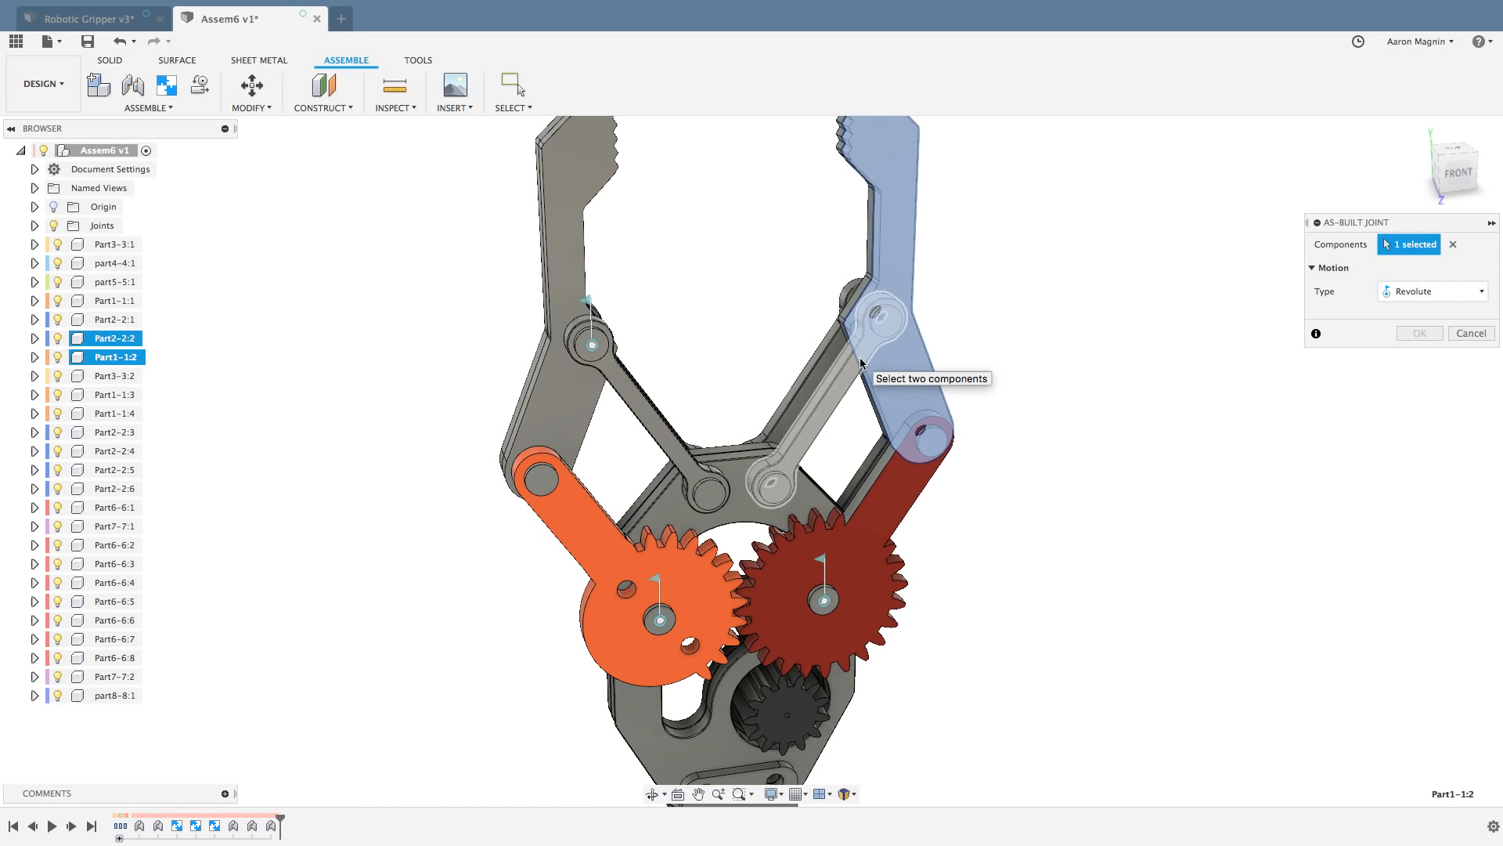
click(860, 357)
click(887, 325)
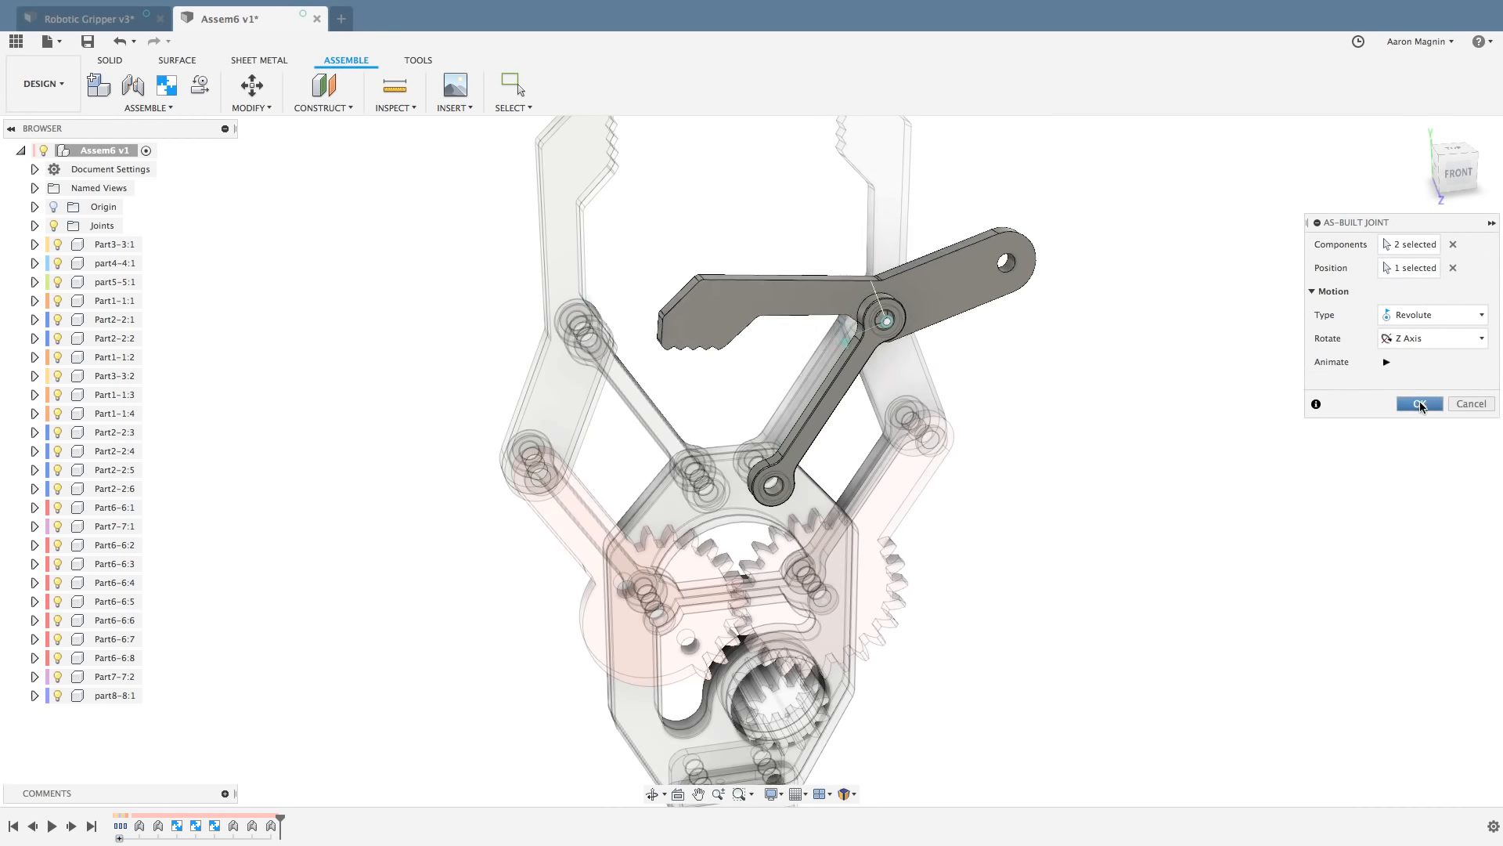
click(1419, 405)
drag(894, 266, 951, 260)
Step: Create a revolute as-built joint about the Z Axis between link Part2-2:2 and the front base plate, positioned at the link's lower pin centre
key(shift+j)
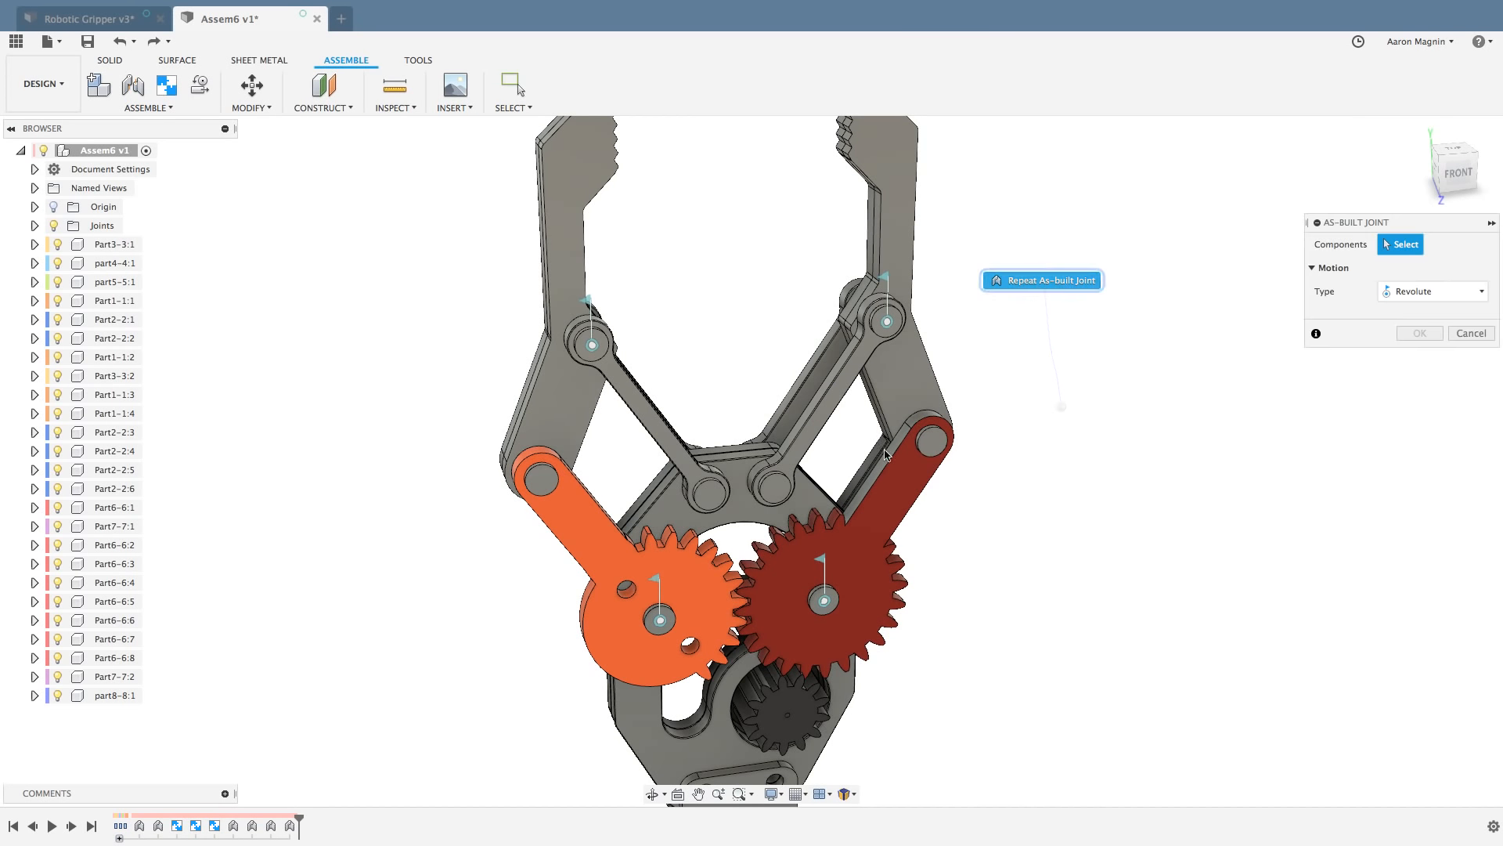
click(796, 460)
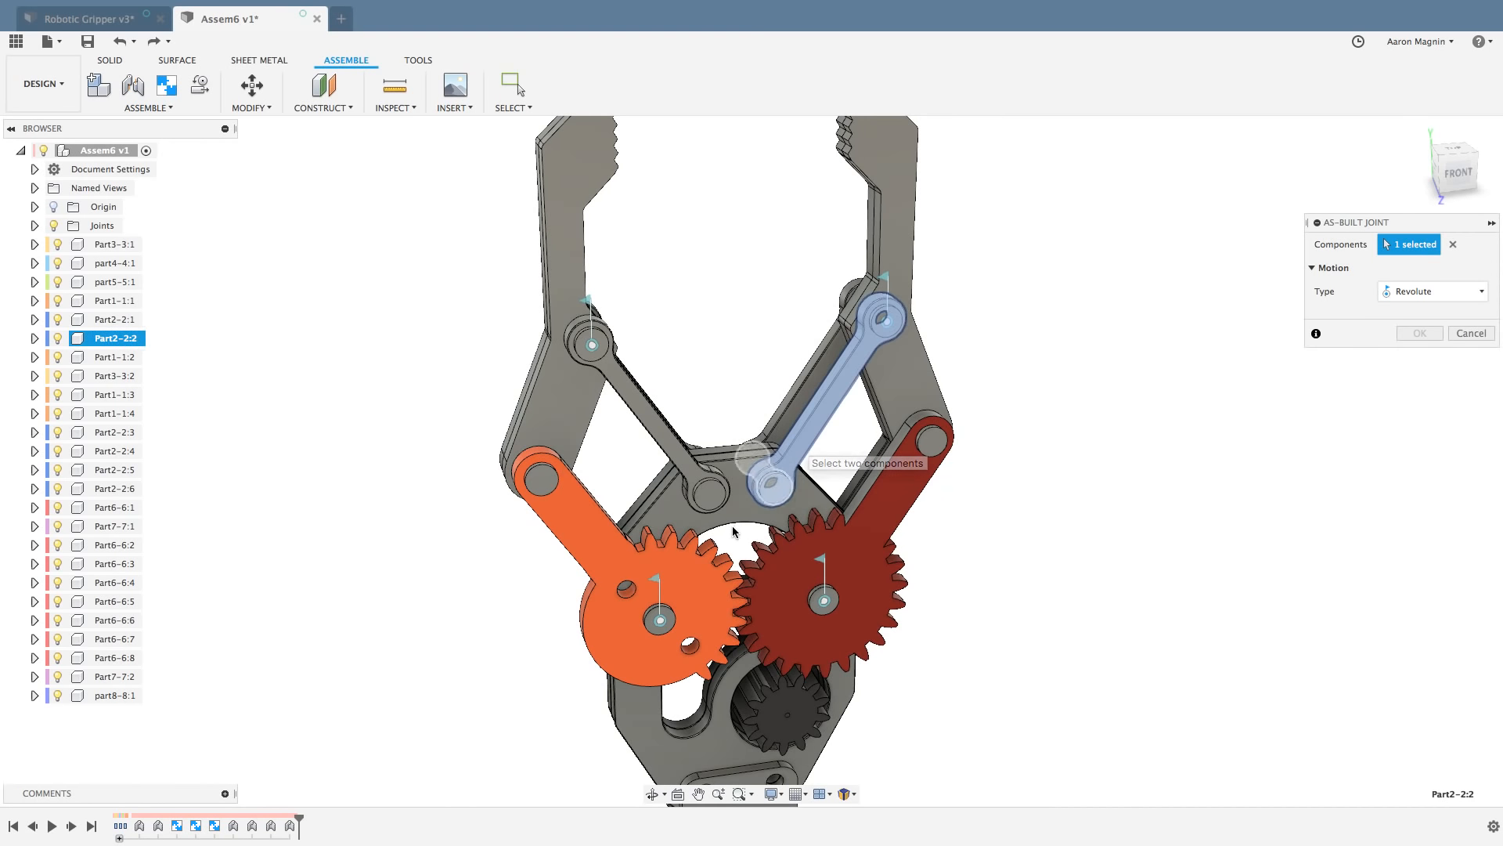
click(744, 501)
click(772, 491)
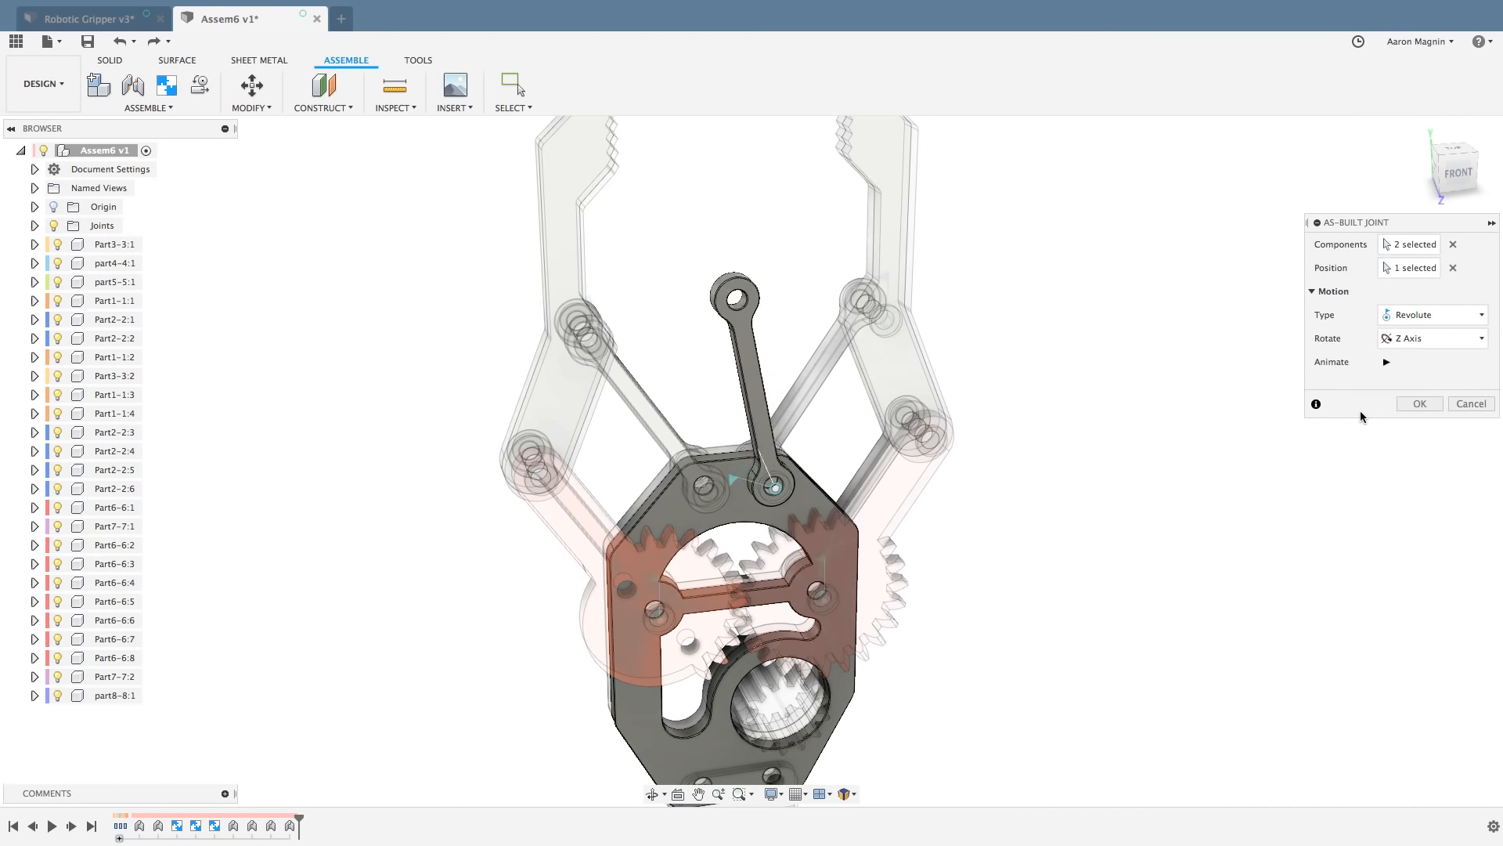
click(1419, 404)
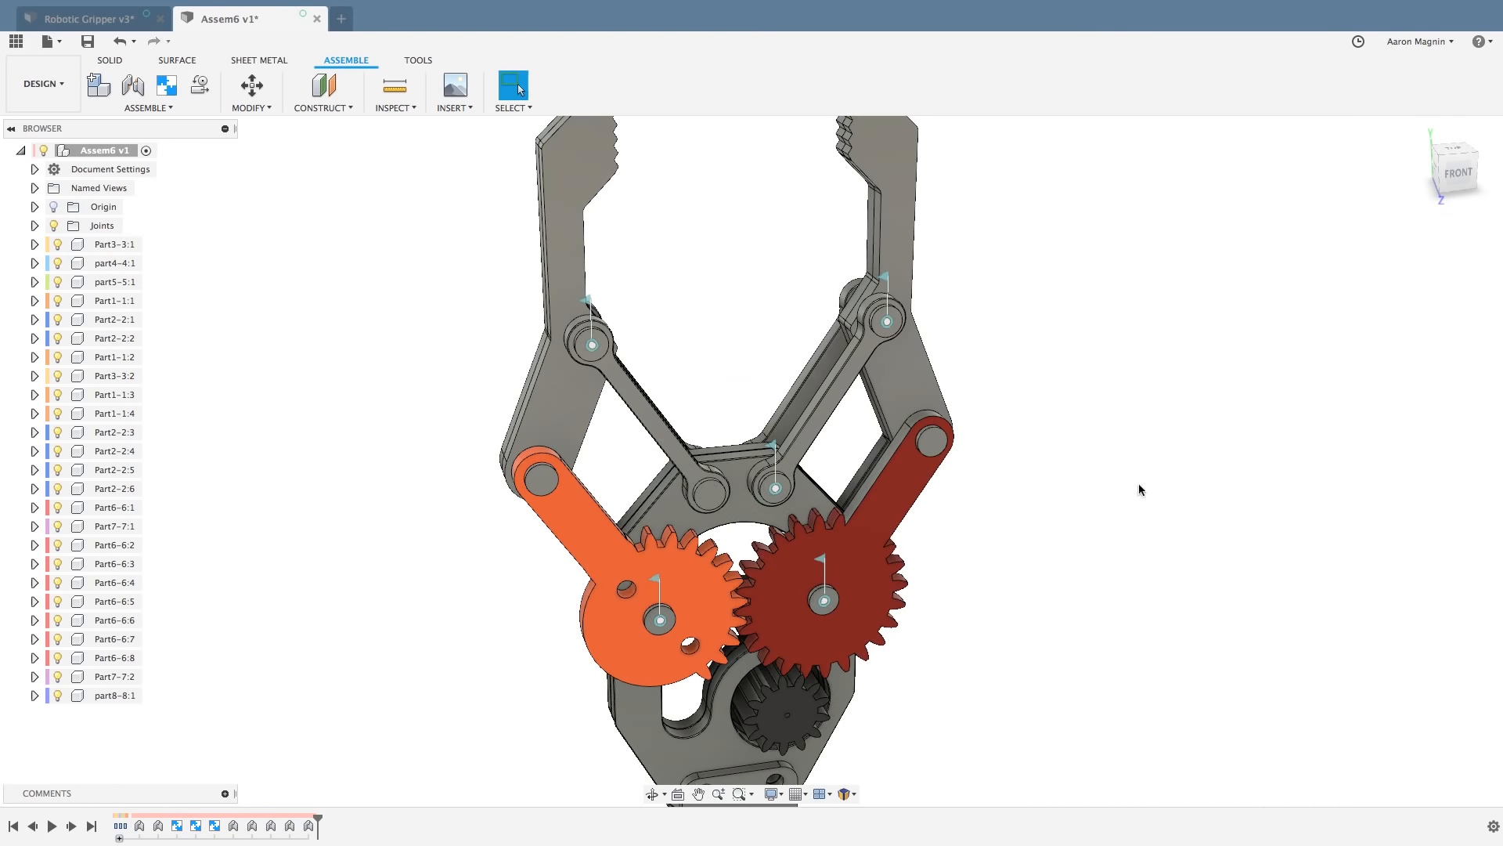
Step: Create a revolute as-built joint between link Part2-2:1 and the front base plate Part3-3:1, positioned at the link's lower pin centre
click(705, 495)
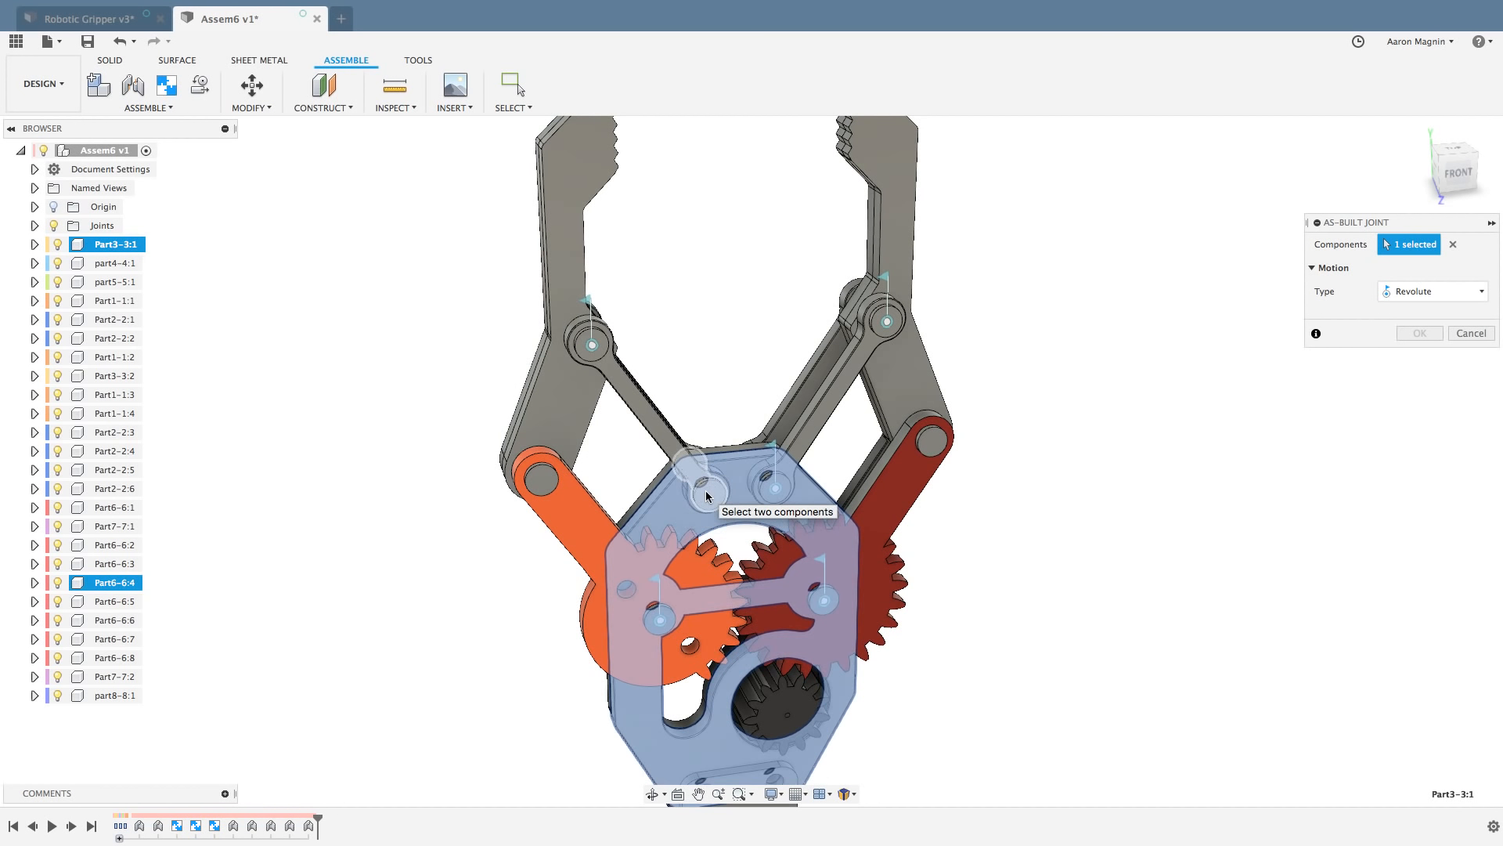
click(706, 495)
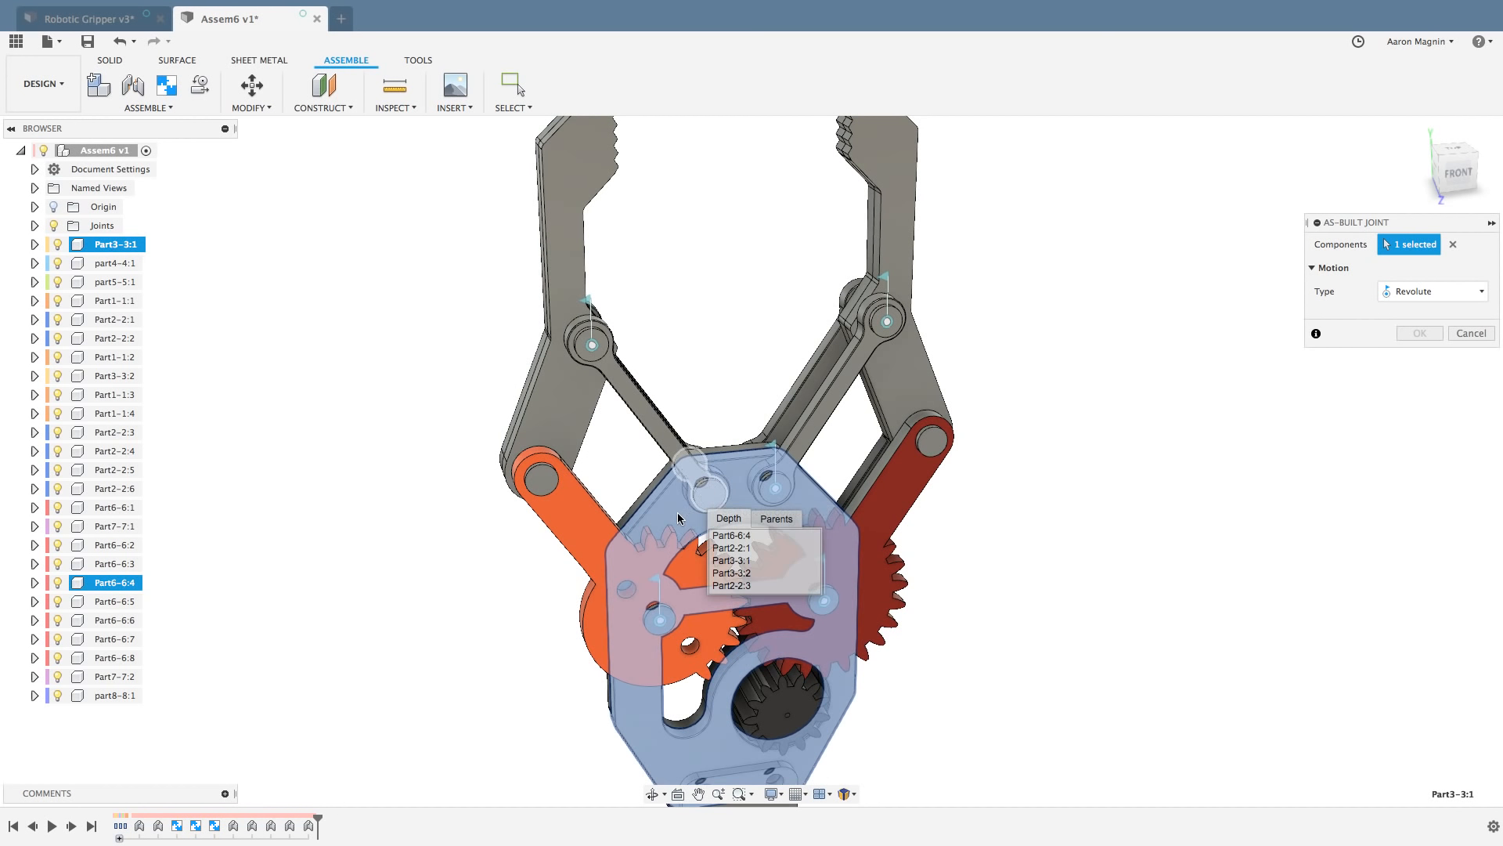
click(1453, 245)
click(731, 547)
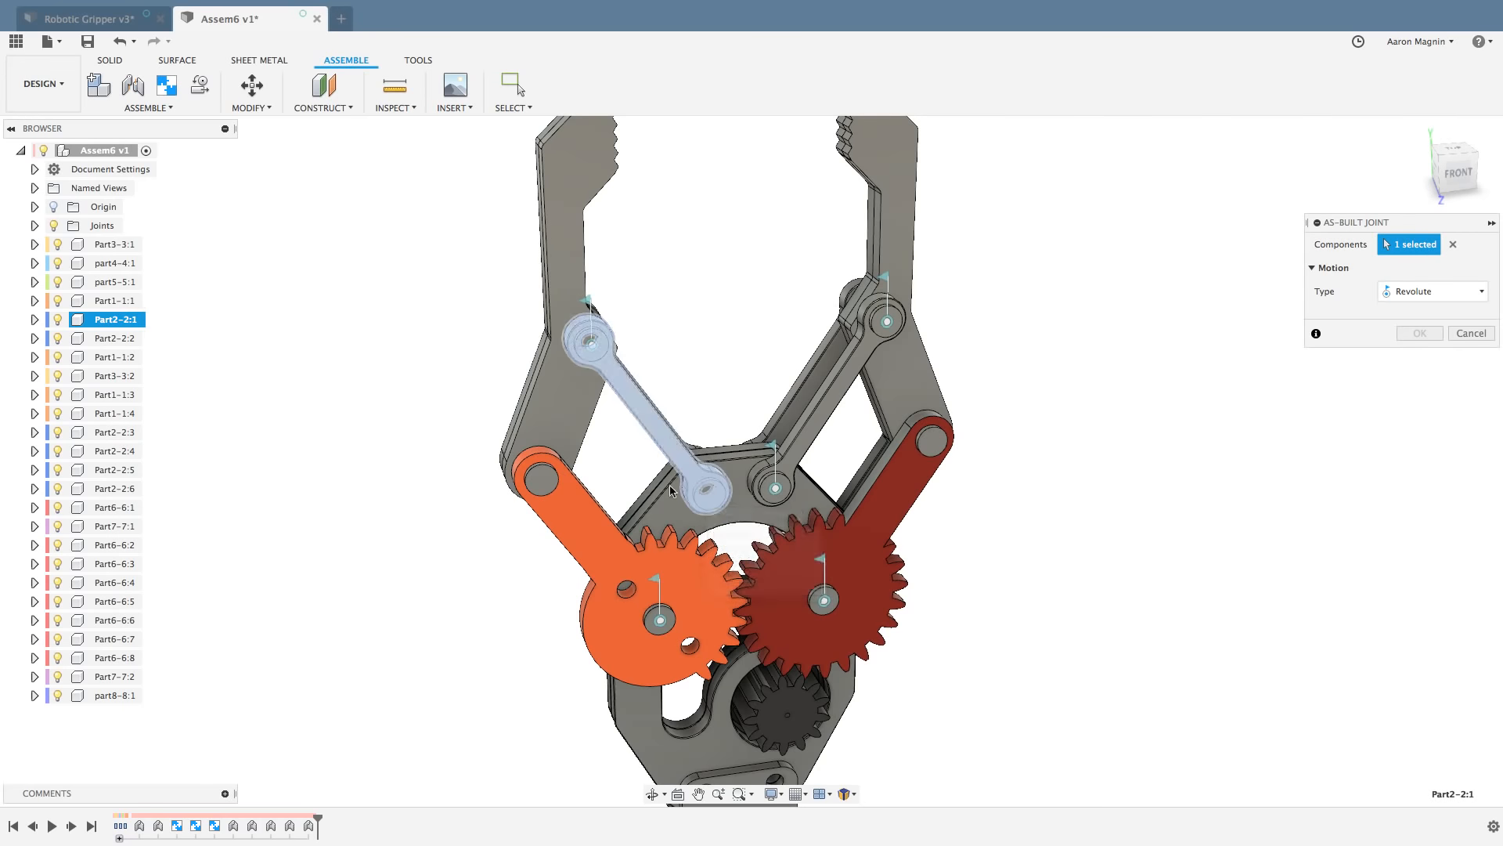
click(708, 499)
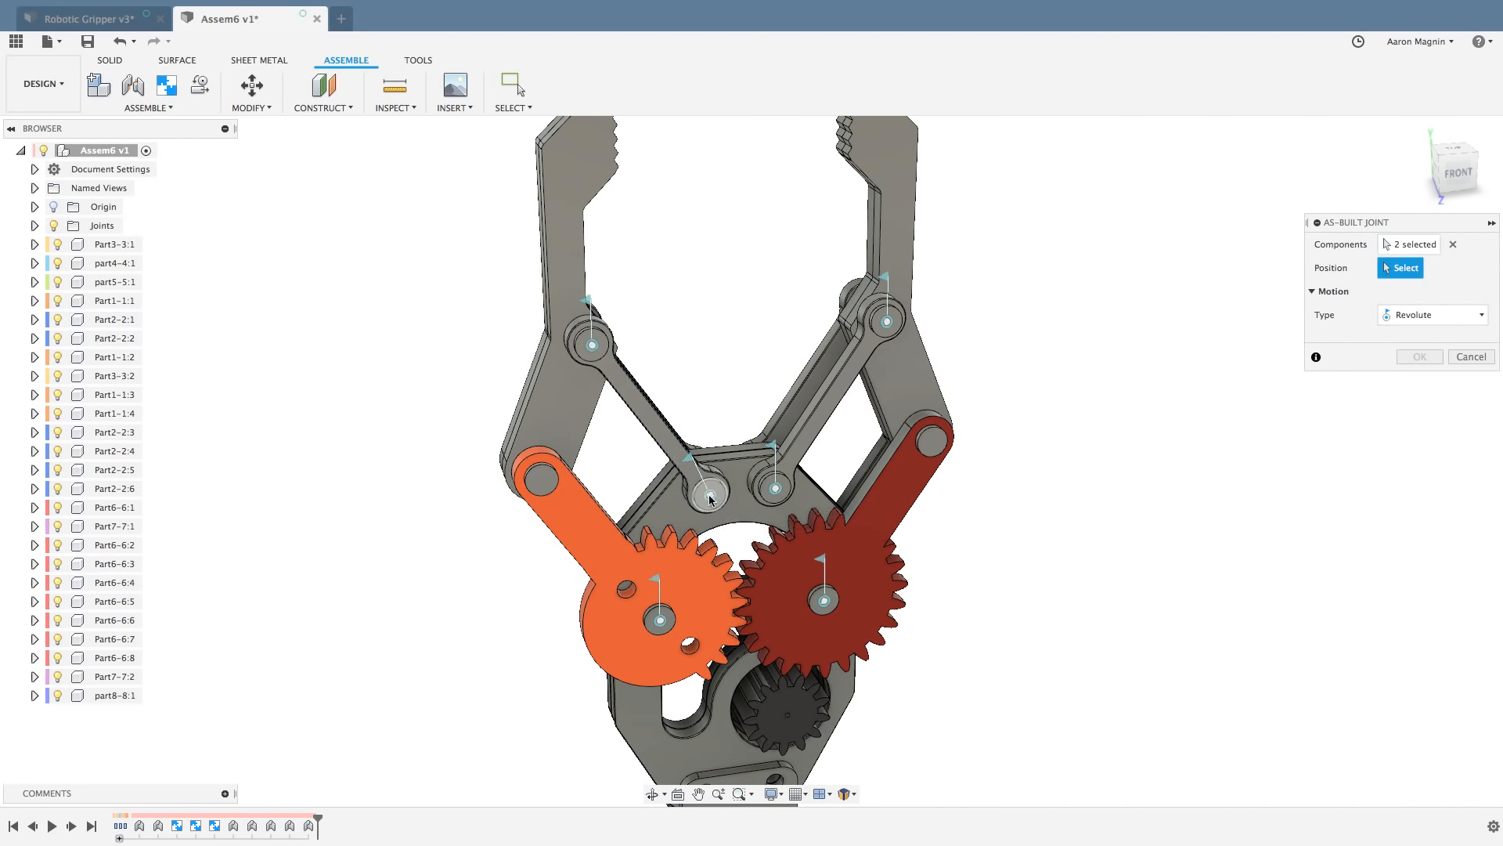
click(710, 498)
click(1418, 407)
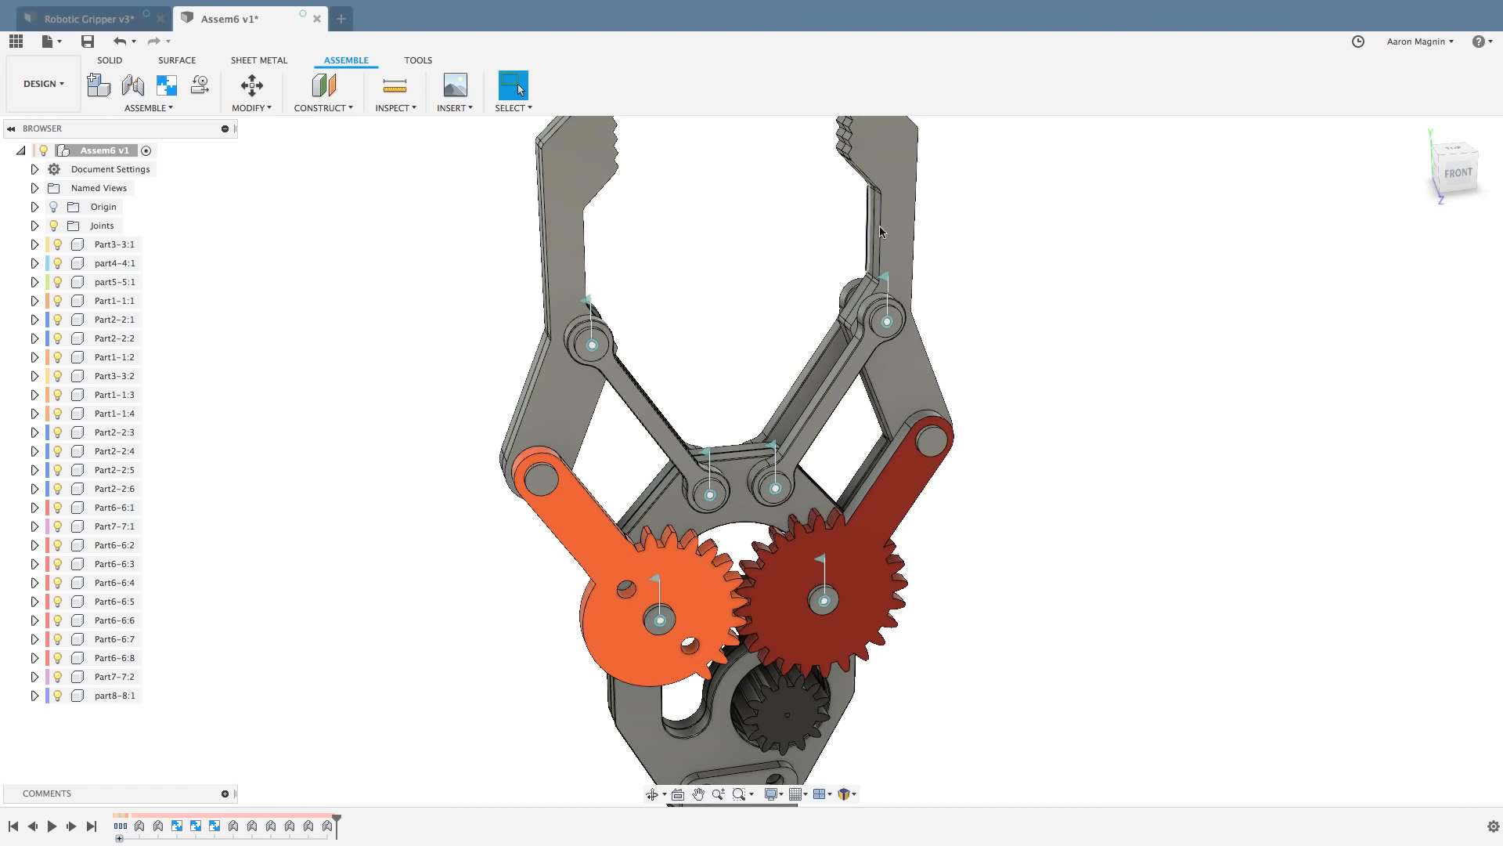
Step: Create a revolute as-built joint between the orange gear arm and its adjoining finger, positioned at their shared pin centre
drag(880, 225, 916, 243)
shift+middle_drag(698, 269, 924, 254)
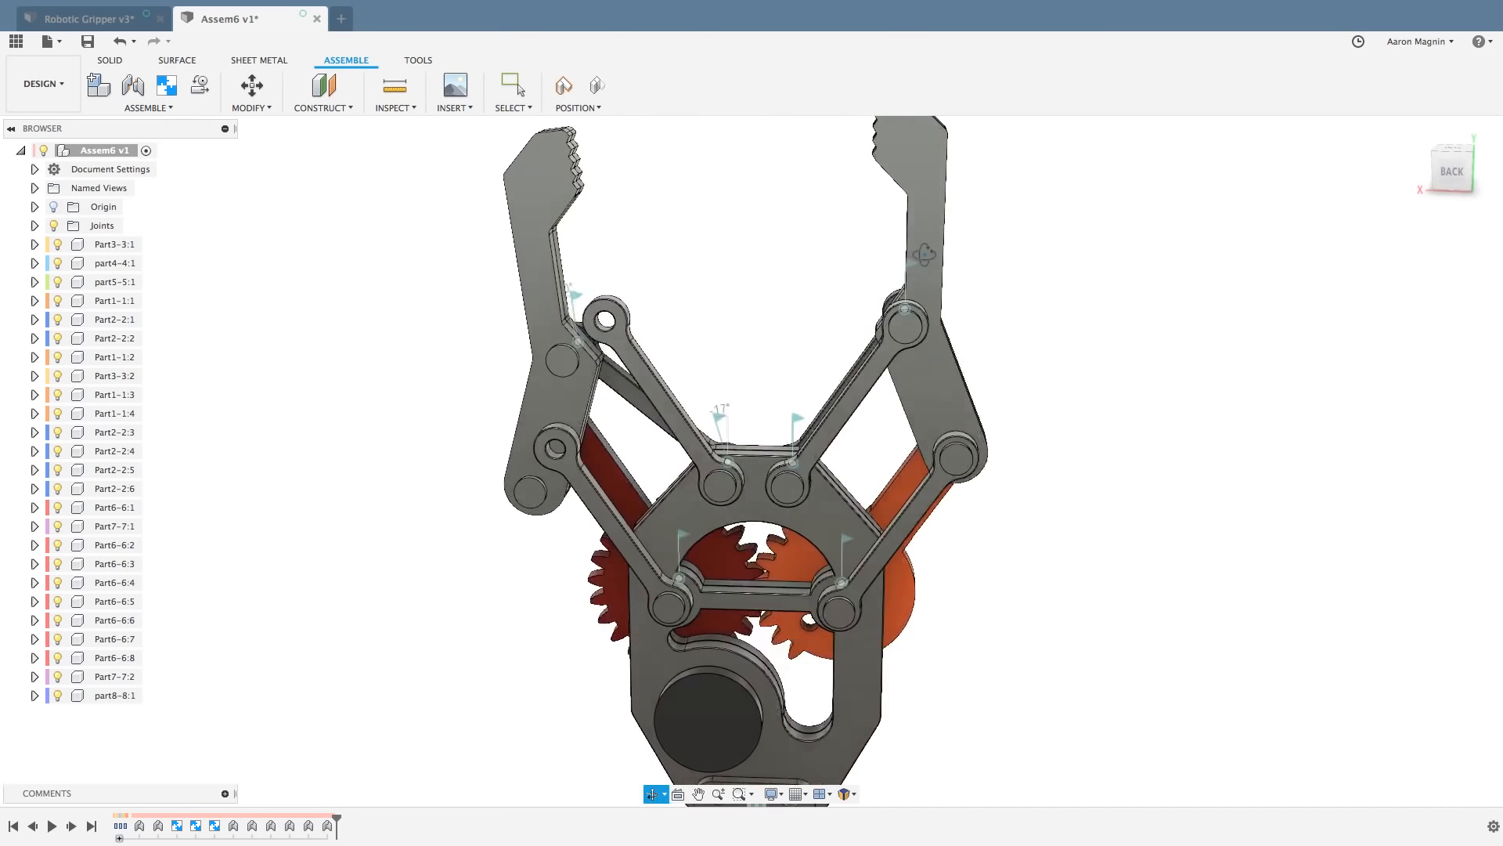
right_drag(1065, 382, 1059, 223)
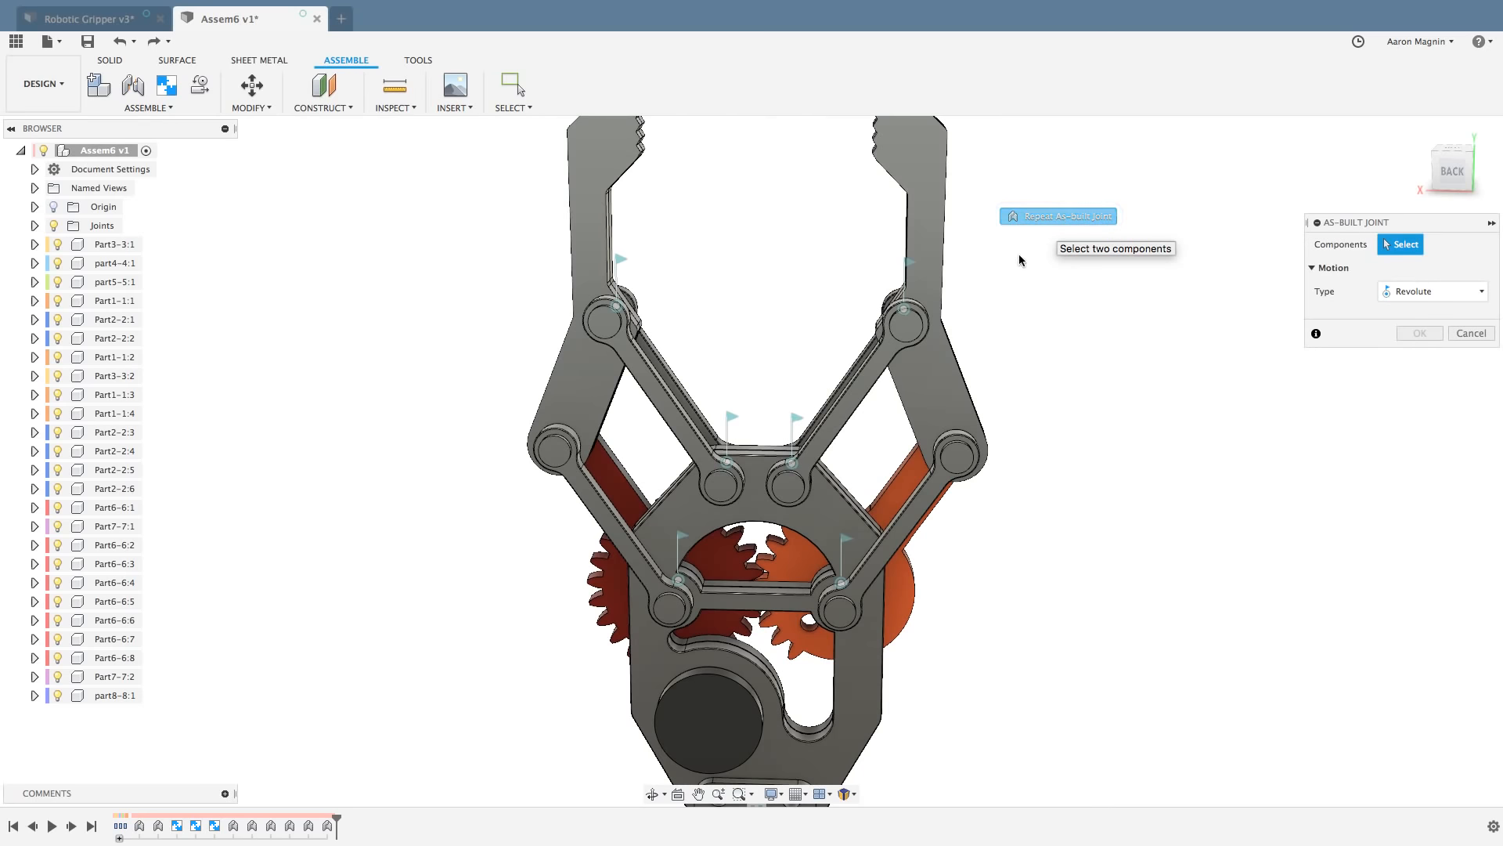
click(799, 539)
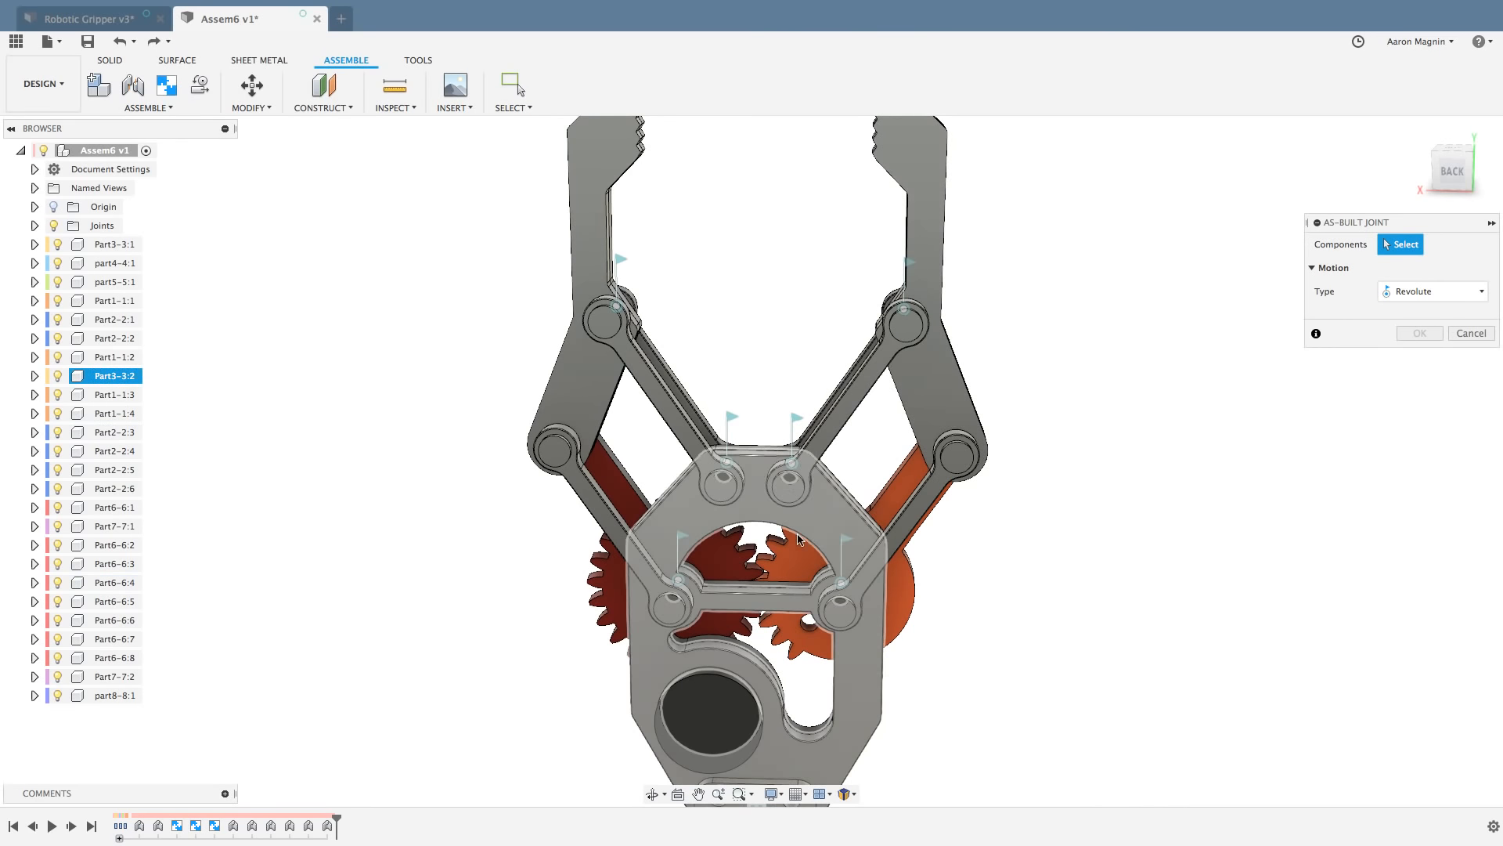
click(858, 497)
shift+middle_drag(858, 497, 846, 453)
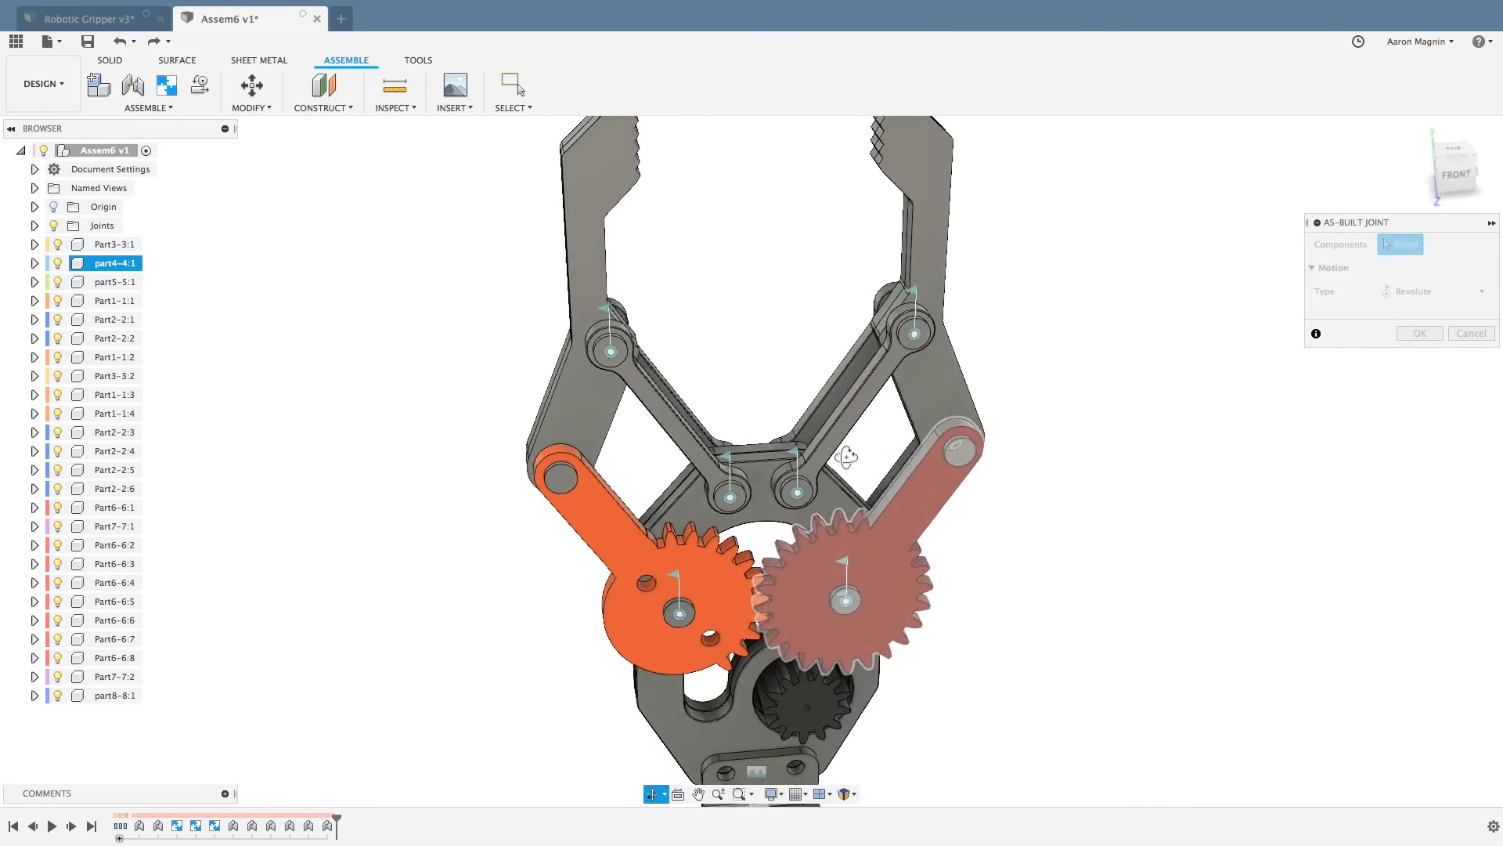
click(590, 510)
click(583, 415)
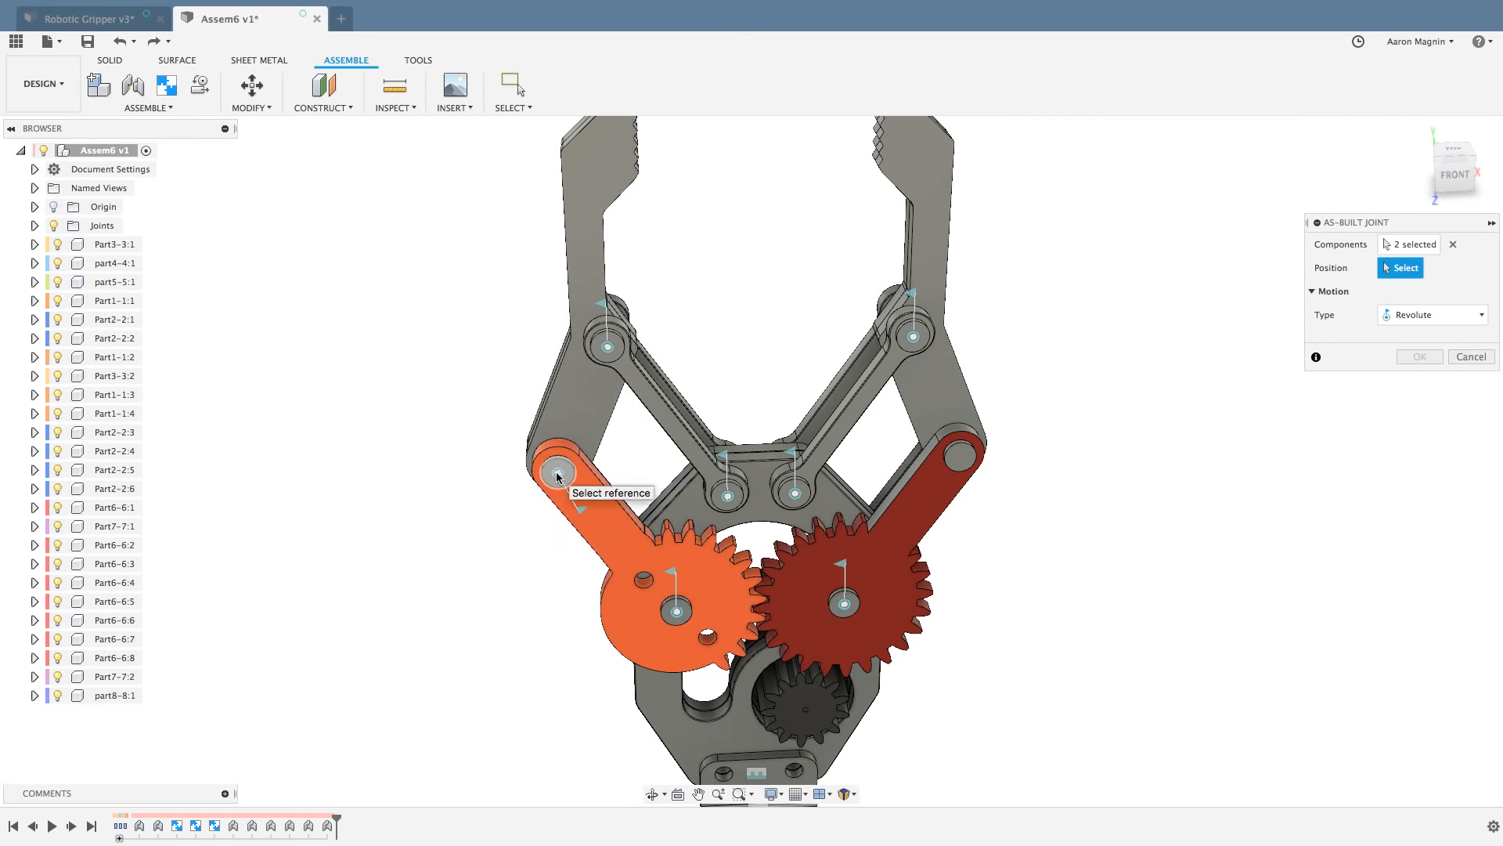
click(557, 471)
click(1436, 406)
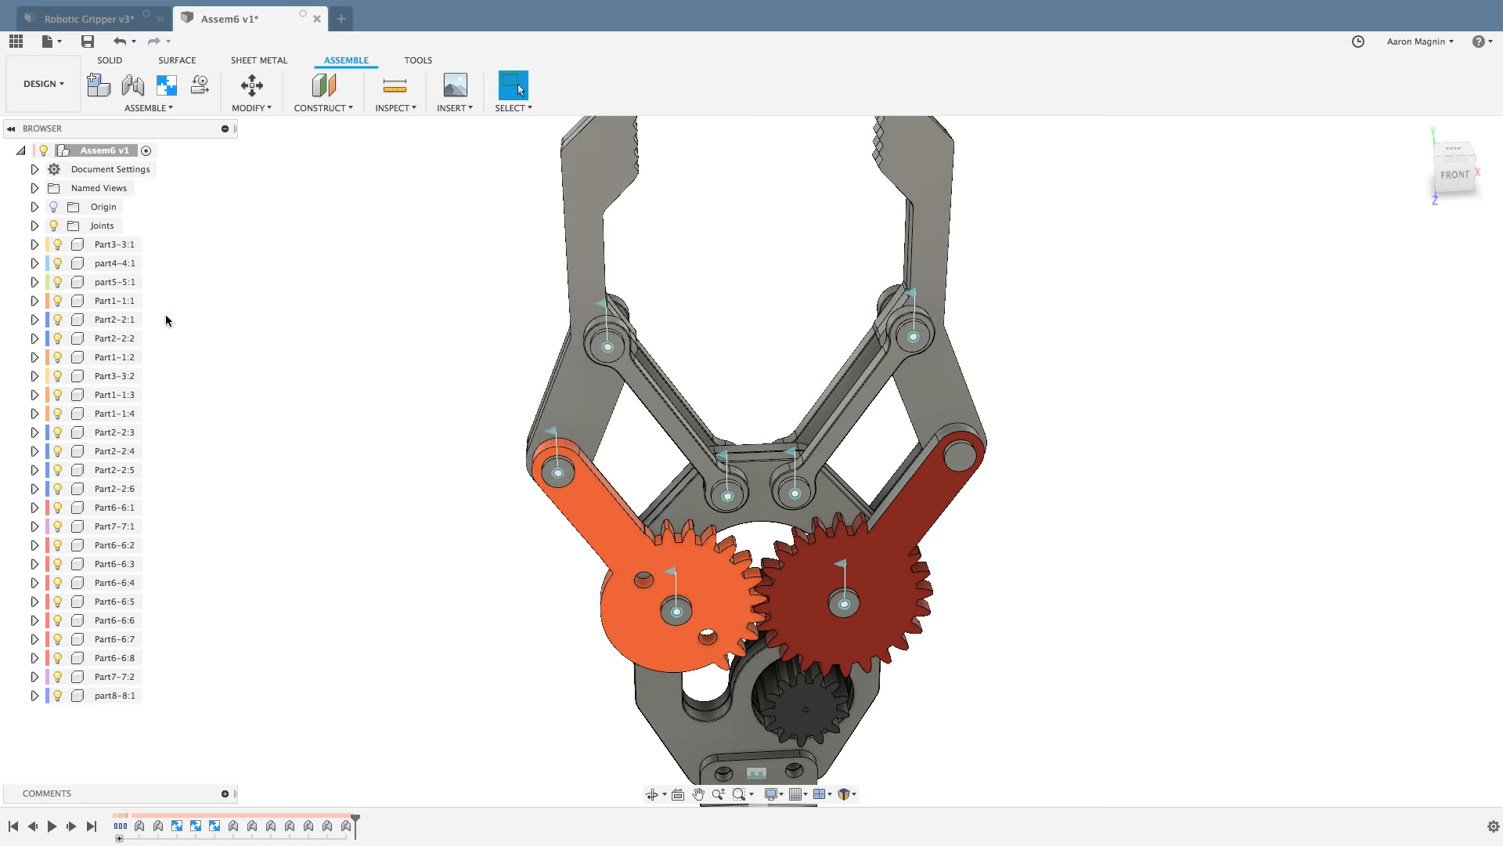
Step: Hide the assembly's joint markers, then show them again
click(54, 228)
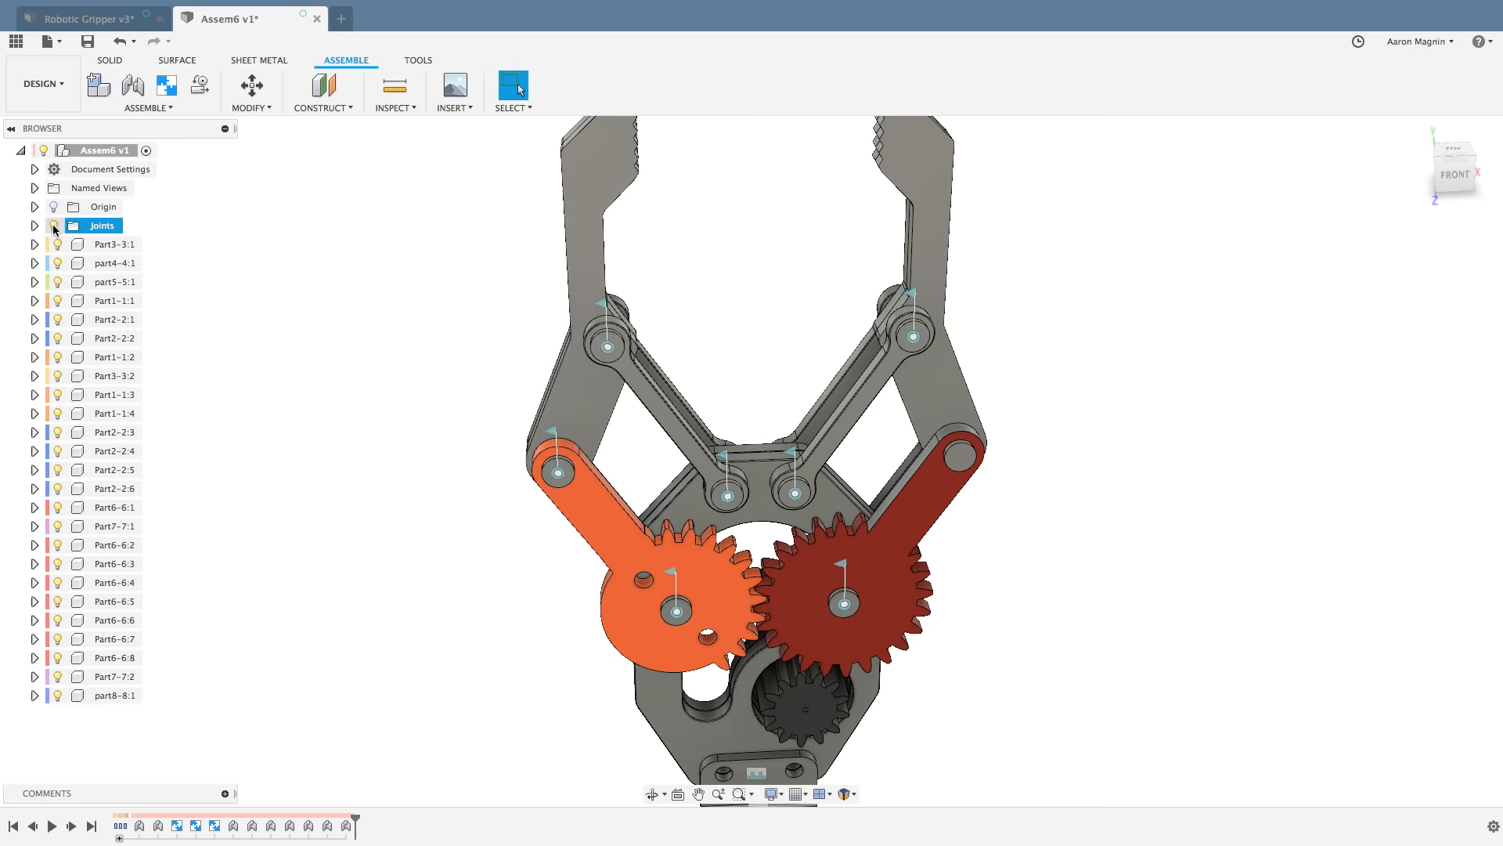
click(54, 226)
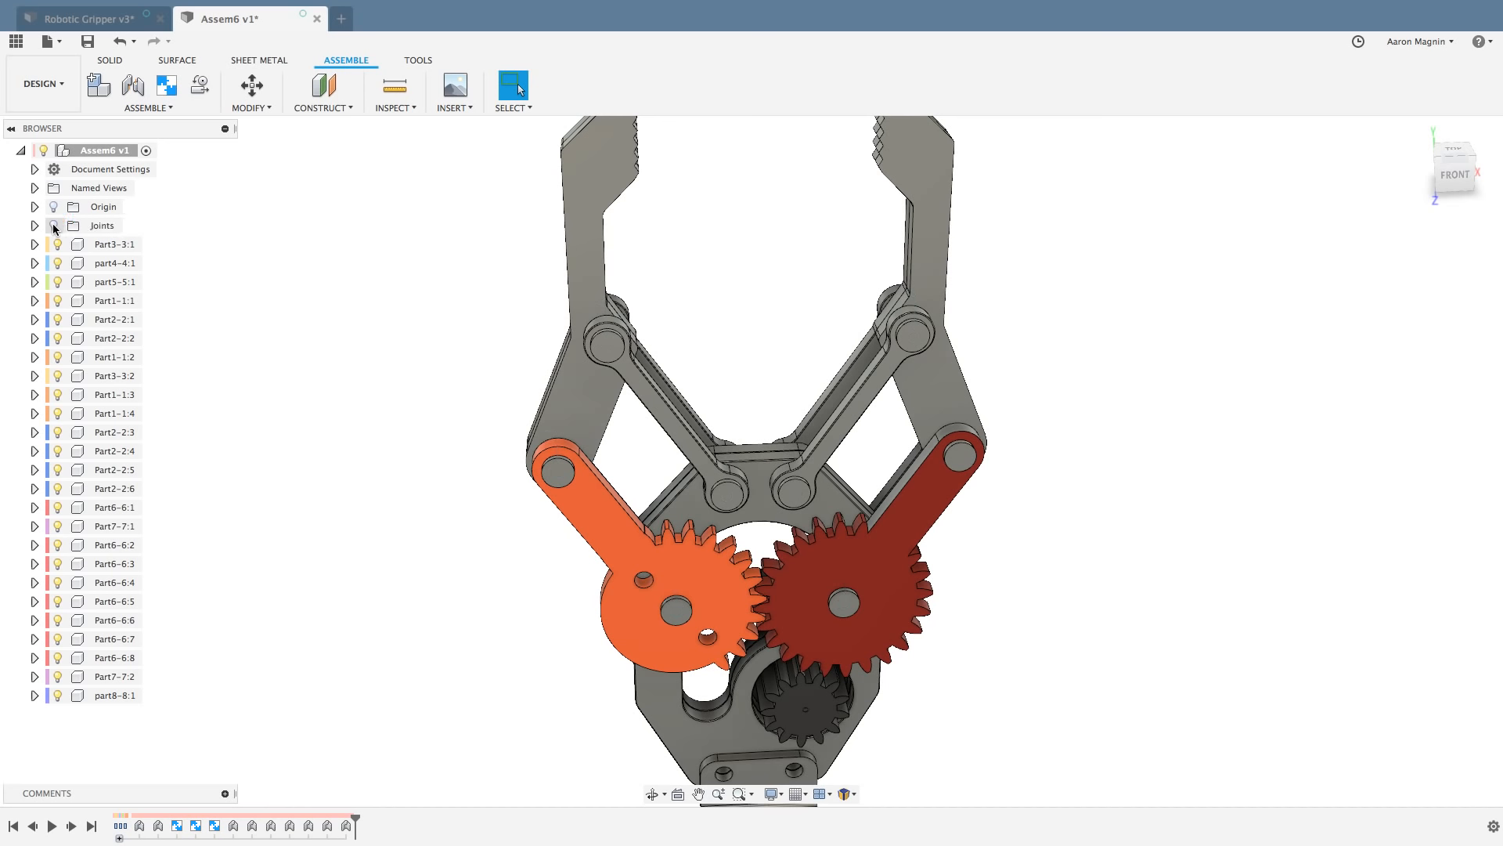
click(54, 226)
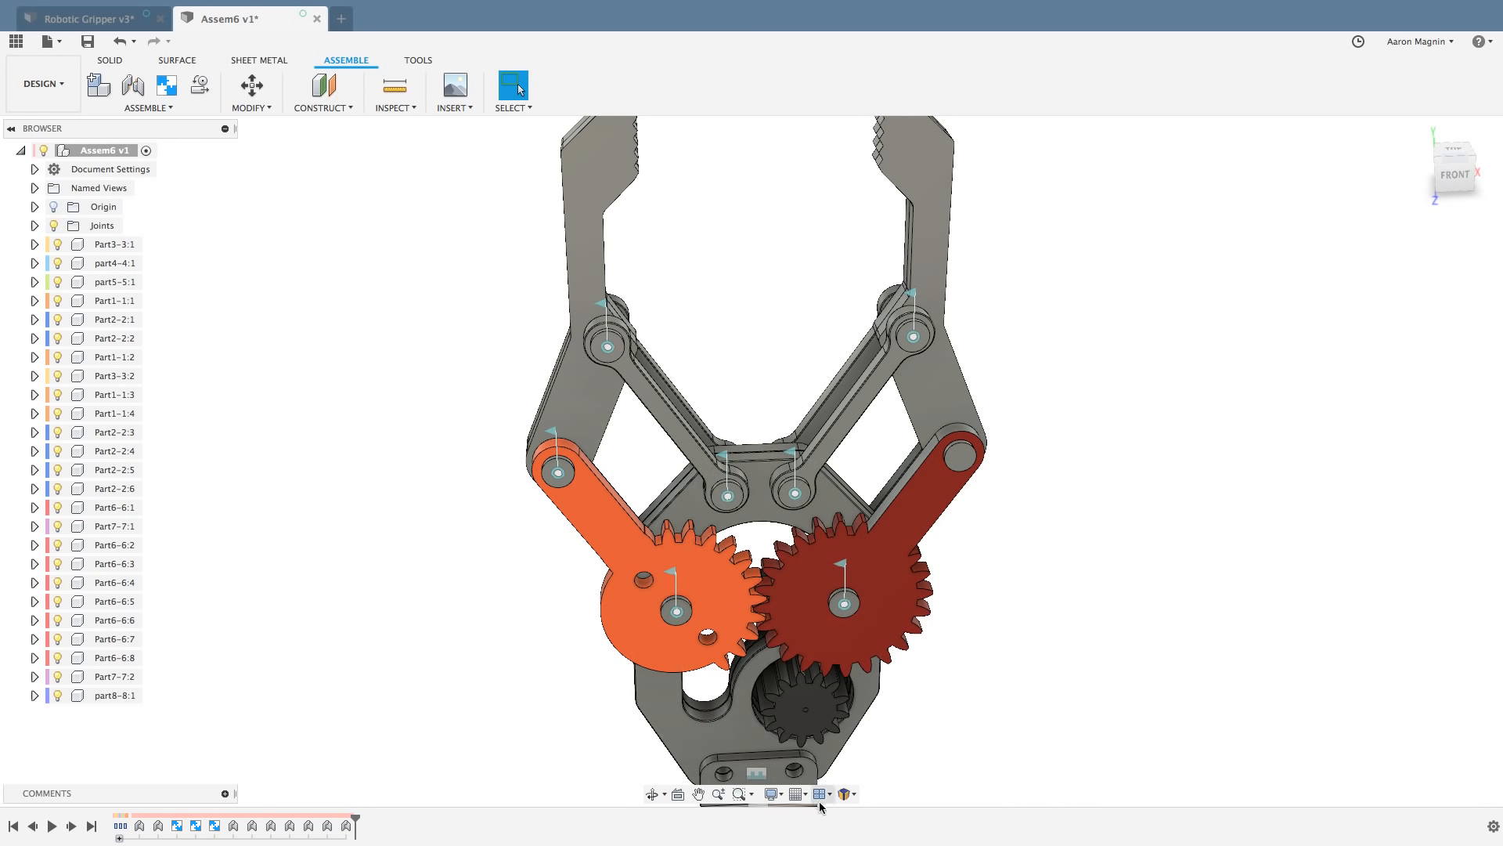
click(752, 795)
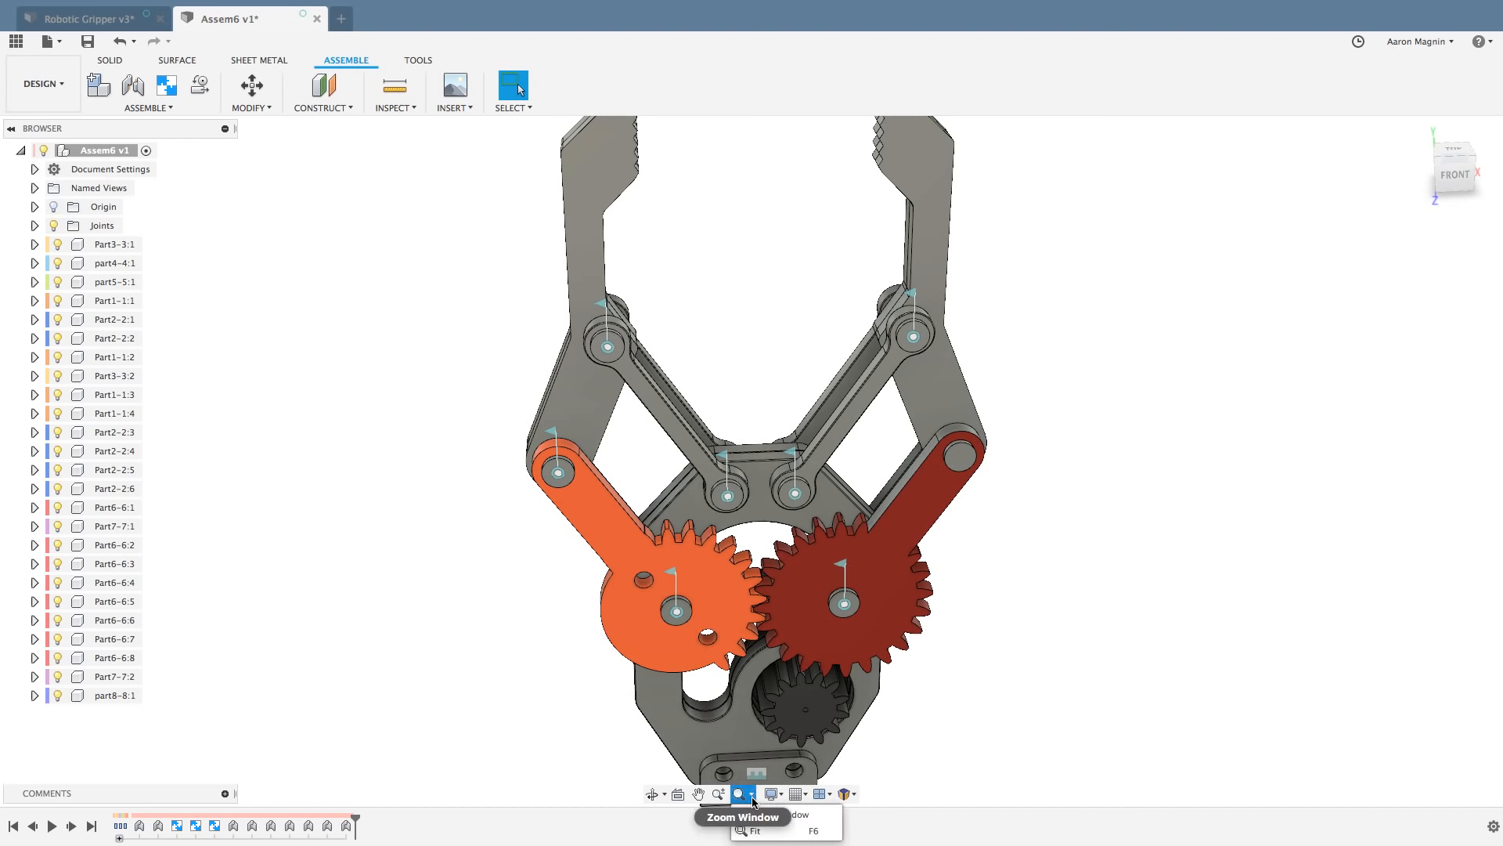
click(756, 814)
drag(631, 548, 630, 685)
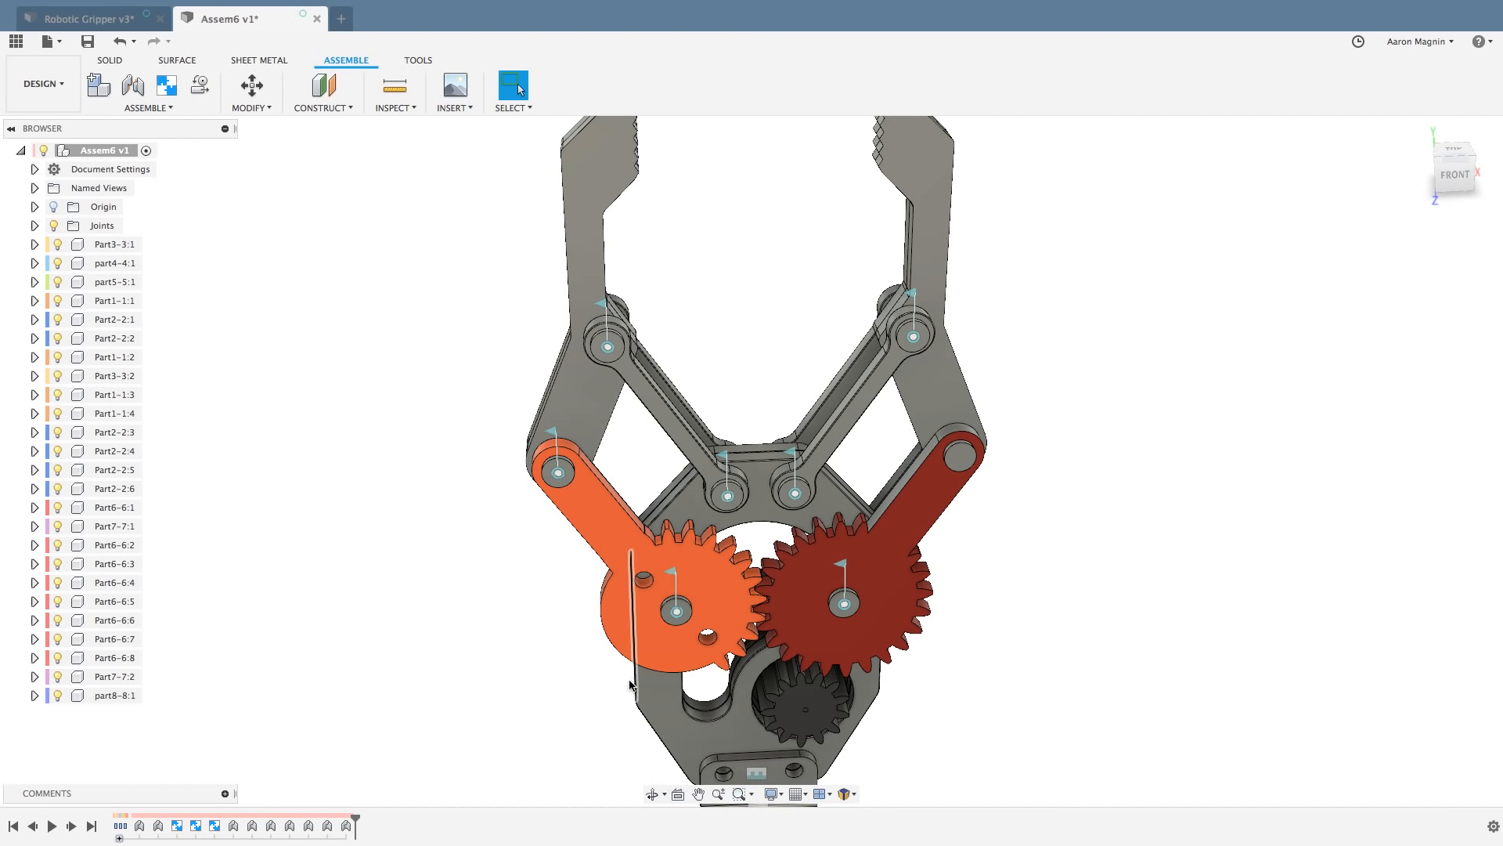
scroll(669, 561, down, 1)
shift+middle_drag(528, 533, 800, 532)
shift+middle_drag(1071, 510, 814, 523)
Step: Create a revolute as-built joint between red gear arm part4-4:1 and its finger at their shared pin centre, then test the finger's motion and undo the move
drag(845, 495, 884, 526)
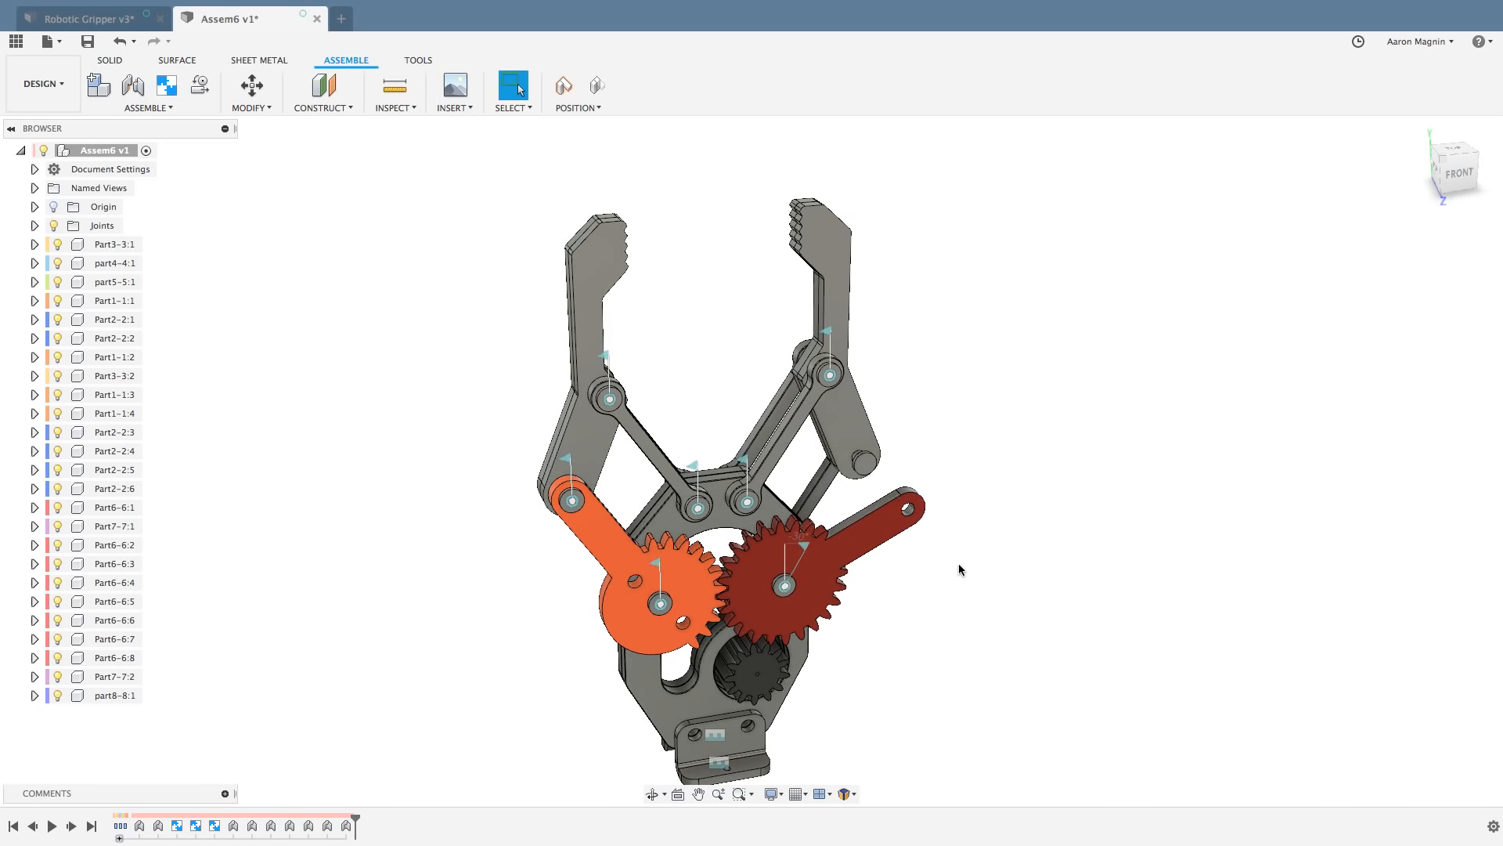
key(shift+j)
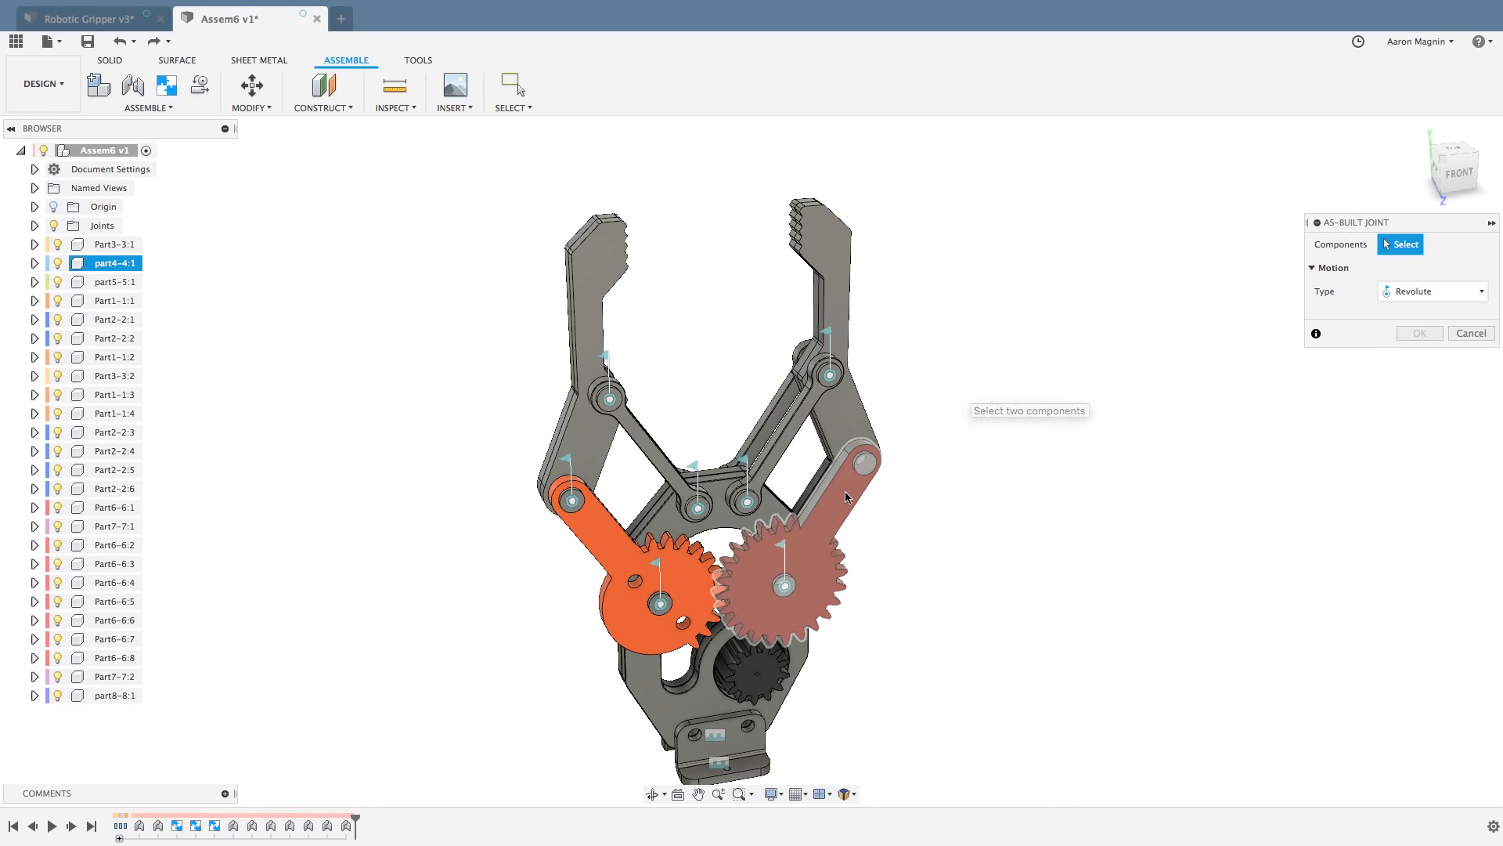
click(844, 482)
click(844, 414)
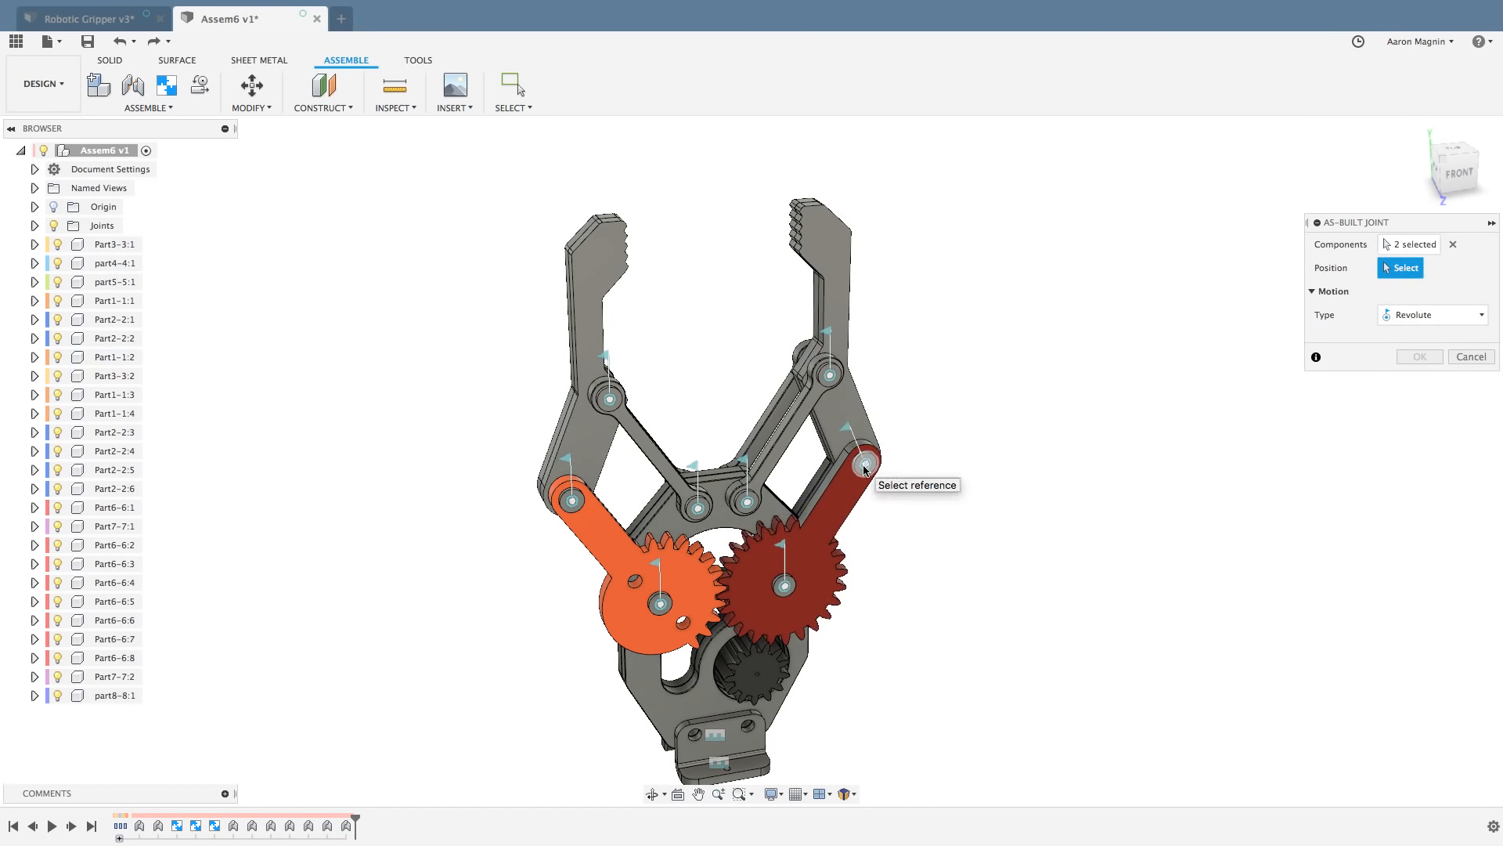
click(865, 466)
click(1435, 402)
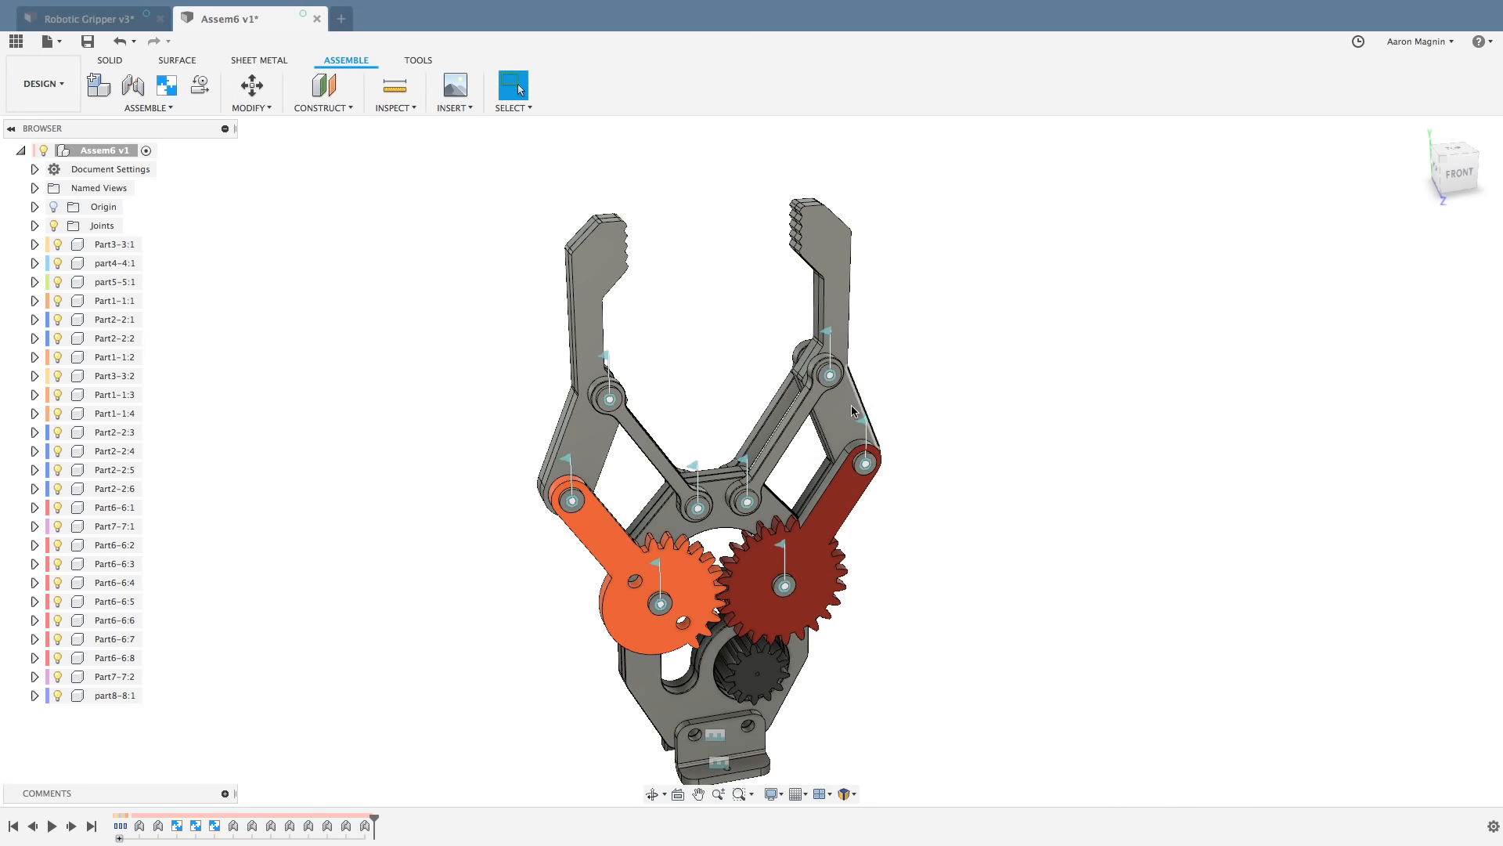
drag(852, 406, 900, 466)
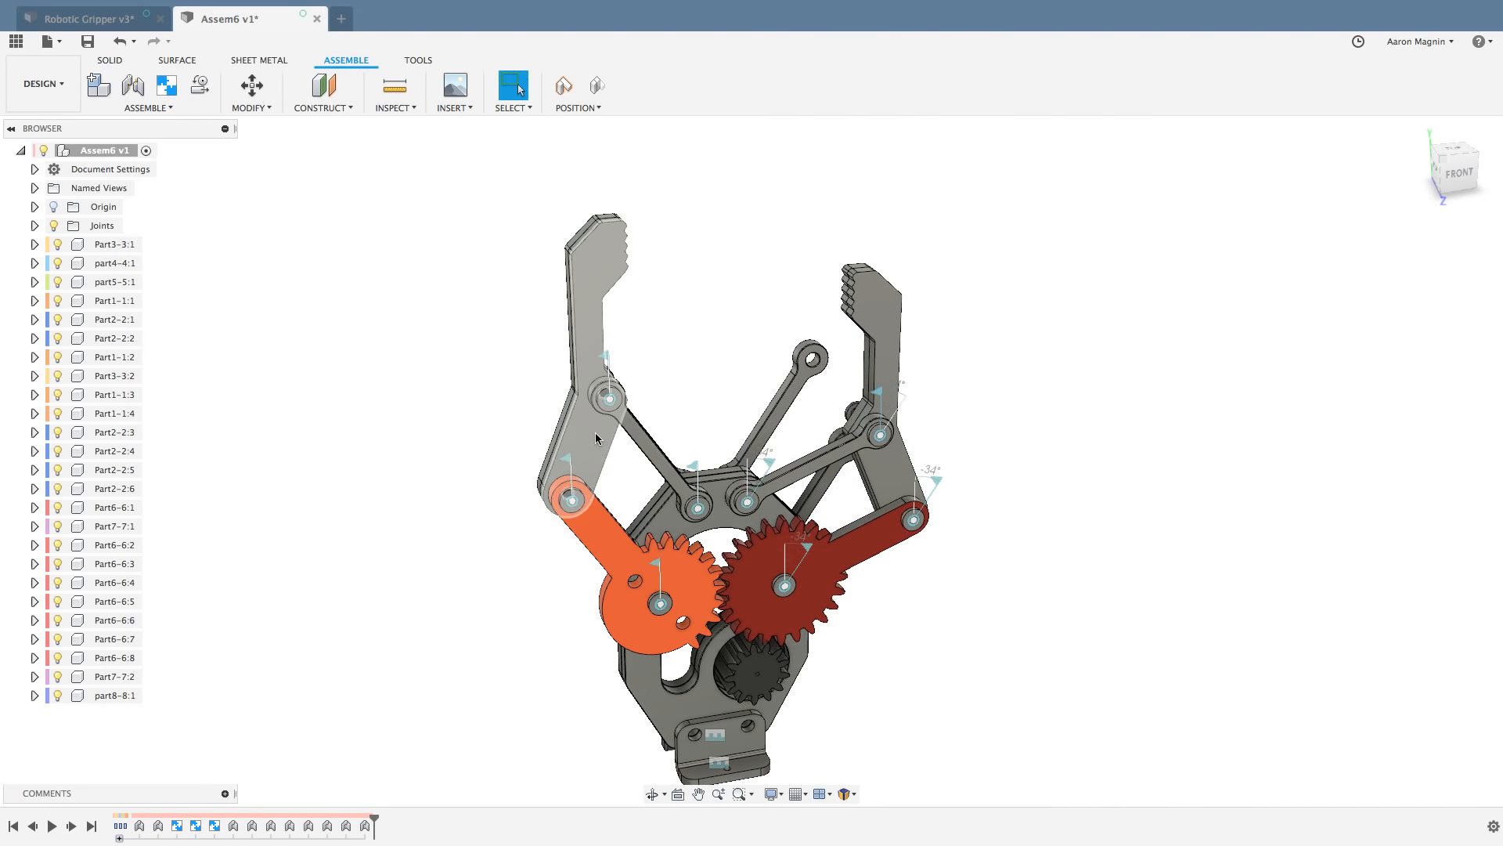
key(super+z)
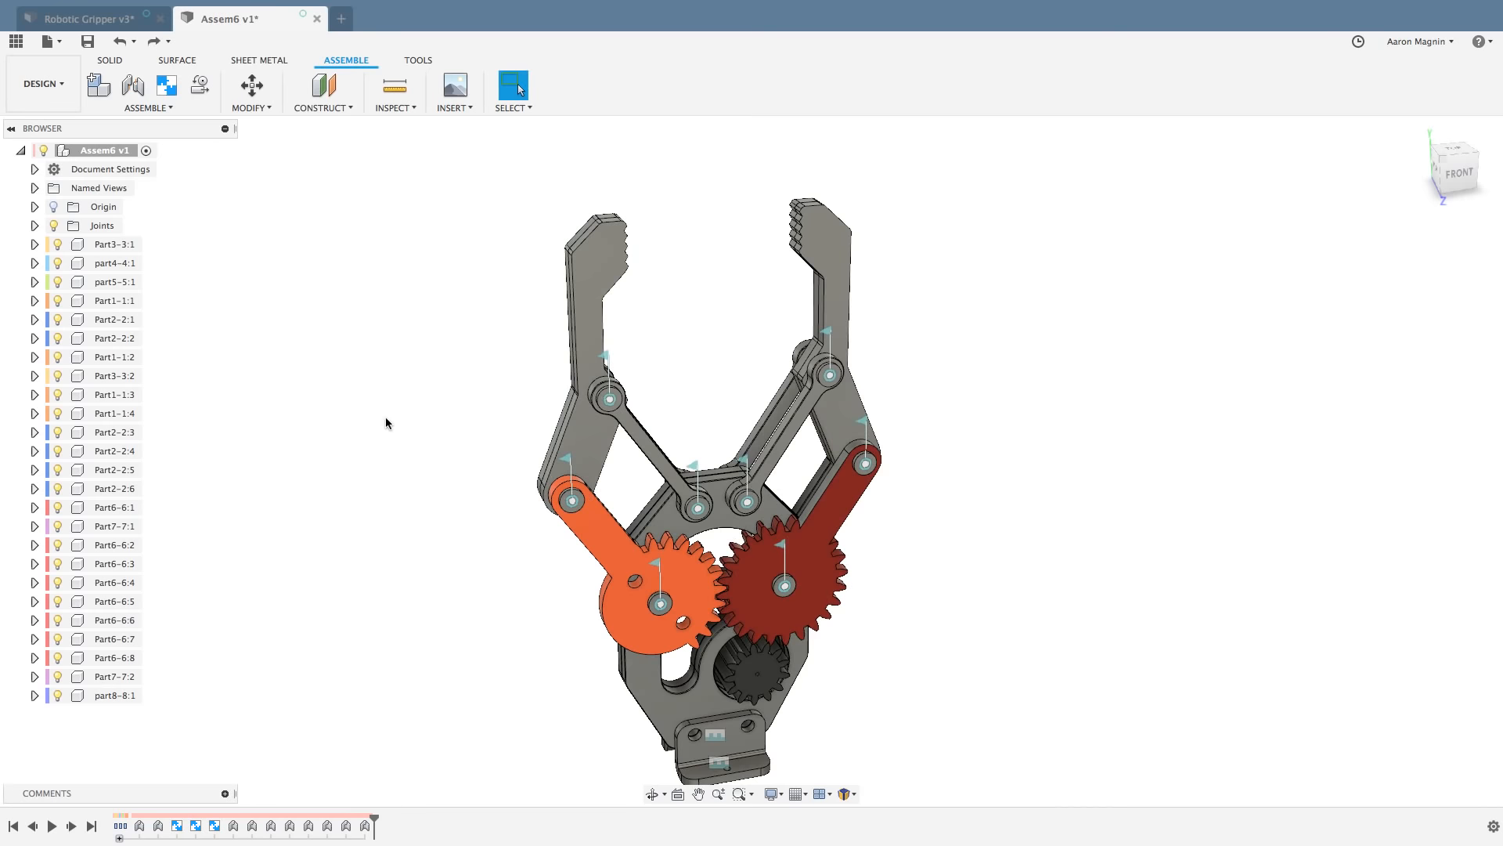
Step: Create a rigid group from the parallel links Part2-2:2 and Part2-2:4, with child components included
shift+middle_drag(385, 423, 631, 355)
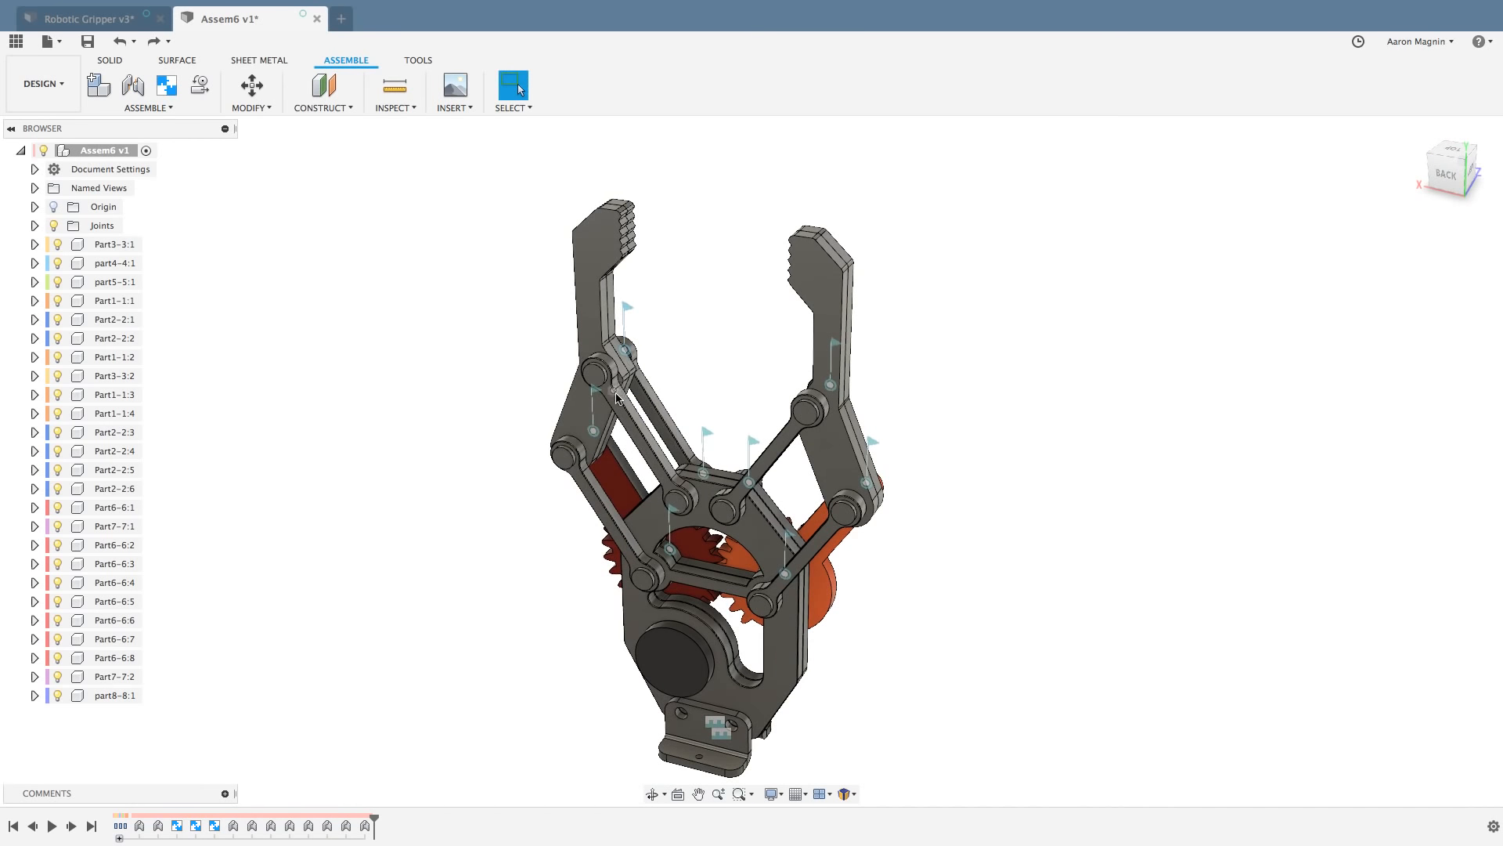
click(166, 85)
click(650, 443)
click(660, 421)
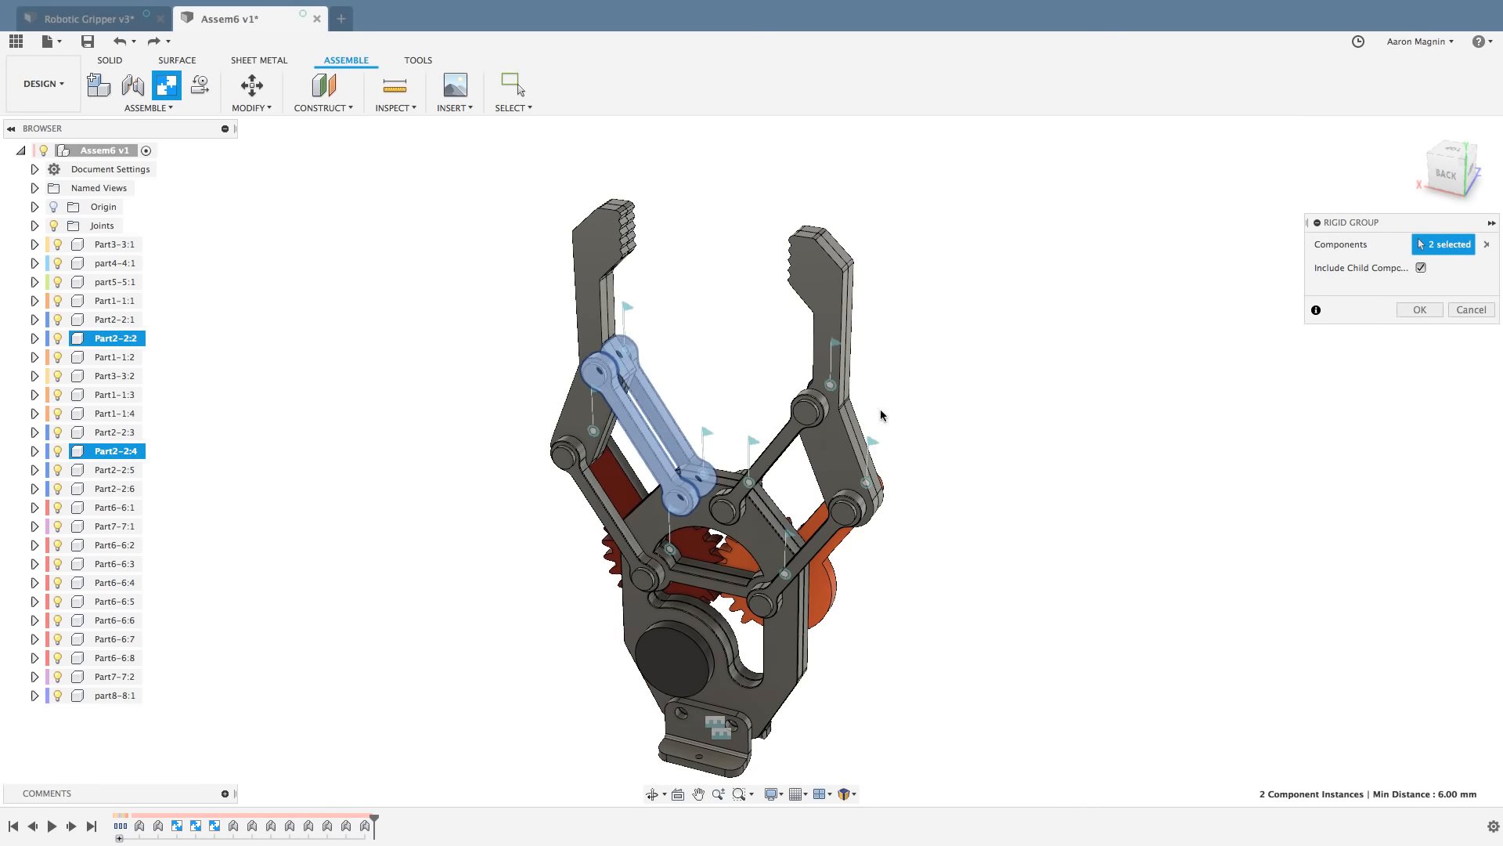
click(1419, 311)
Step: Create a rigid group from the parallel links Part2-2:1 and Part2-2:3, with child components included
right_drag(1079, 623, 1080, 406)
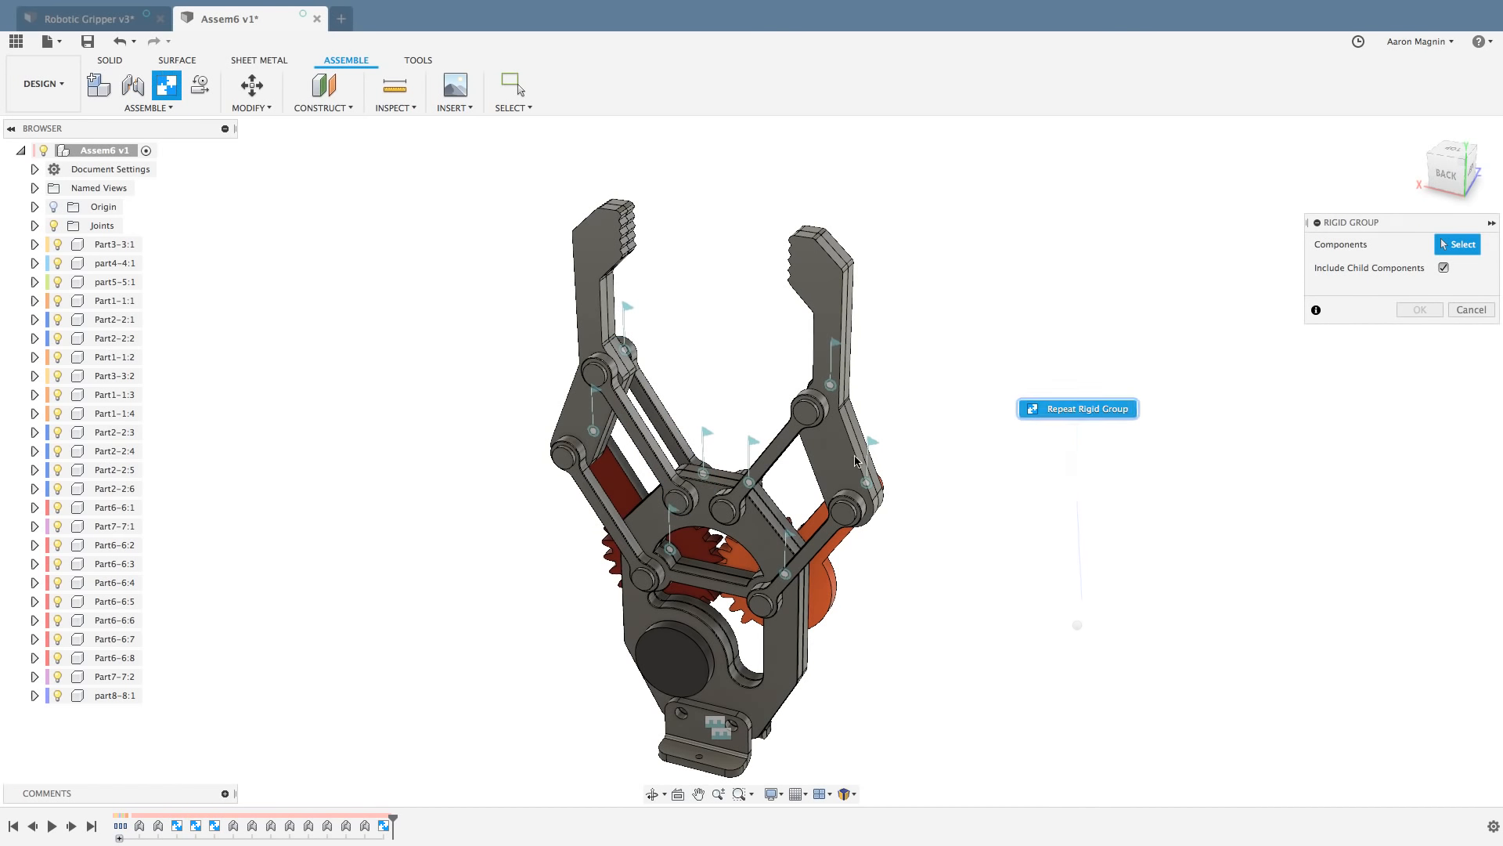
shift+middle_drag(940, 446, 874, 470)
click(774, 446)
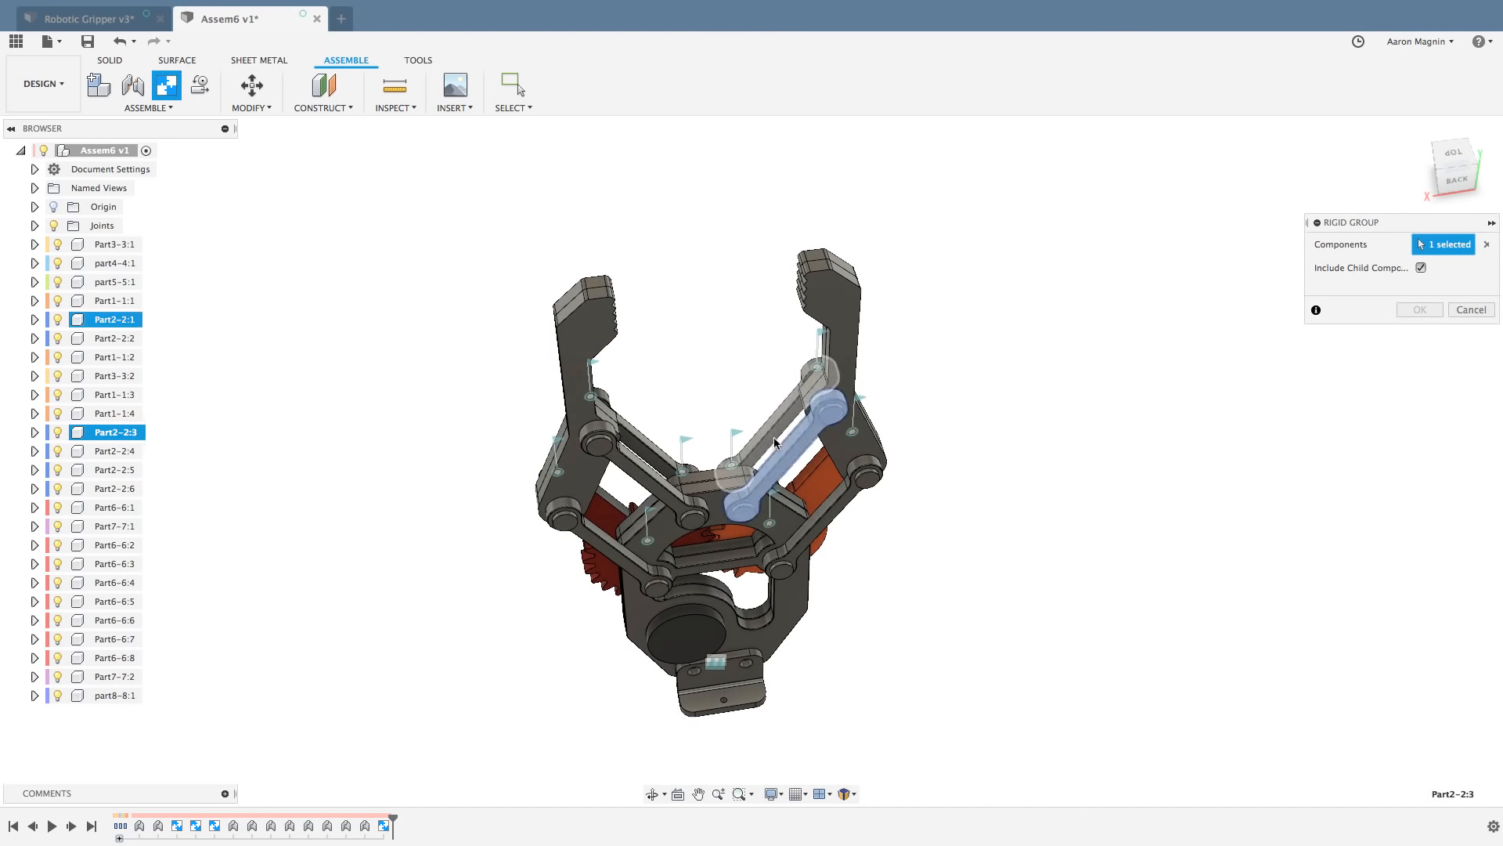
click(791, 415)
click(1417, 310)
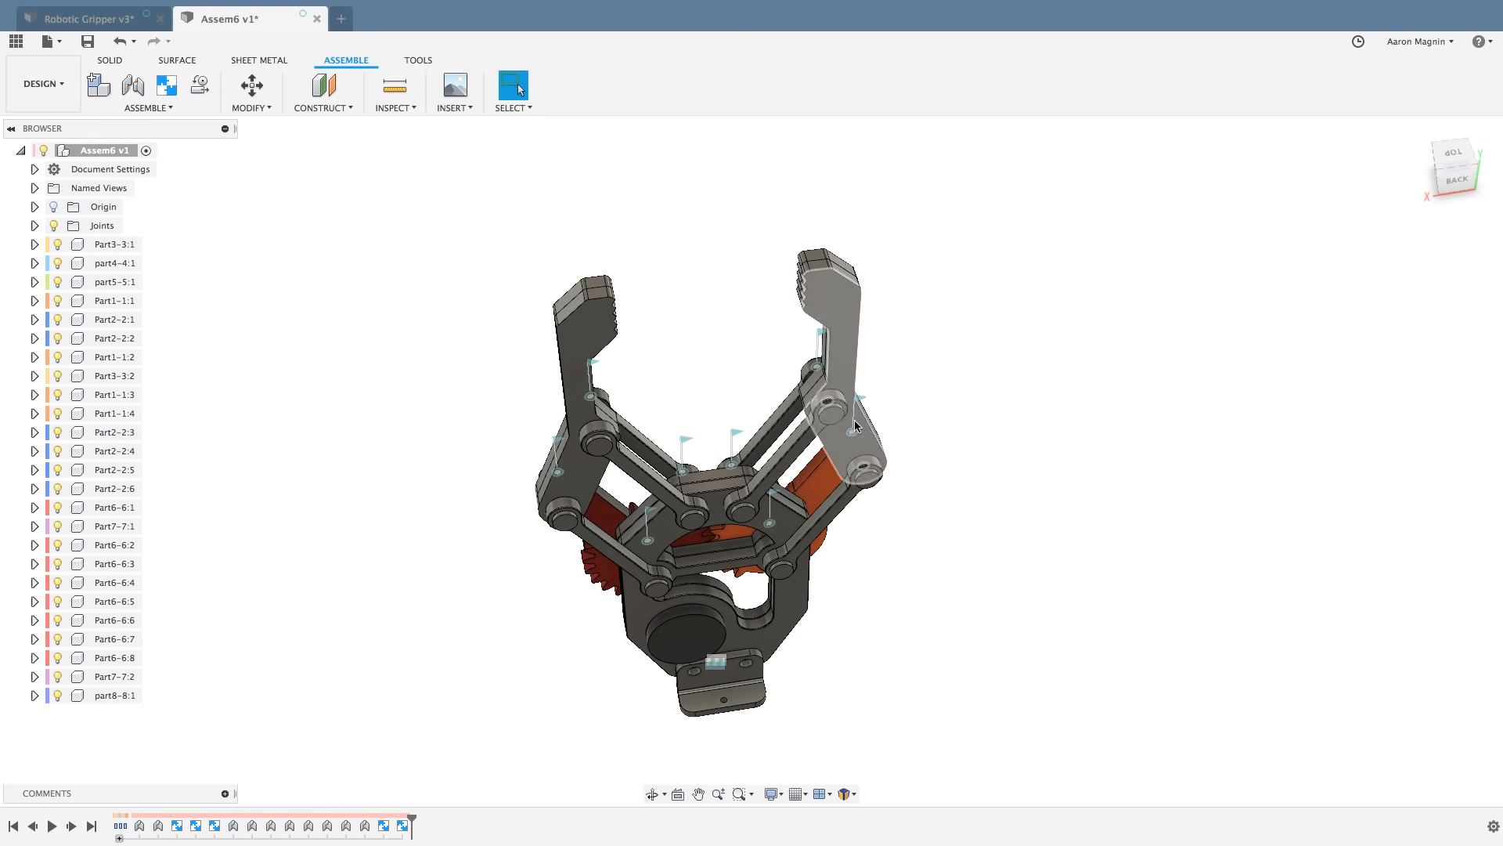
Step: Create a rigid group joining the rear link Part2-2:6 to the orange gear arm part5-5:1
drag(860, 430, 979, 568)
right_drag(995, 587, 975, 409)
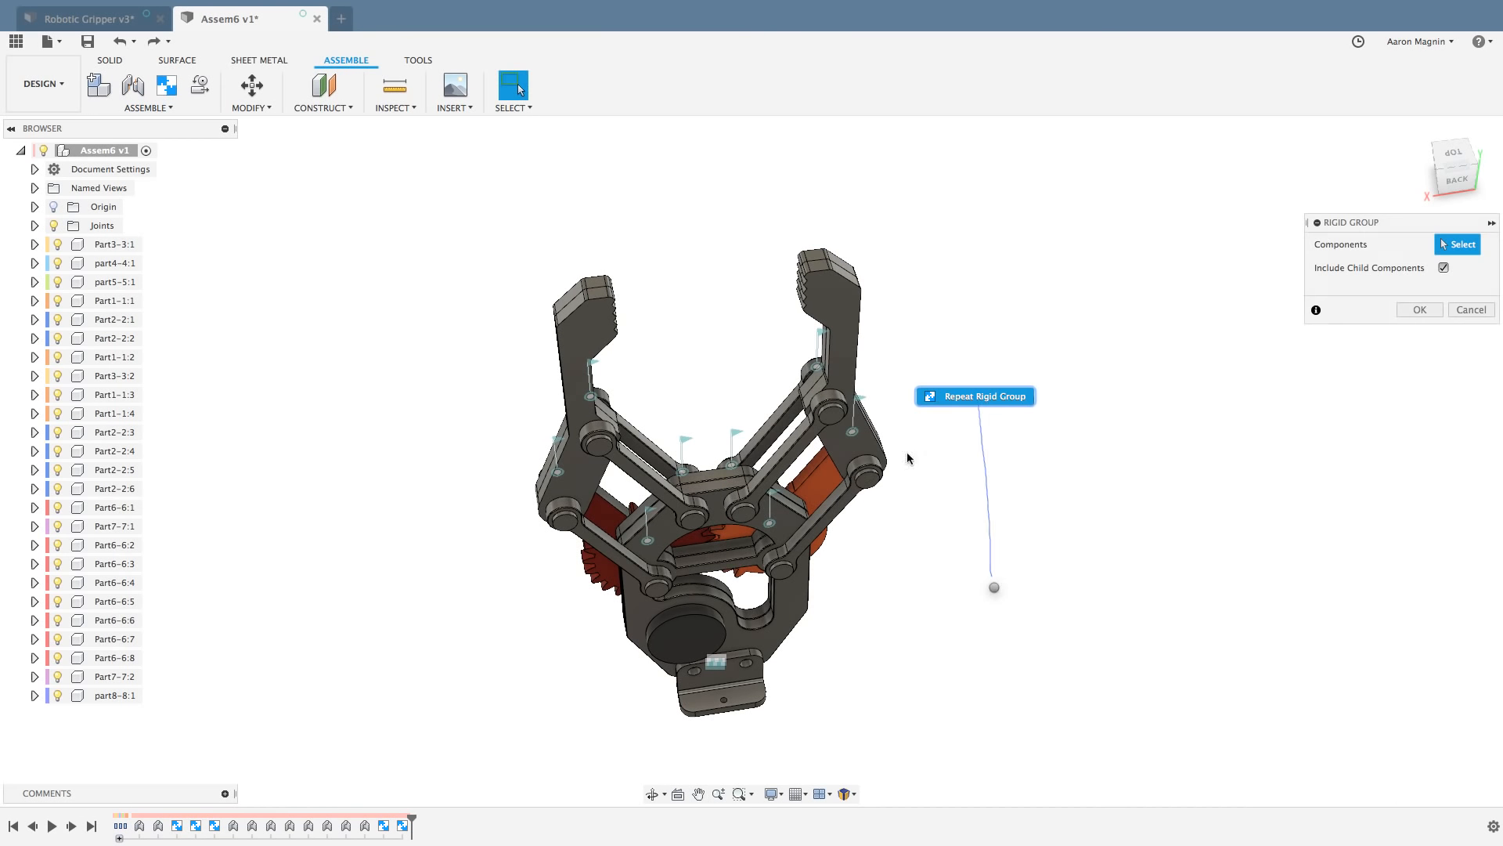
click(822, 523)
click(812, 487)
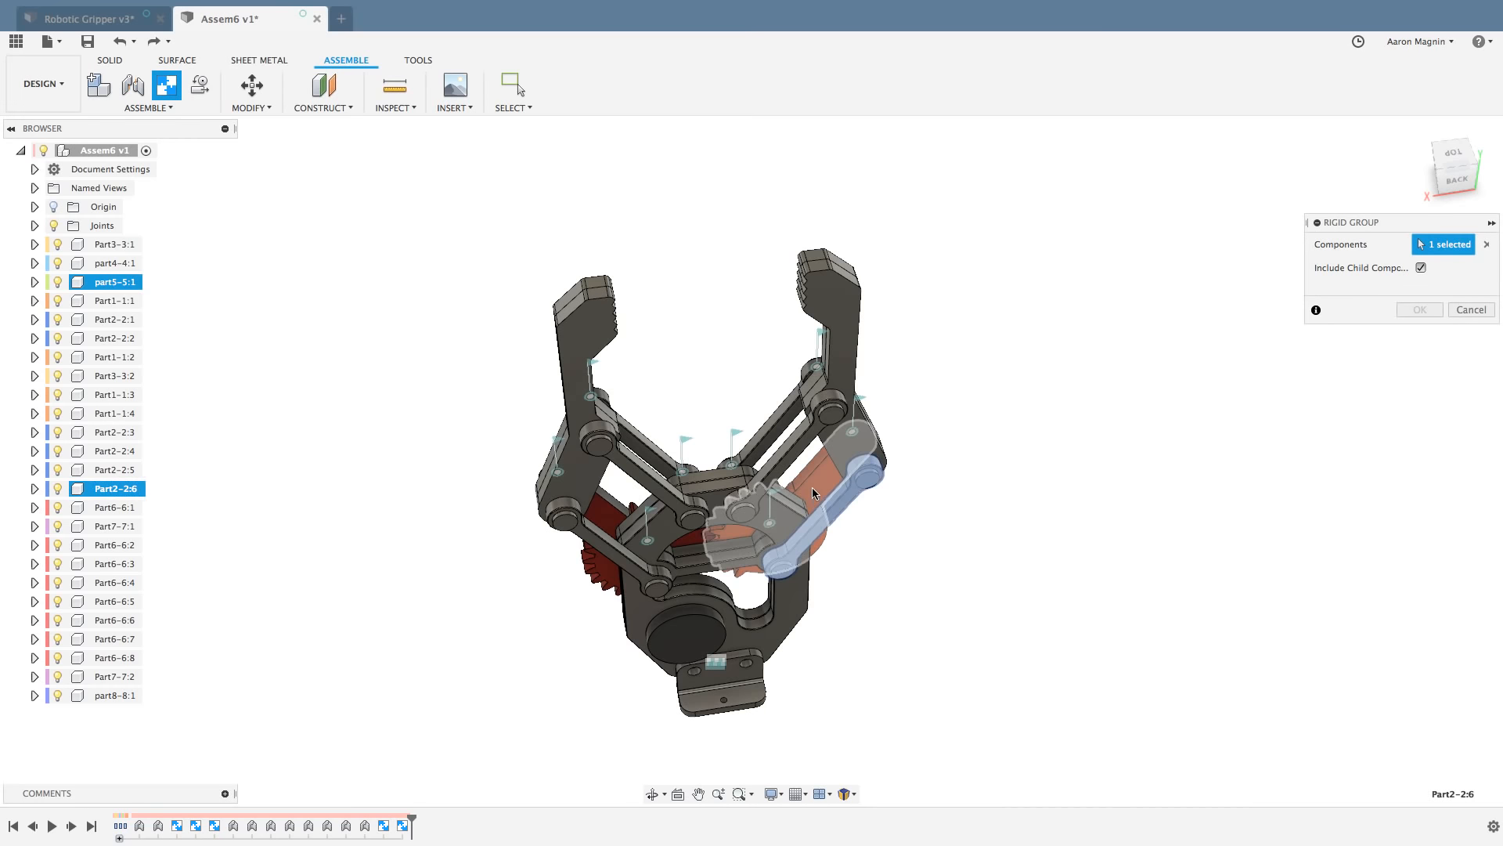
click(1414, 310)
Step: Create a rigid group joining the rear link Part2-2:5 to the red gear arm part4-4:1
right_drag(1050, 561, 1008, 409)
click(607, 546)
click(611, 521)
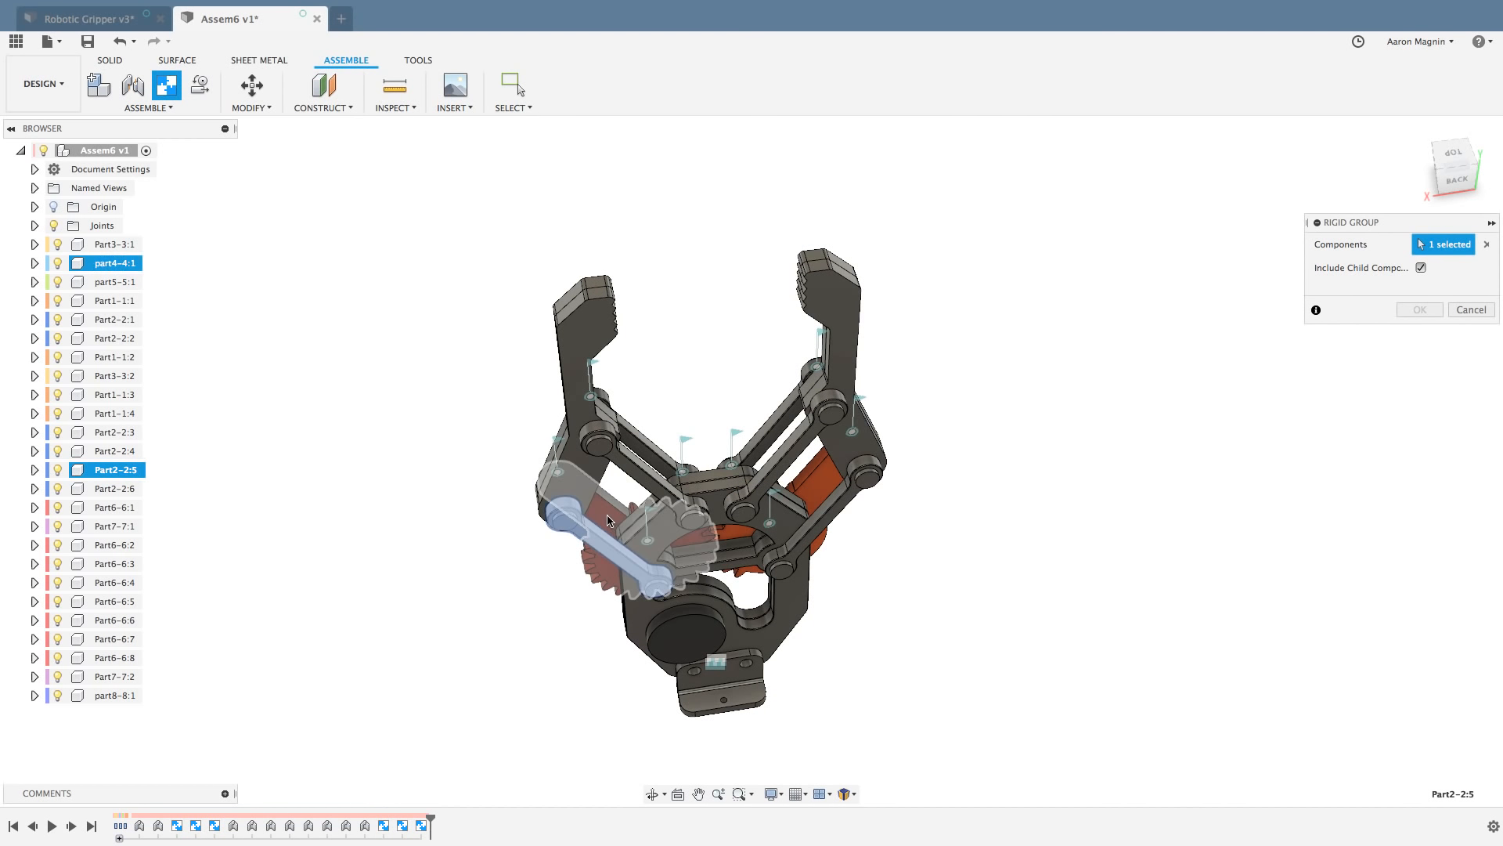
click(1433, 312)
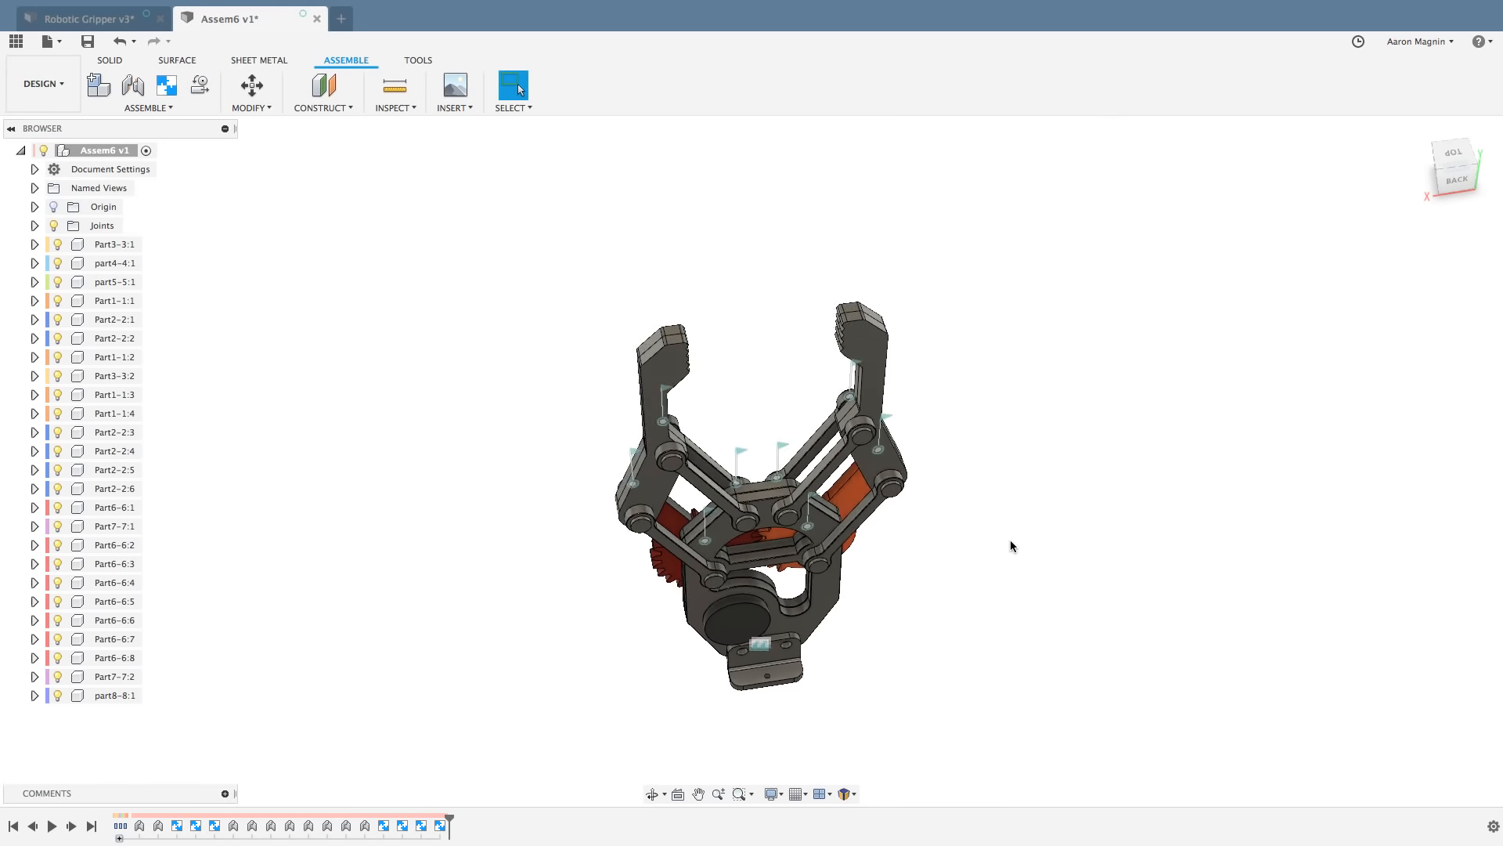
Step: Test the gripper's motion by moving the red gear arm, the opposite finger and the black motor gear, then undo these moves
mouse_move(1010, 539)
shift+middle_down()
mouse_move(1181, 507)
mouse_move(1077, 573)
mouse_move(1060, 537)
mouse_move(1020, 530)
shift+middle_up()
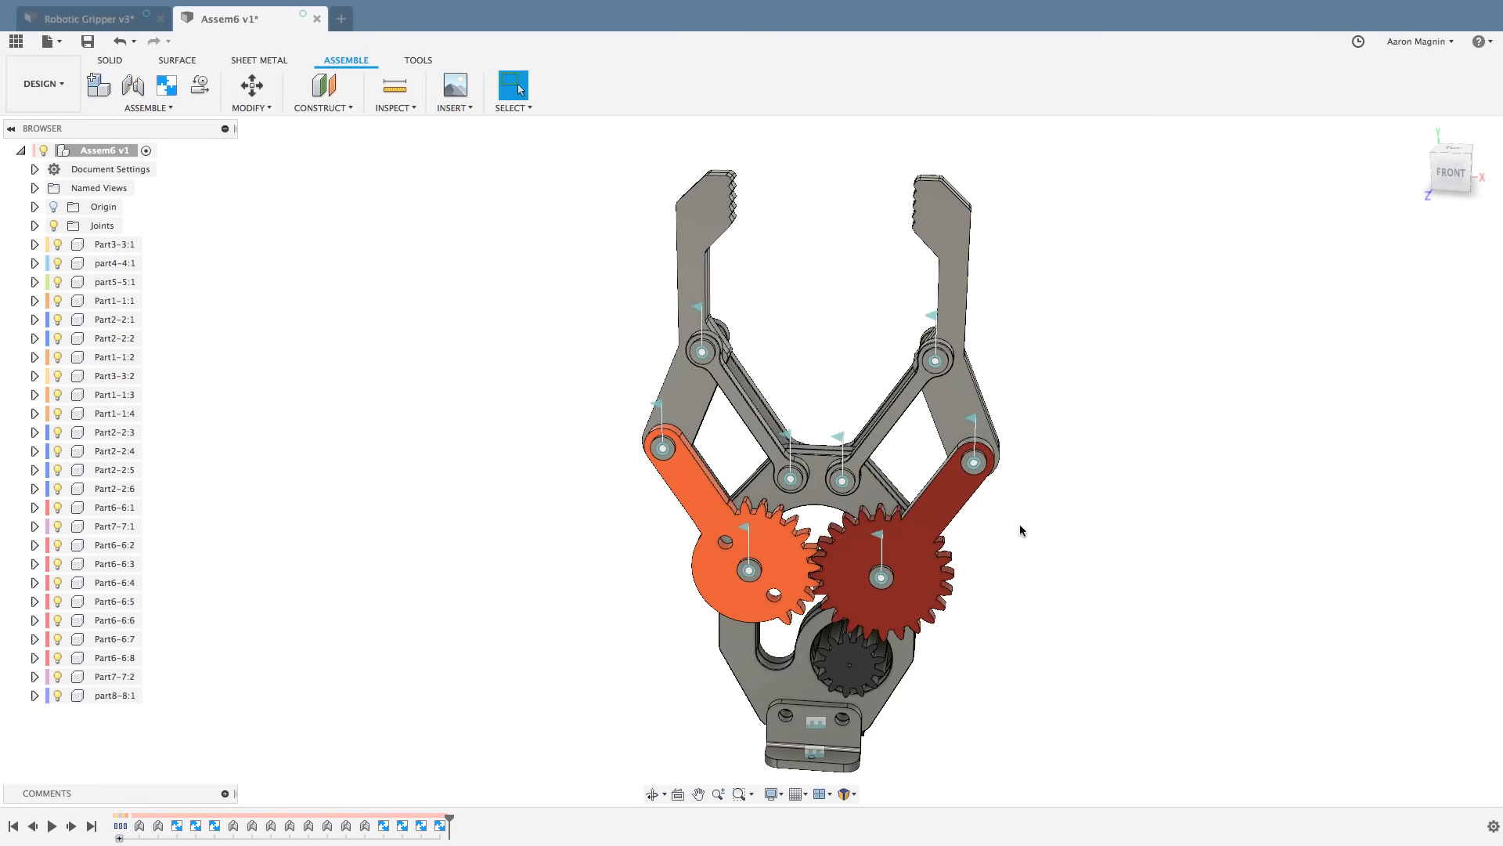
drag(950, 509, 971, 541)
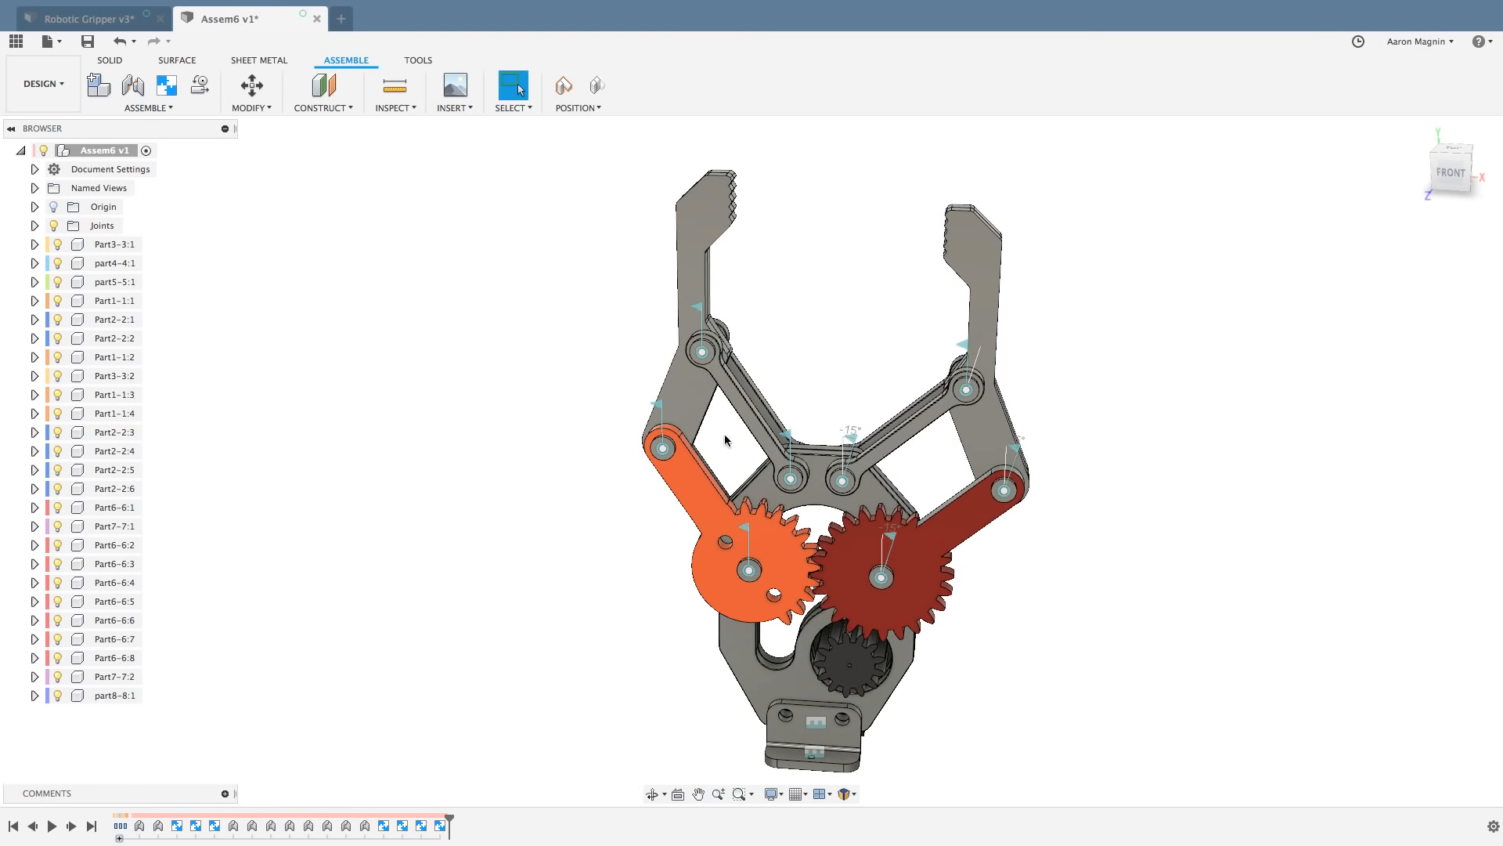
mouse_move(681, 381)
mouse_down()
mouse_move(705, 391)
mouse_move(666, 393)
mouse_up()
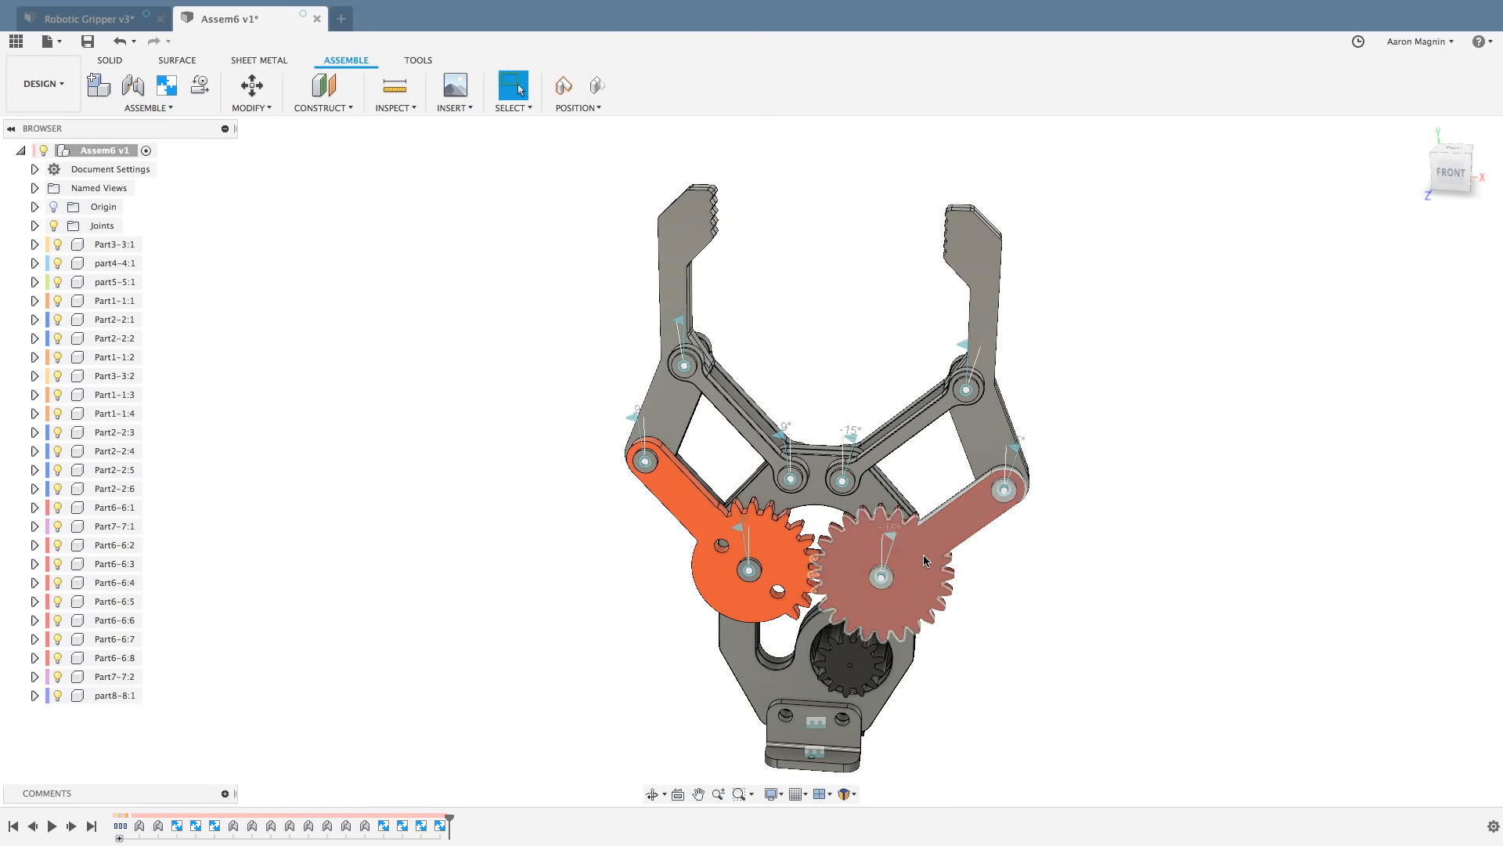
drag(858, 670, 1016, 648)
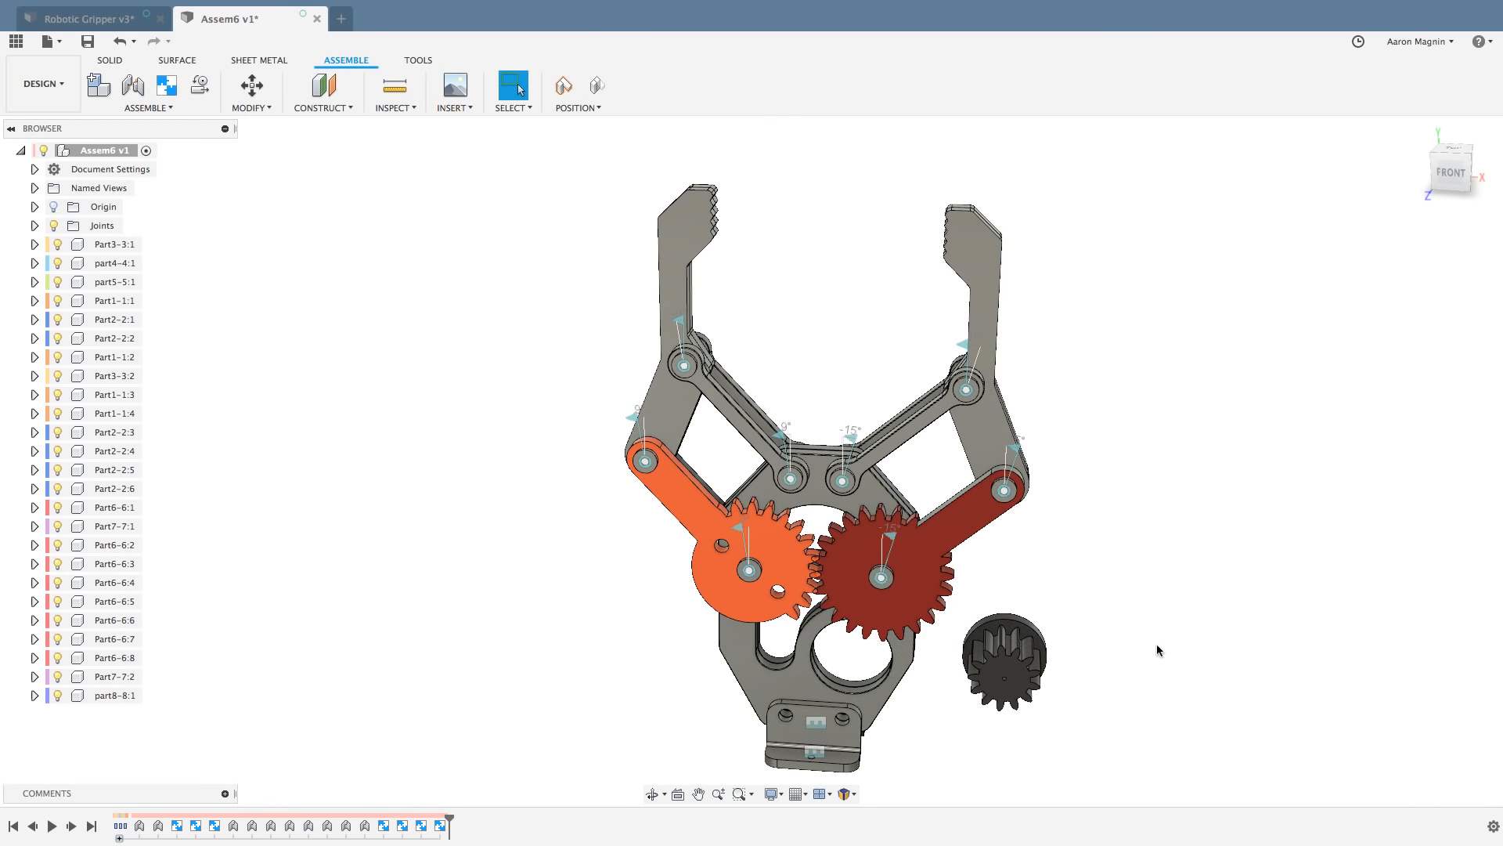
key(ctrl+z)
key(ctrl+z)
key(ctrl+z)
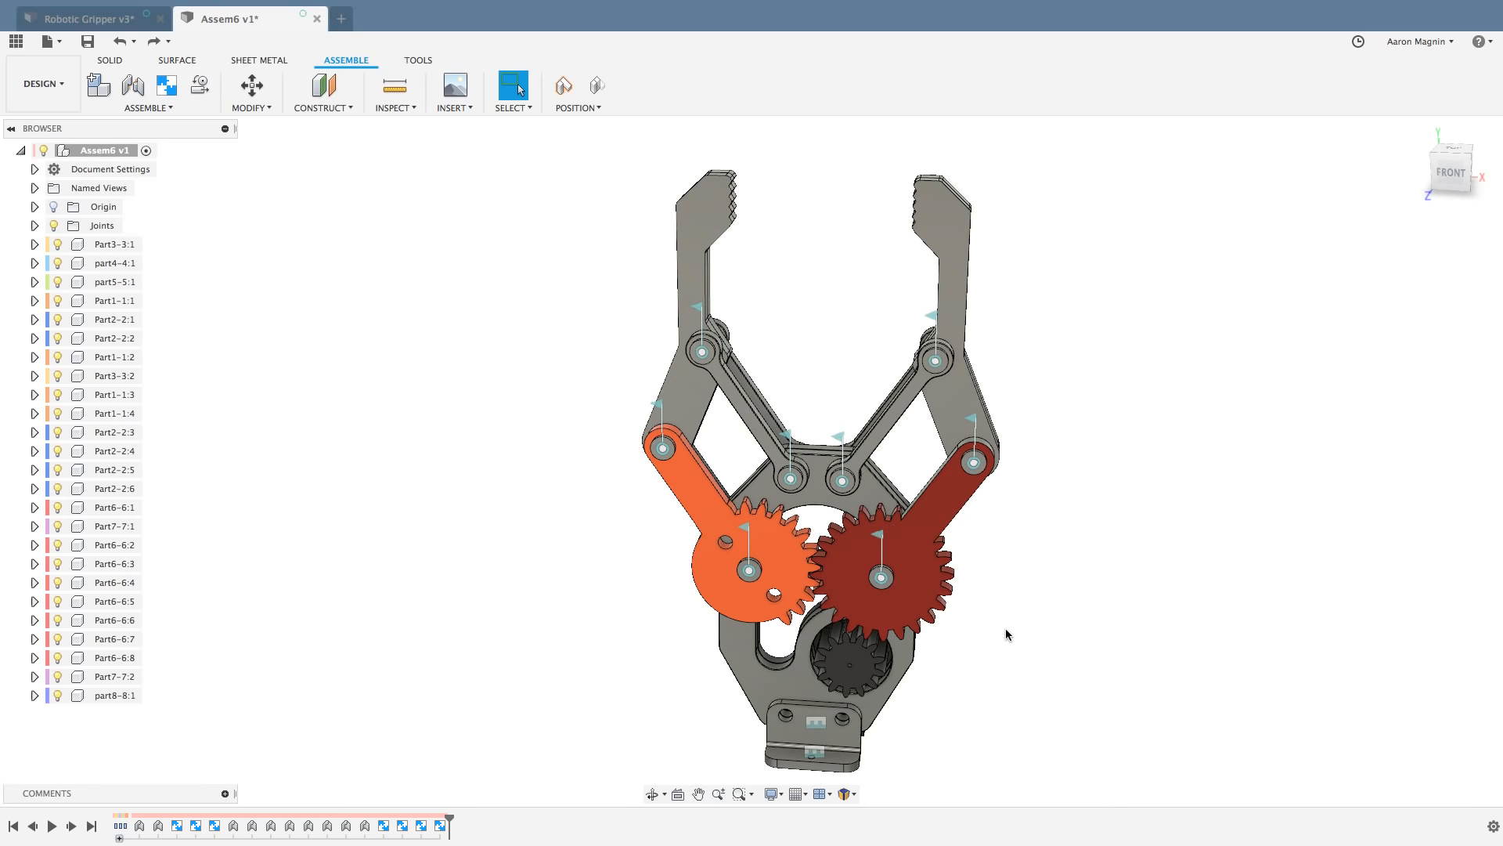
shift+middle_drag(986, 640, 1020, 615)
right_drag(1048, 638, 1042, 558)
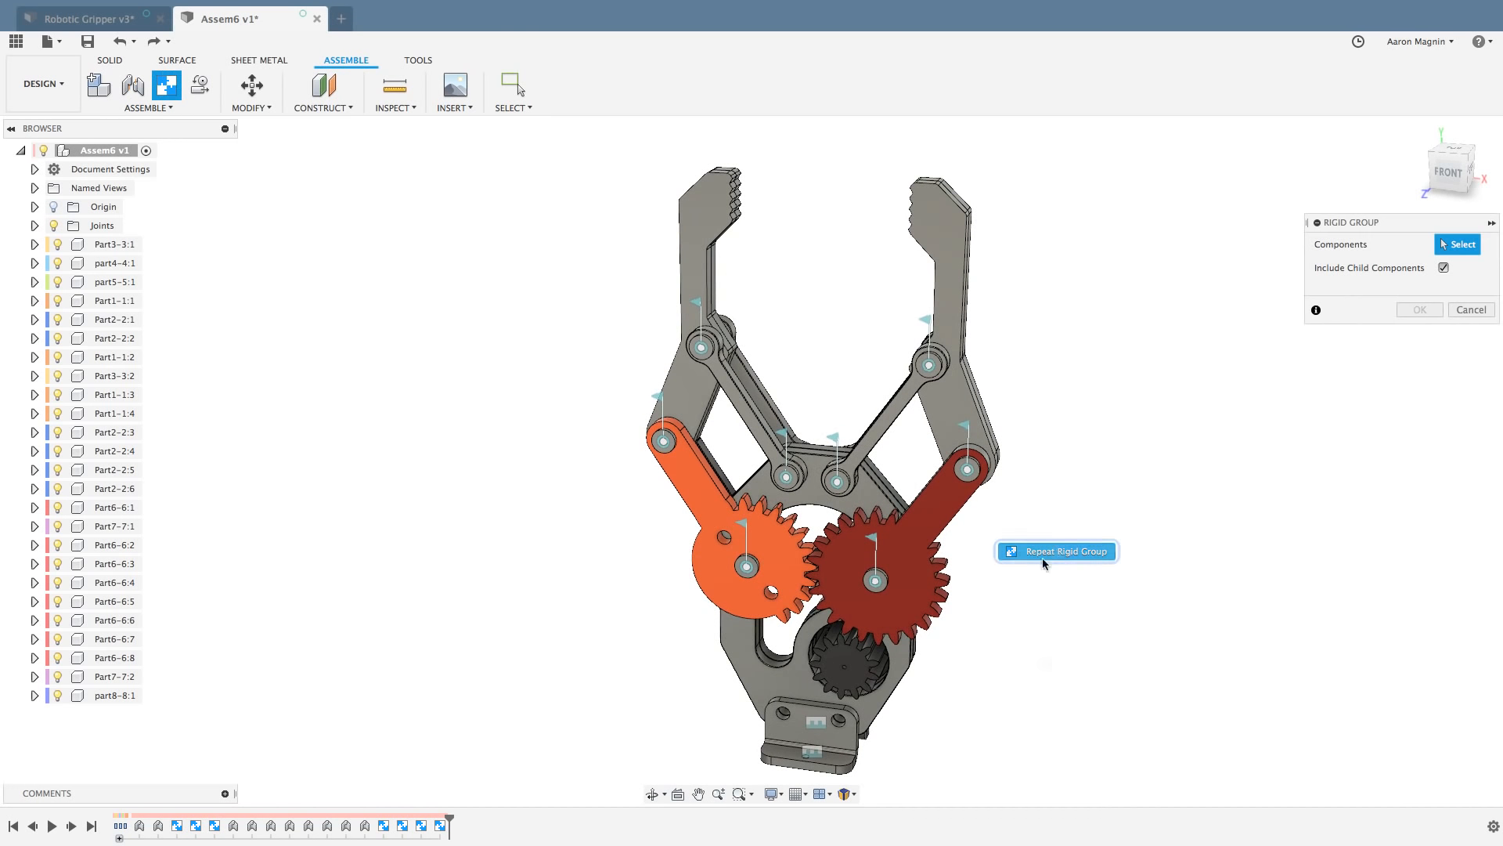
click(1469, 310)
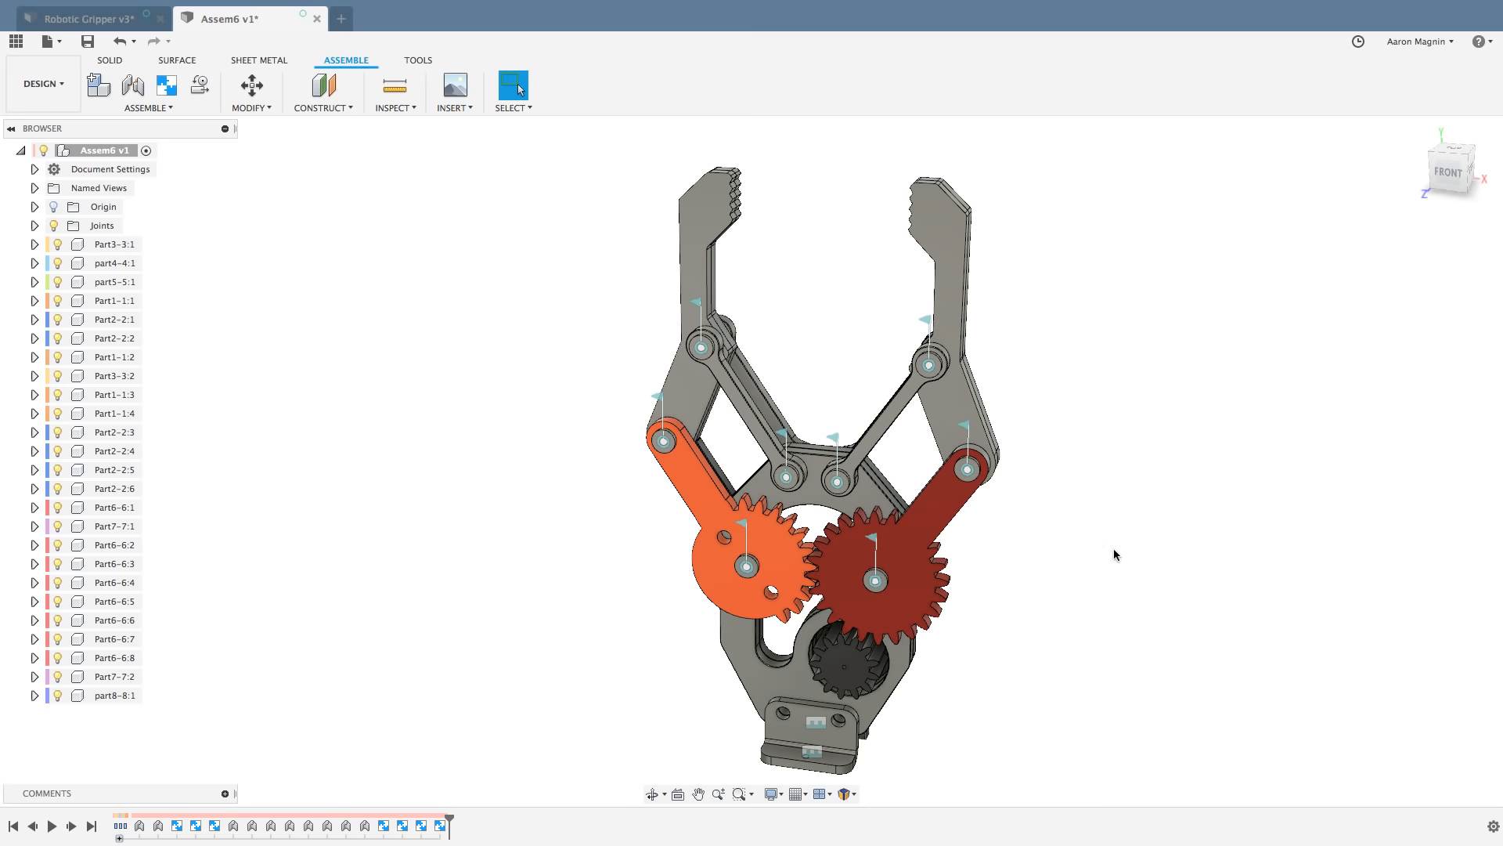
Step: Create a revolute as-built joint between the black motor gear and the base plate, positioned at the centre of the plate's round motor hole
key(shift+j)
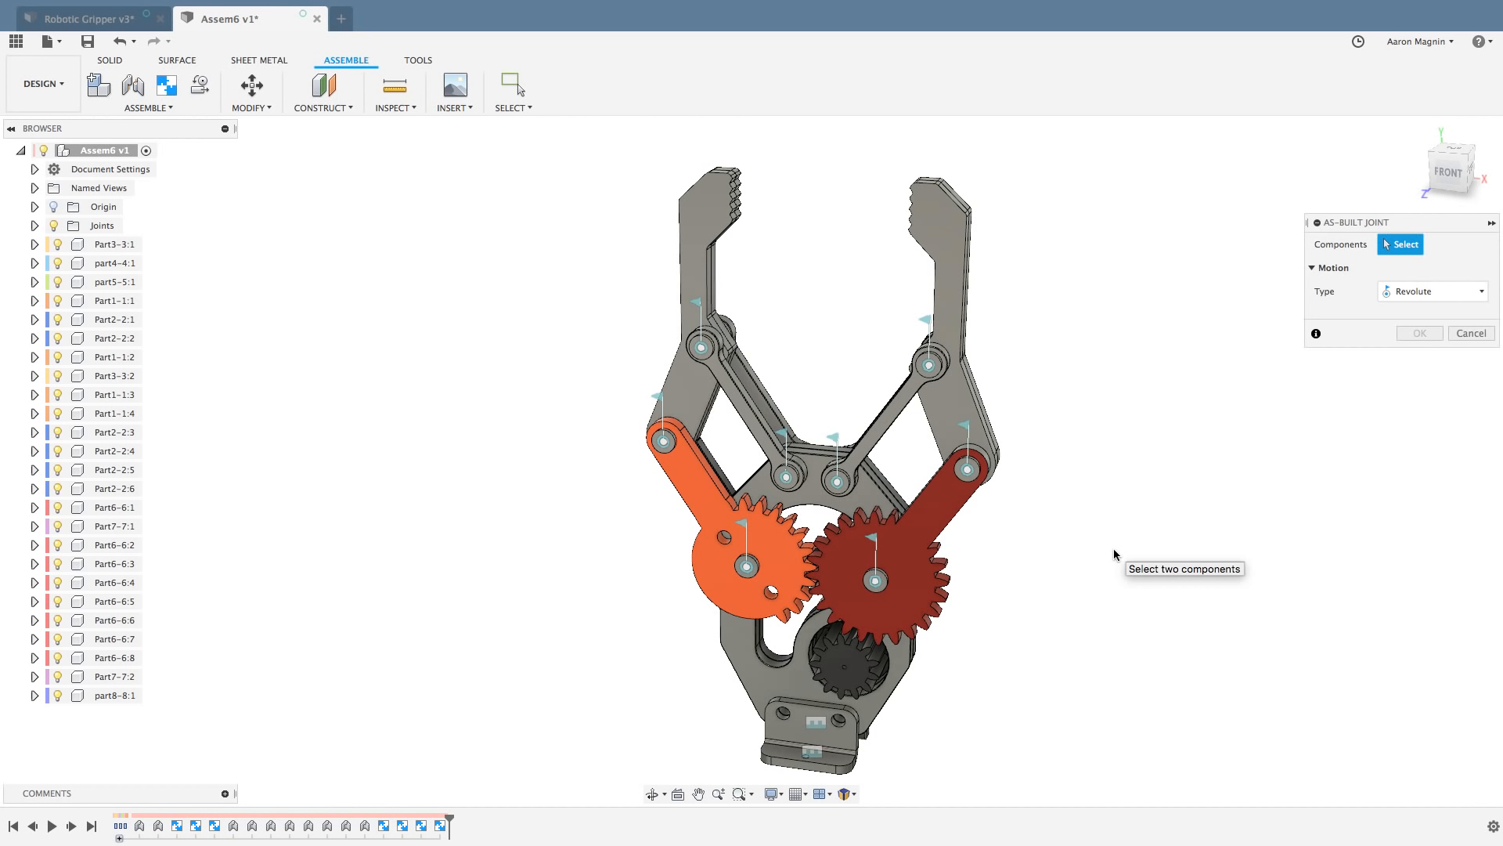
click(836, 673)
click(786, 686)
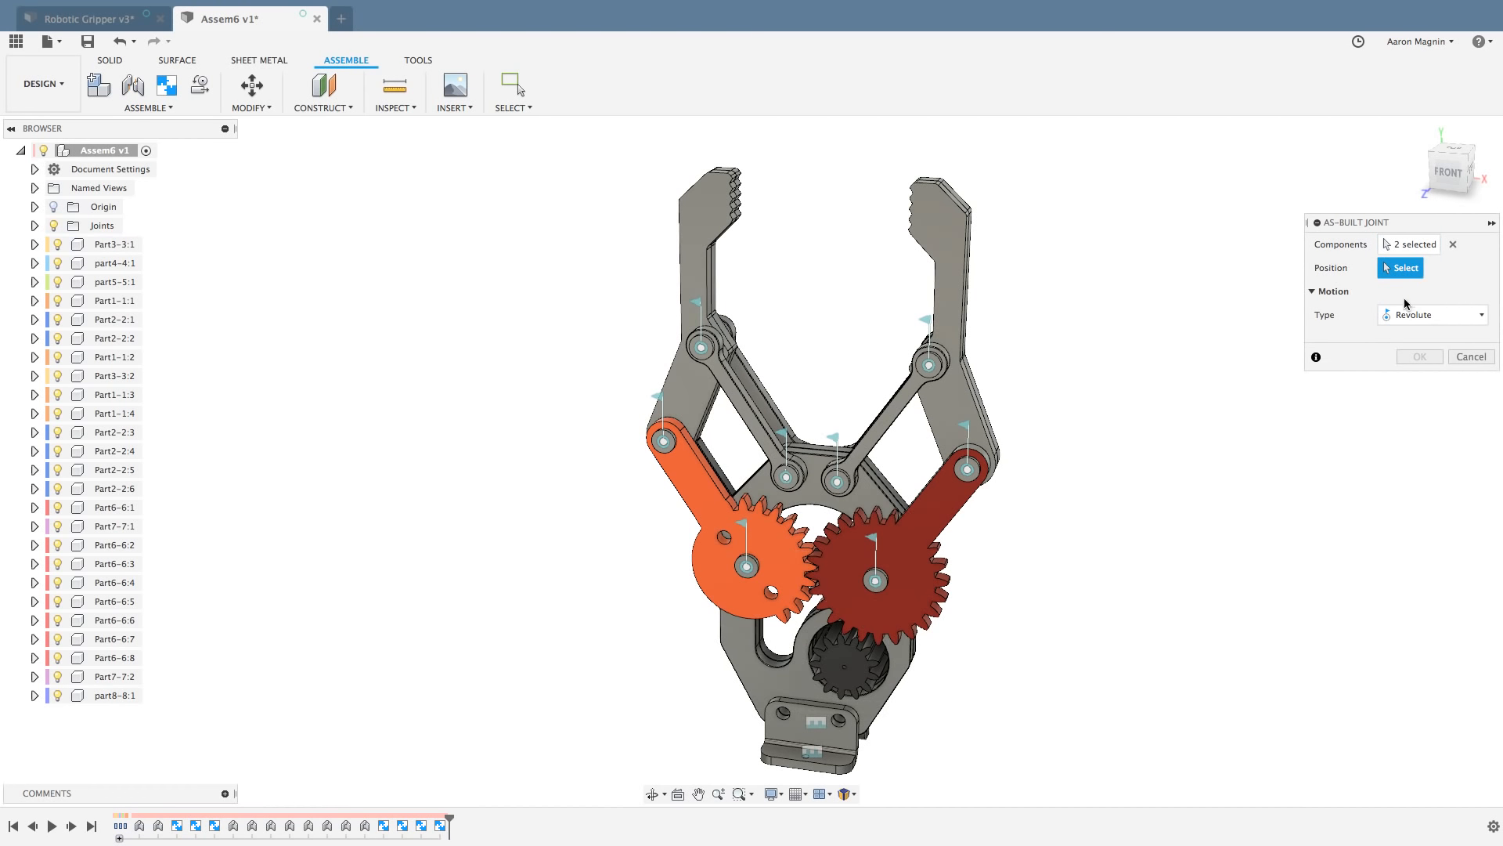
click(850, 673)
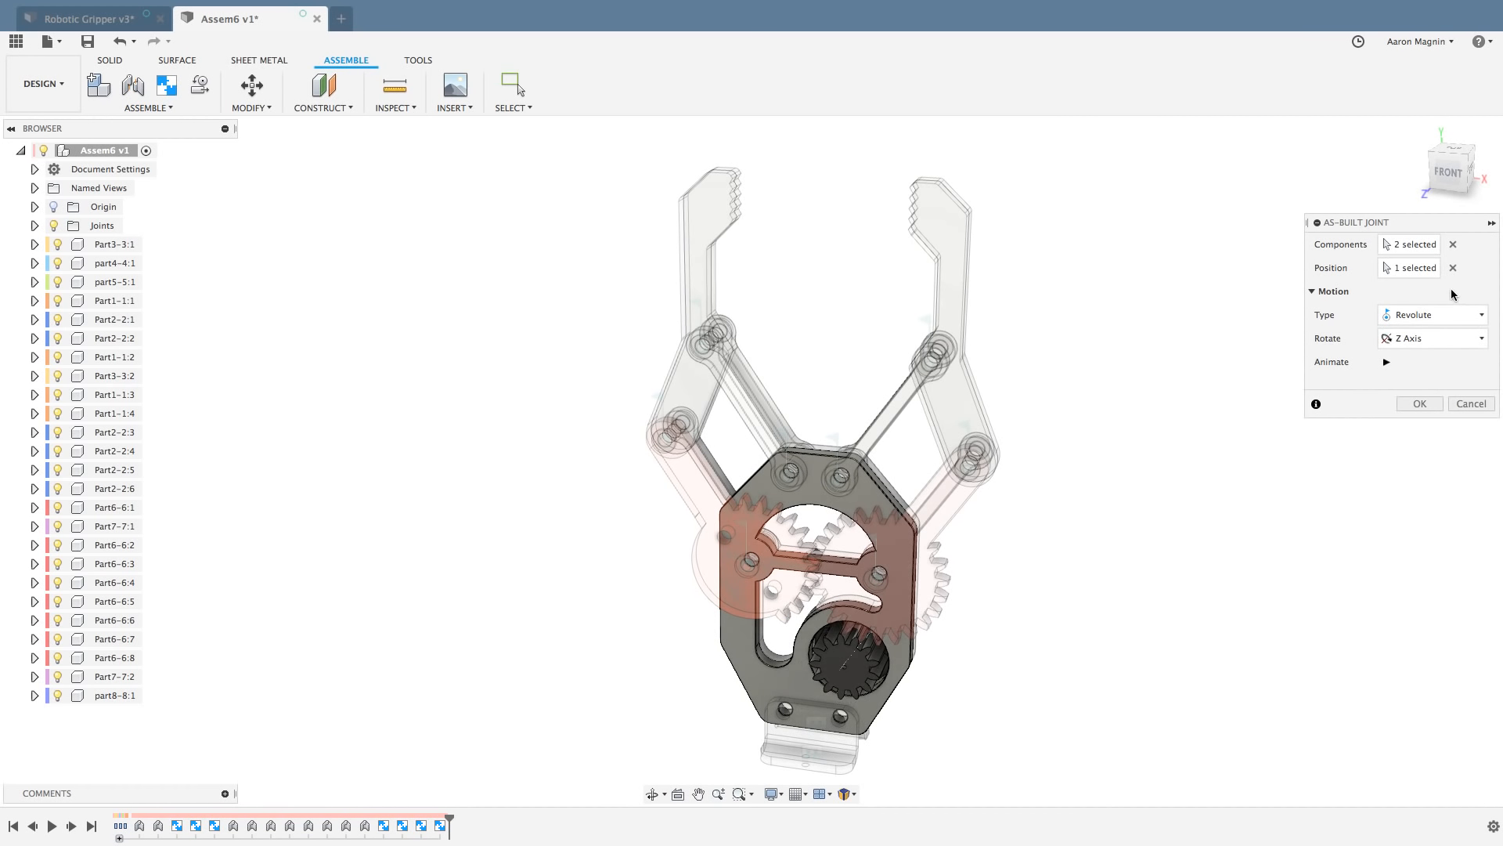
shift+middle_drag(940, 712, 988, 696)
scroll(932, 690, down, 3)
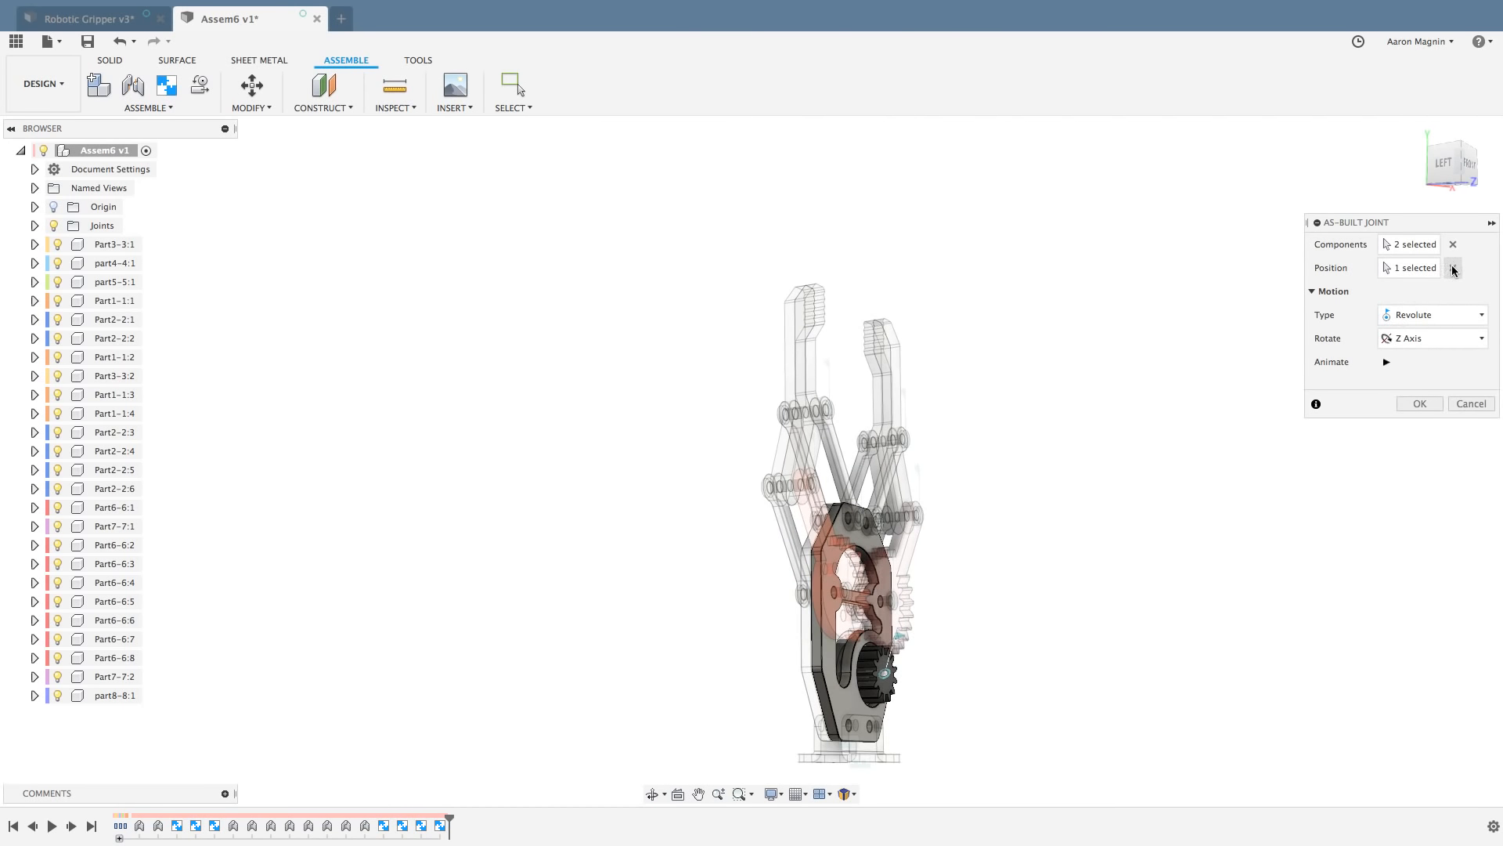
click(1454, 268)
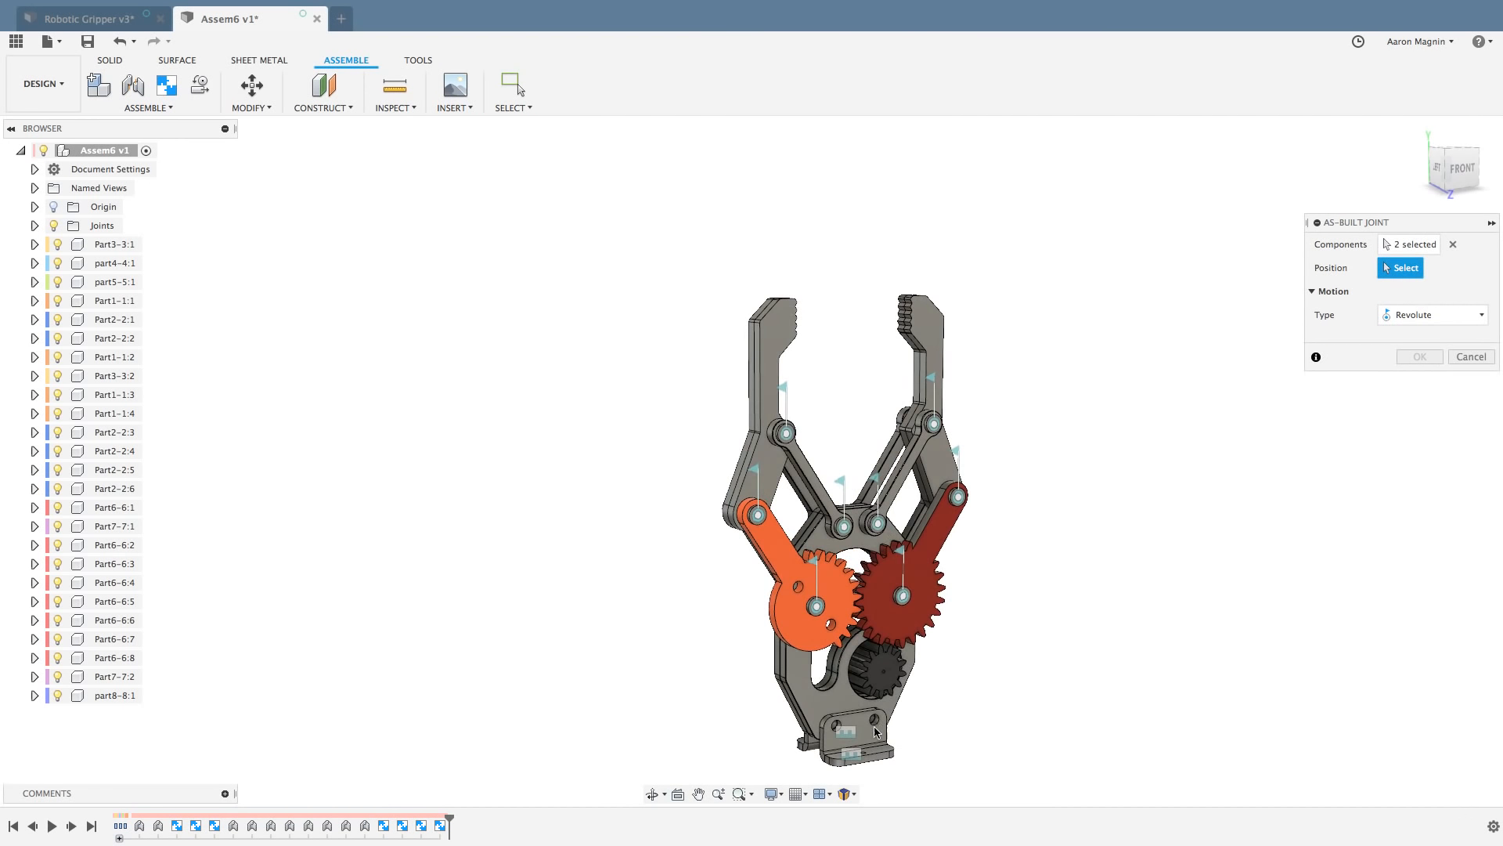
click(853, 691)
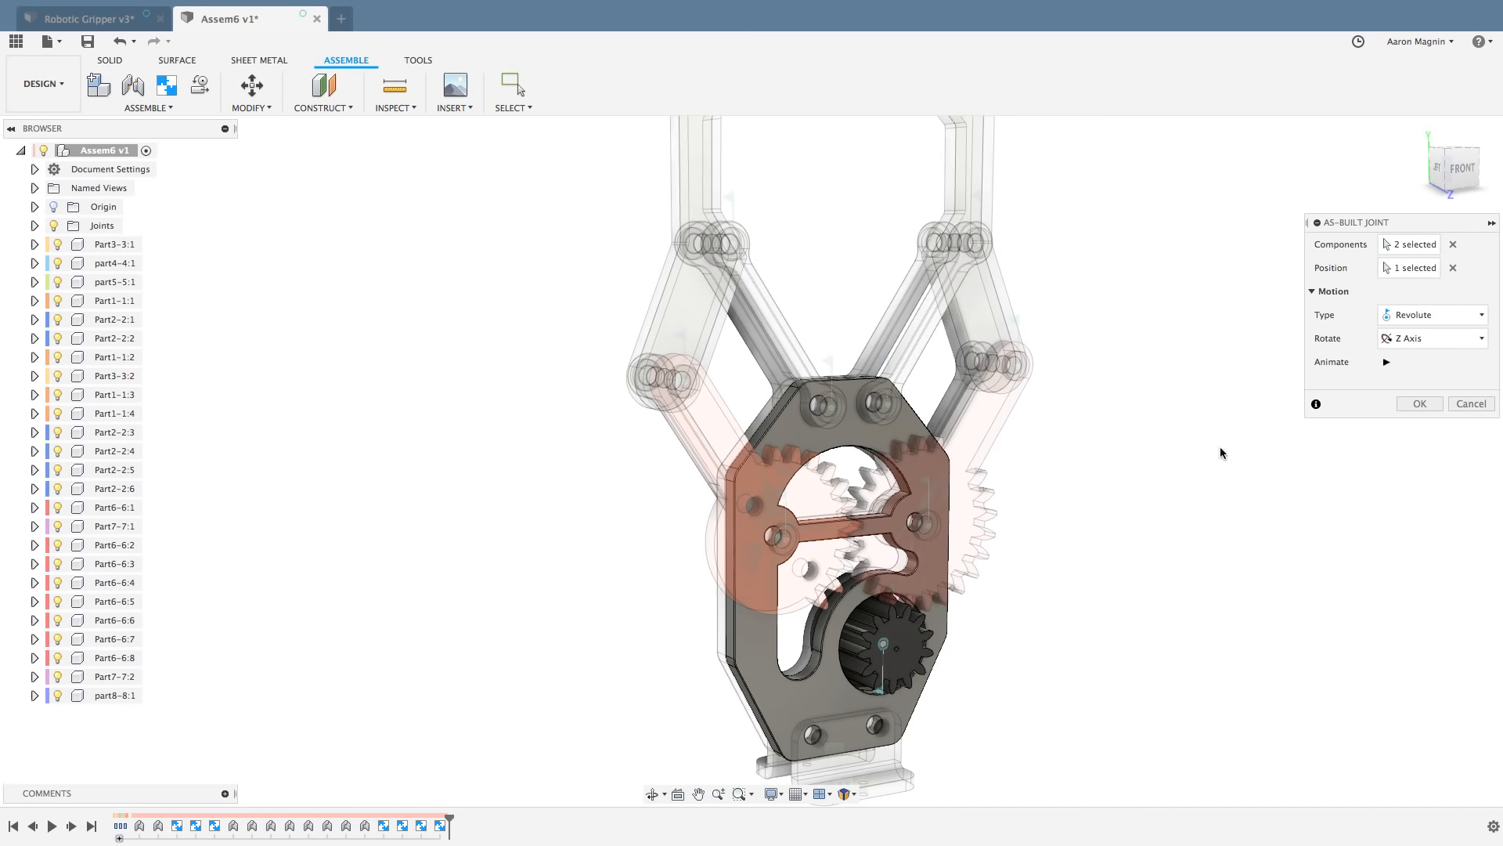
click(1454, 268)
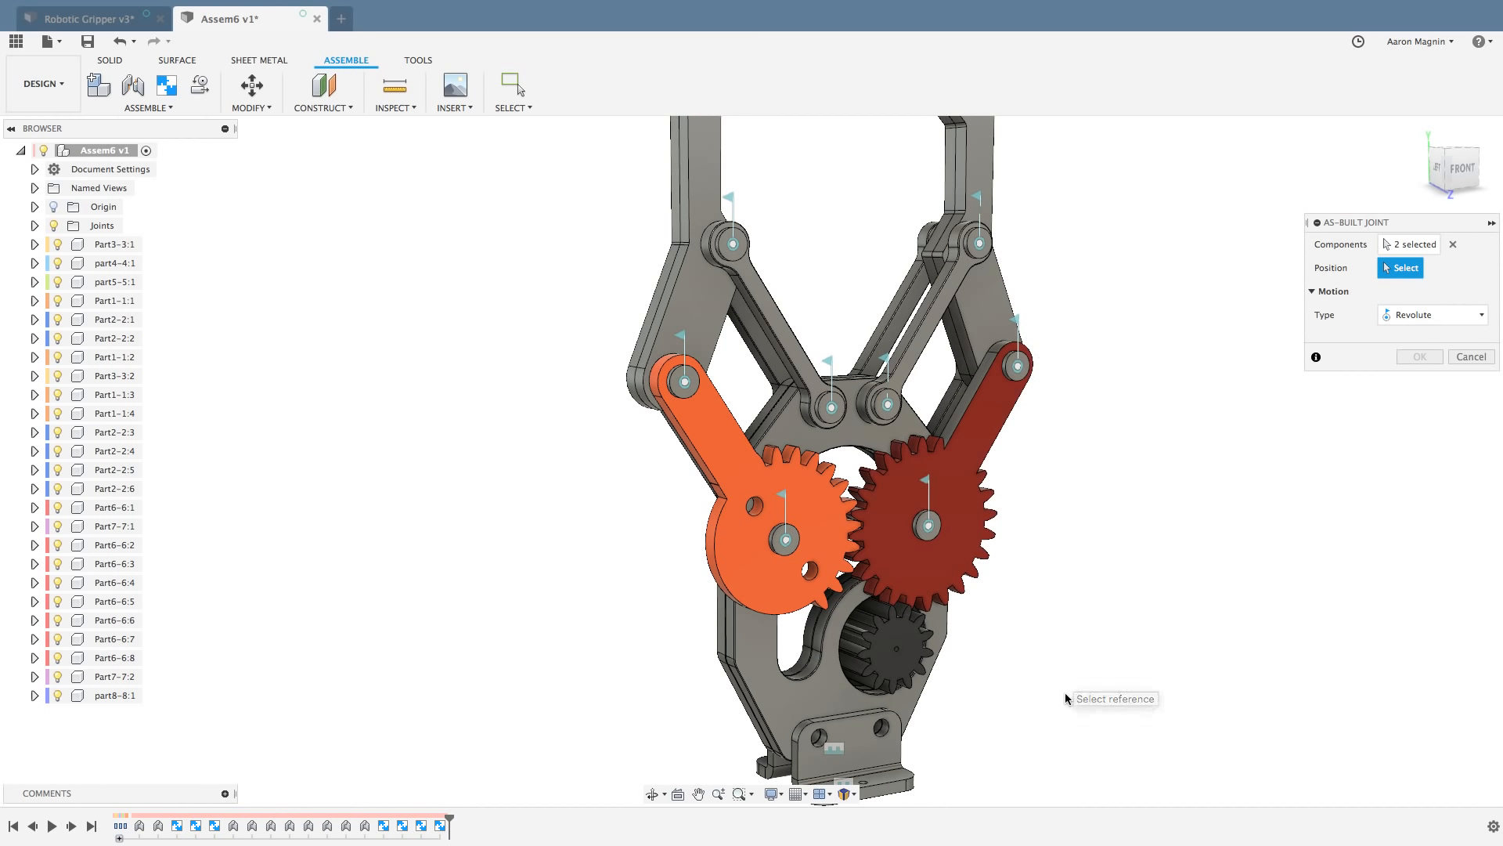
middle_drag(1002, 661, 980, 636)
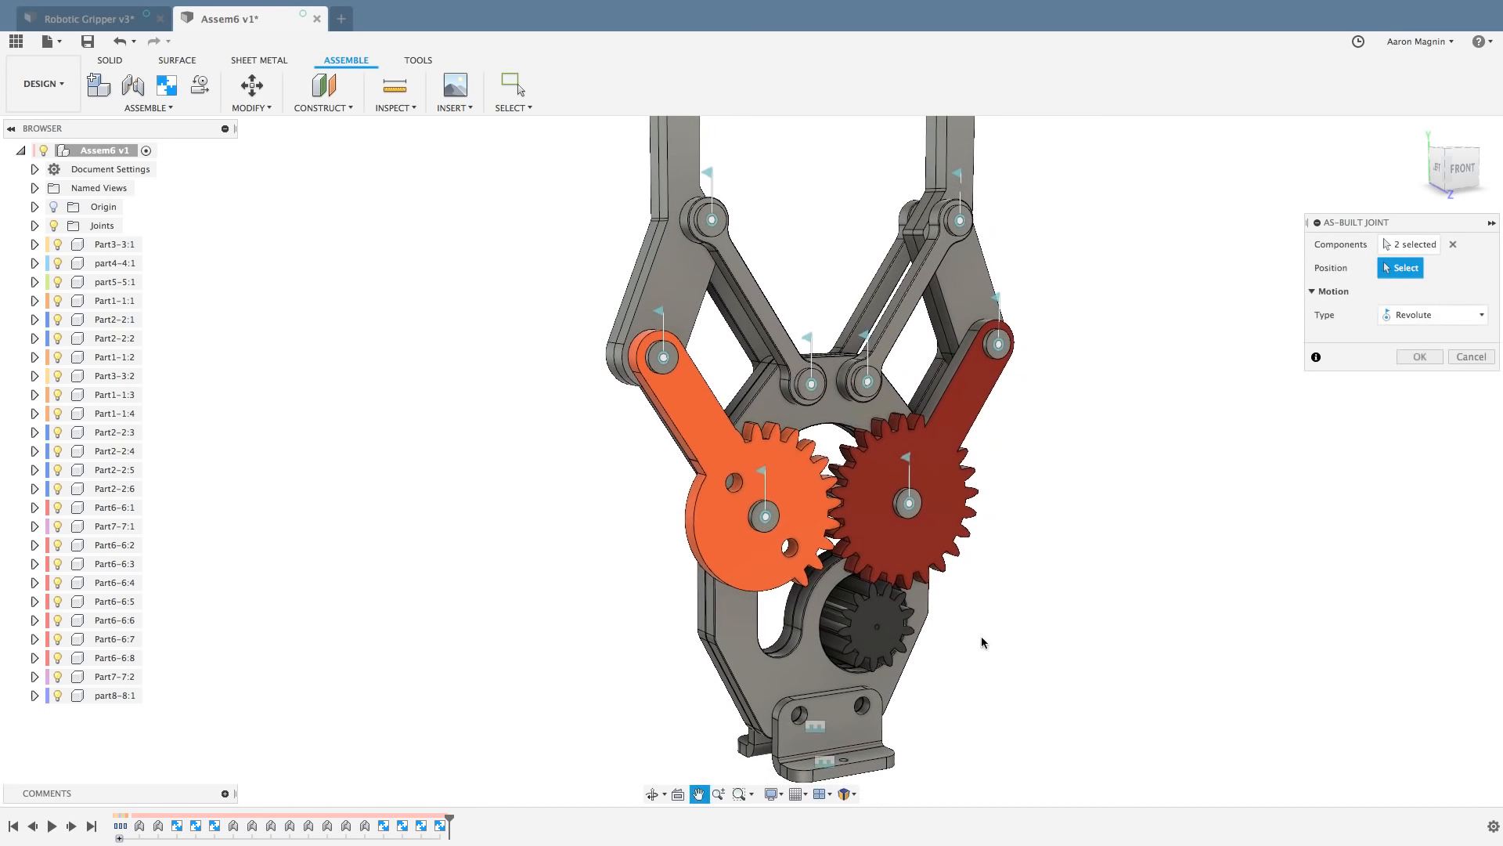
click(830, 653)
click(827, 653)
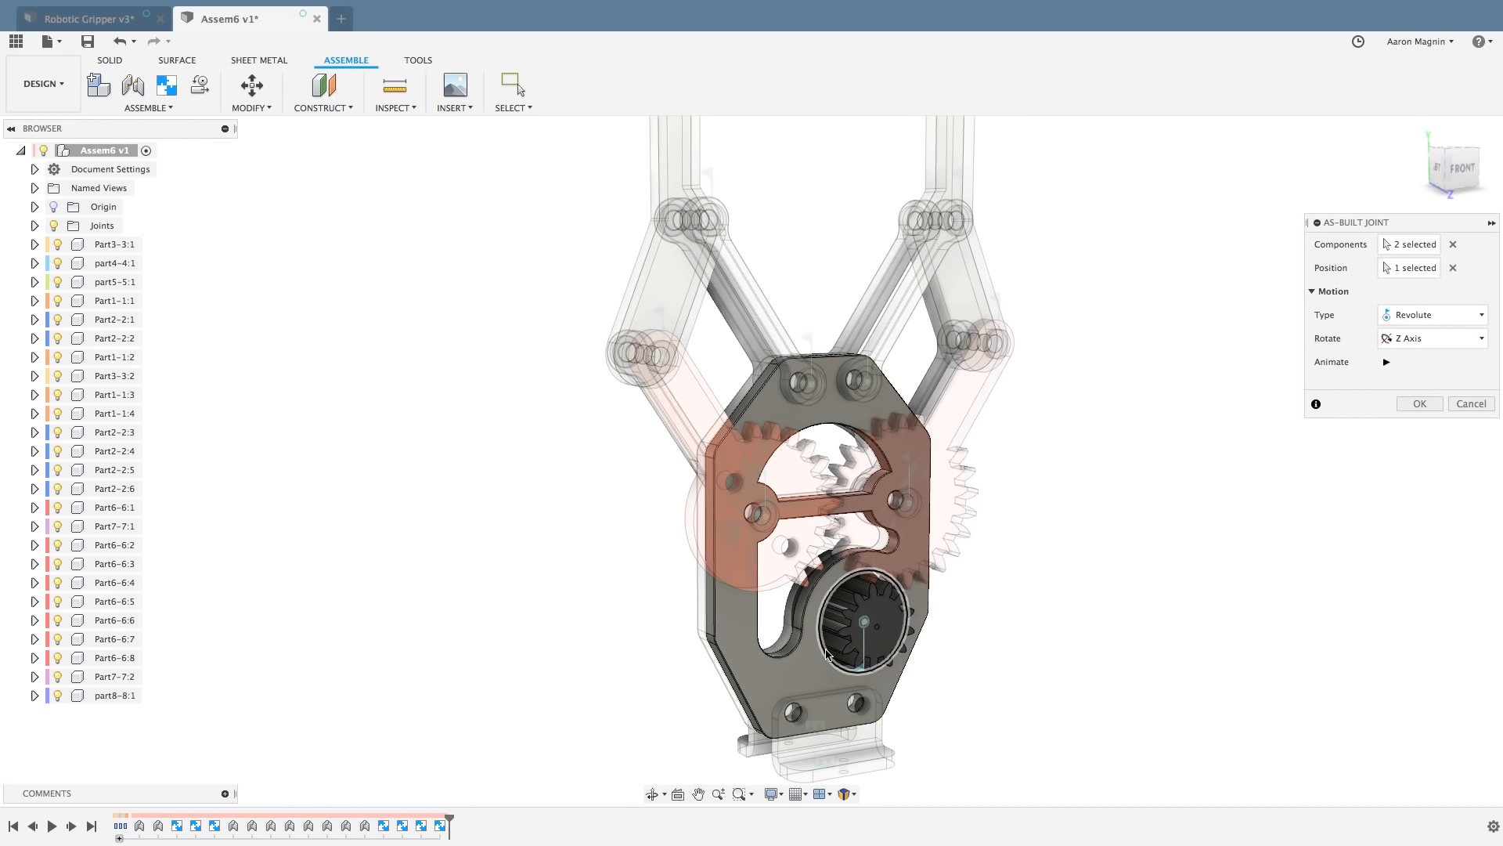
click(1411, 409)
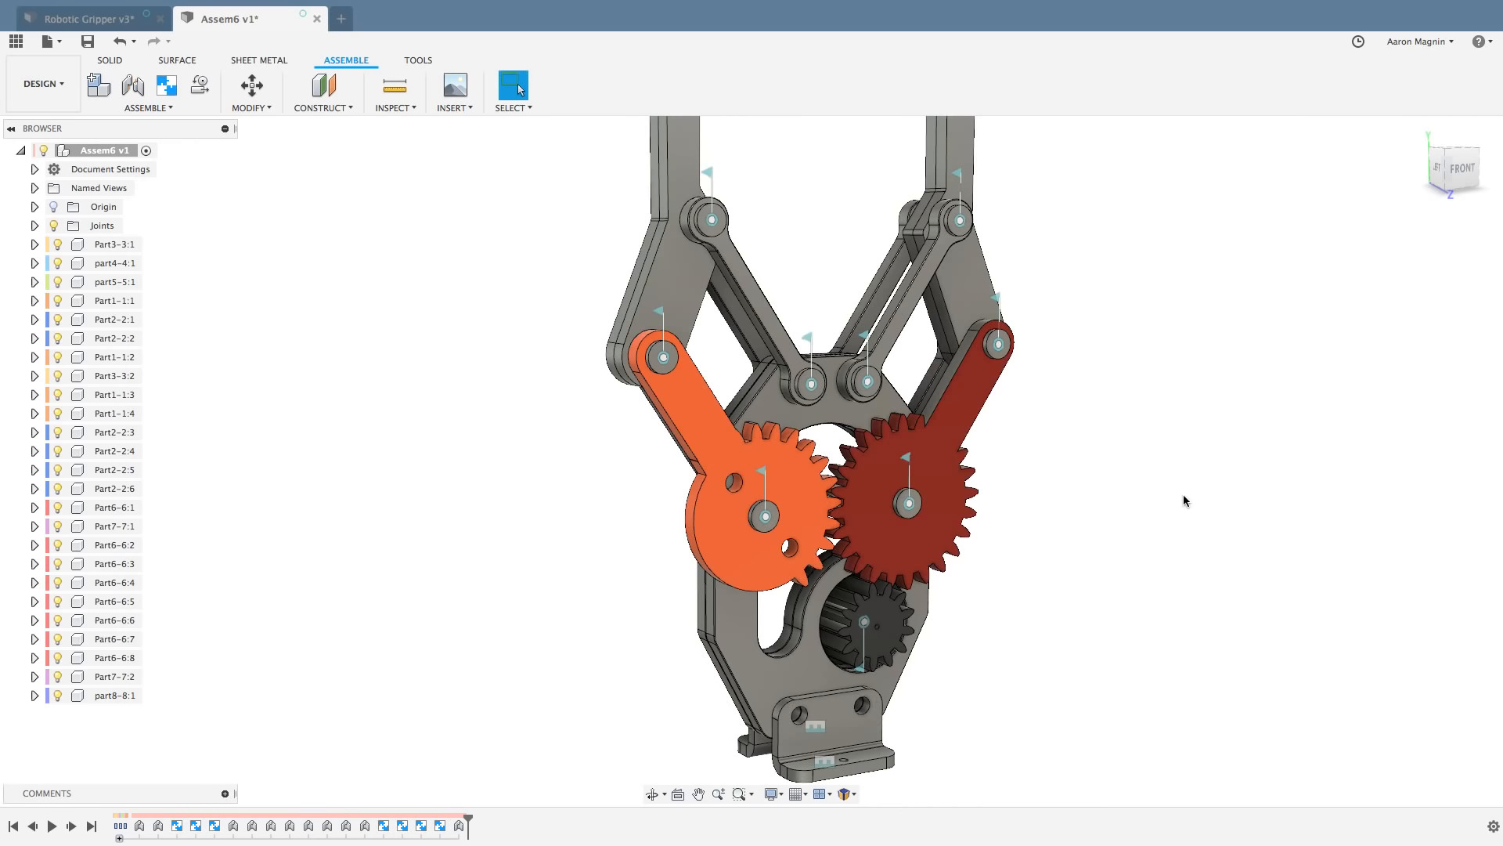
Step: Test the gripper's motion by moving the red gear arm slightly, and undo the move
scroll(1159, 498, down, 3)
middle_drag(1157, 502, 1082, 543)
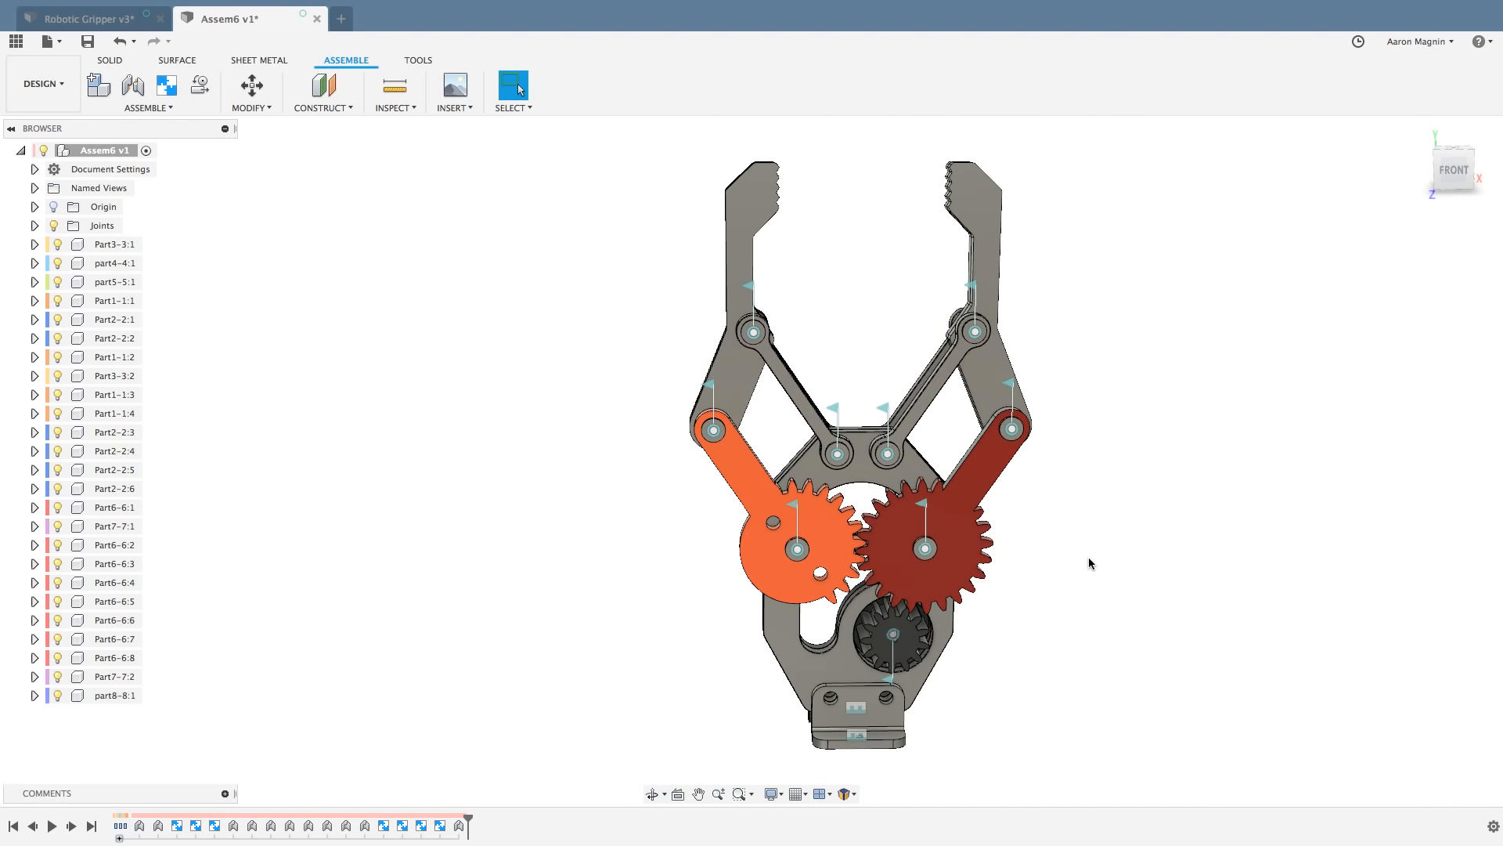
mouse_move(1000, 464)
mouse_down()
mouse_move(1020, 491)
mouse_move(999, 466)
mouse_up()
key(super+z)
scroll(867, 537, up, 8)
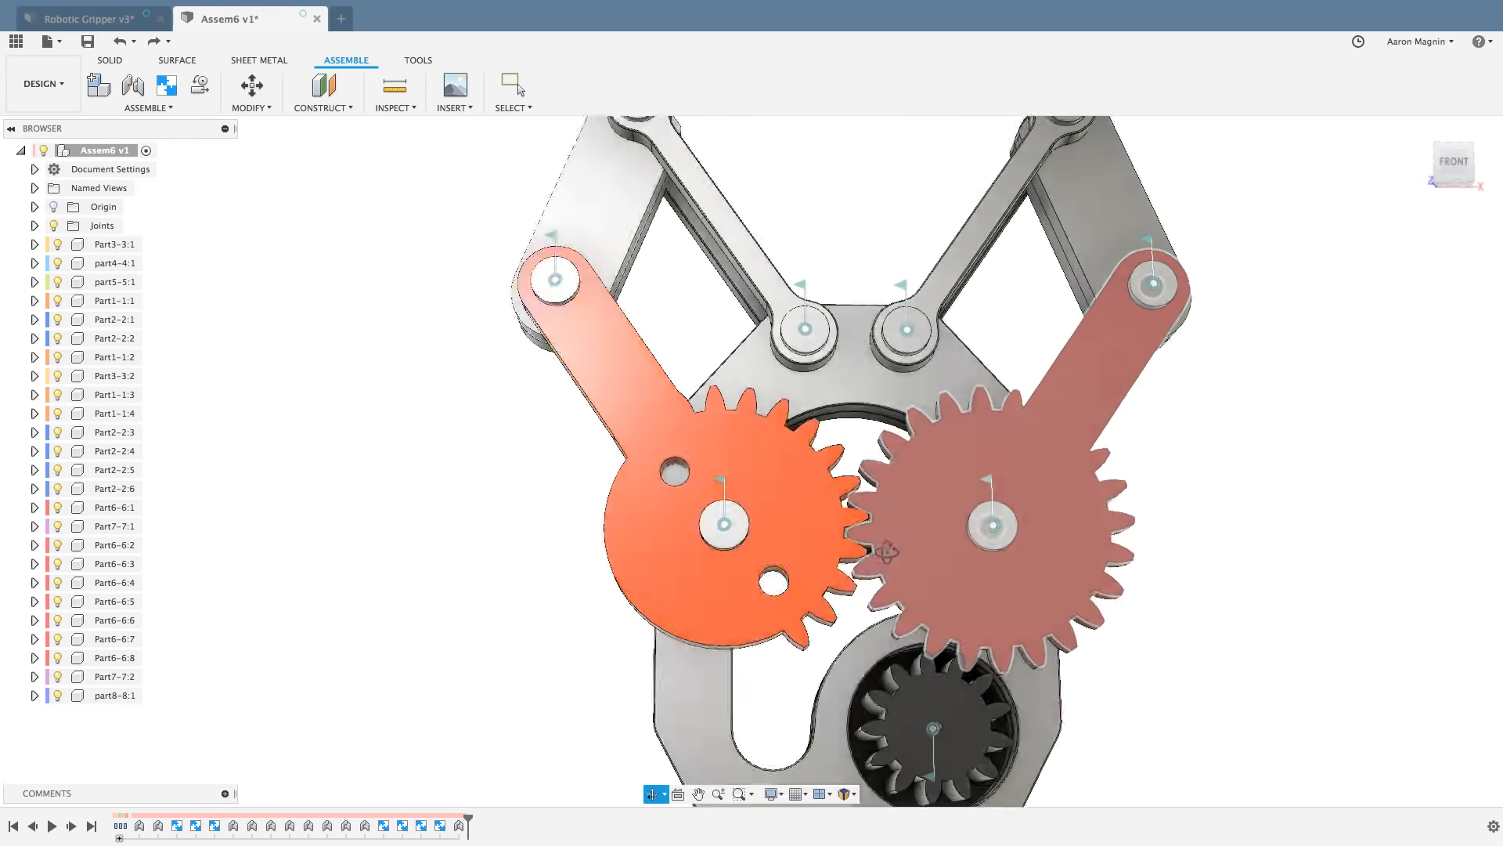
shift+middle_drag(887, 551, 846, 615)
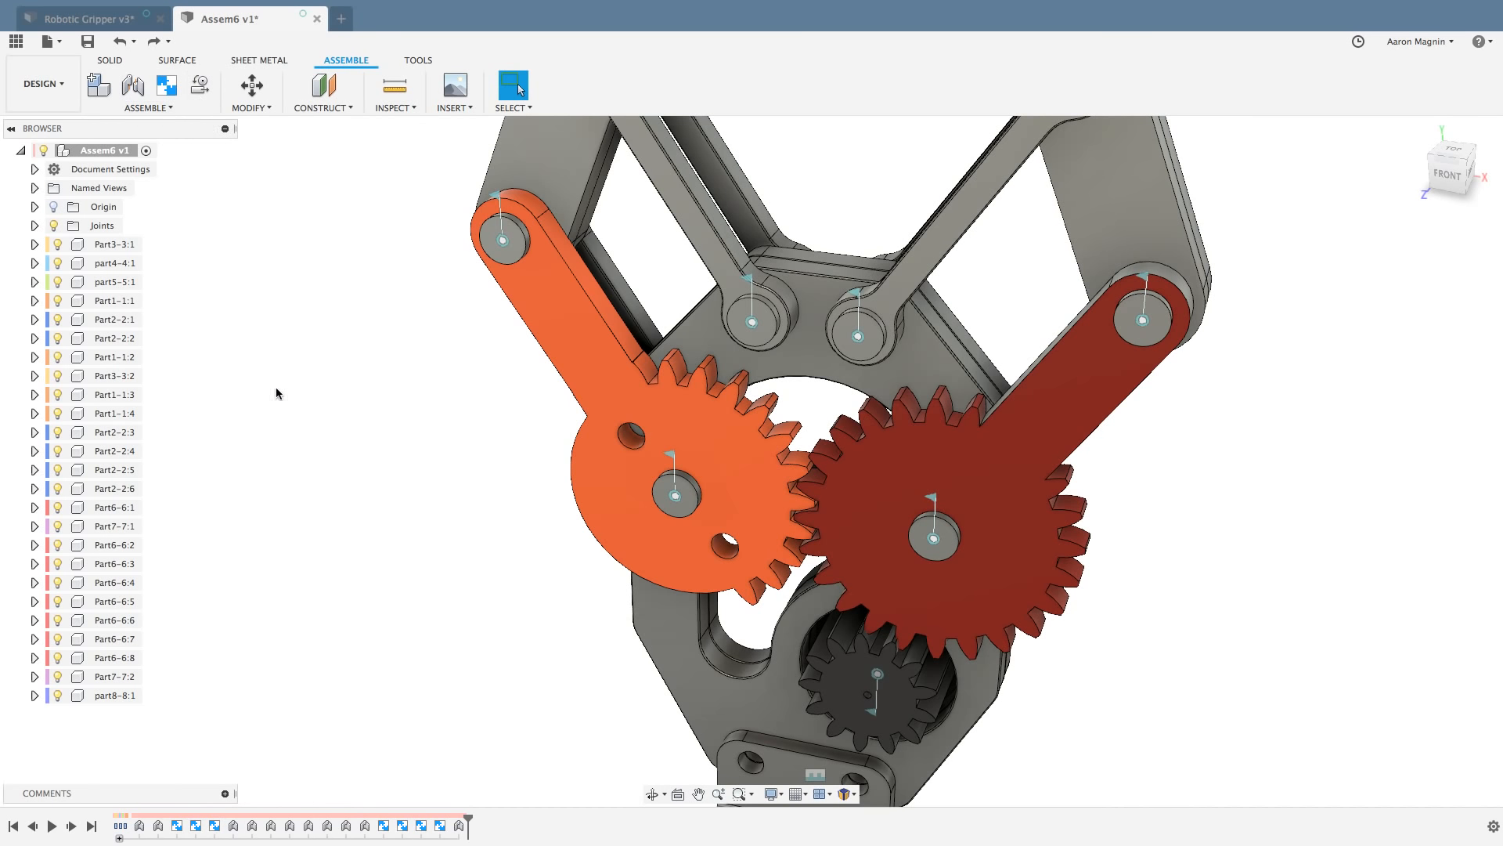
text(s)
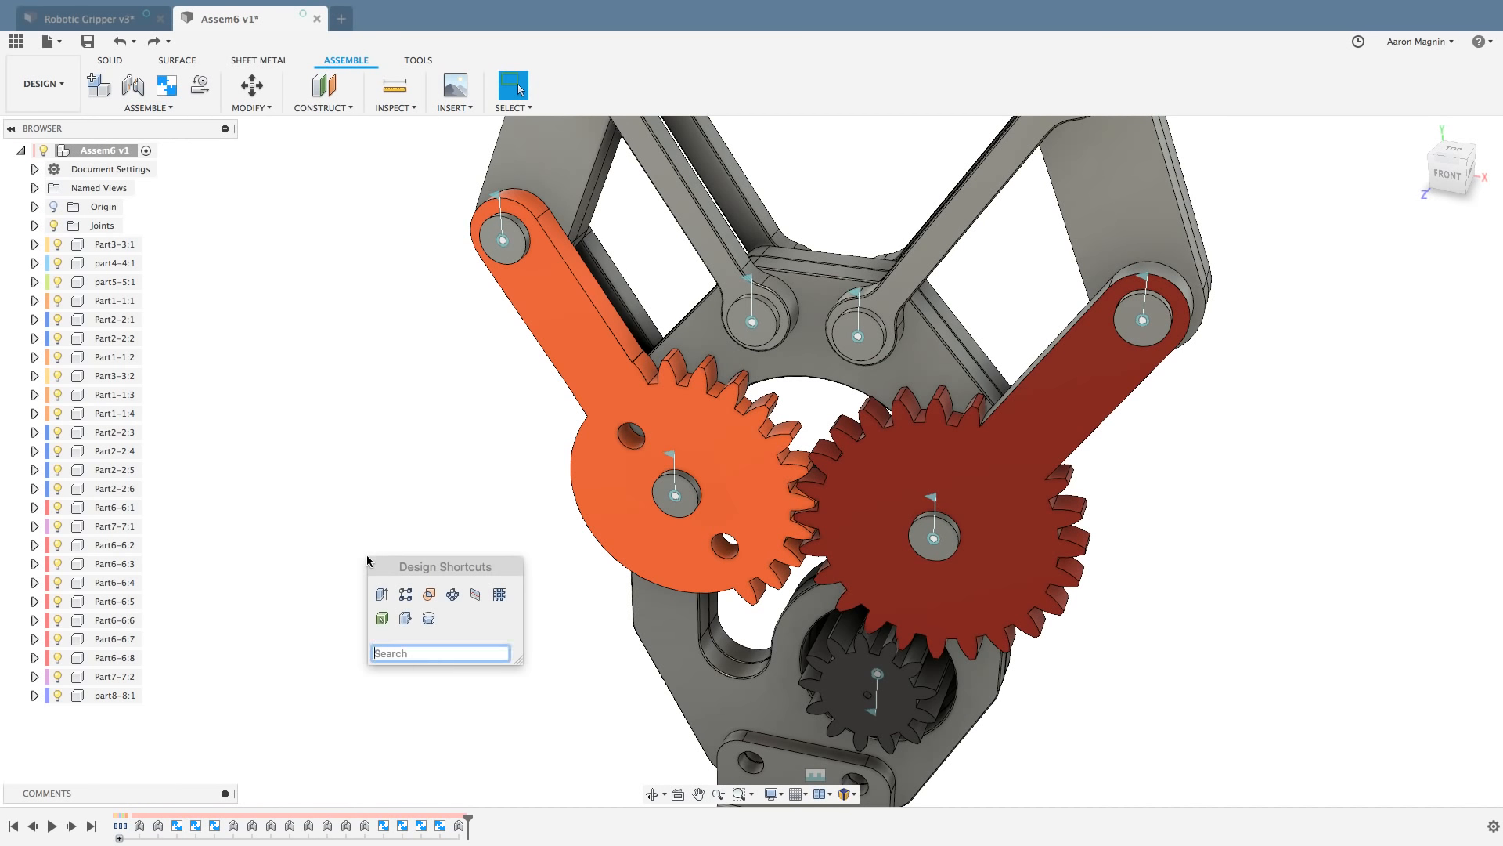
text(mot)
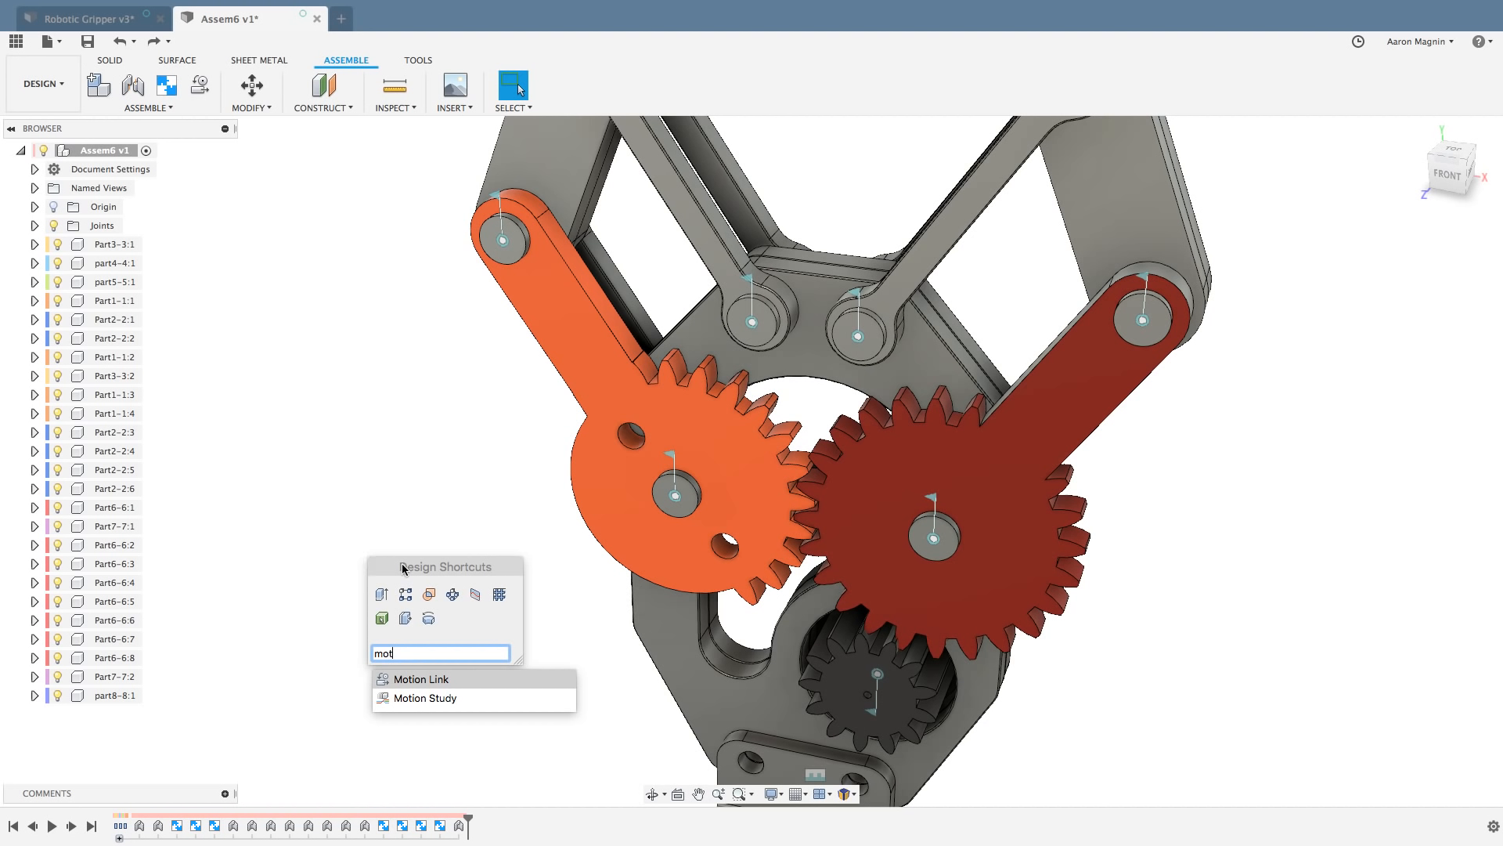
click(110, 61)
click(177, 61)
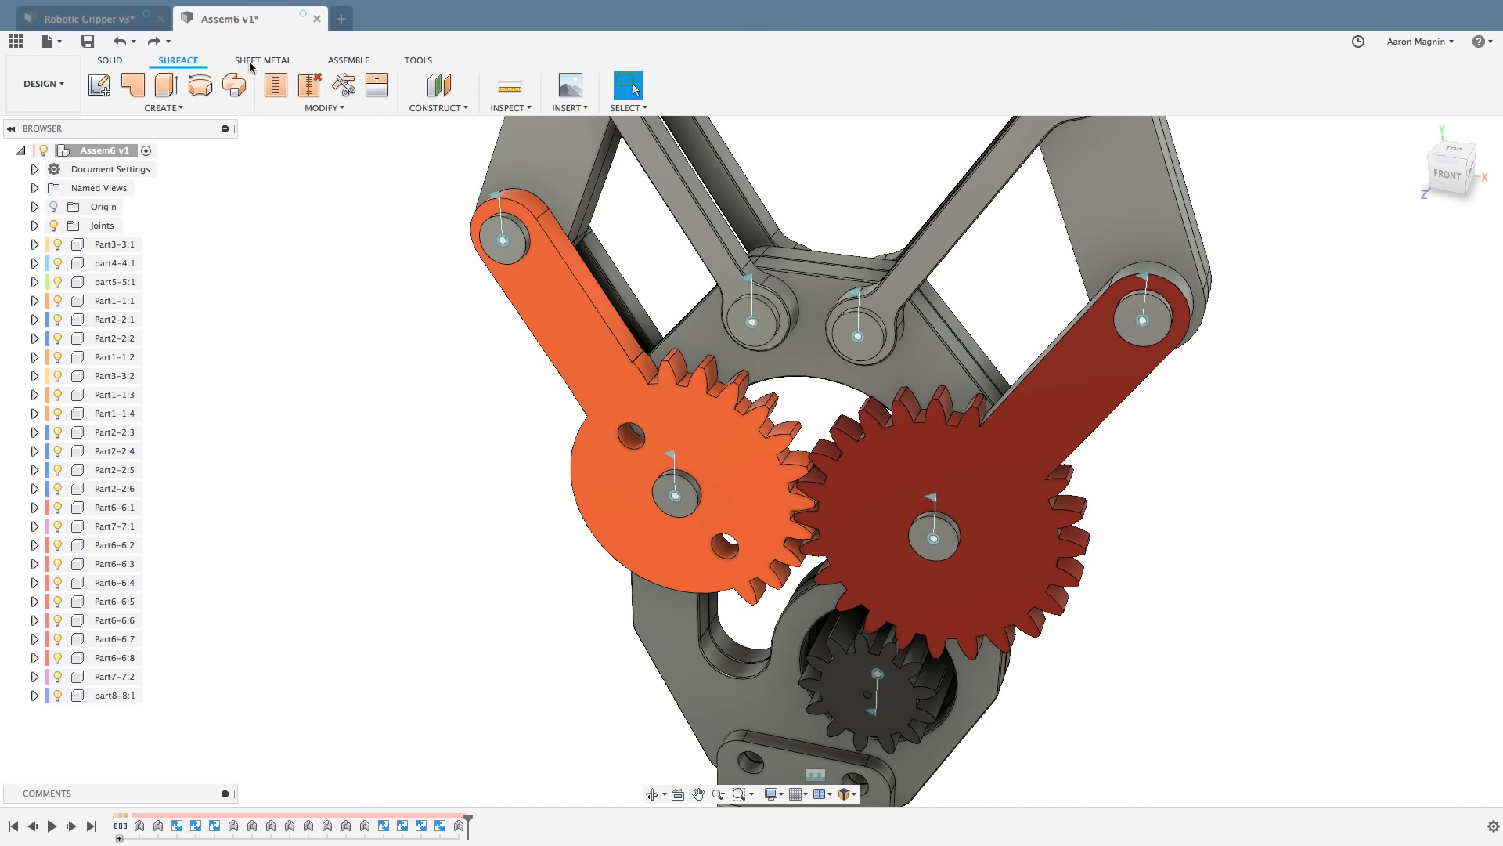
click(288, 63)
click(348, 61)
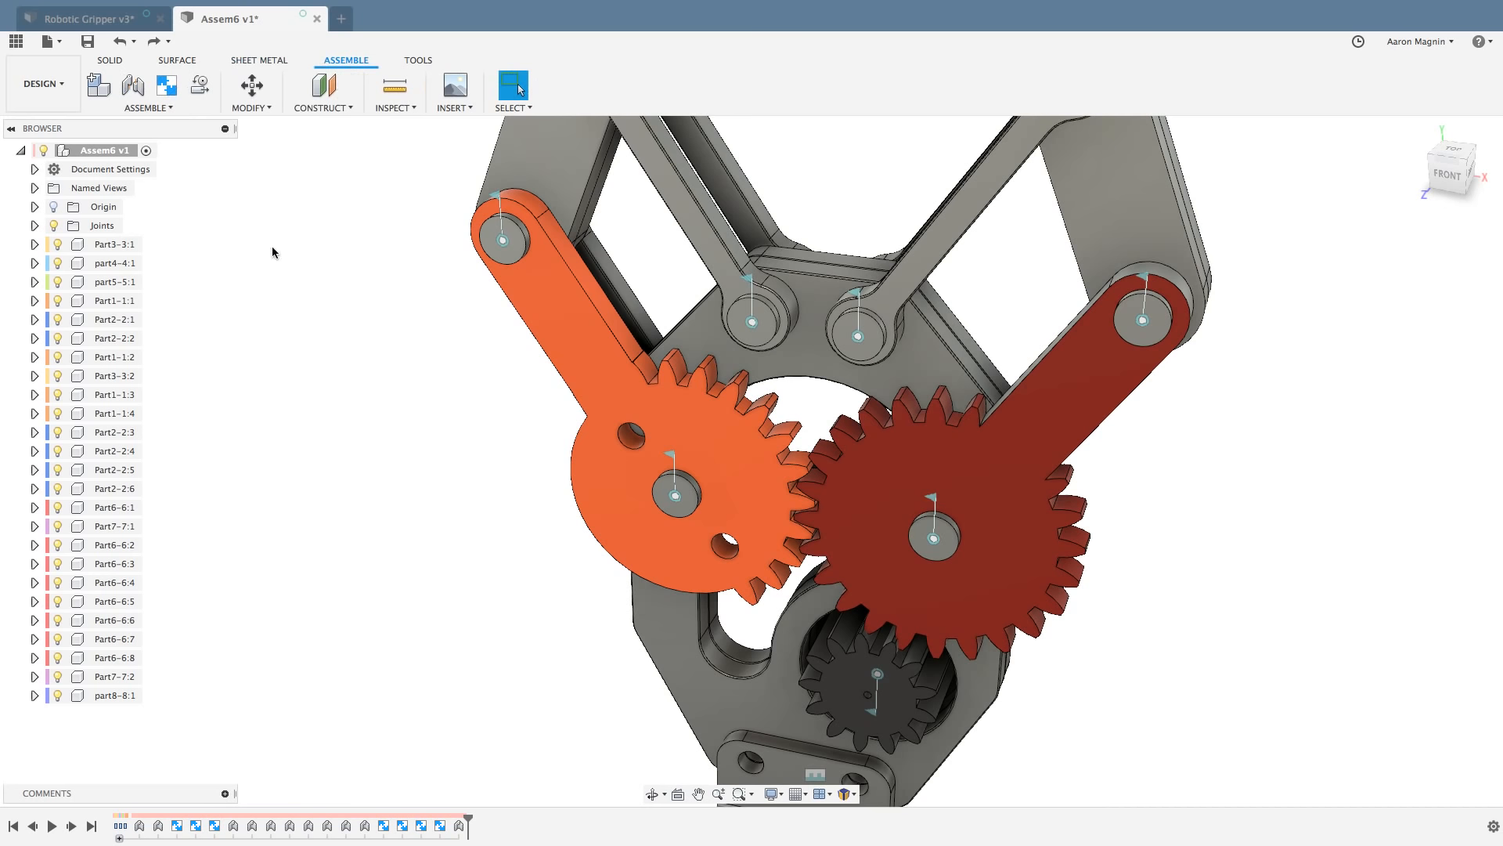
key(s)
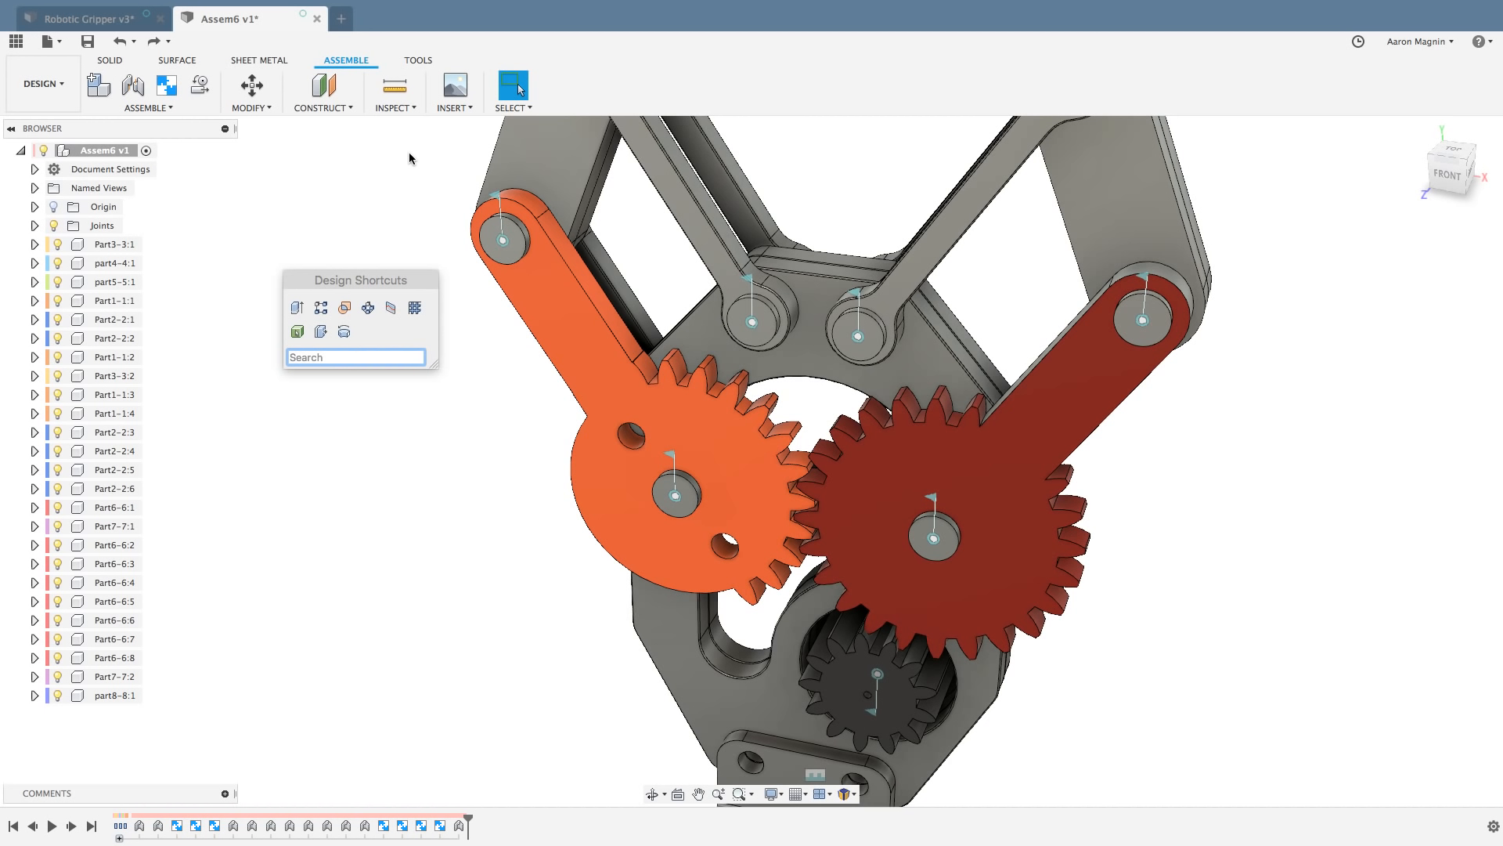
key(s)
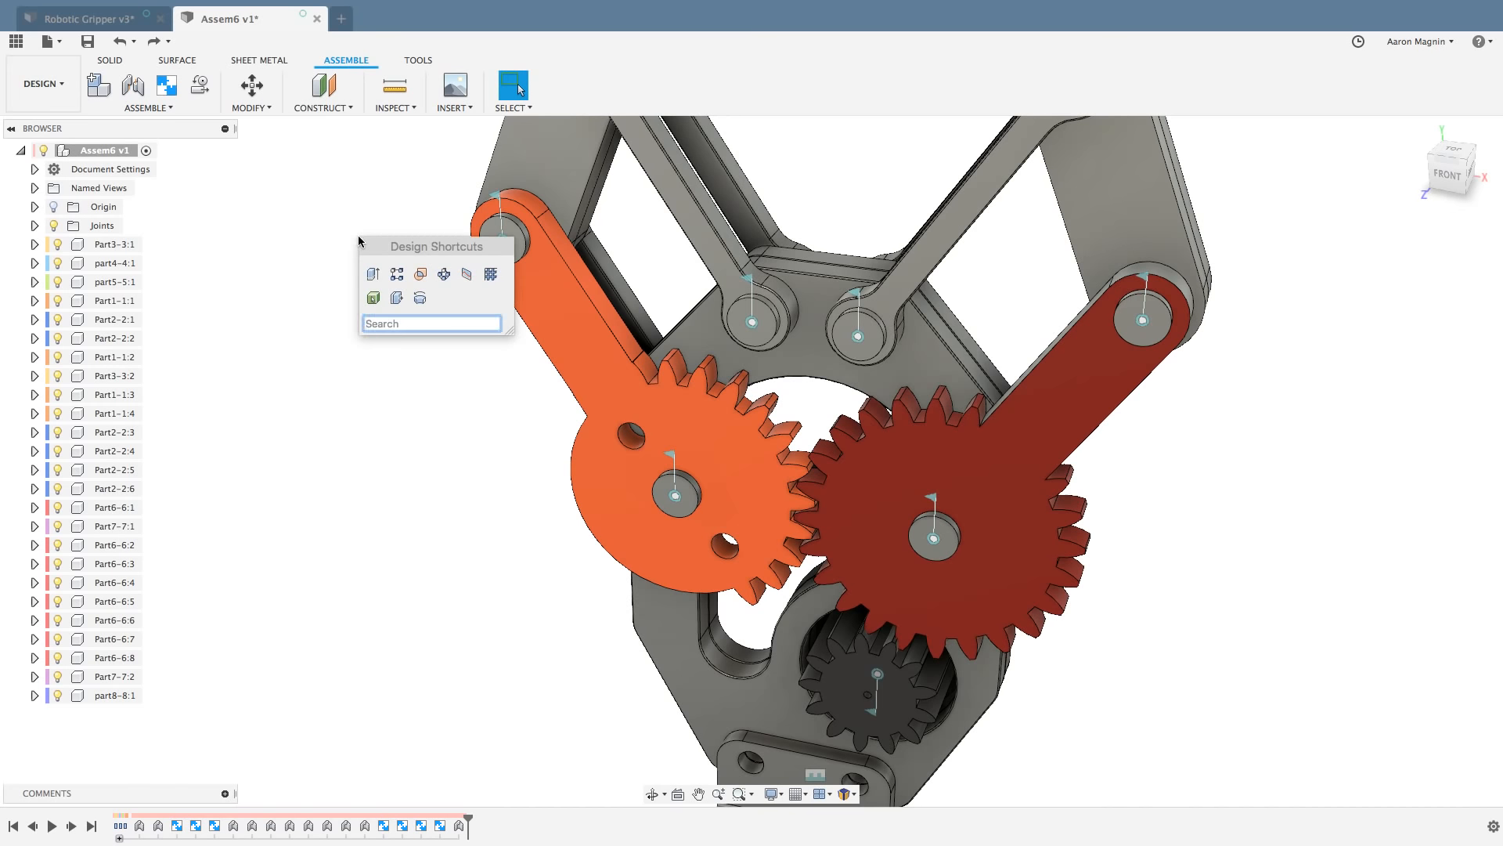
click(69, 95)
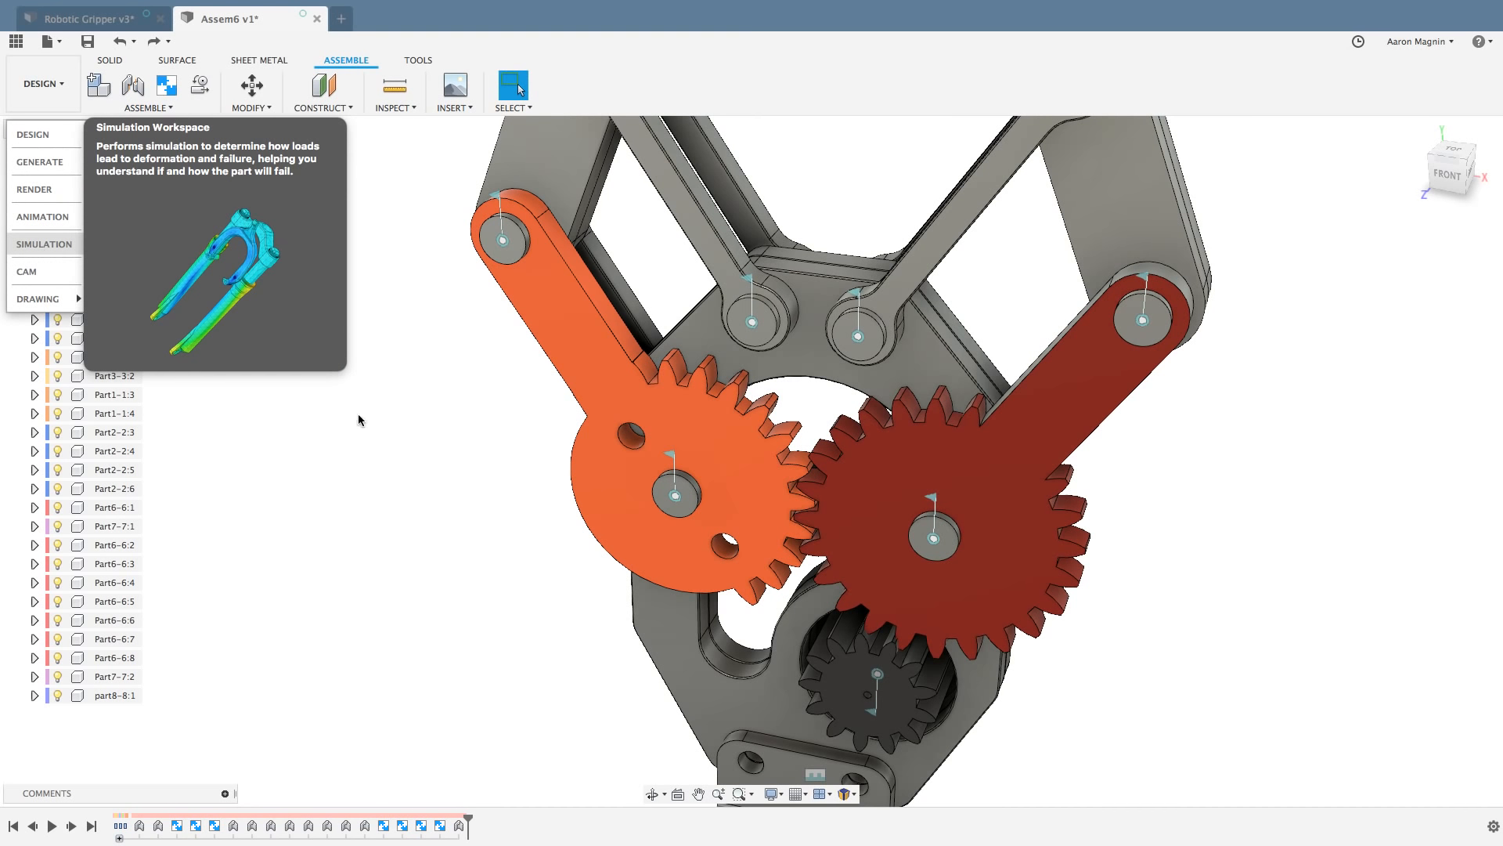
click(357, 465)
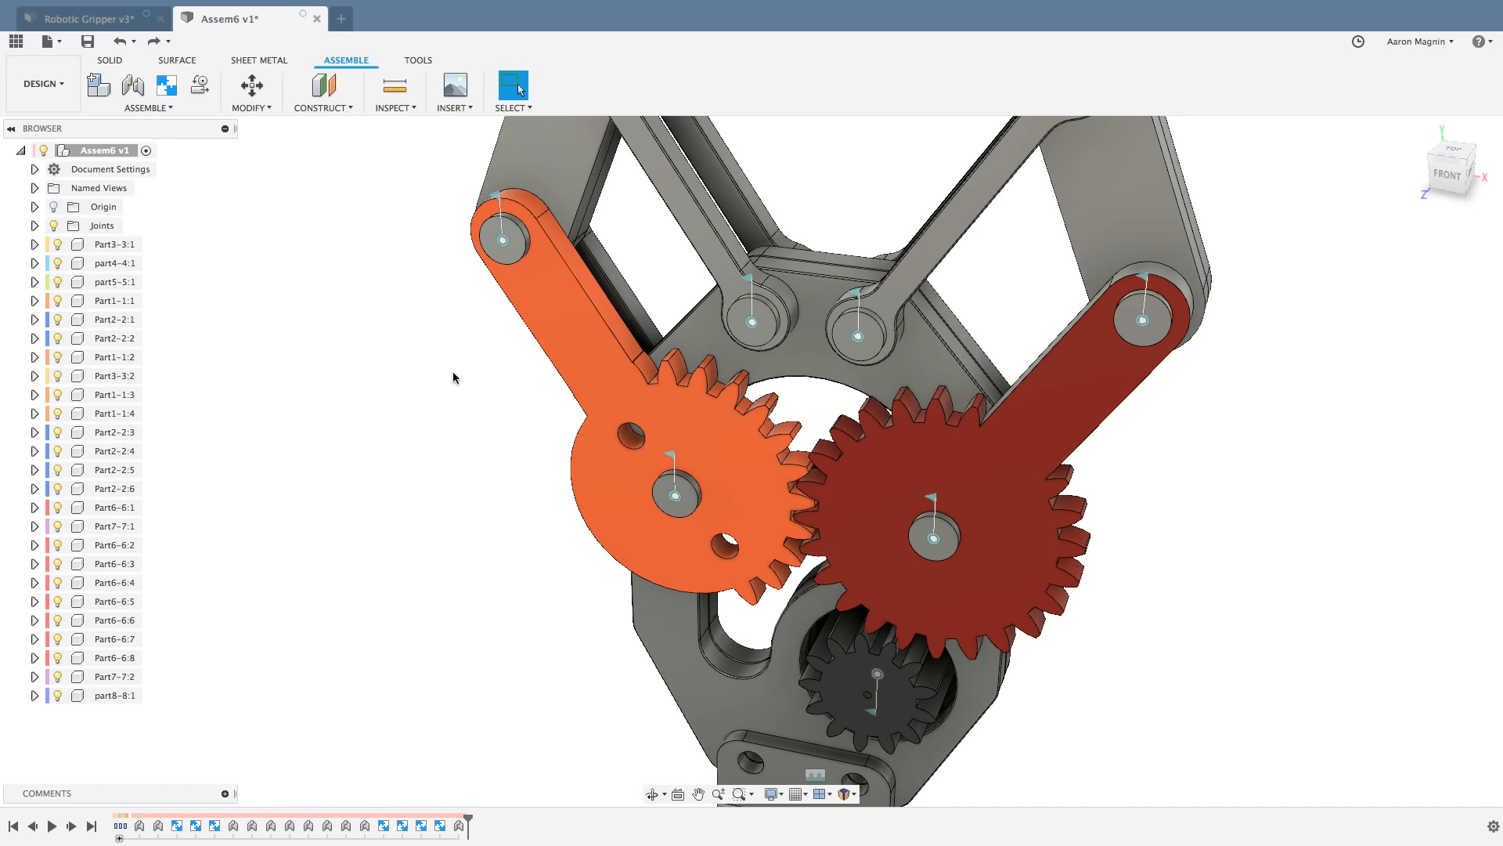
key(s)
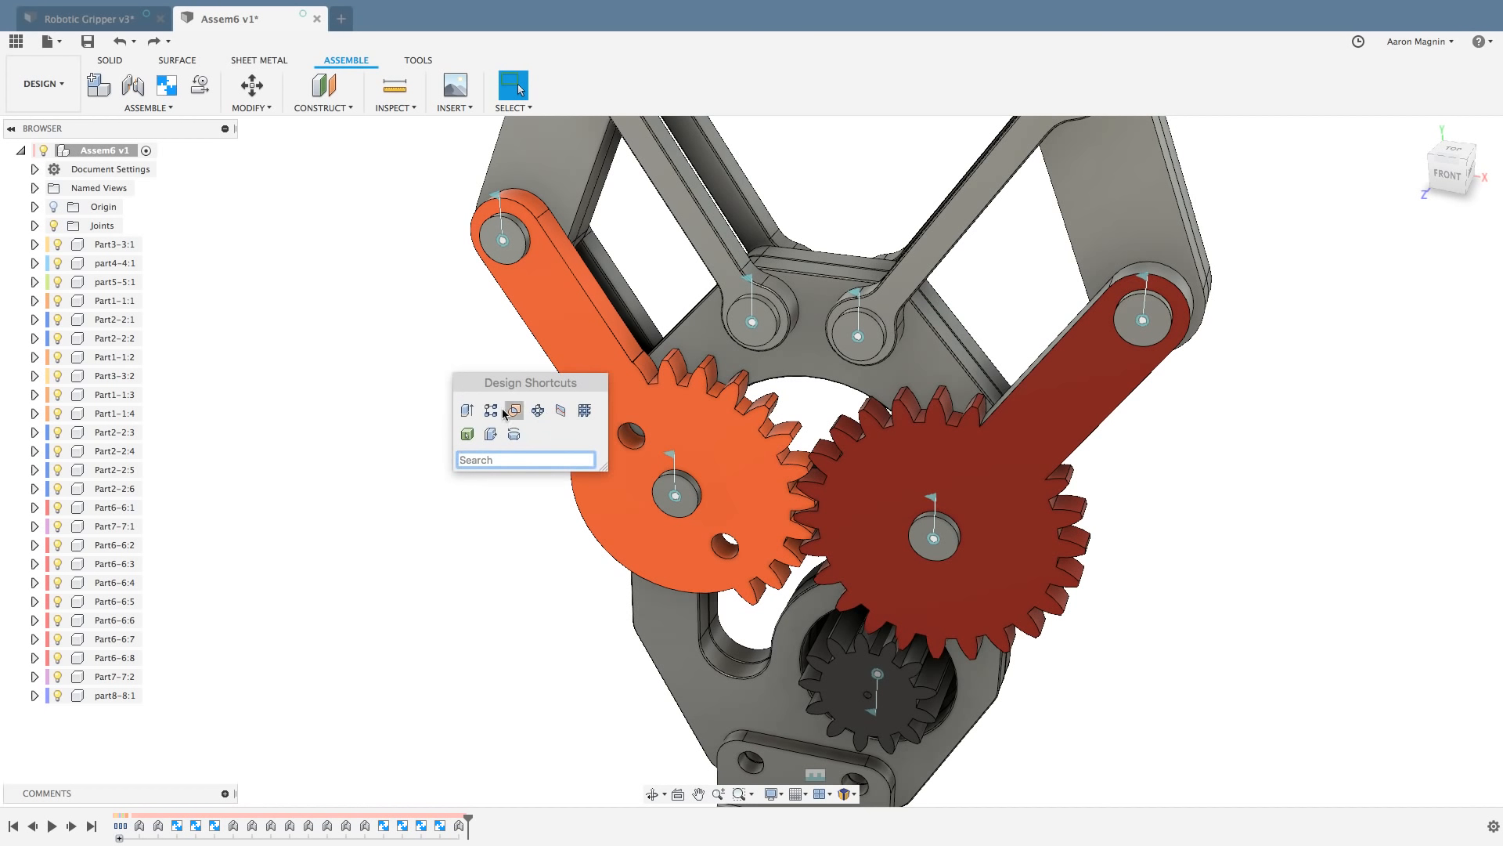
click(370, 442)
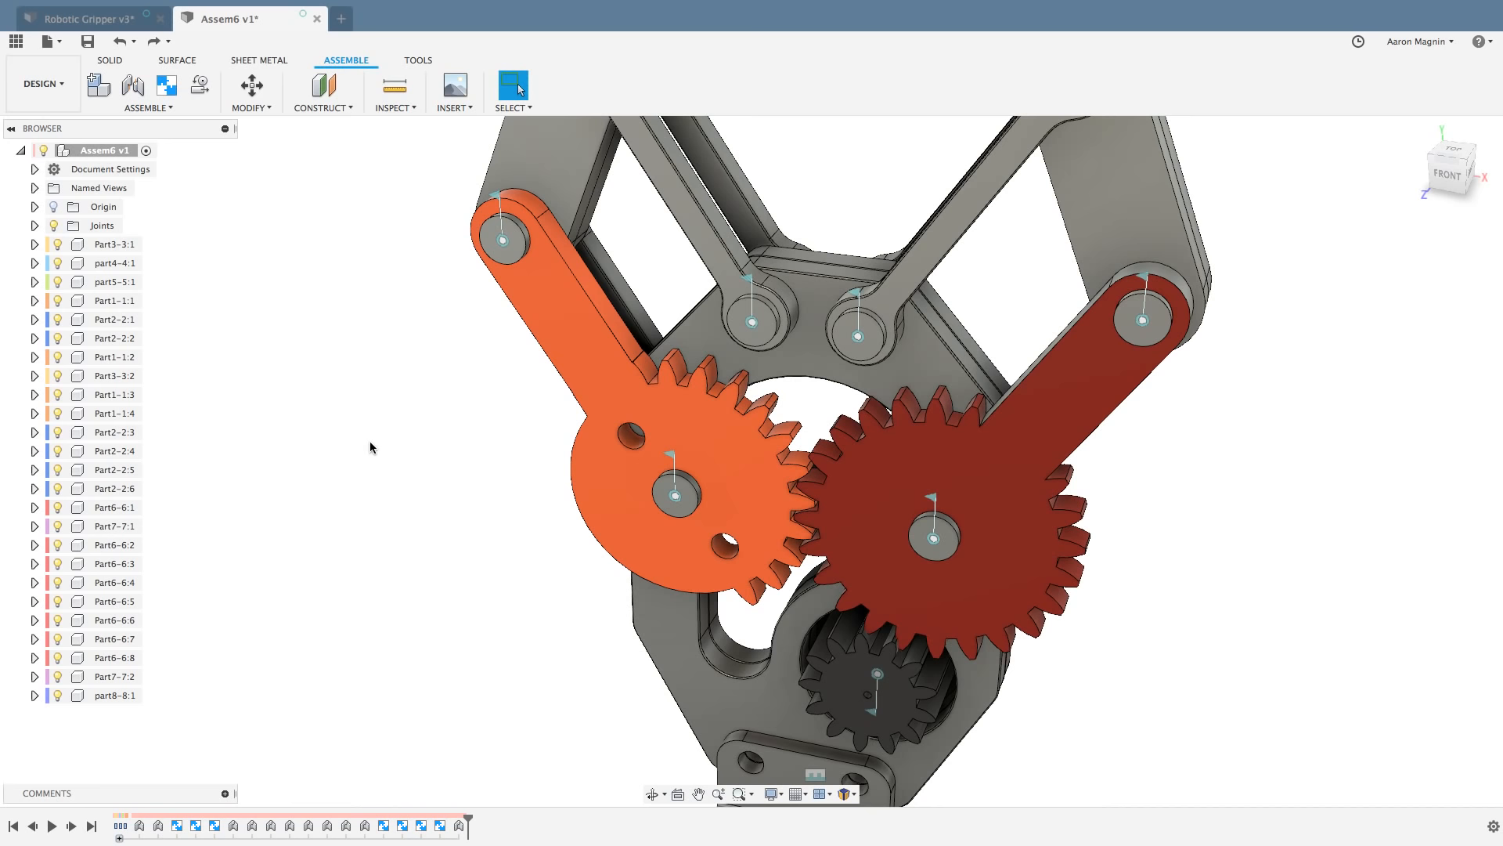
Step: Create a motion link between the orange and red gears' revolute joints with angles of 360 deg and -360 deg, and preview its animation
text(smo)
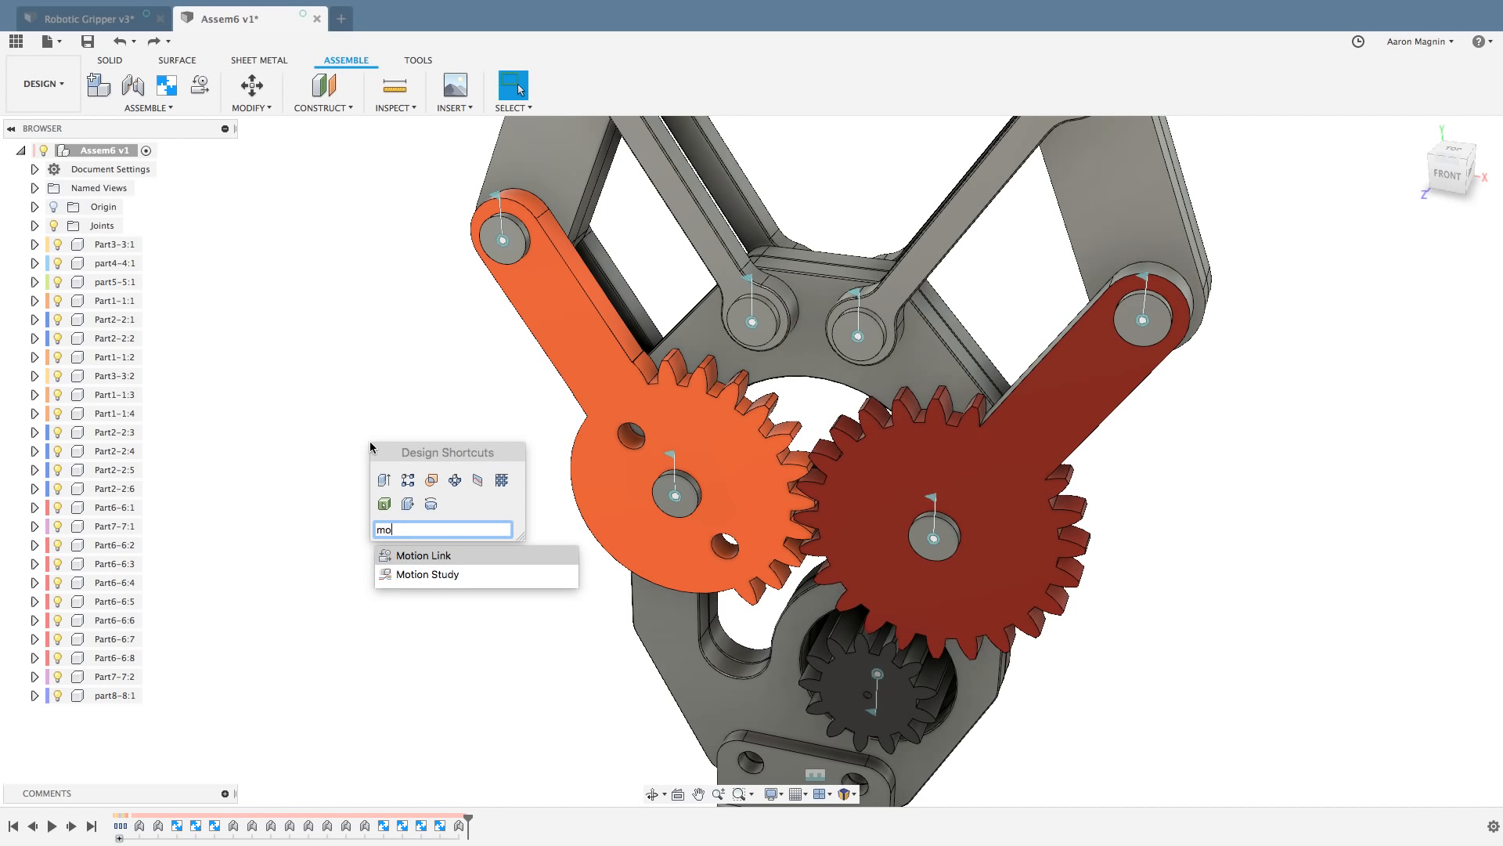
click(423, 555)
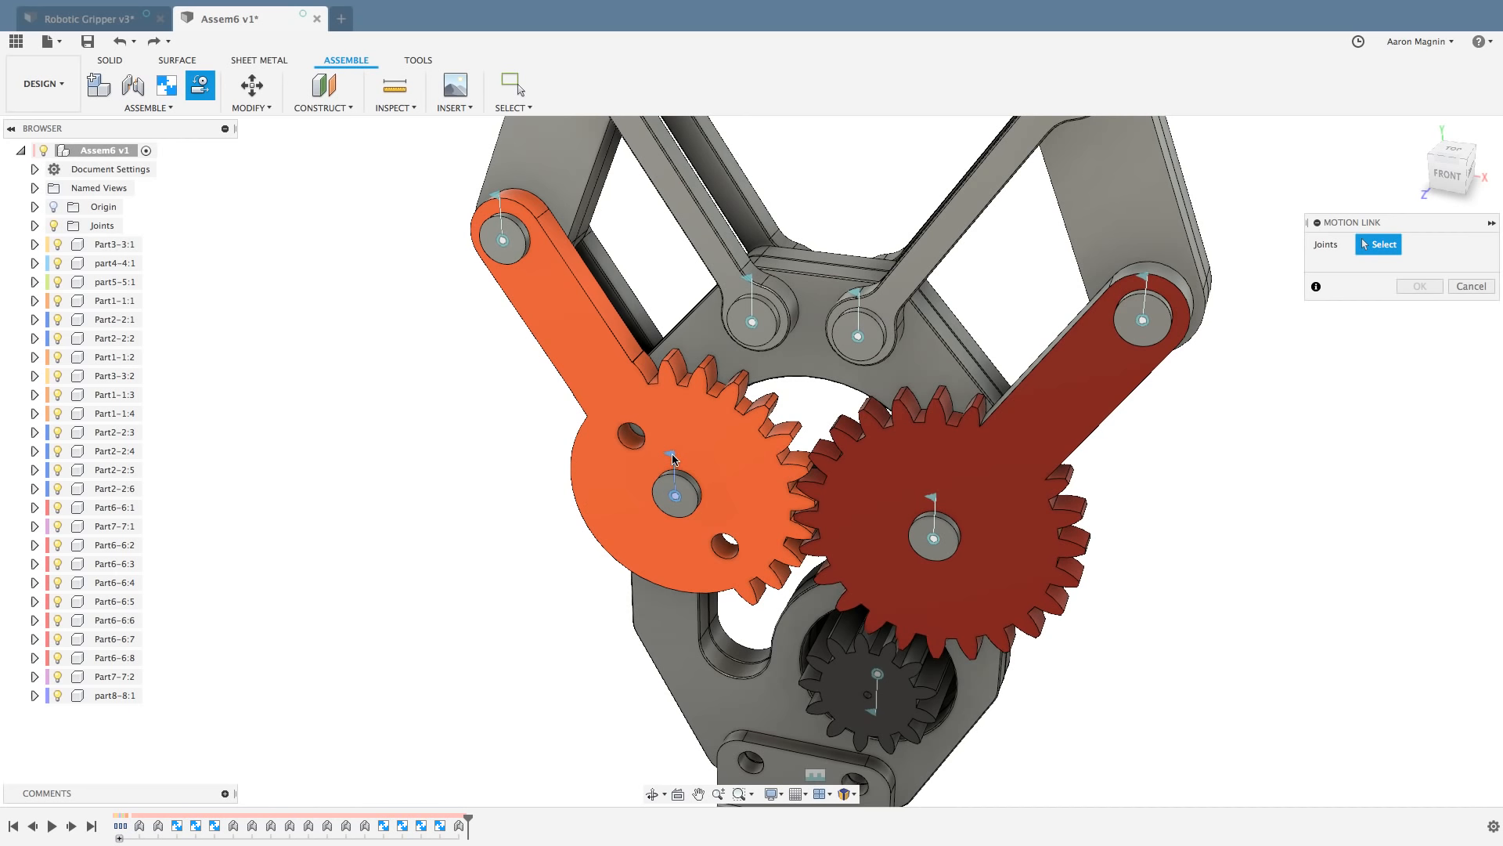
click(672, 453)
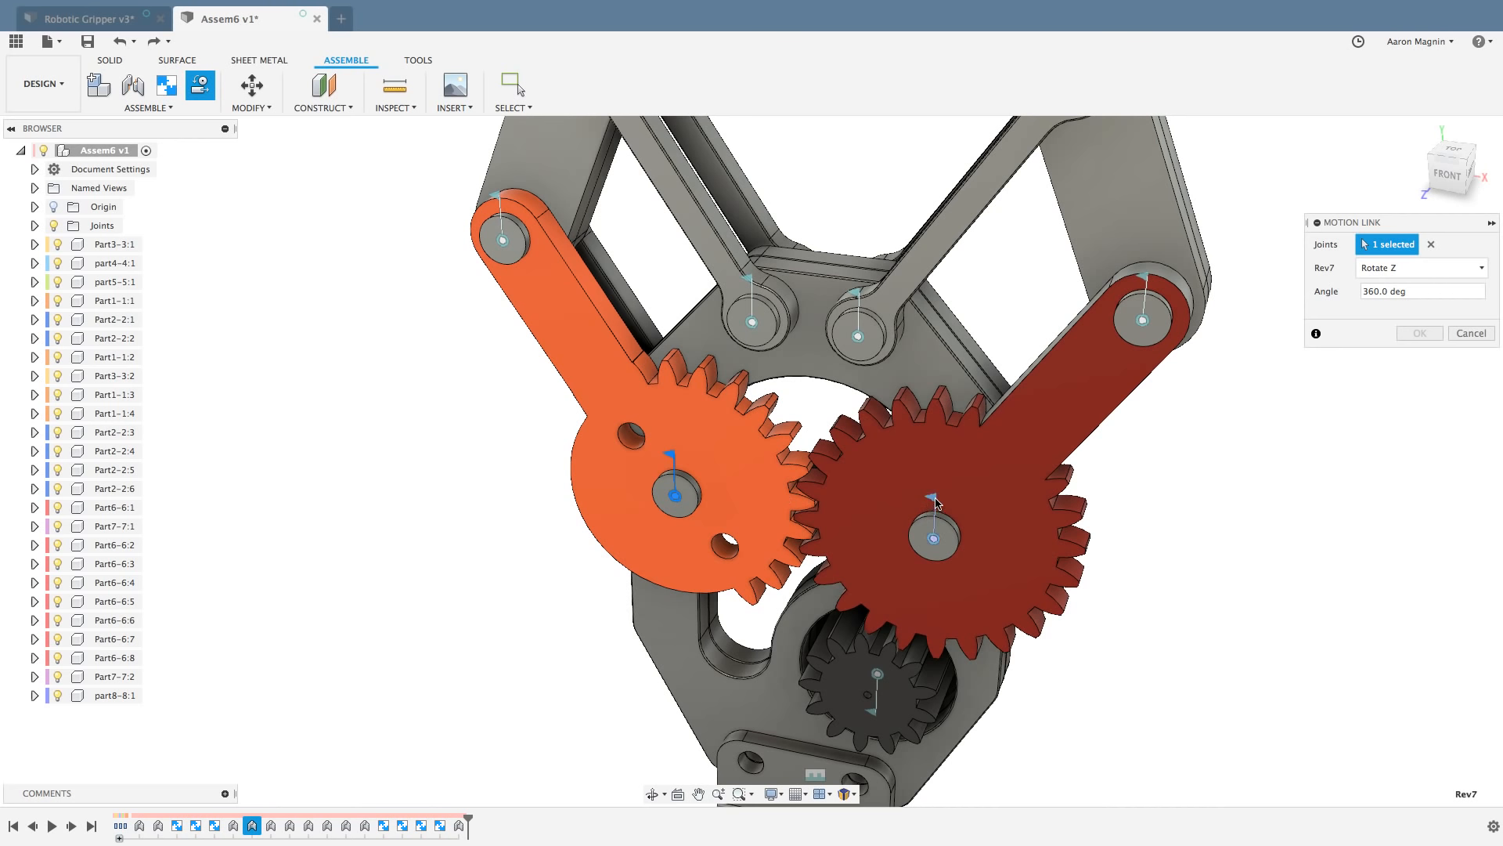
click(936, 499)
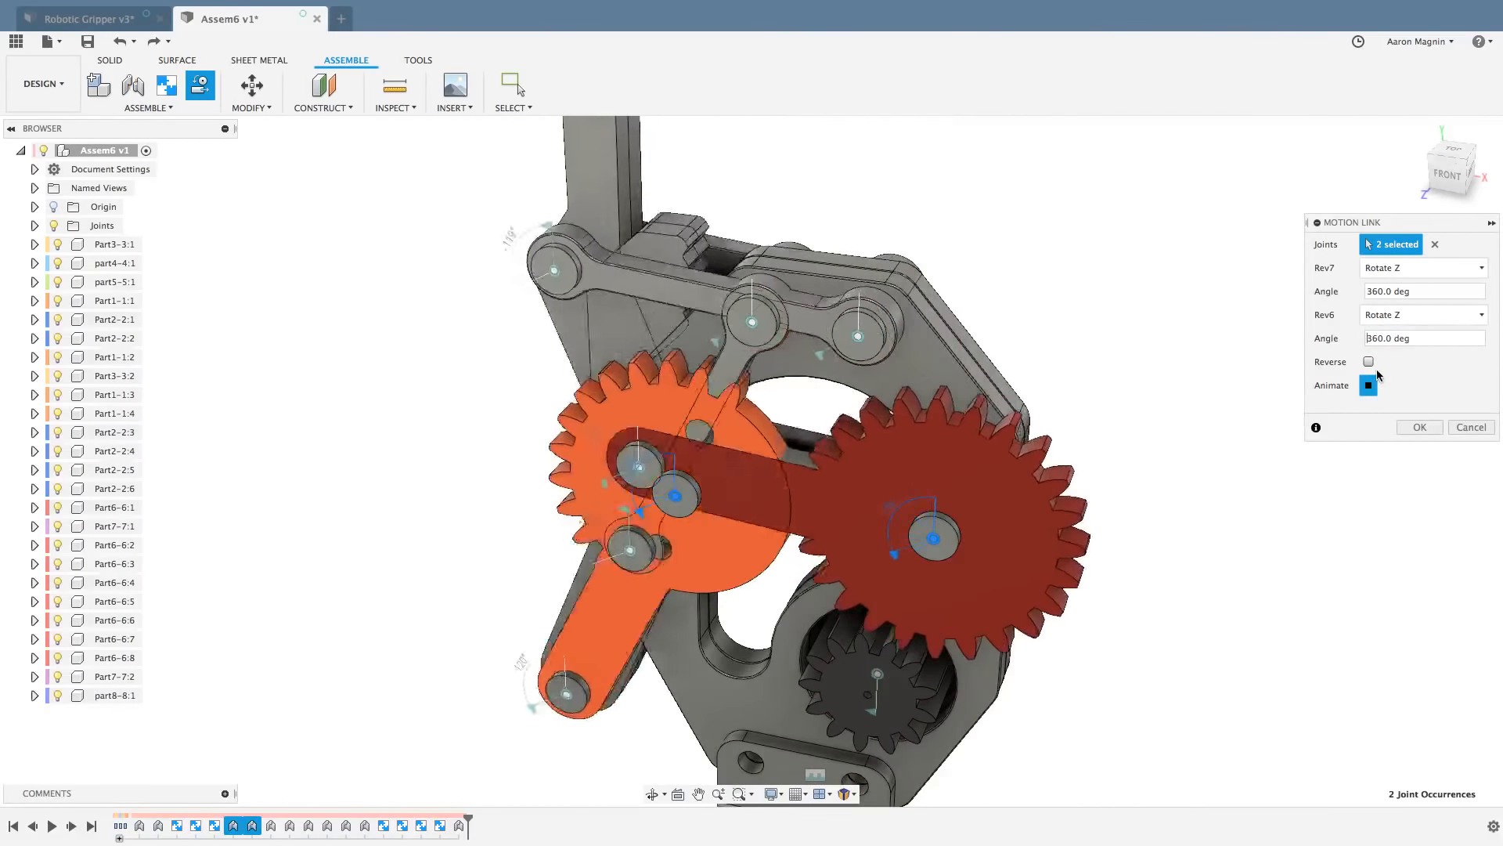
click(1375, 369)
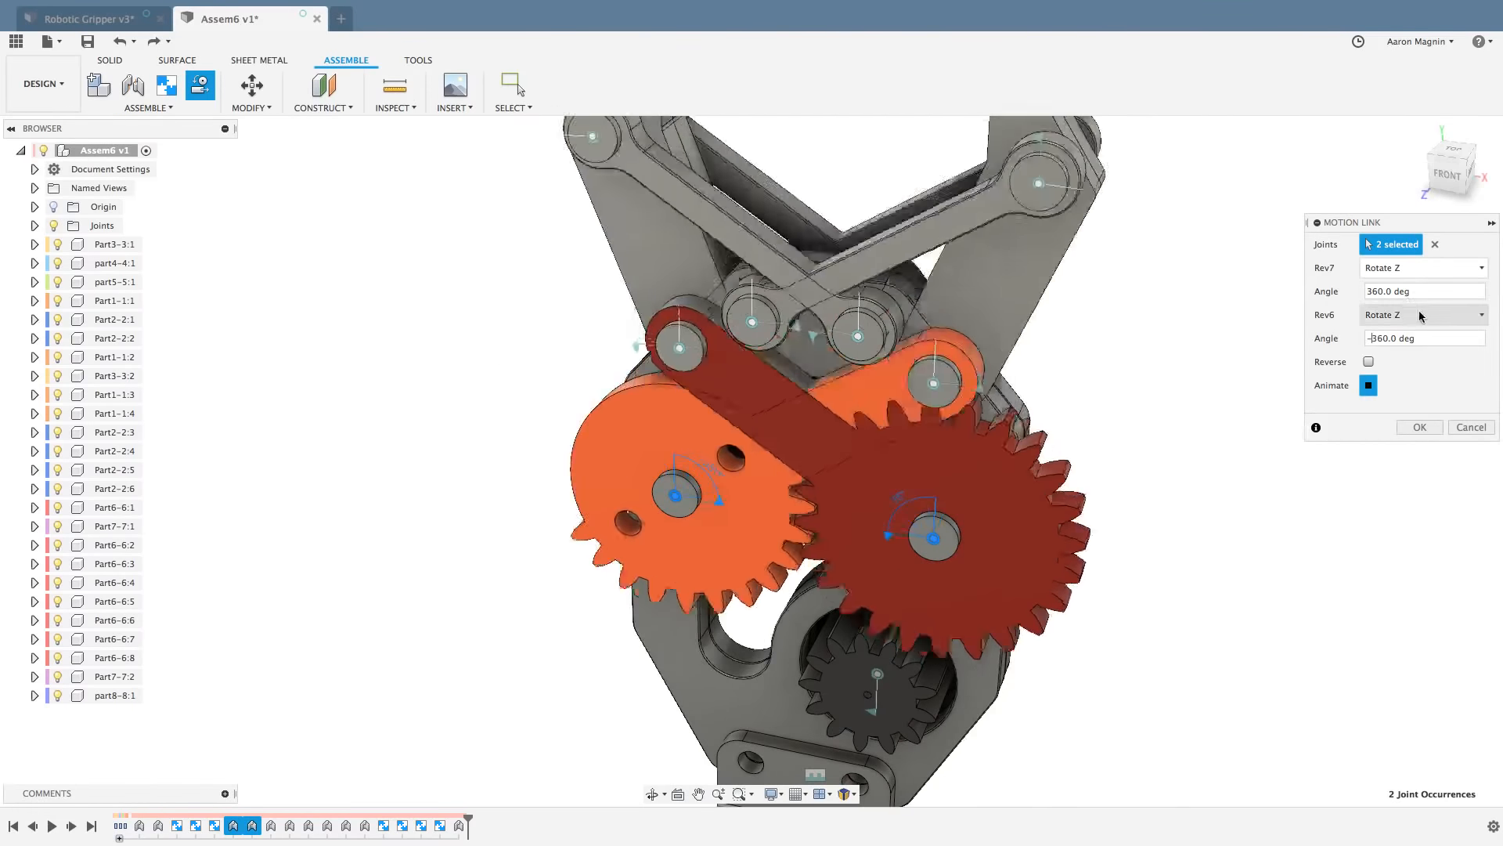
click(1369, 385)
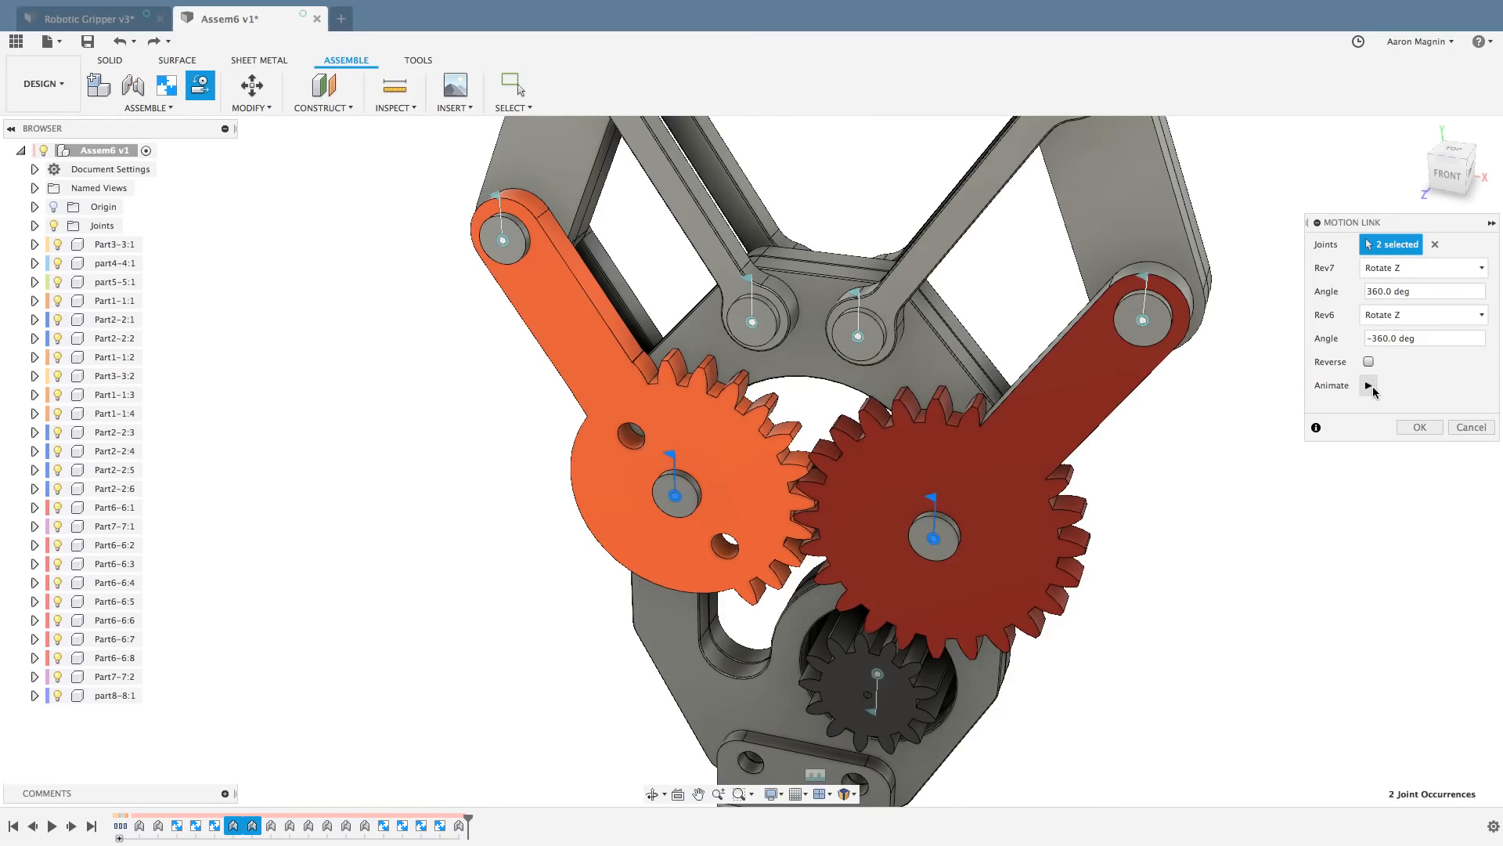
click(1370, 387)
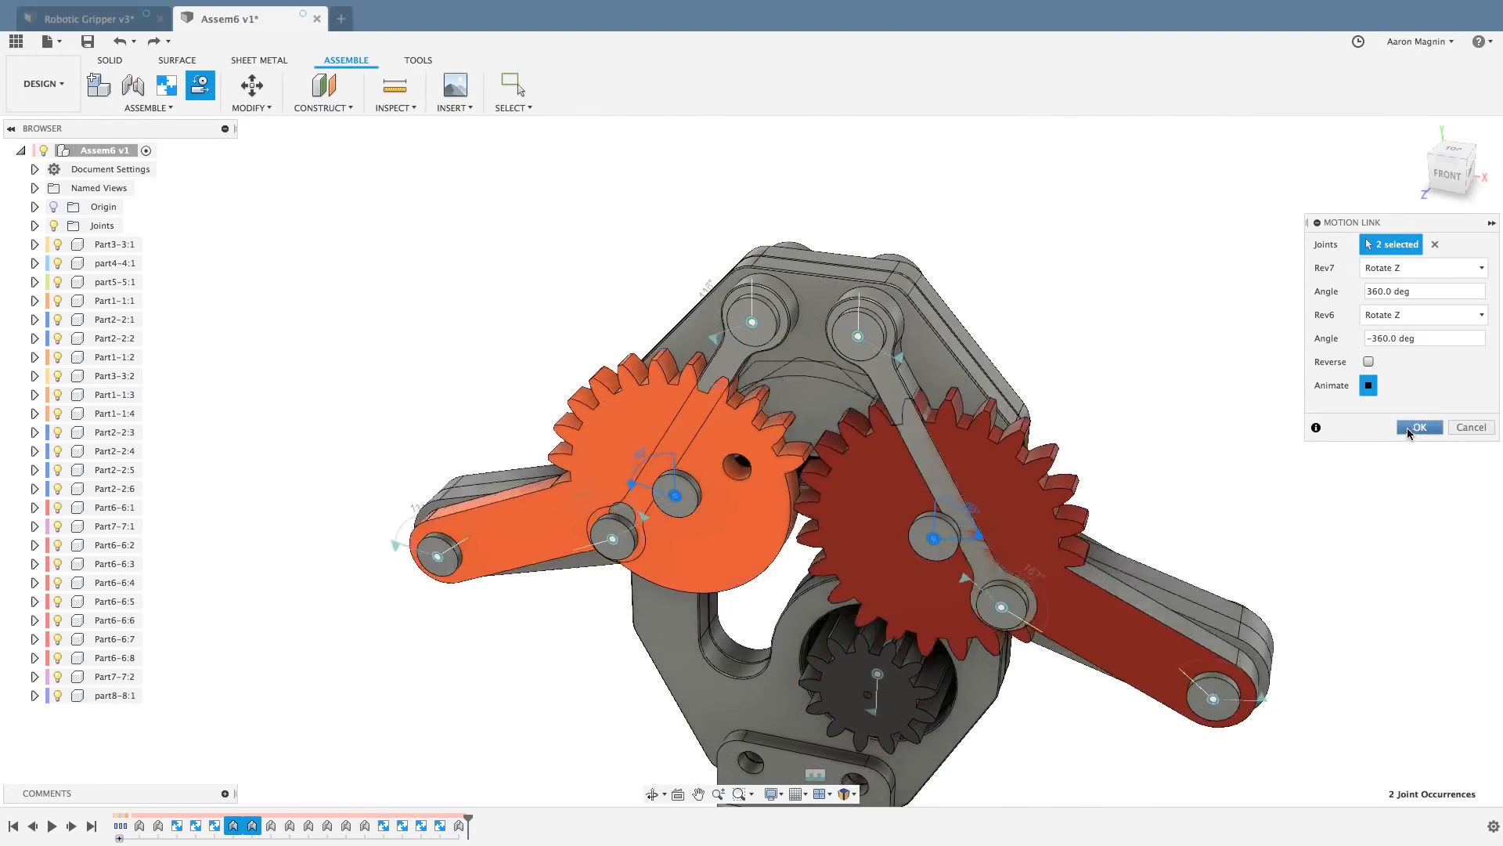
click(1409, 433)
Step: Test the linked gears by moving the finger on the red gear's side inward, and examine how the gear teeth mesh
scroll(1311, 454, down, 4)
middle_drag(1312, 454, 1202, 538)
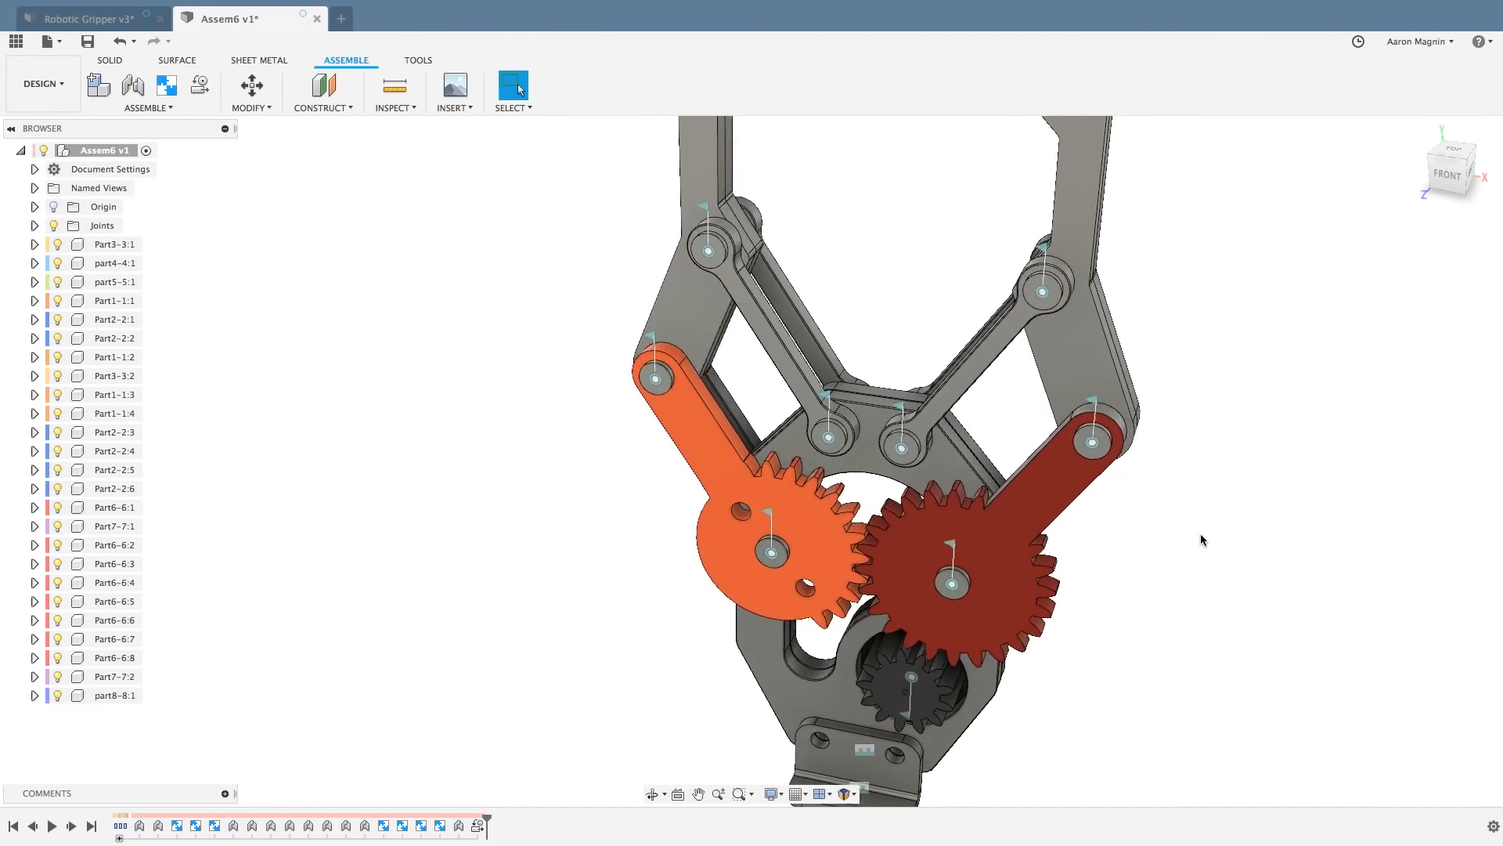
scroll(1200, 540, down, 3)
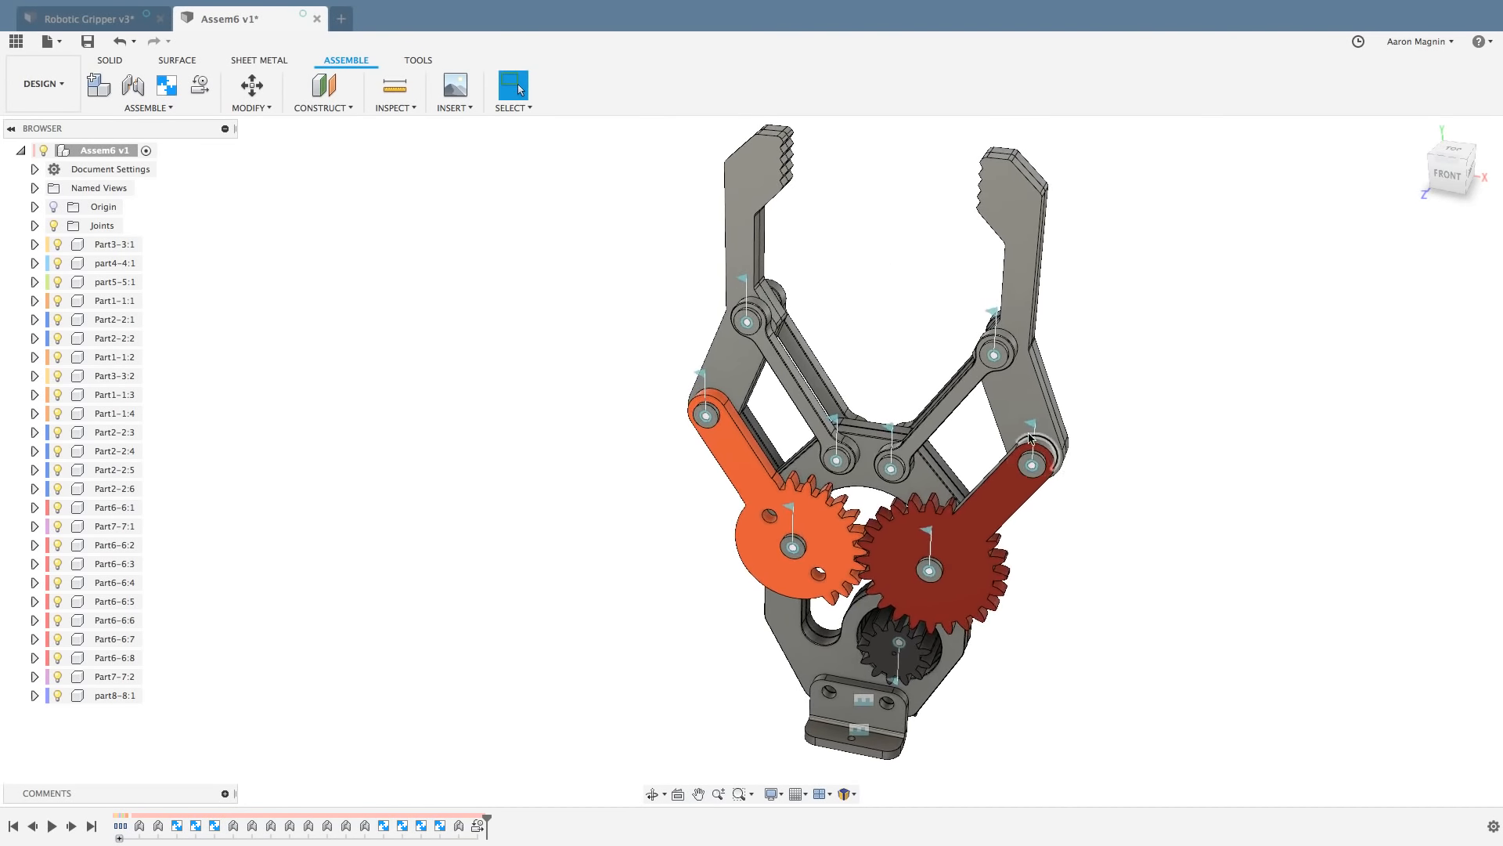
drag(1017, 407, 983, 321)
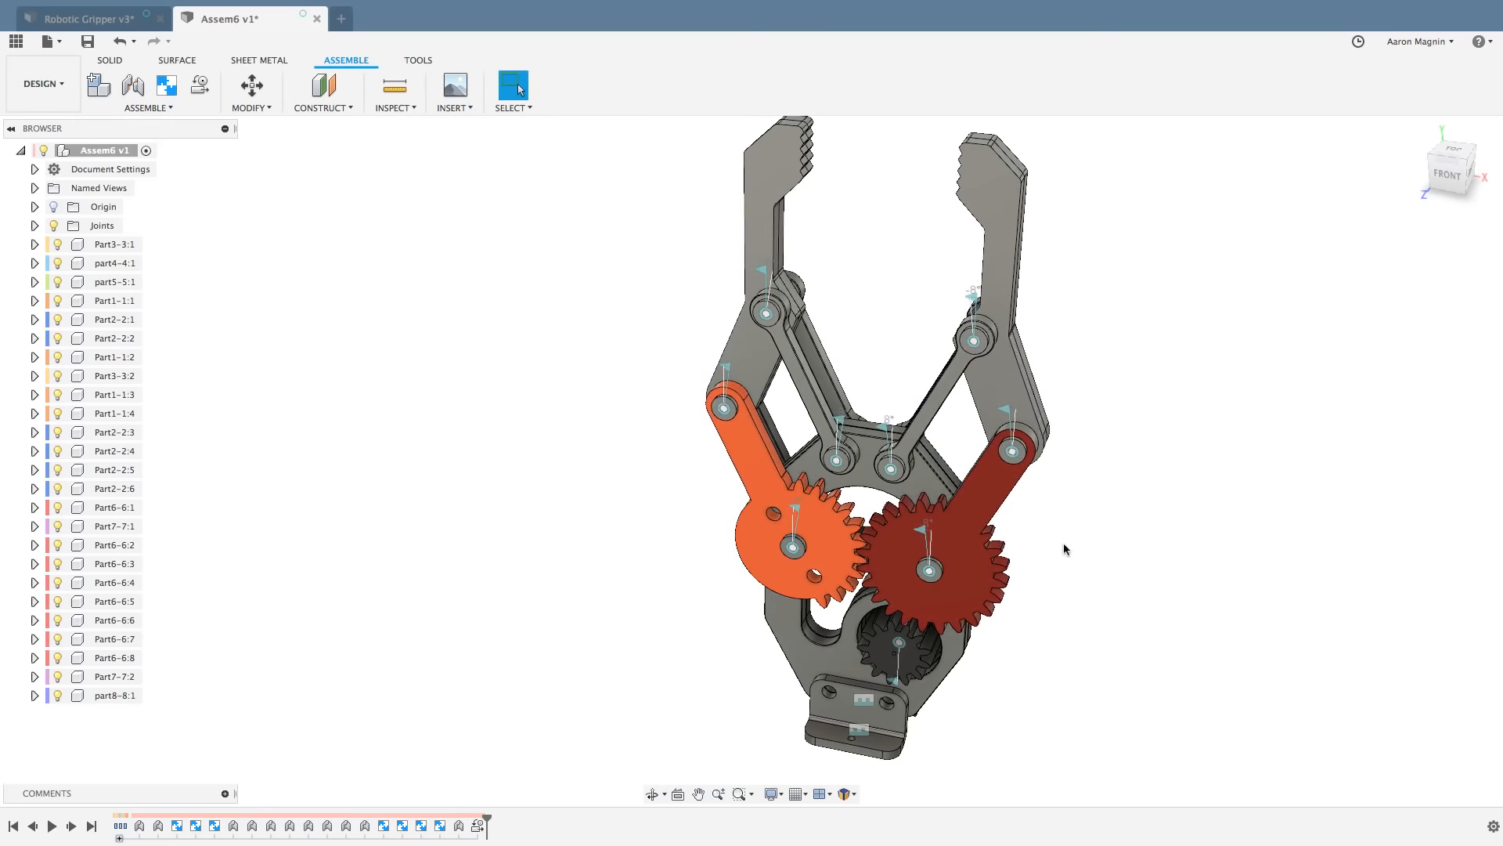
shift+middle_drag(1049, 667, 1058, 644)
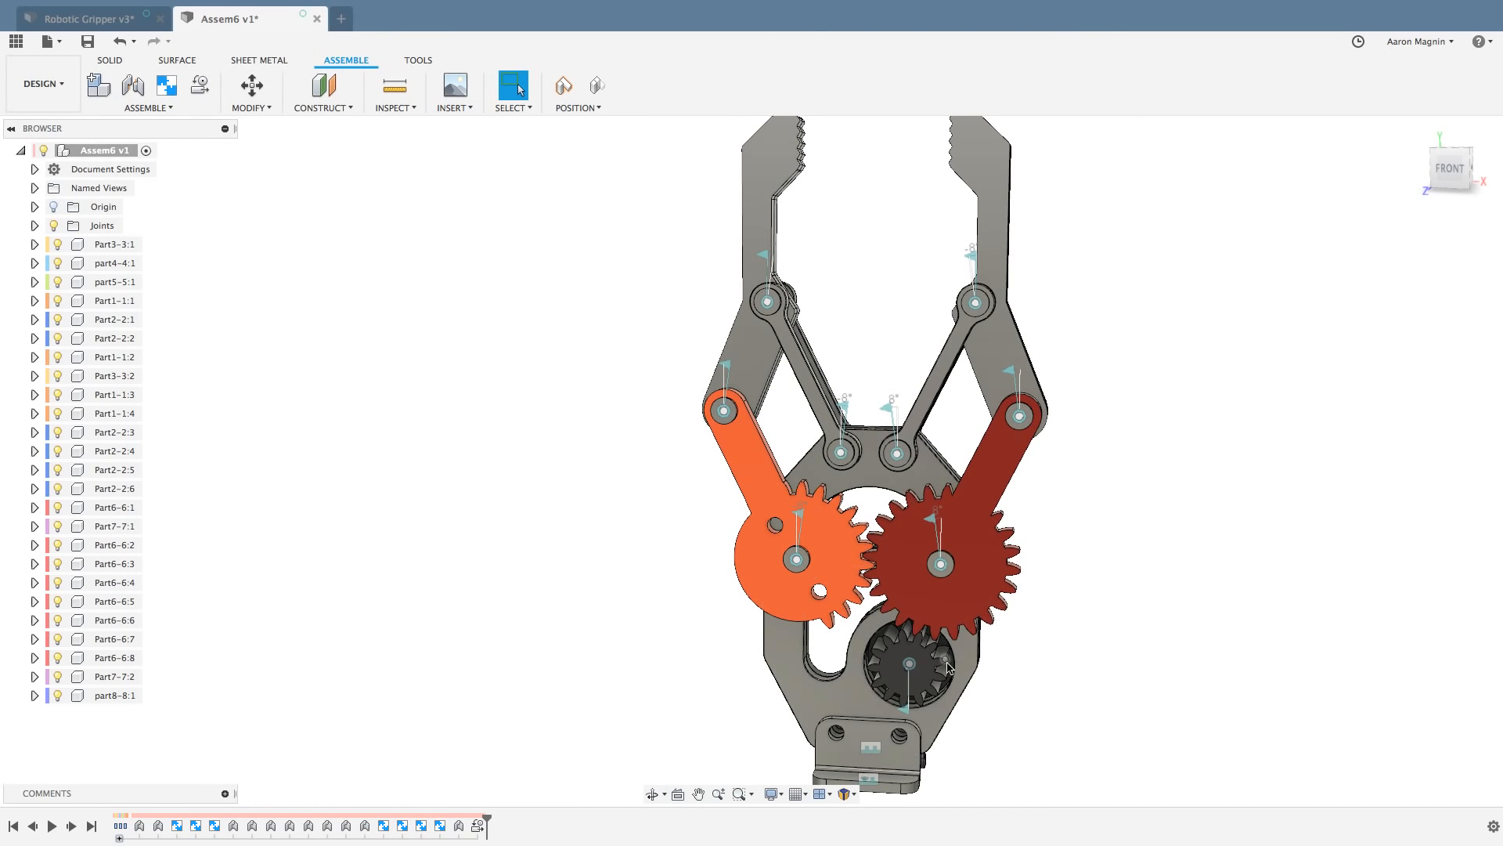
scroll(948, 667, up, 5)
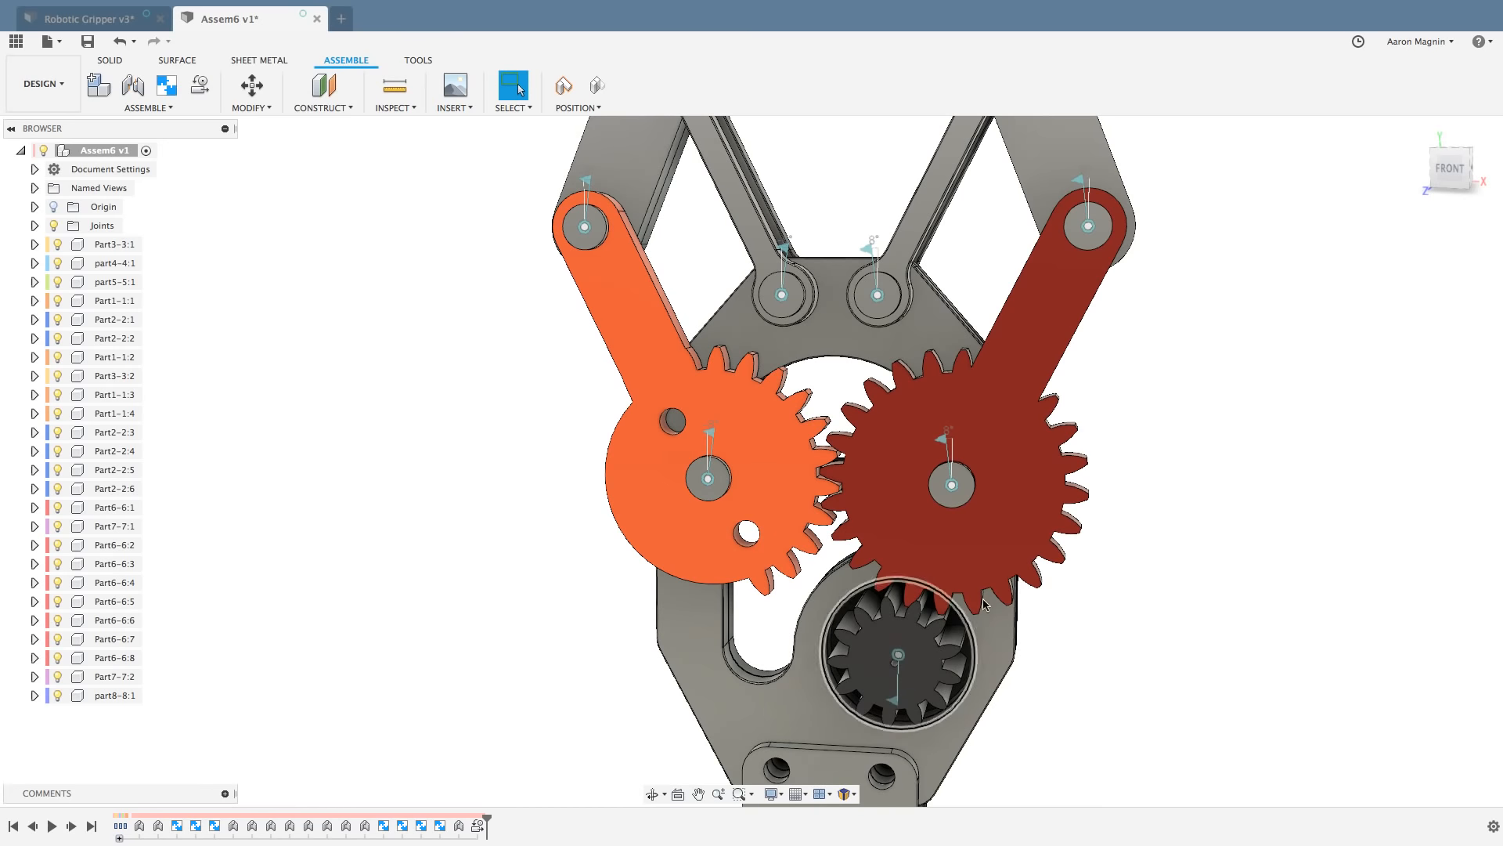
Step: Inspect the meshing between the red gear and the black motor gear, and revert the components to their captured position
scroll(1031, 576, down, 4)
shift+middle_drag(1032, 576, 1064, 570)
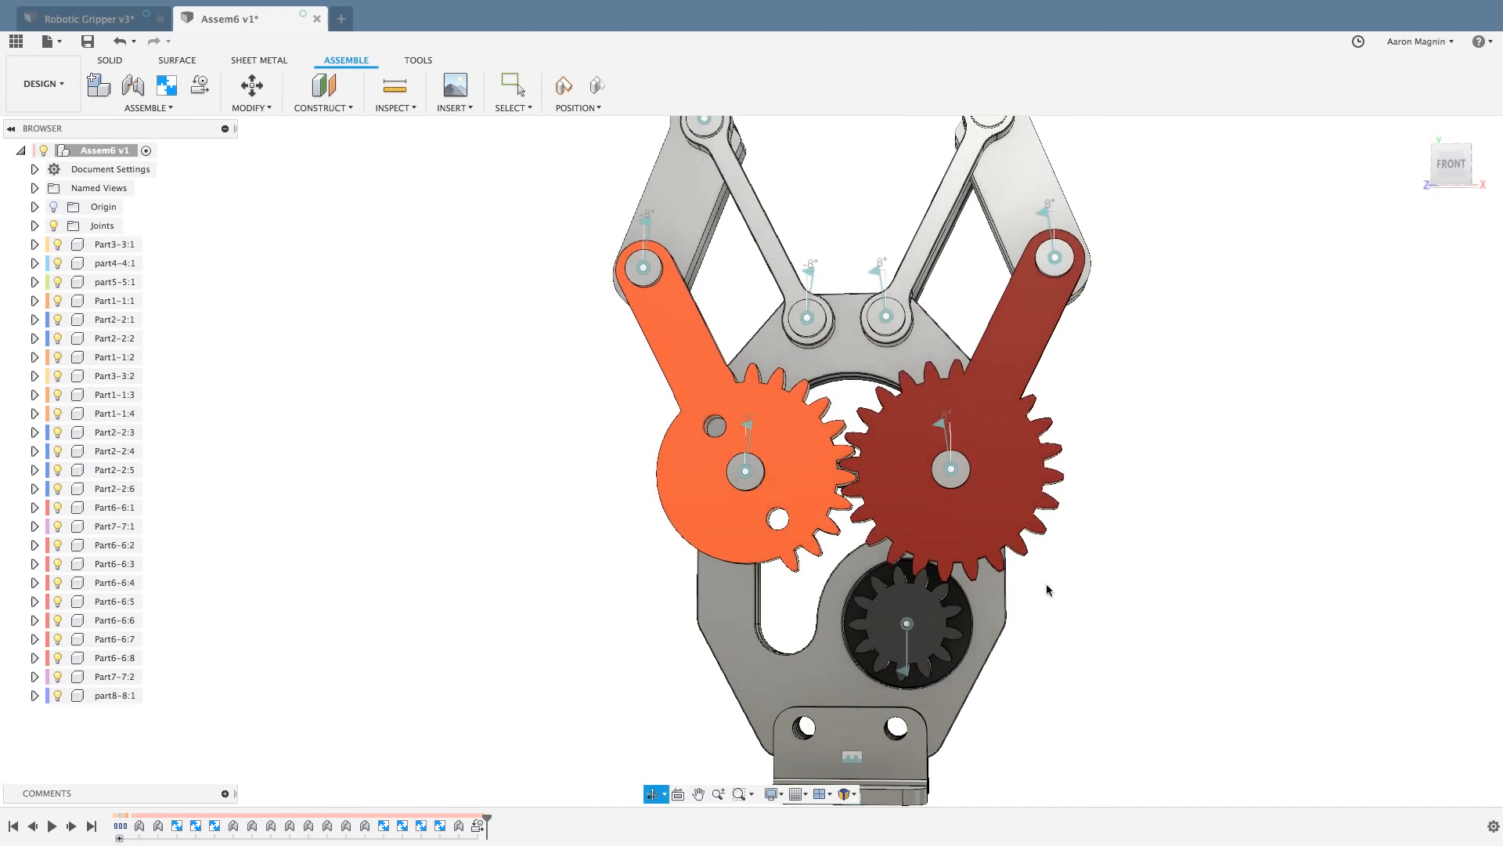
key(Escape)
scroll(940, 575, up, 8)
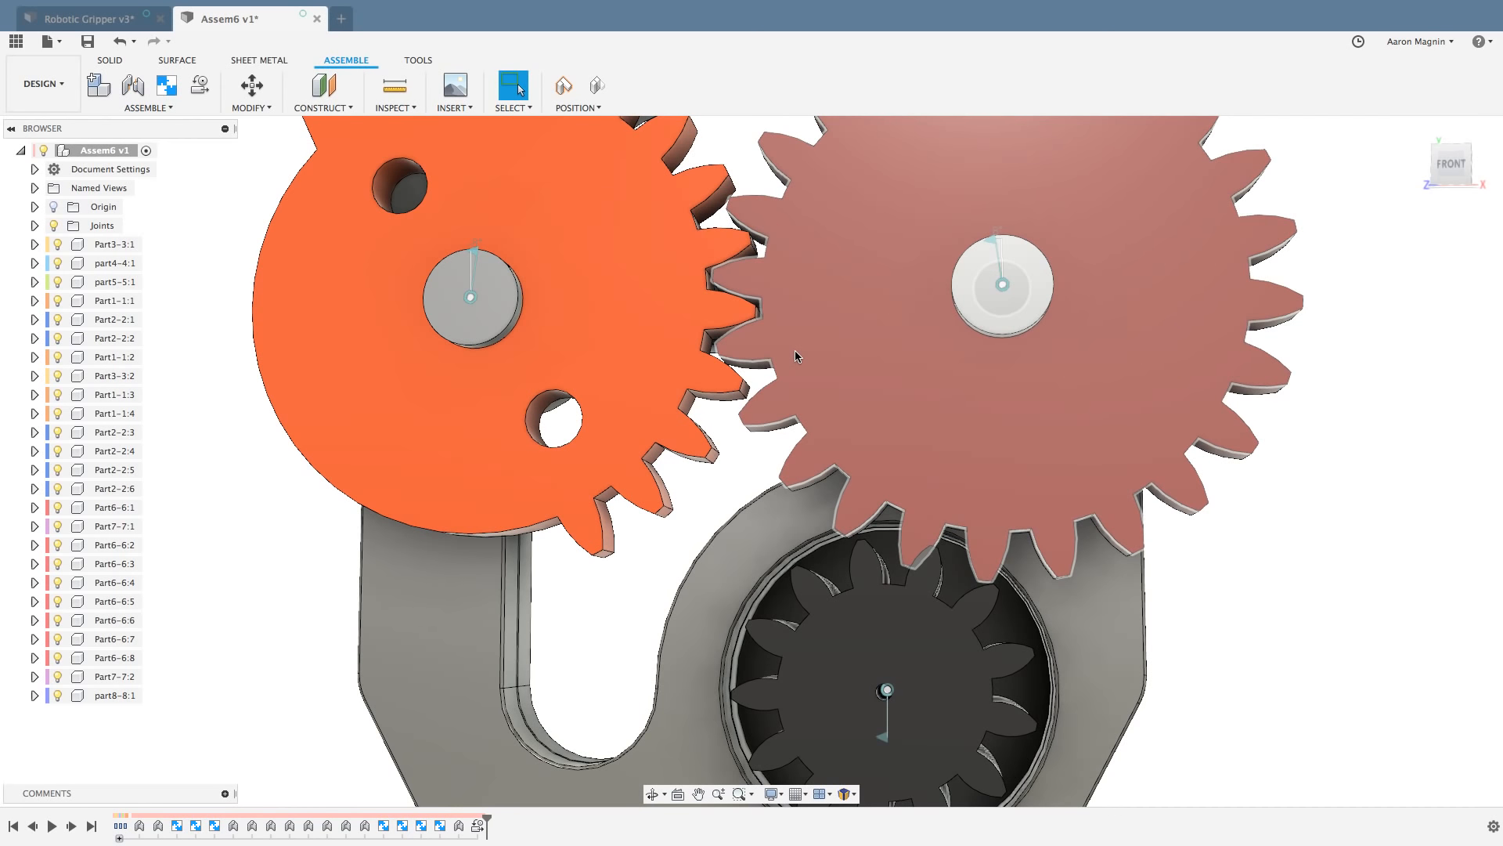
click(598, 84)
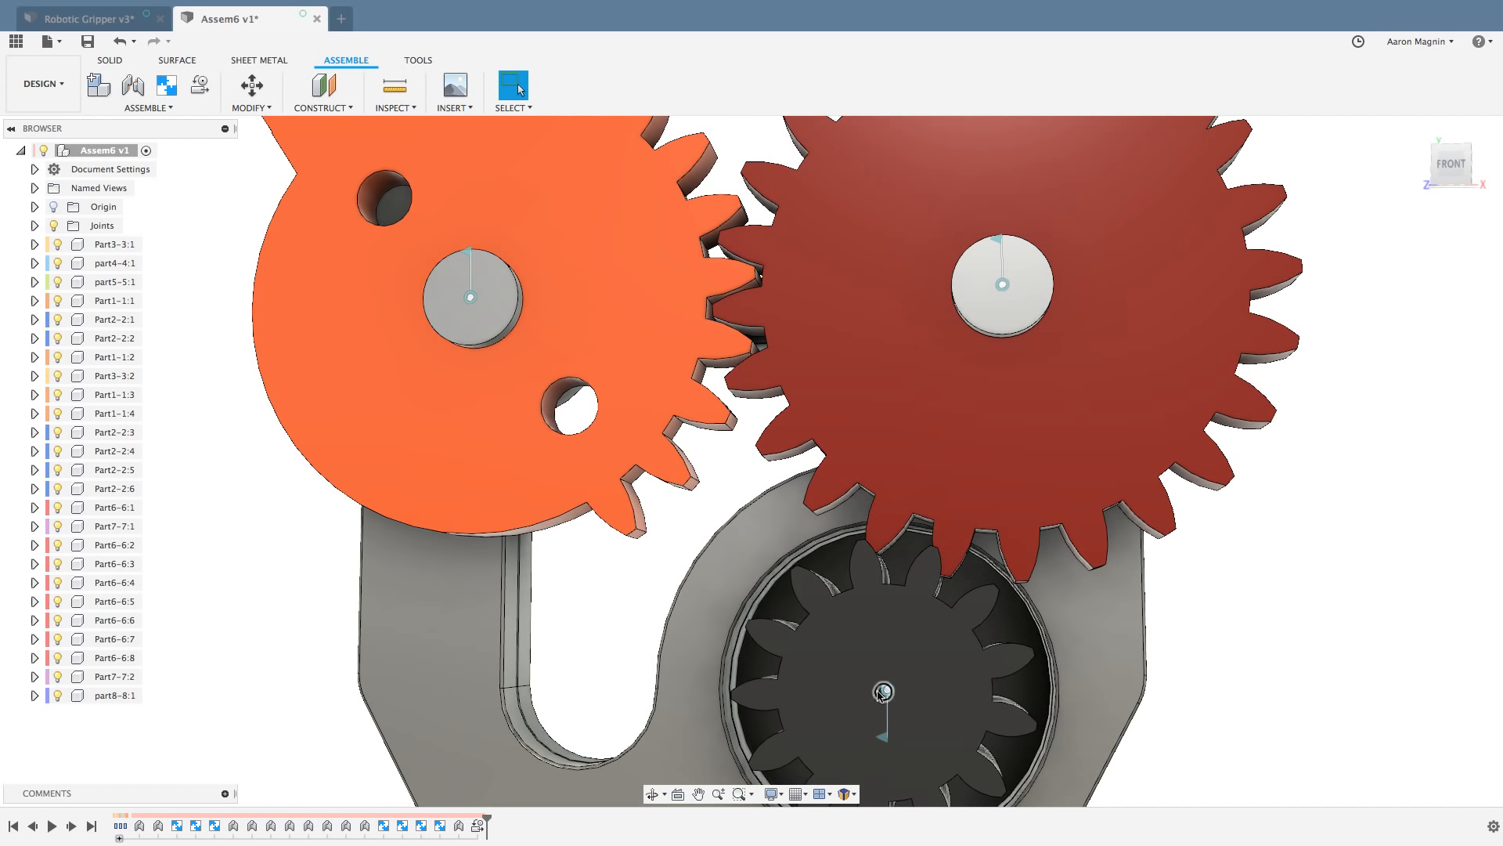
Step: Rotate the black motor gear component by an X angle of -7.3 deg so its teeth mesh with the red gear
click(902, 658)
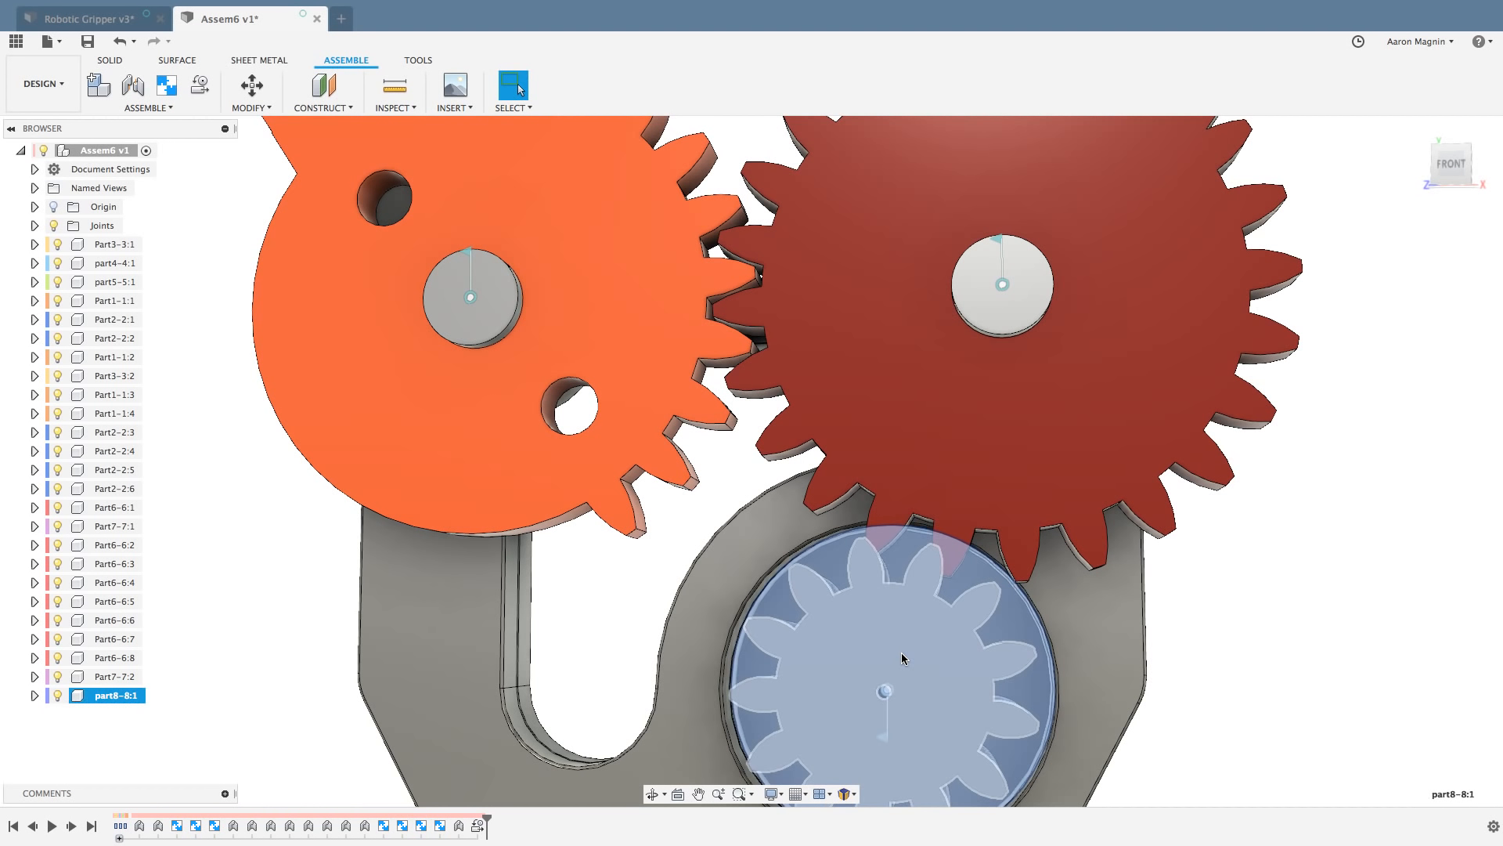
key(m)
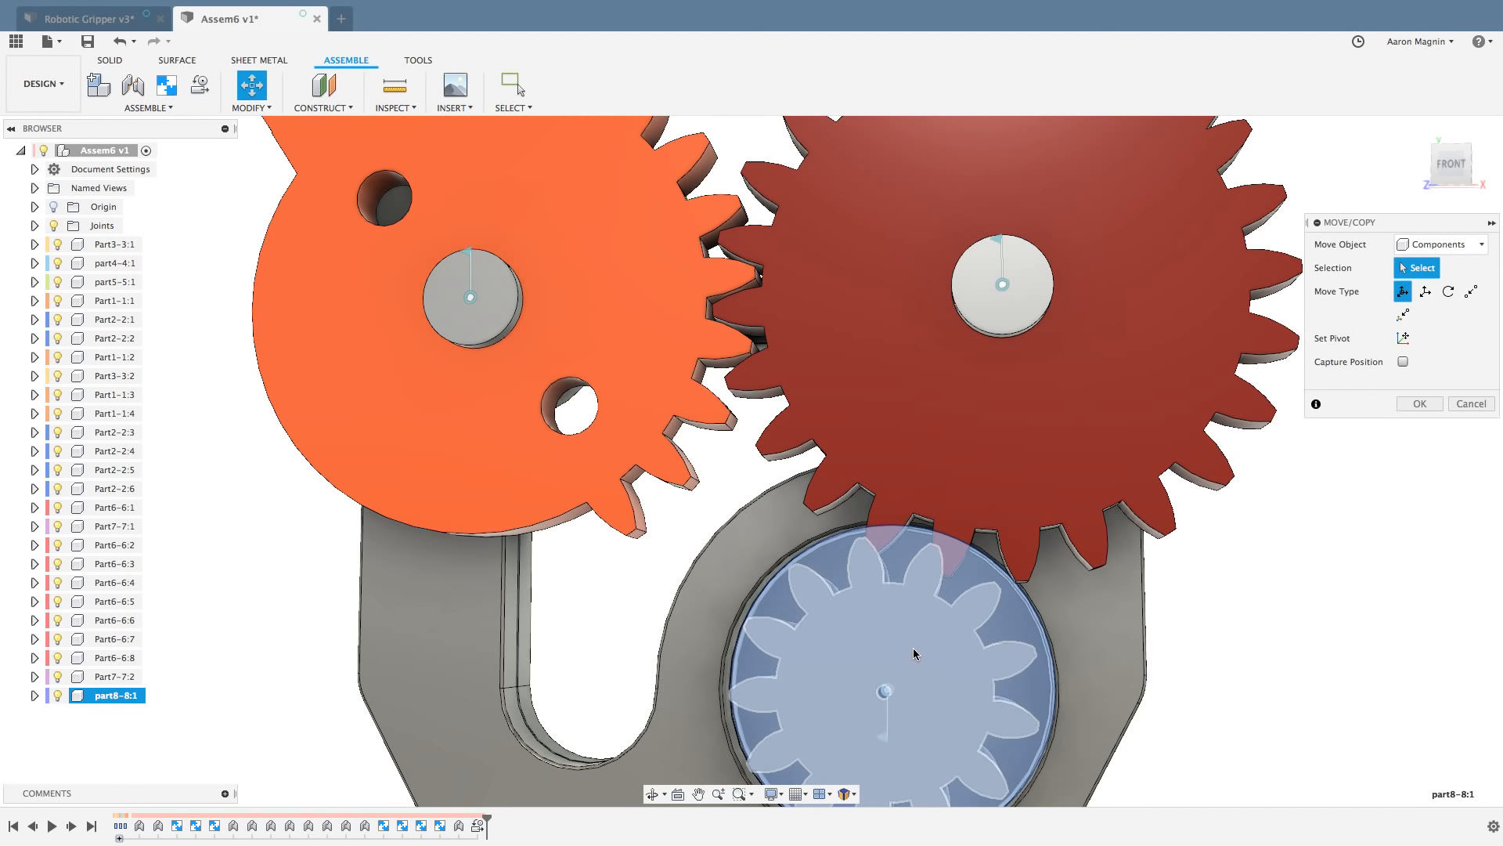
scroll(1016, 597, down, 3)
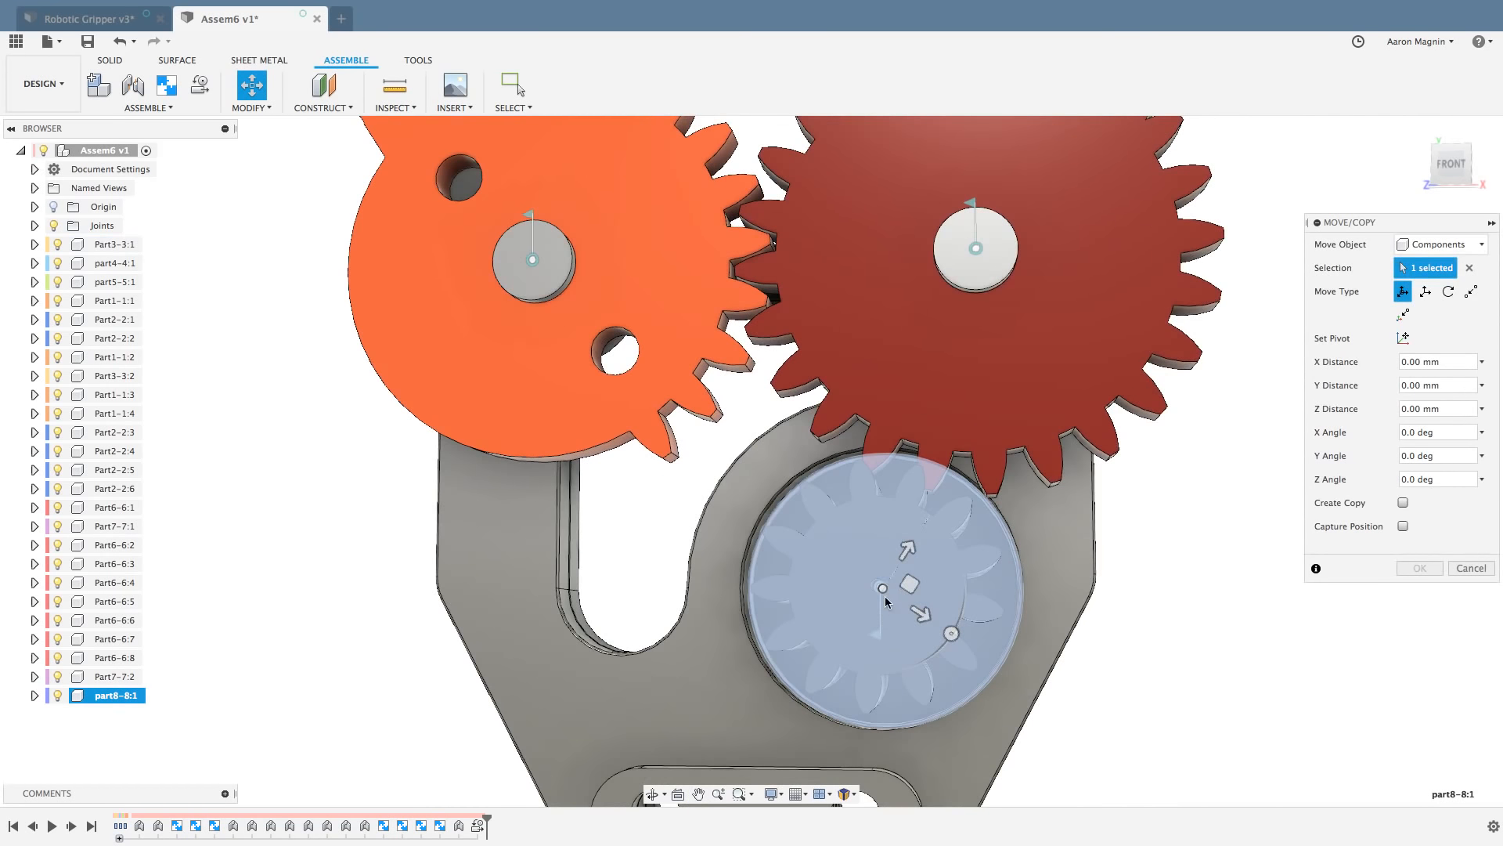
click(950, 633)
drag(950, 633, 956, 624)
click(1420, 568)
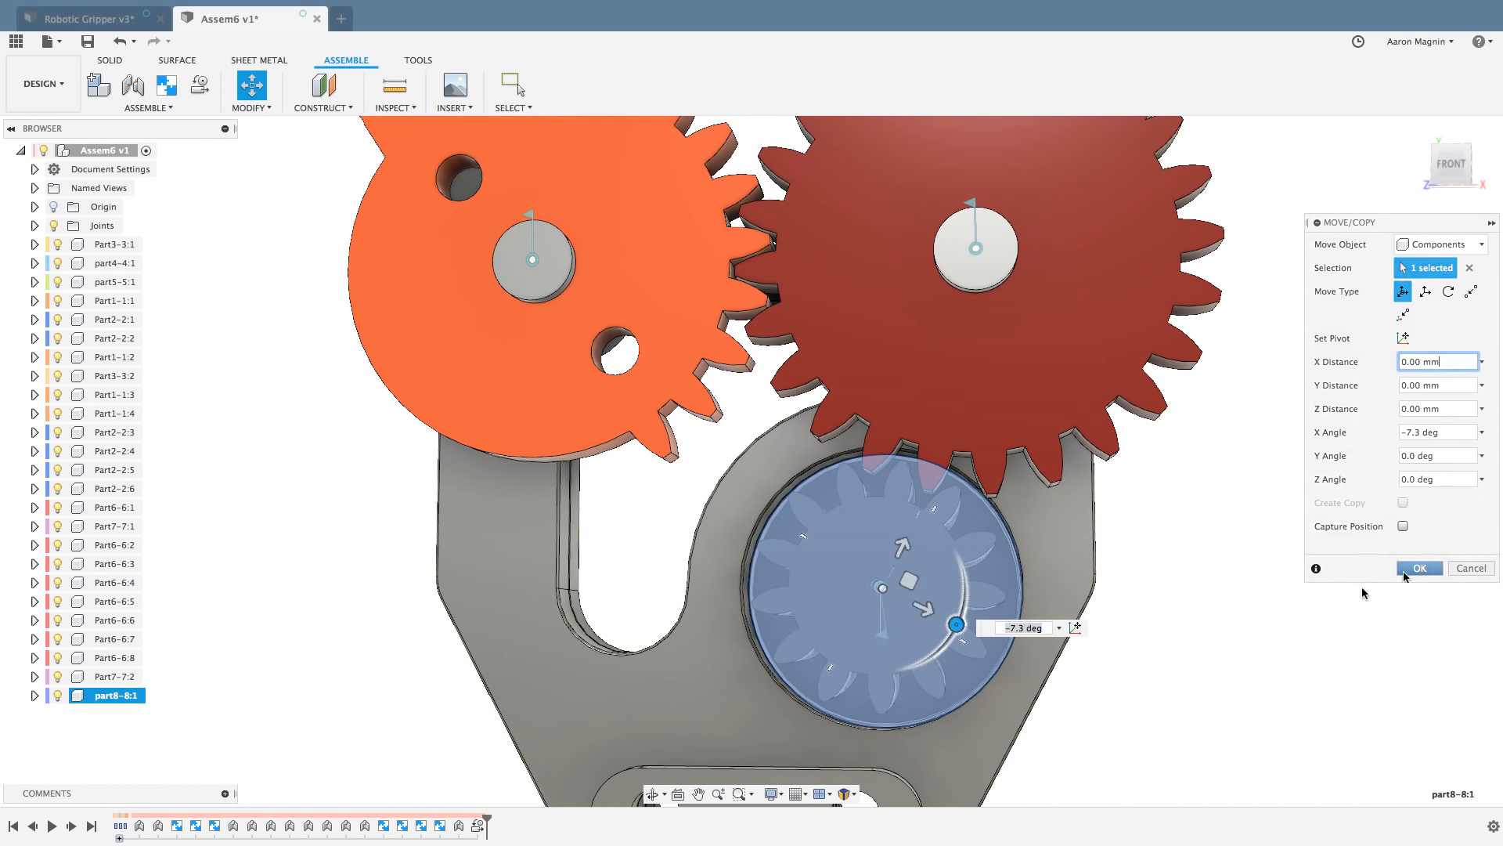
Step: Start a motion link between the revolute joints of the red gear and the black motor gear, capturing the current component position
scroll(1242, 599, down, 3)
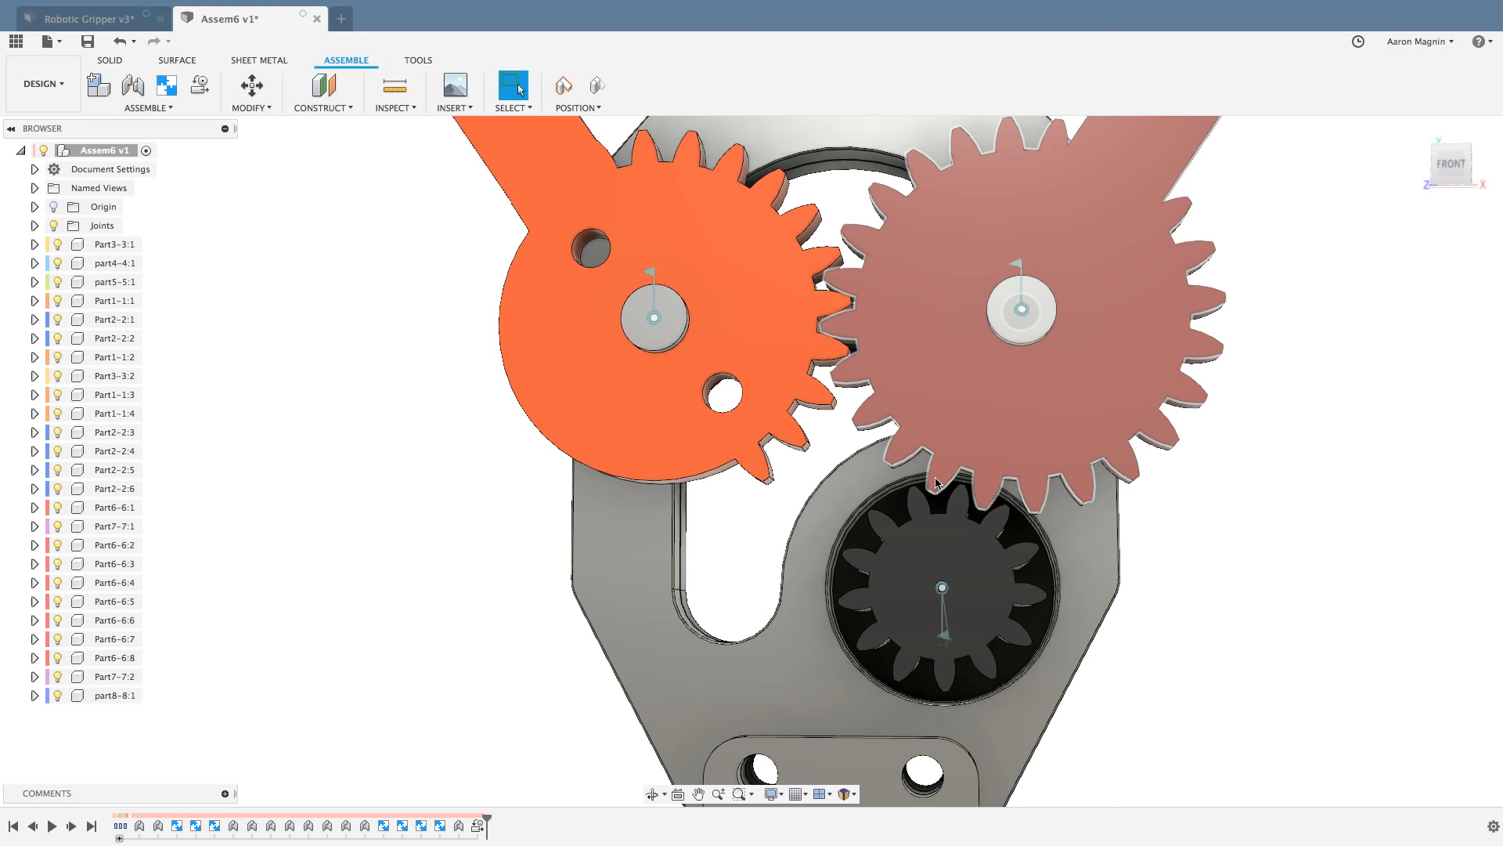
text(s)
text(mo)
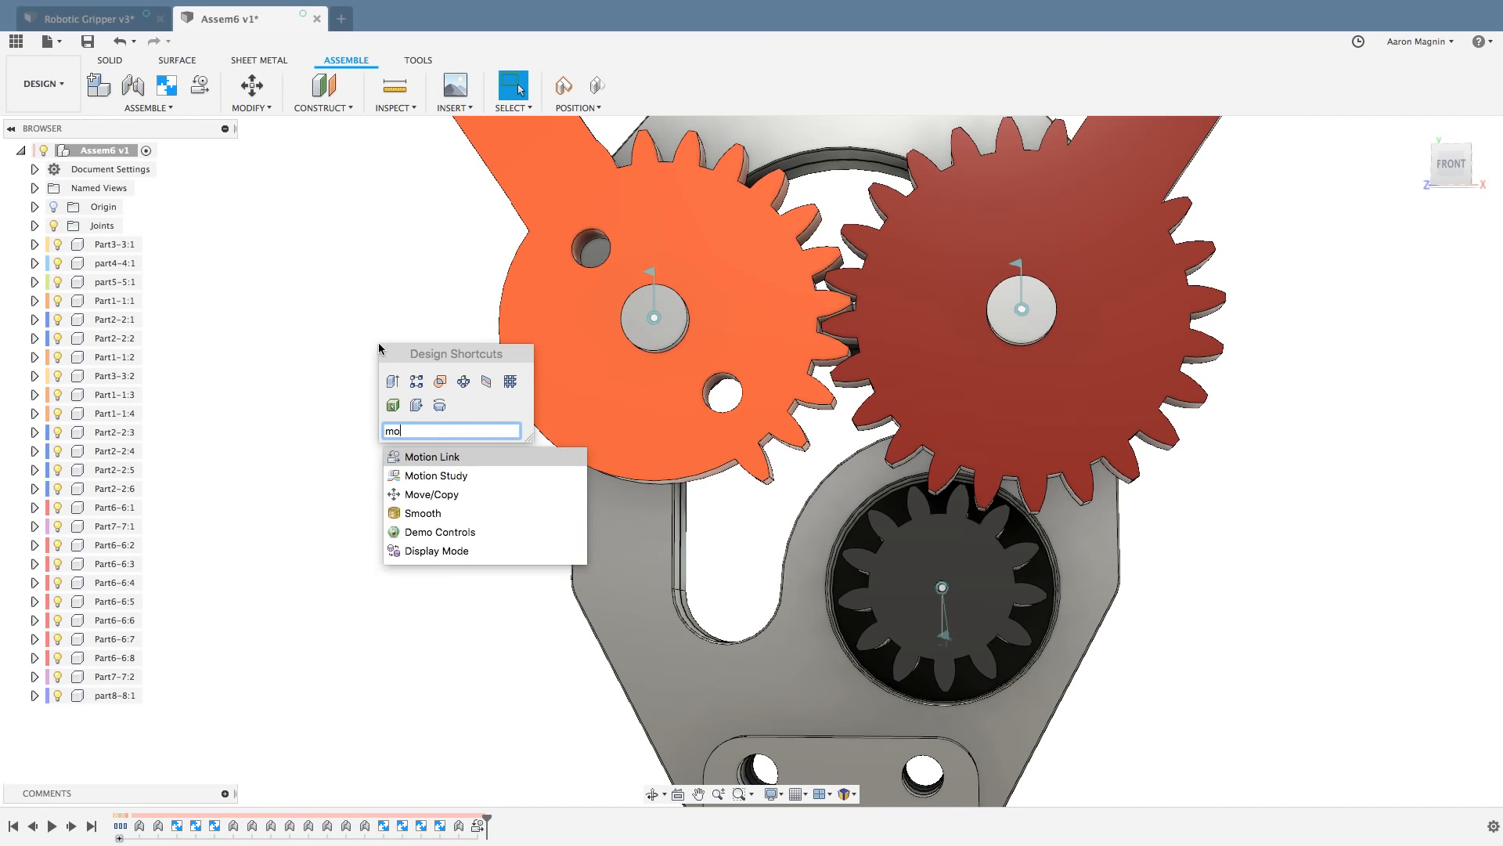
text(t)
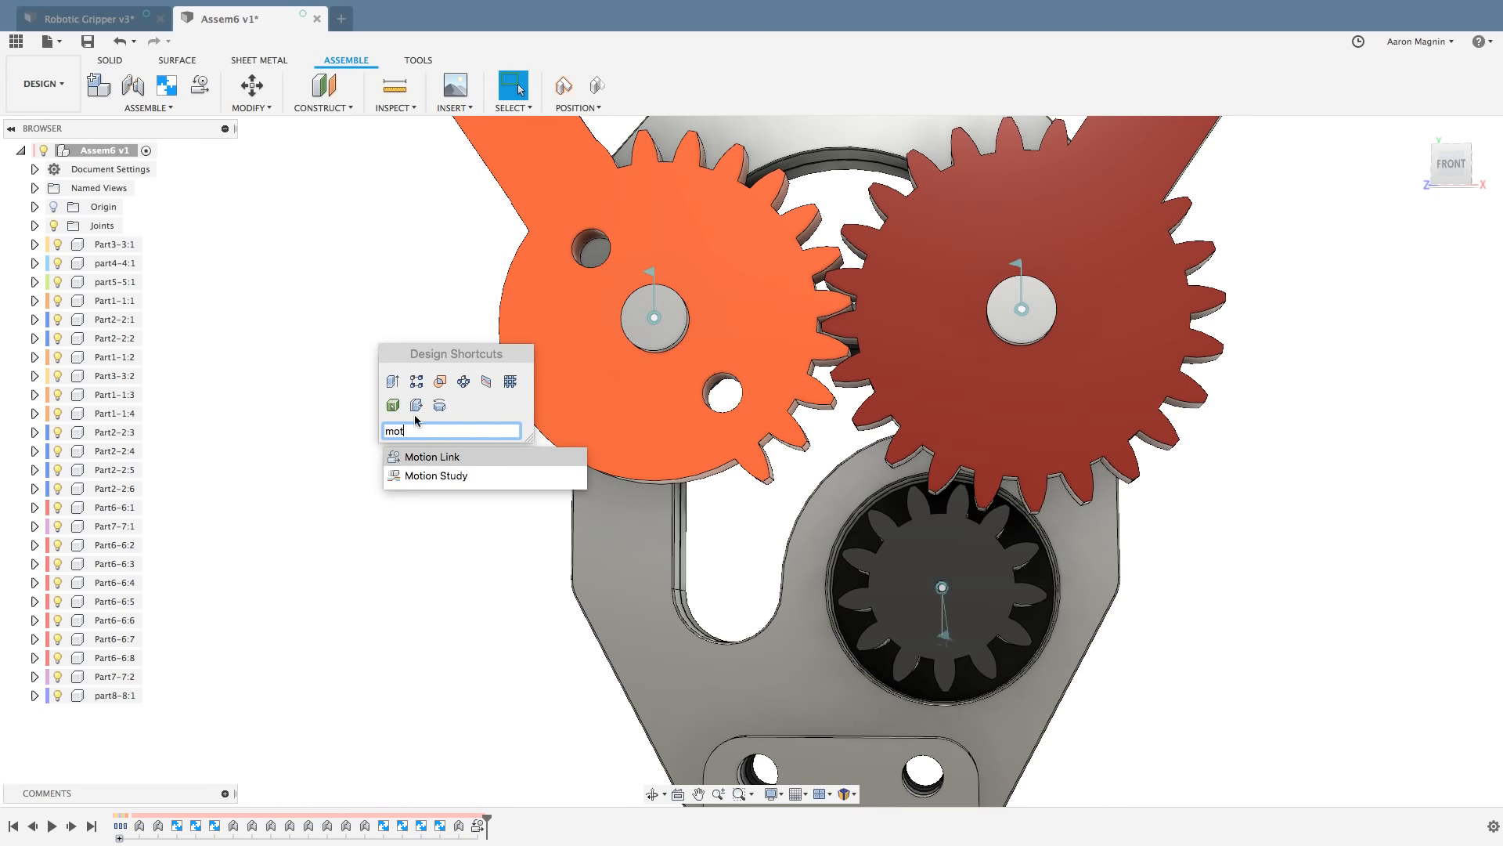
click(417, 459)
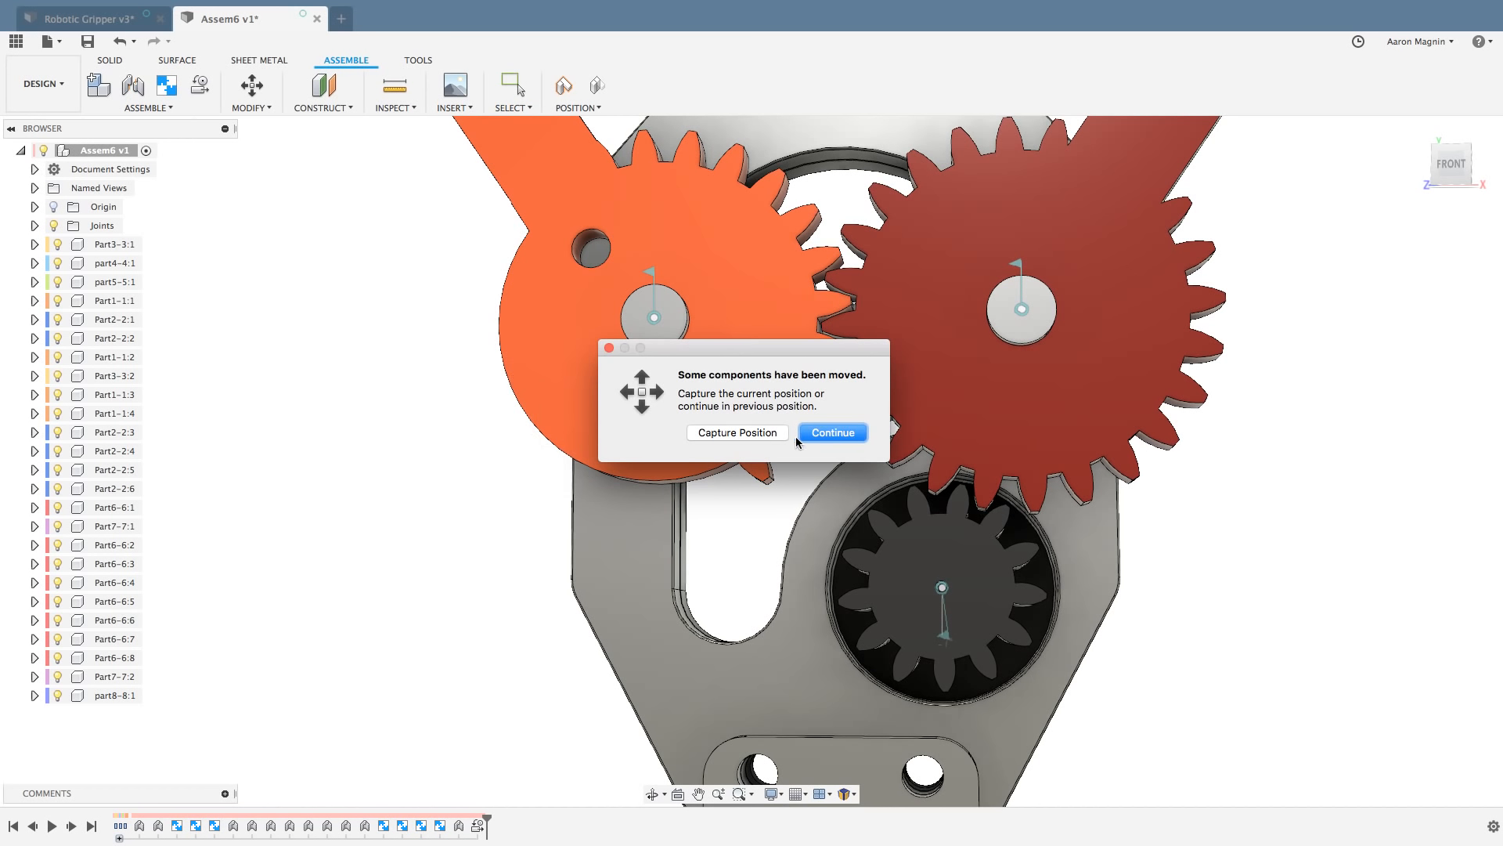
click(737, 433)
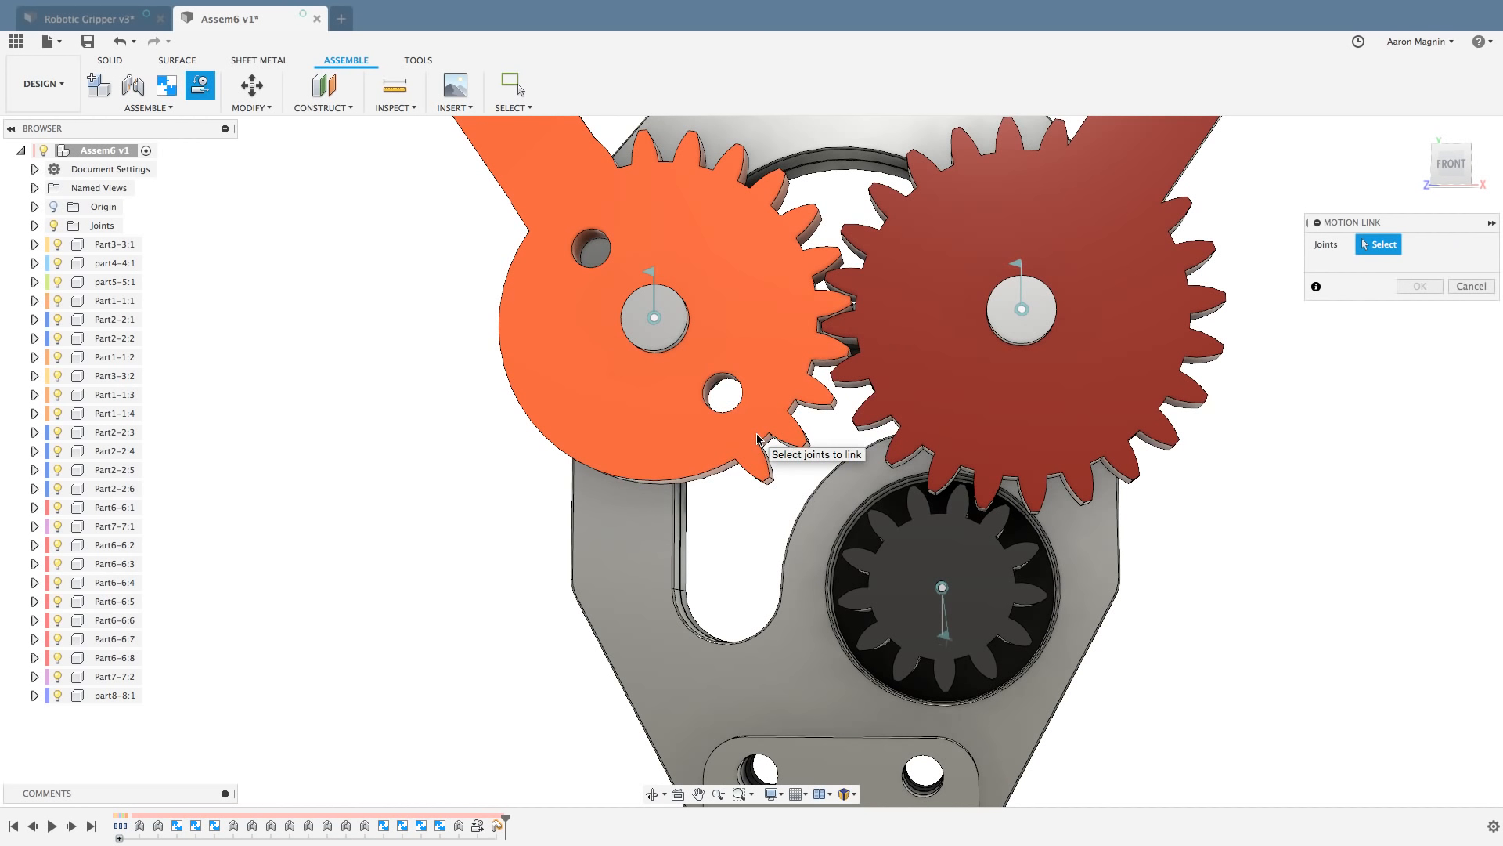
shift+middle_drag(933, 538, 936, 549)
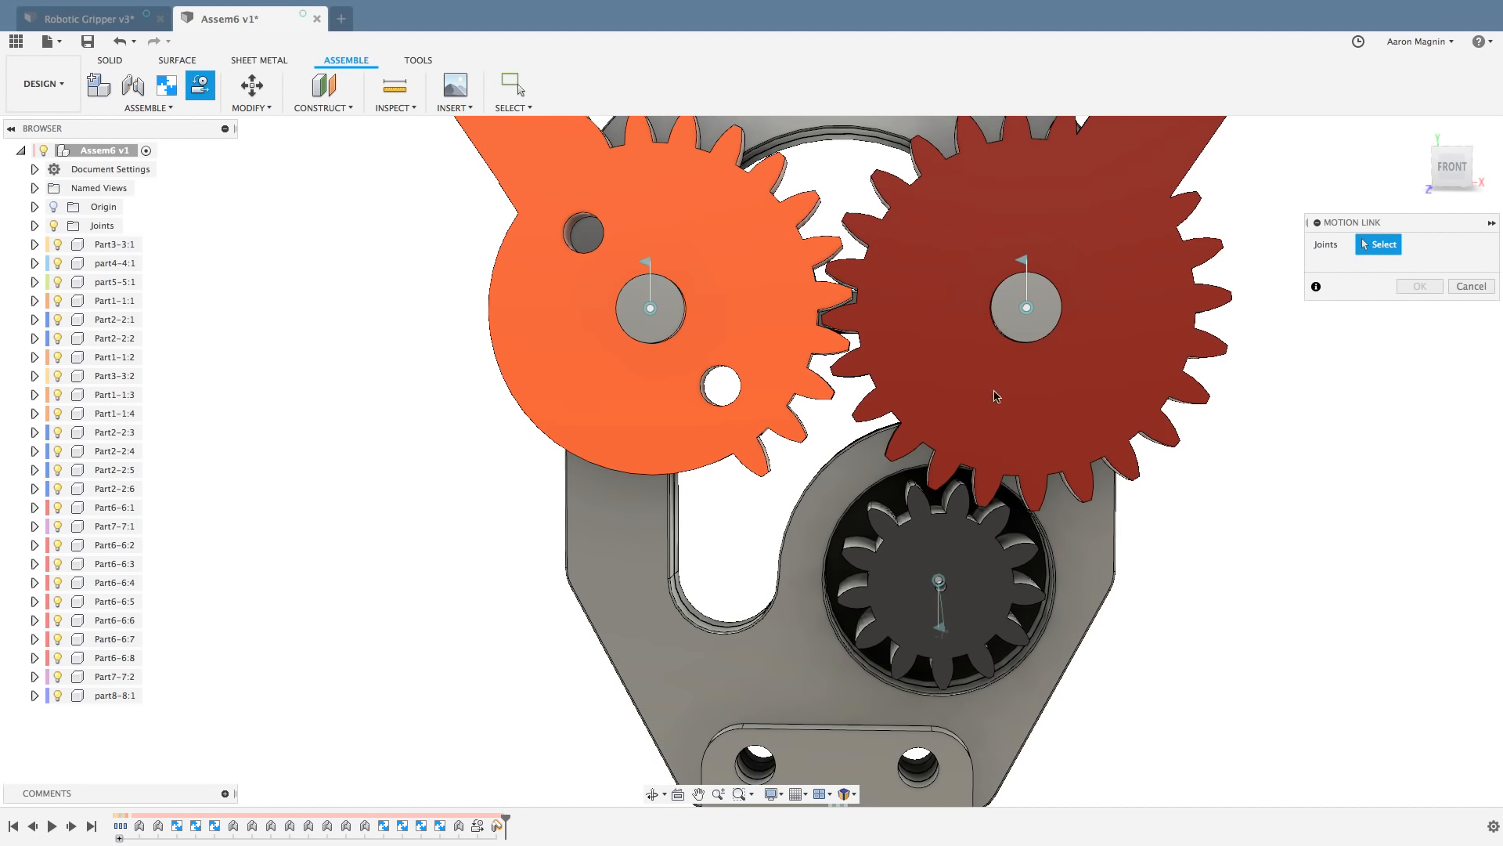
click(1026, 285)
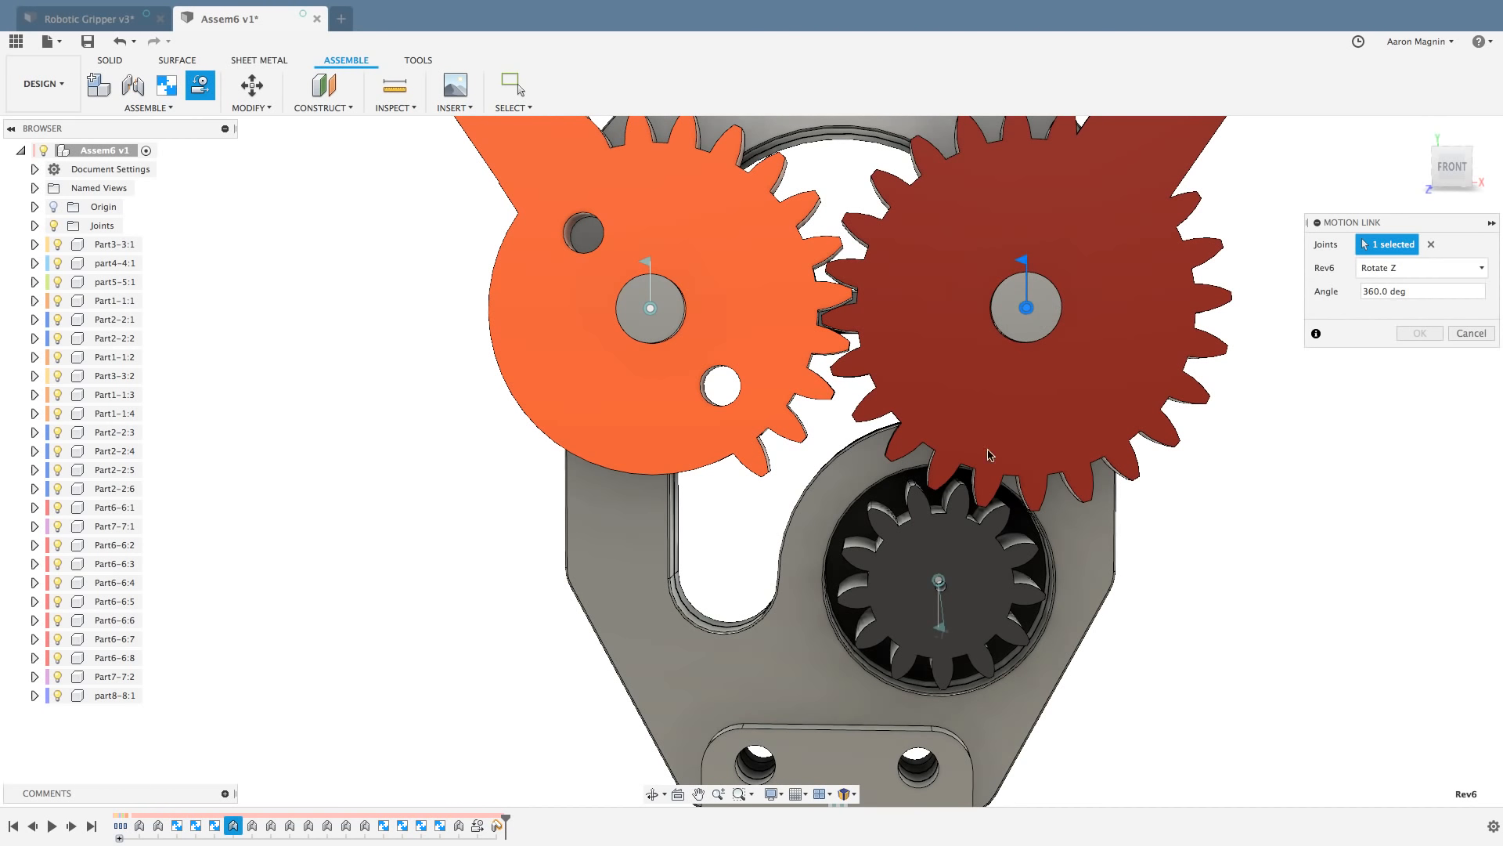
click(940, 603)
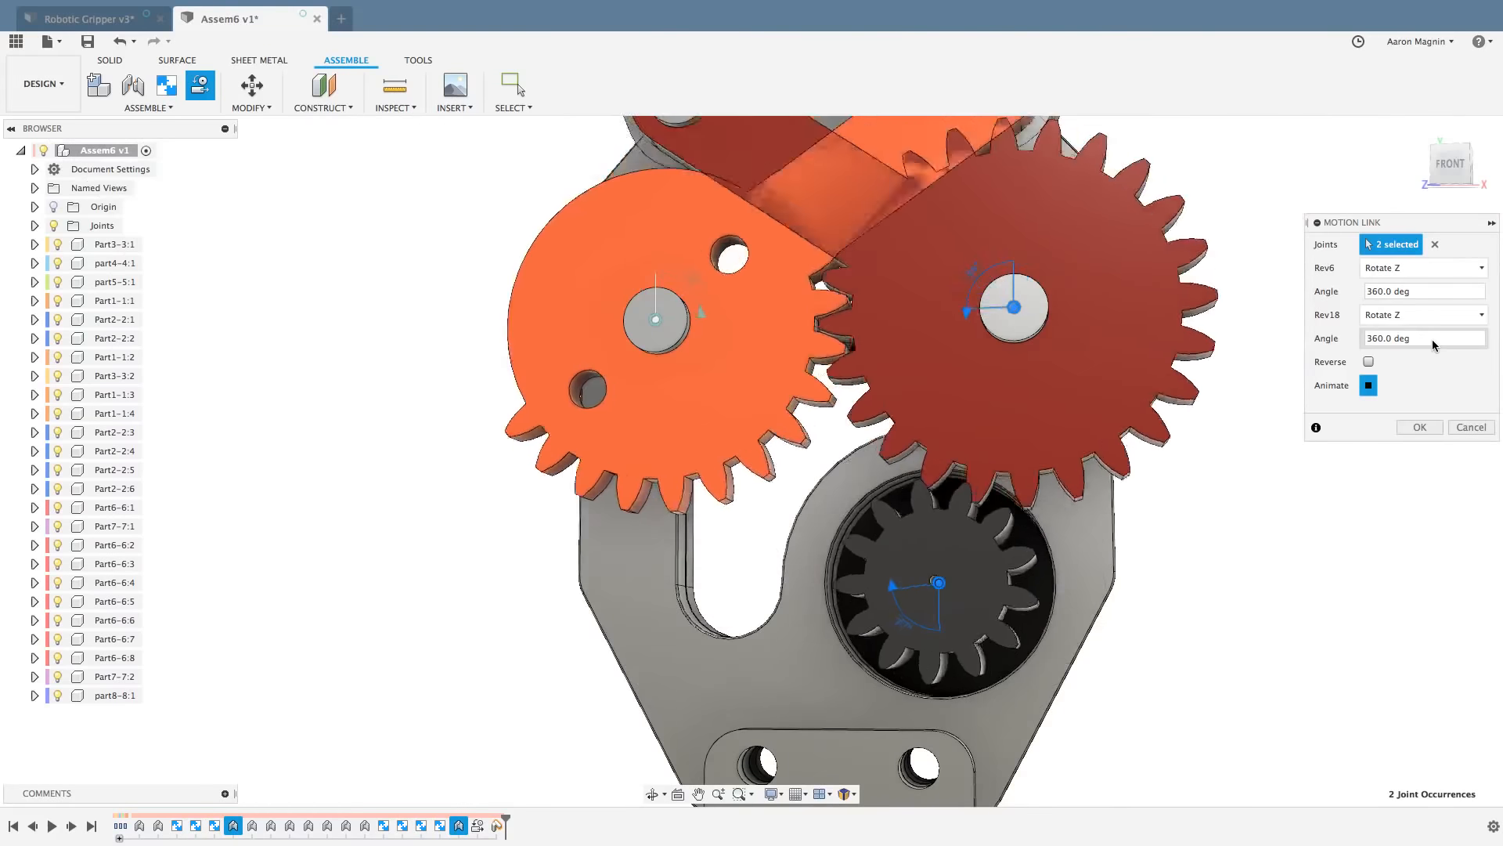
Step: Try motion link angles of 2 deg for the red gear's joint and 1 deg for the motor gear's joint
drag(1420, 294, 1315, 298)
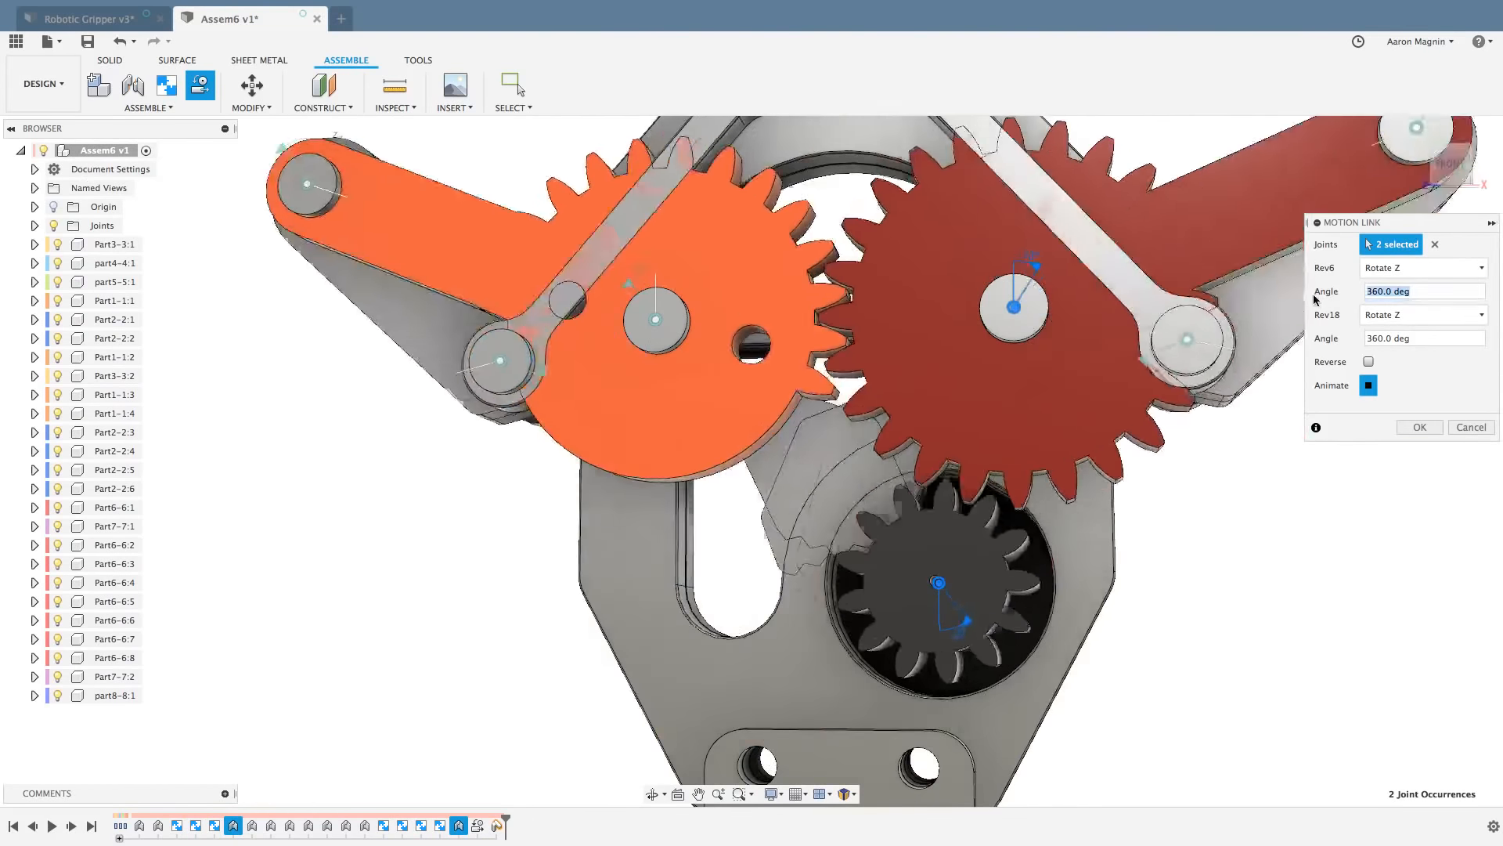
text(2)
drag(1428, 338, 1329, 337)
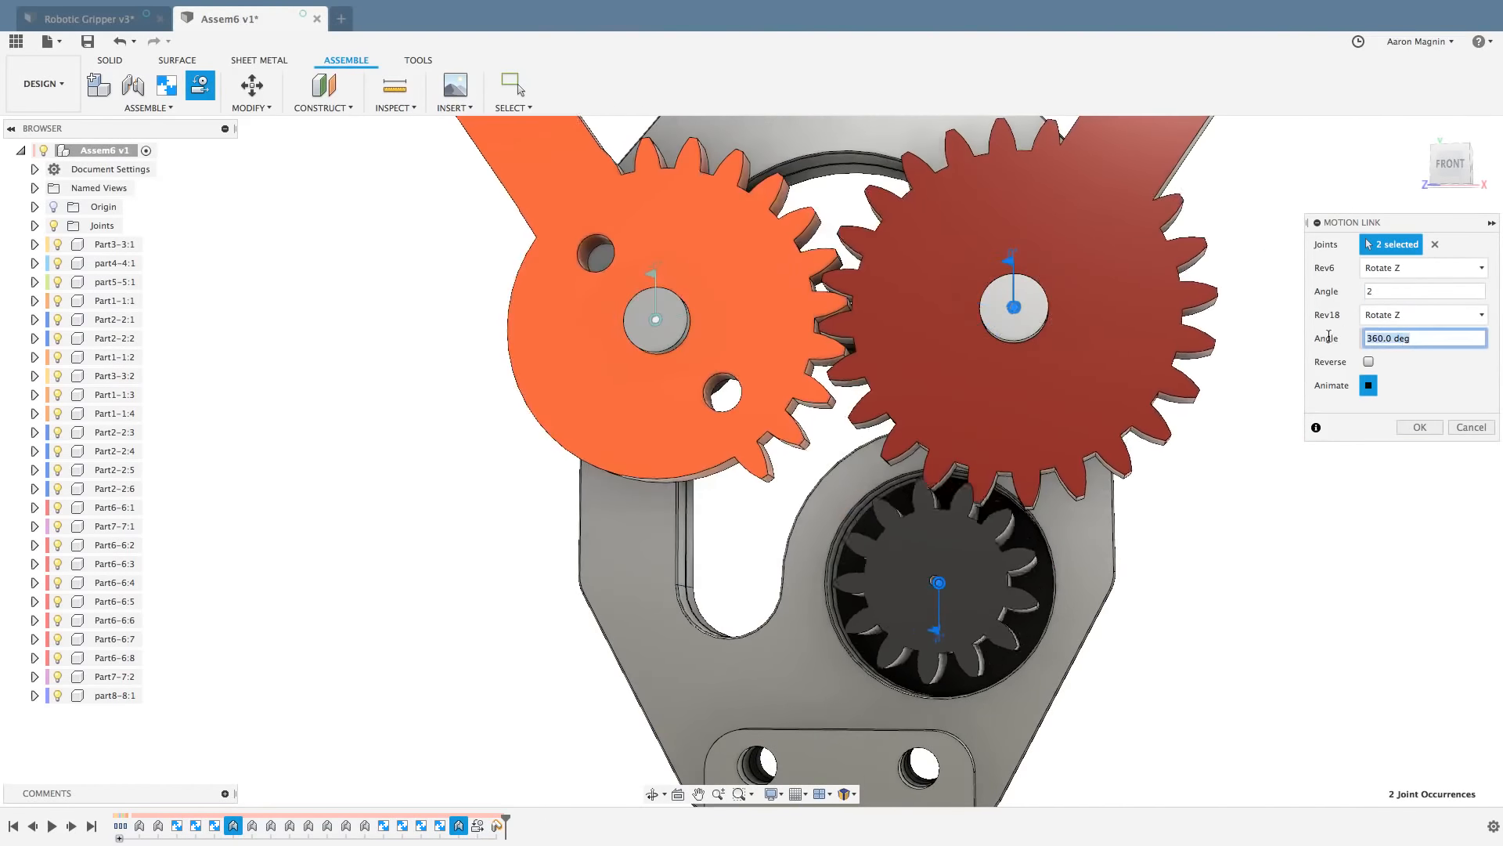
text(1)
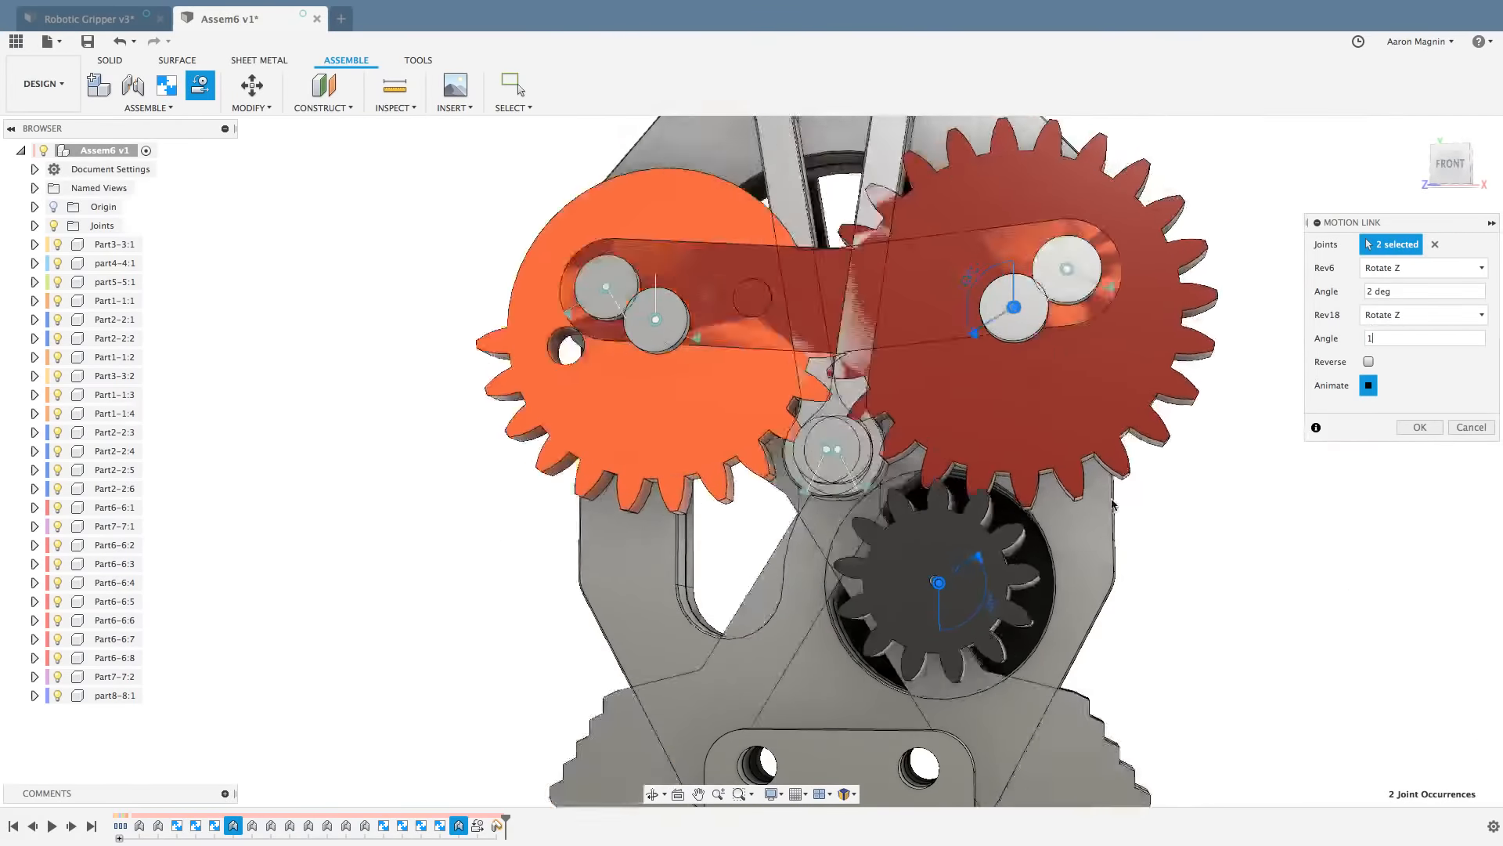
Step: Set the motion link angles to 1.1 deg for the red gear and 2 deg for the motor gear, and confirm the link
drag(1403, 292, 1346, 293)
text(1)
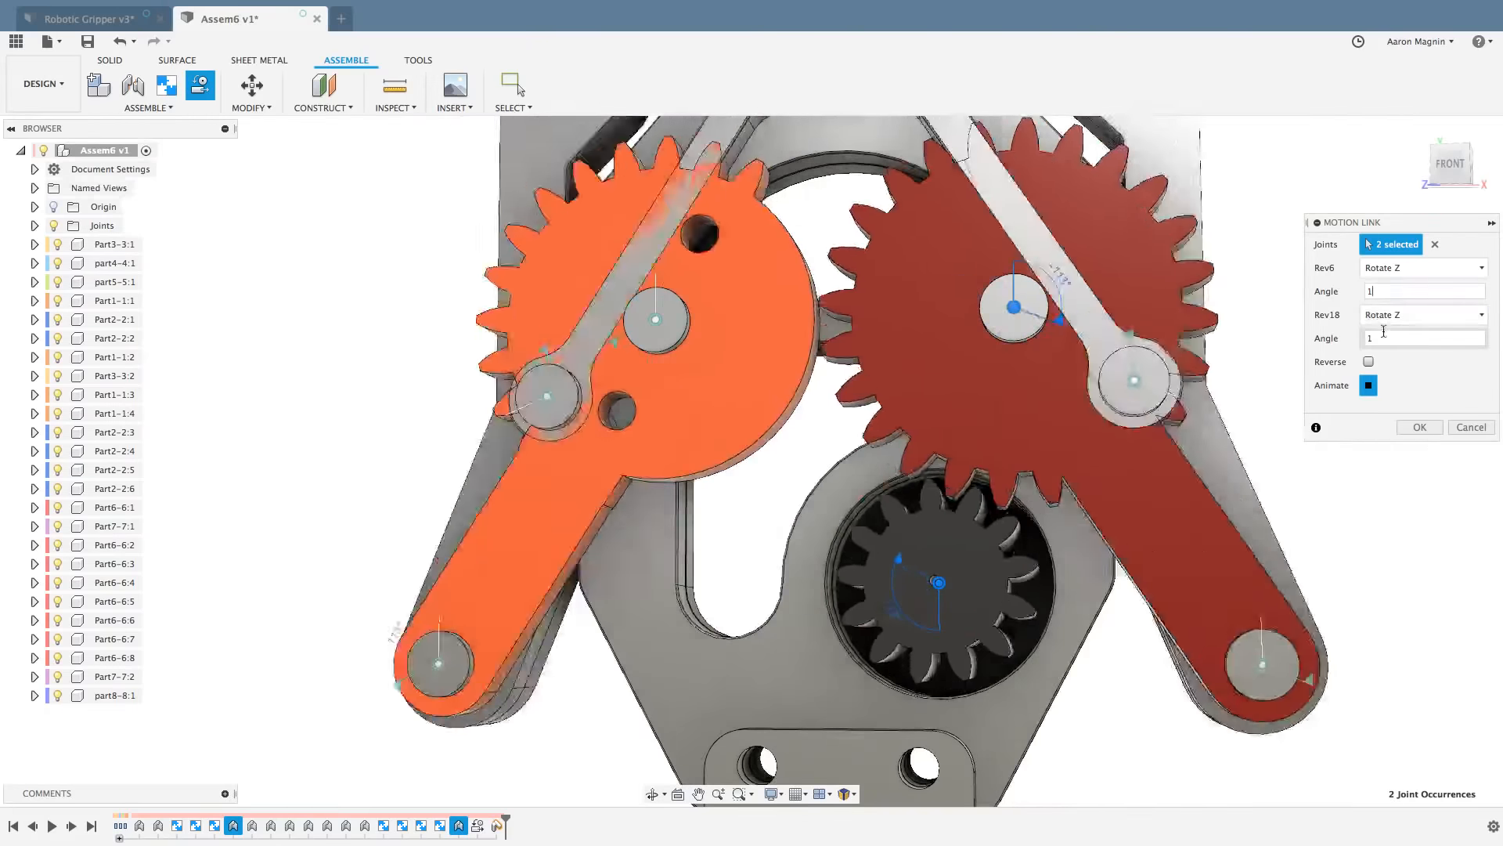
drag(1384, 339, 1340, 339)
text(2)
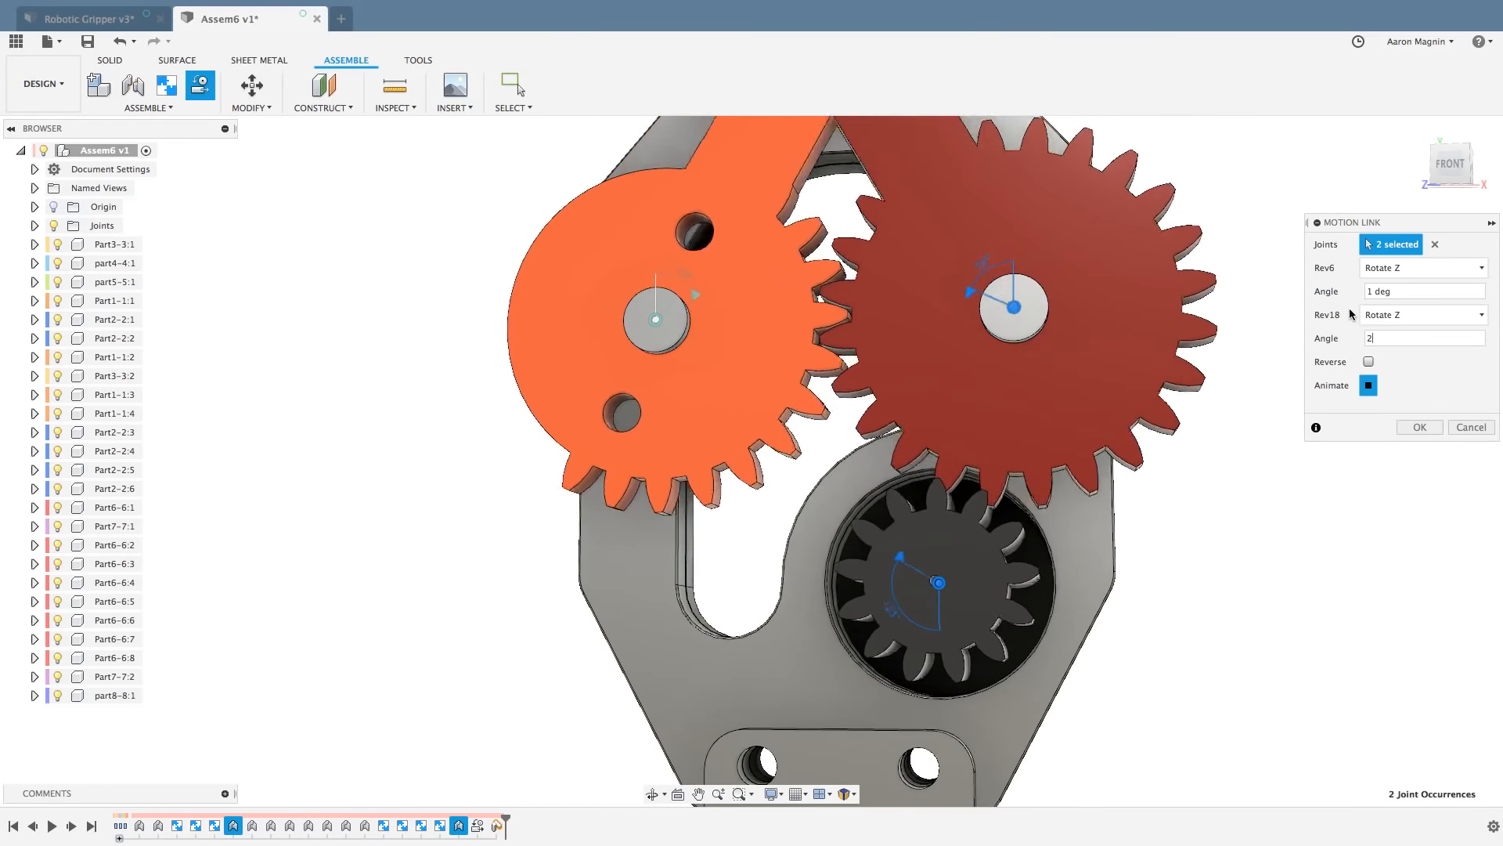
click(1372, 293)
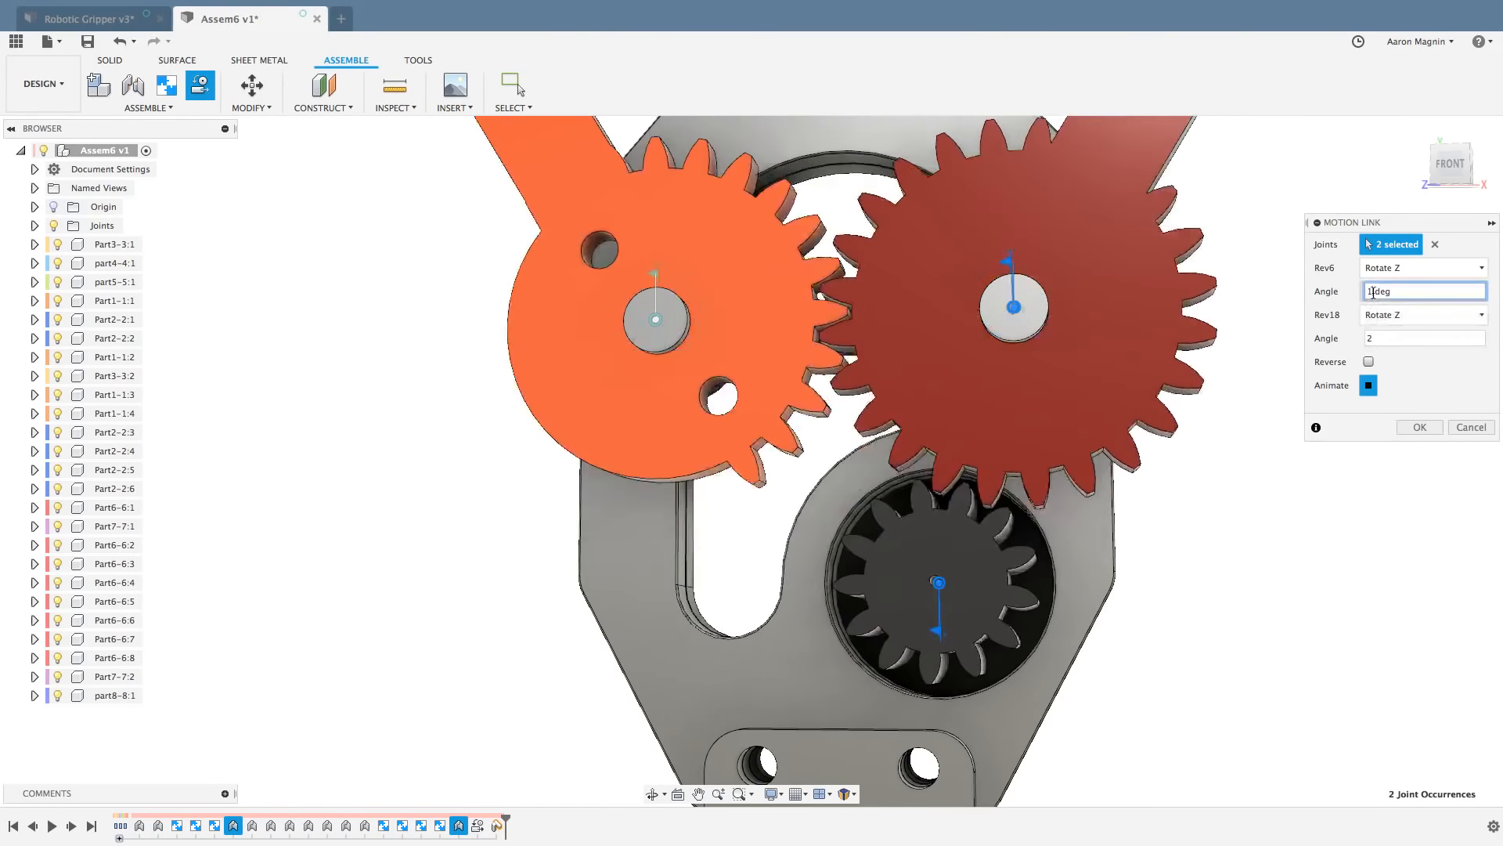
text(.1)
key(Return)
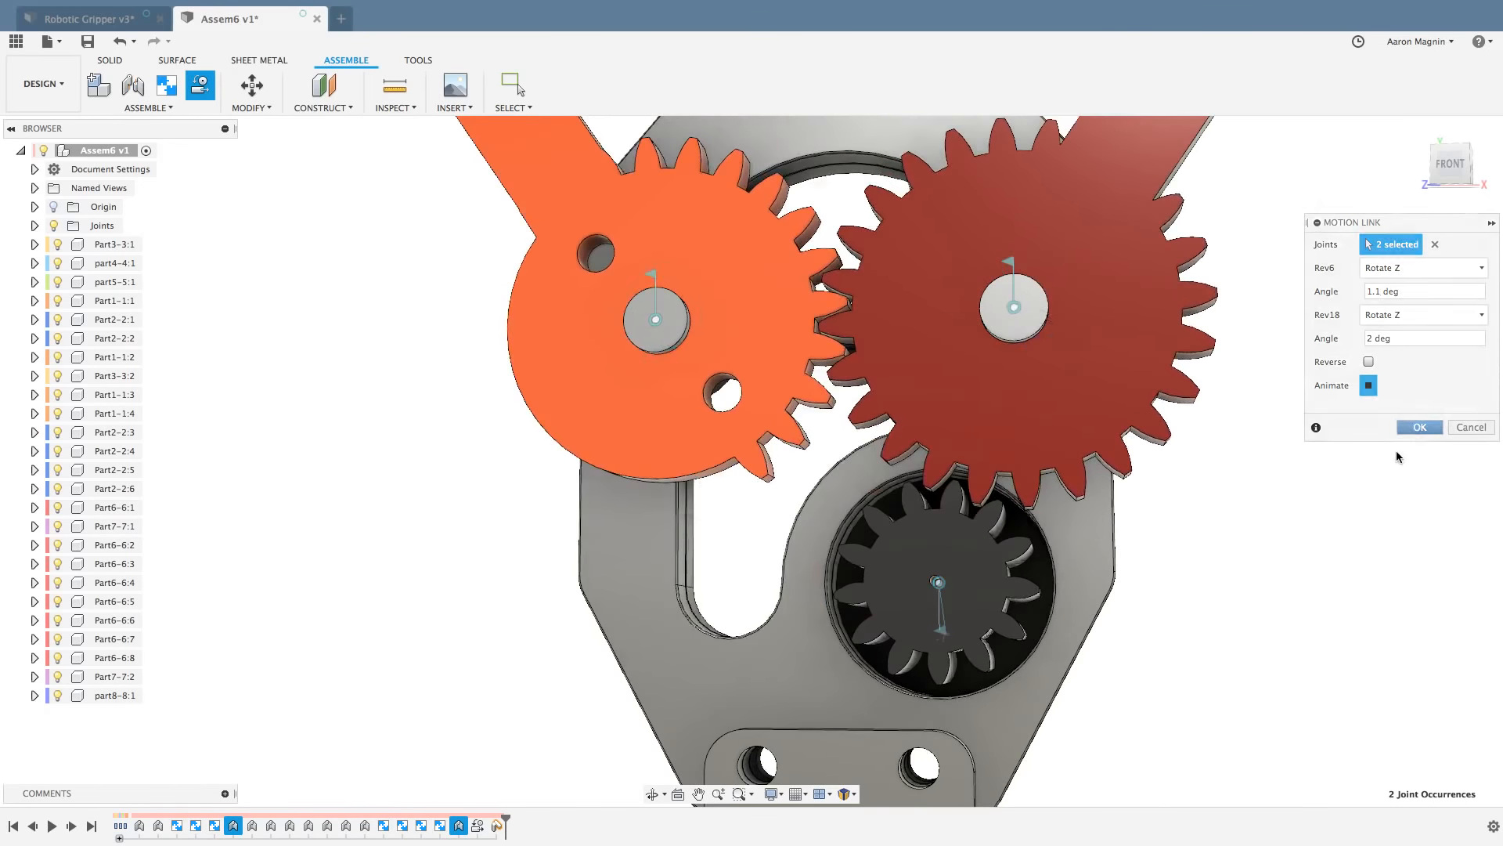
key(Return)
Step: Test the complete gear linkage by moving the red gear arm slightly
scroll(1293, 524, down, 5)
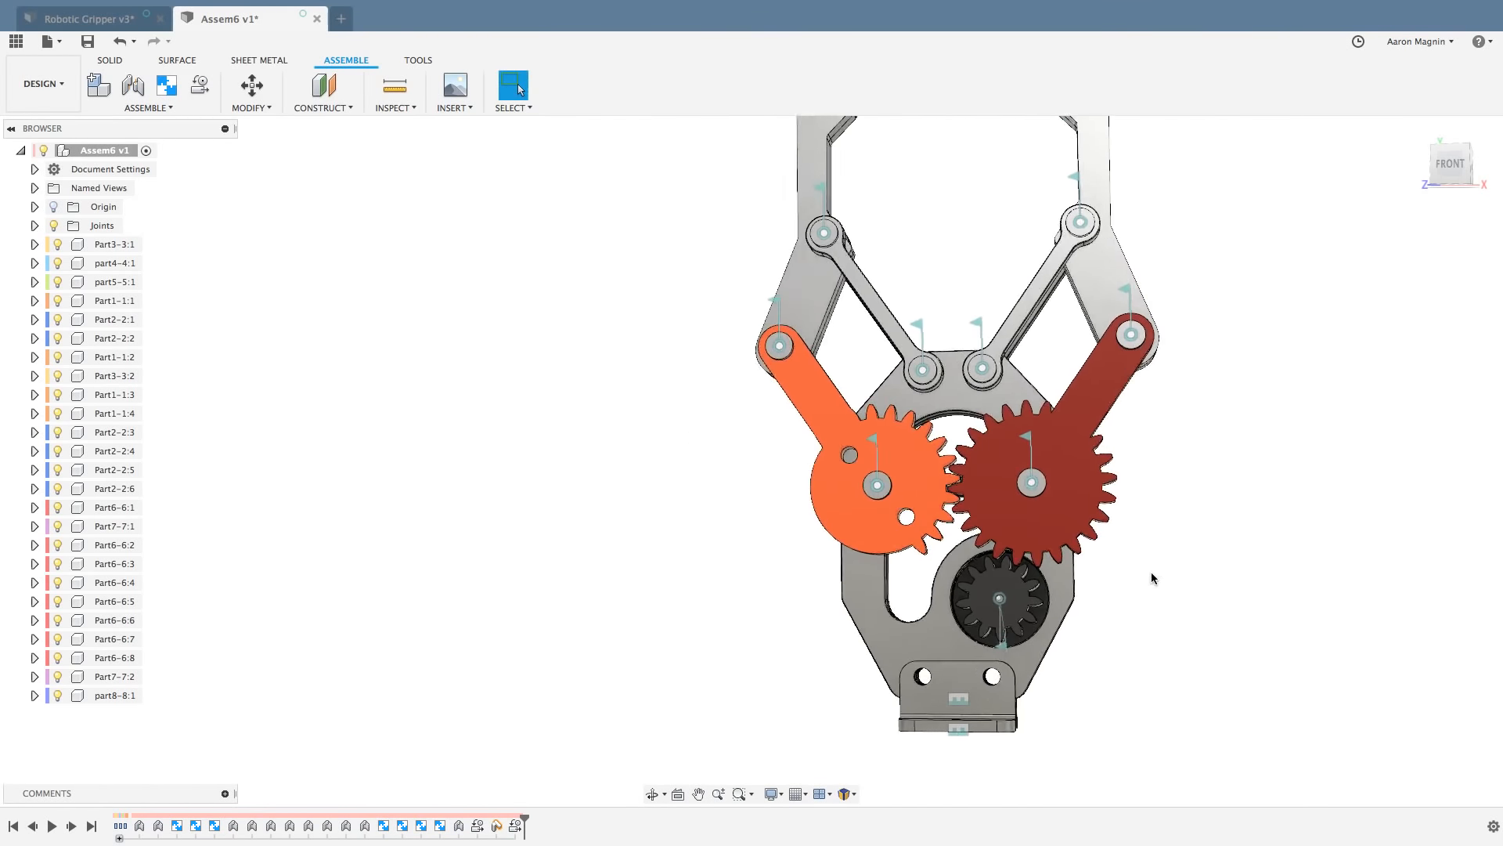
drag(1112, 390, 1154, 301)
scroll(1236, 313, down, 1)
middle_drag(1247, 324, 1061, 335)
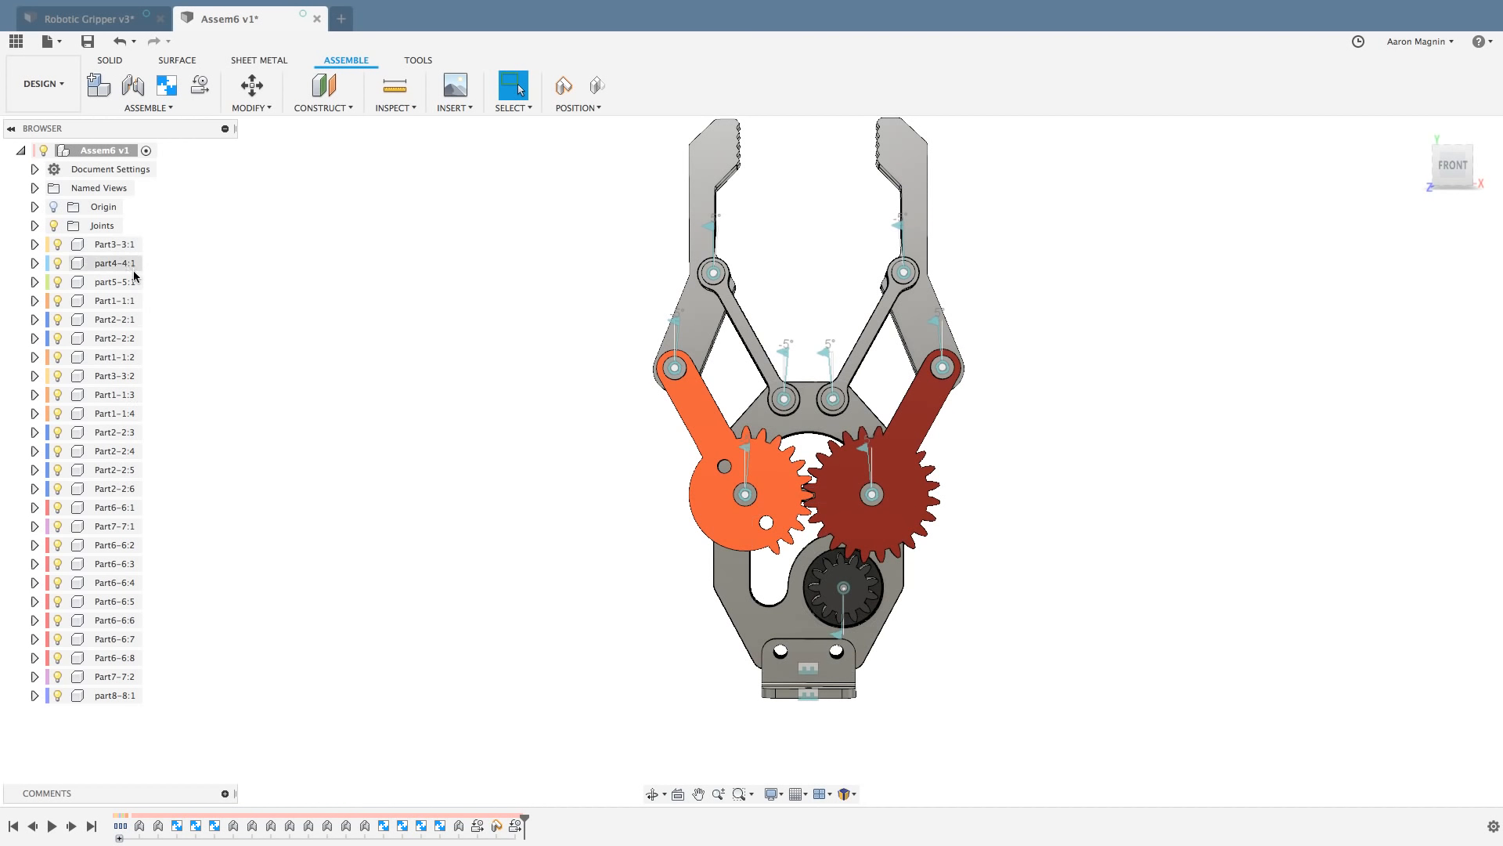
Step: Highlight component Part2-2:2 to identify it in the gripper, view it at an angle, and clear the selection
click(109, 340)
shift+middle_drag(322, 358, 408, 403)
shift+middle_drag(668, 399, 630, 399)
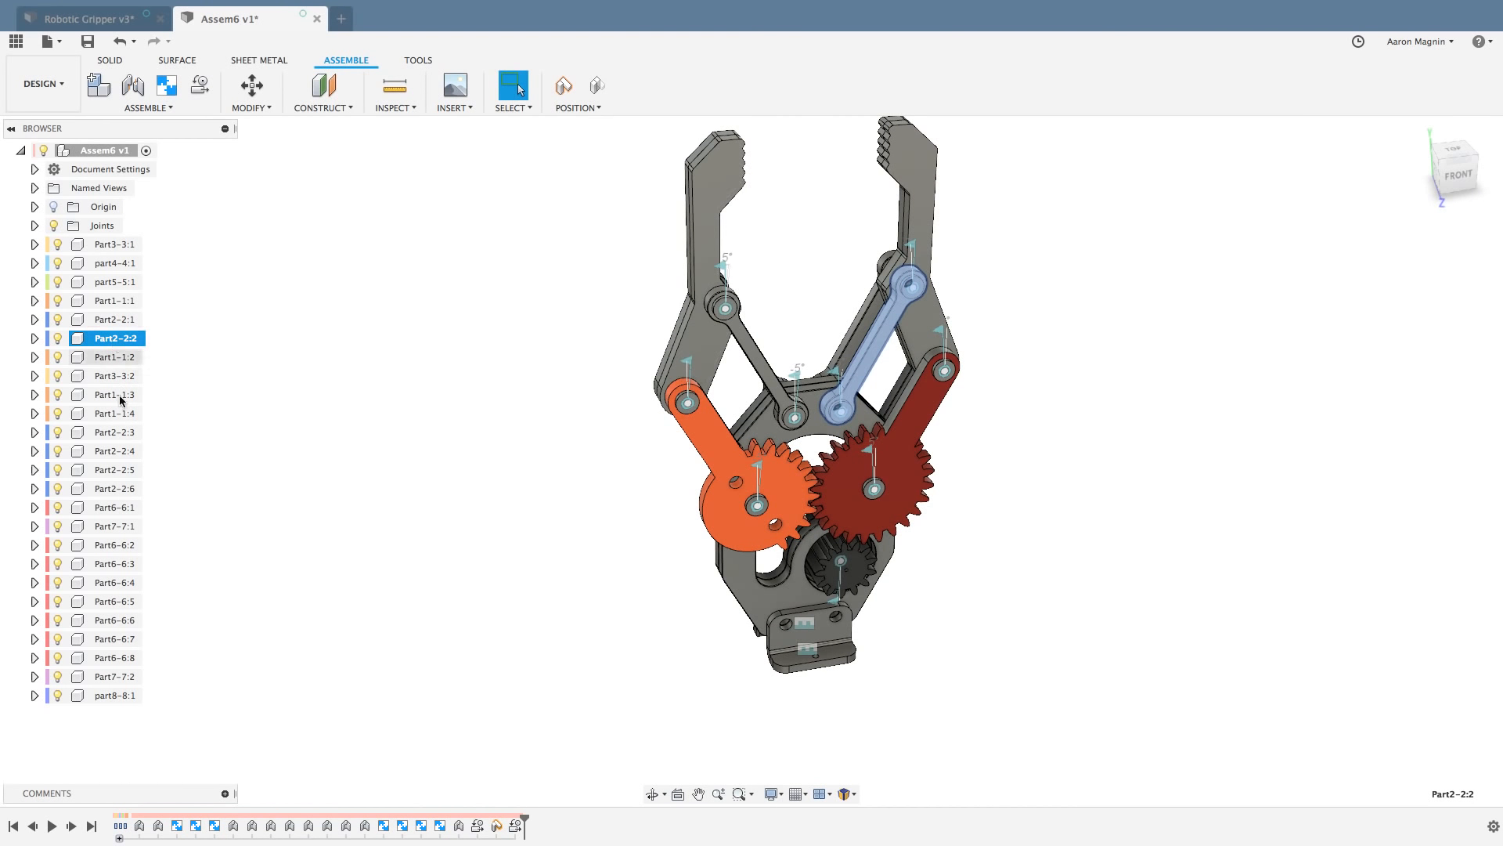
click(382, 404)
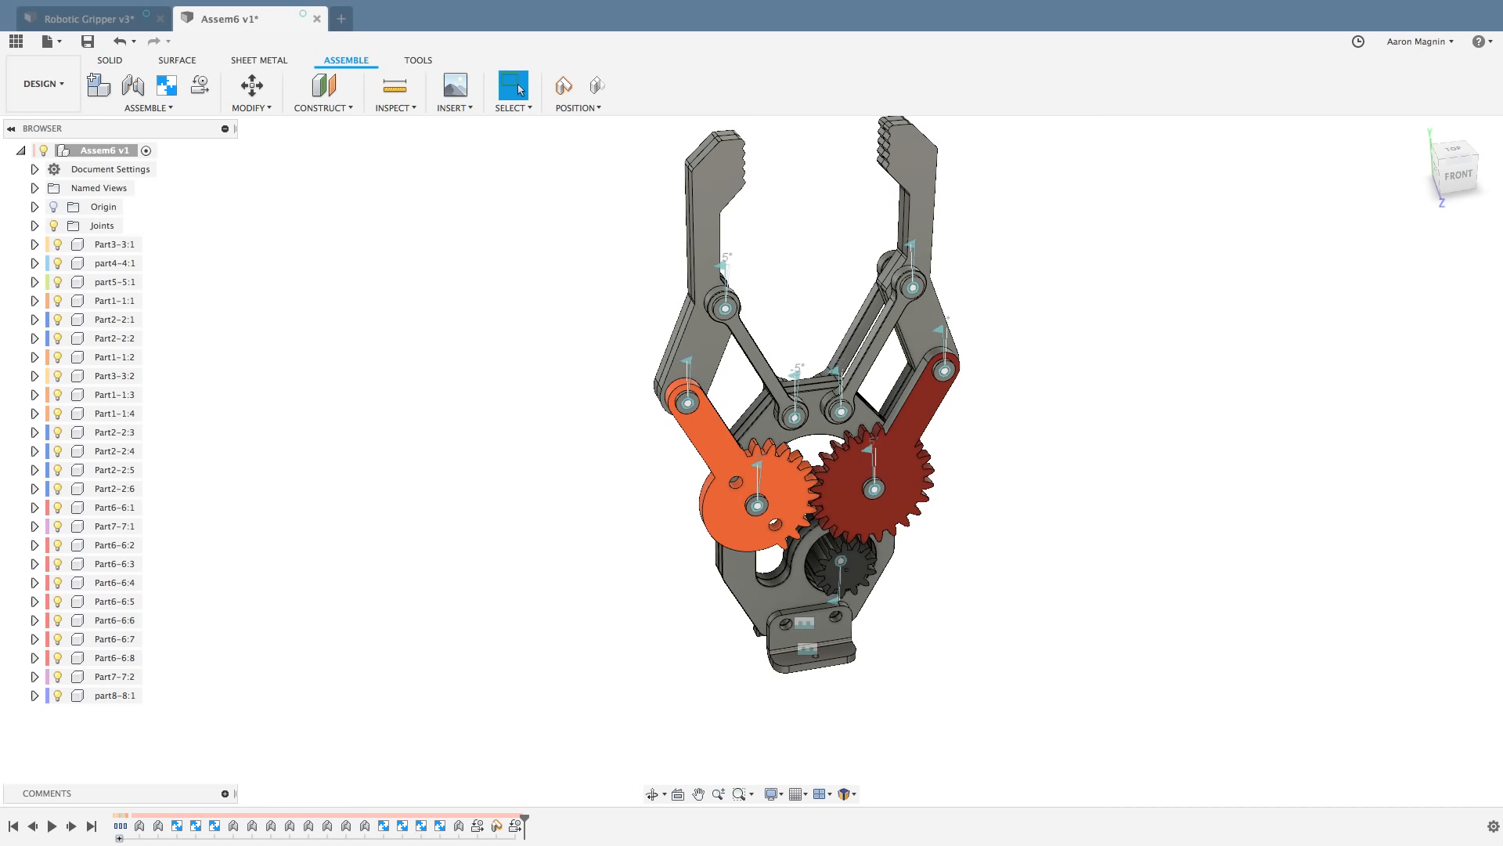
Step: Turn on component color cycling, and examine the colored gripper parts from the back and the front
middle_drag(484, 464, 394, 541)
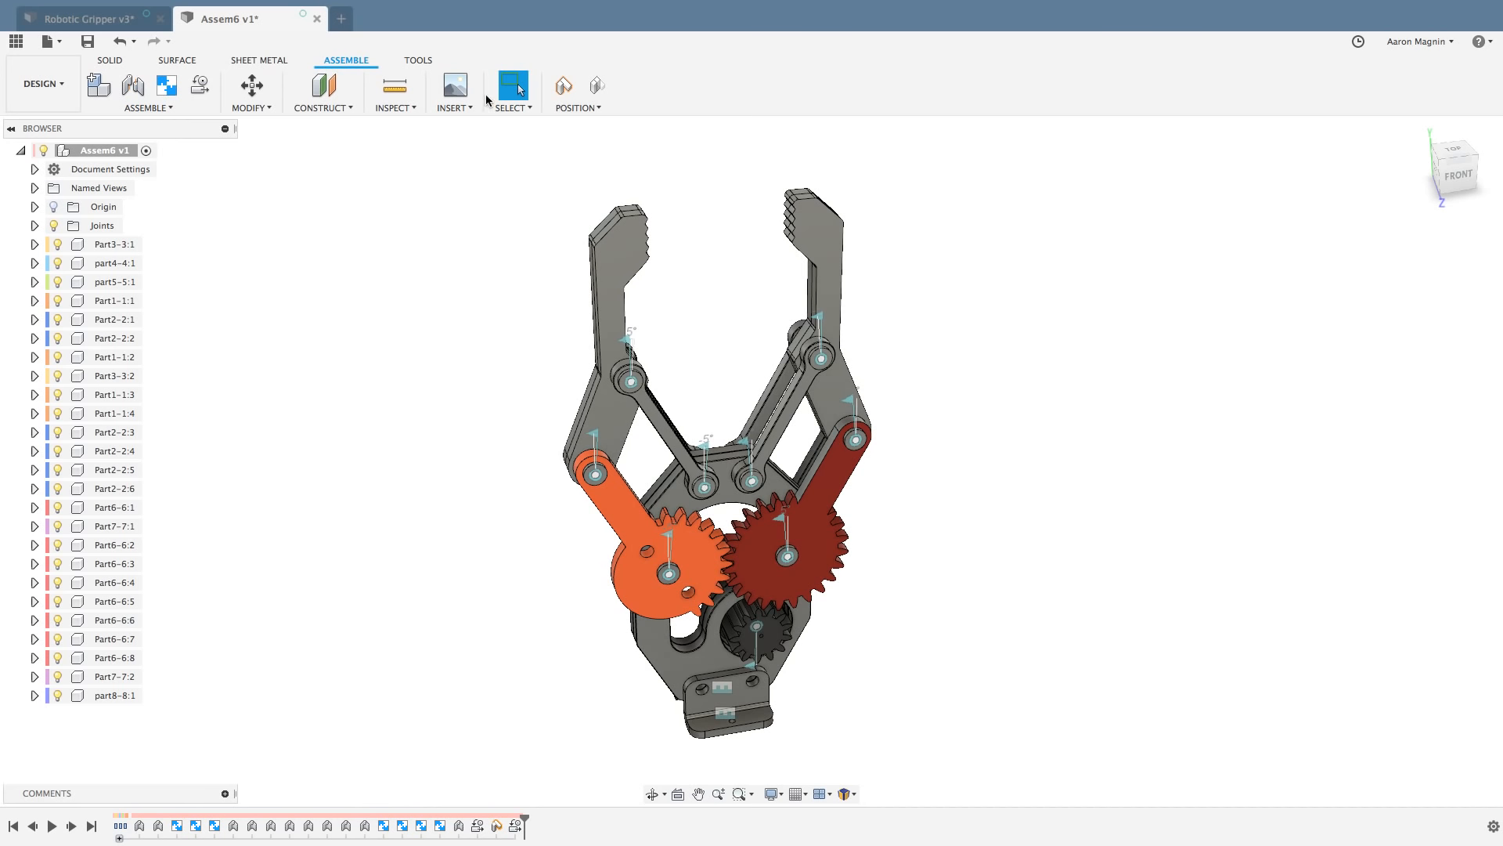
click(420, 60)
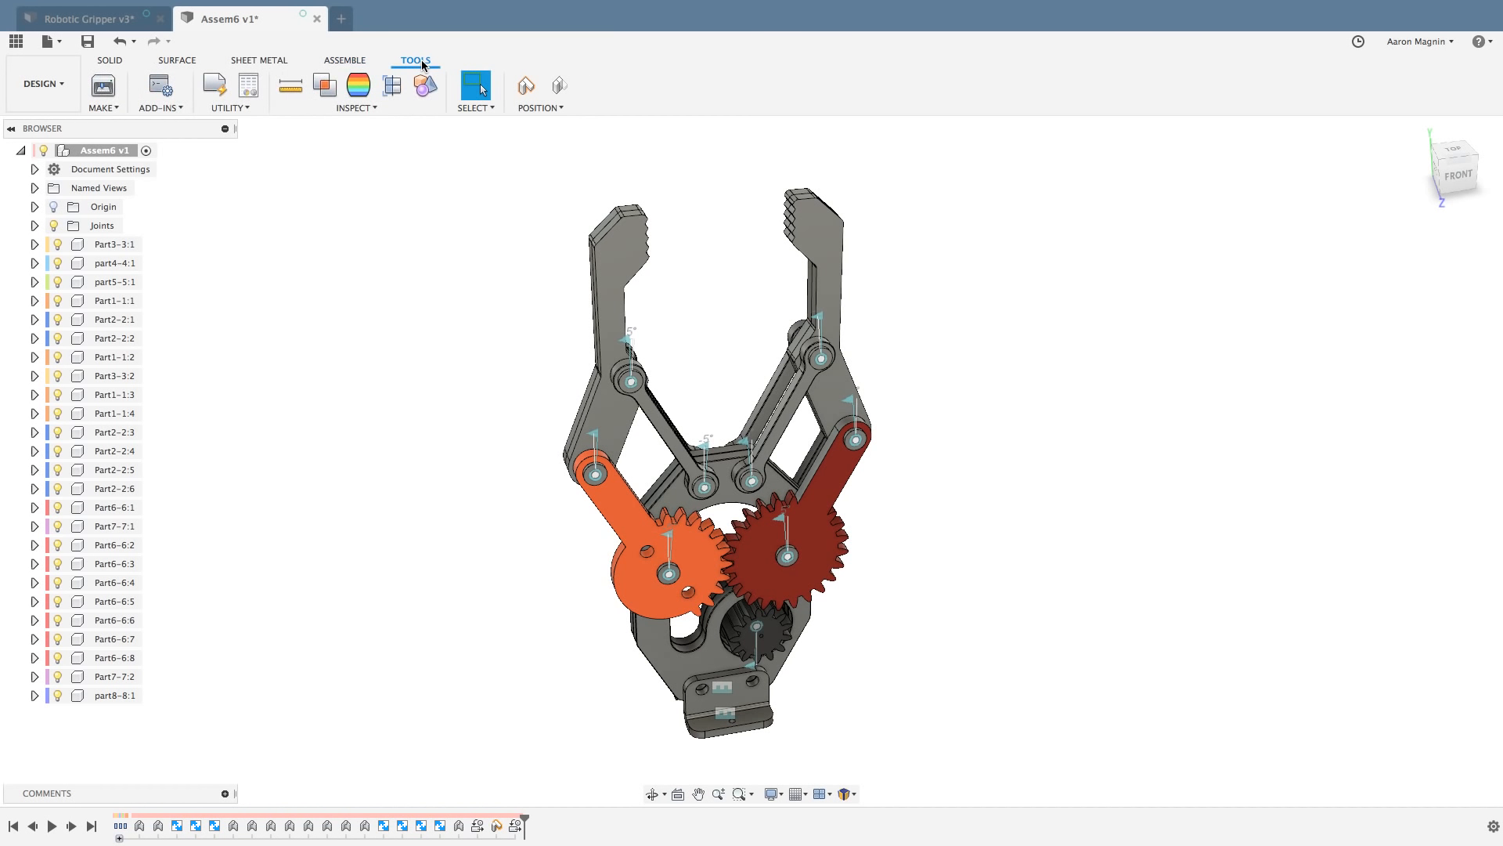
click(365, 109)
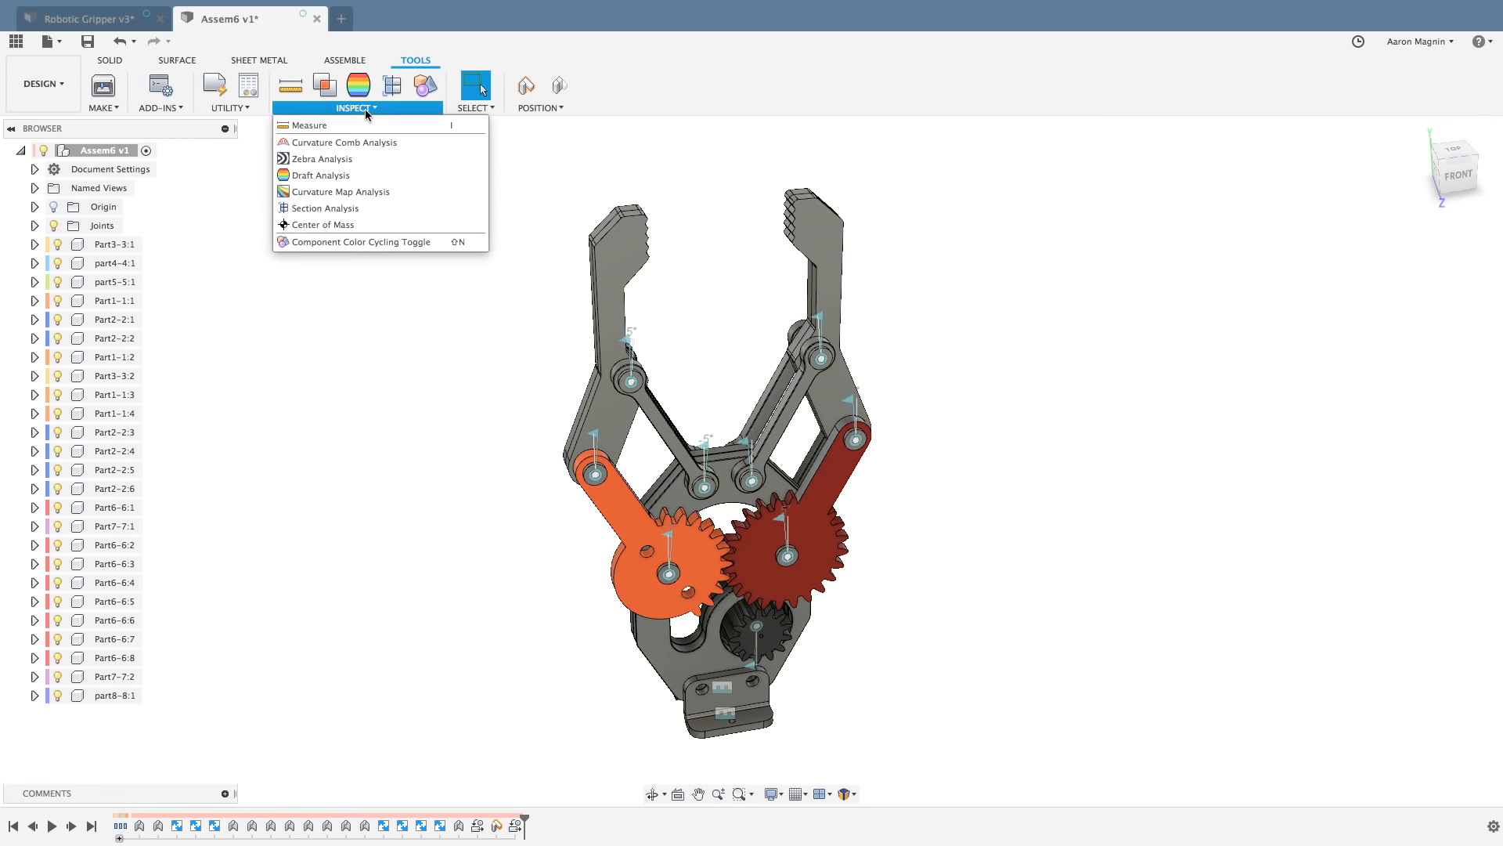
click(349, 243)
shift+middle_drag(392, 492, 548, 469)
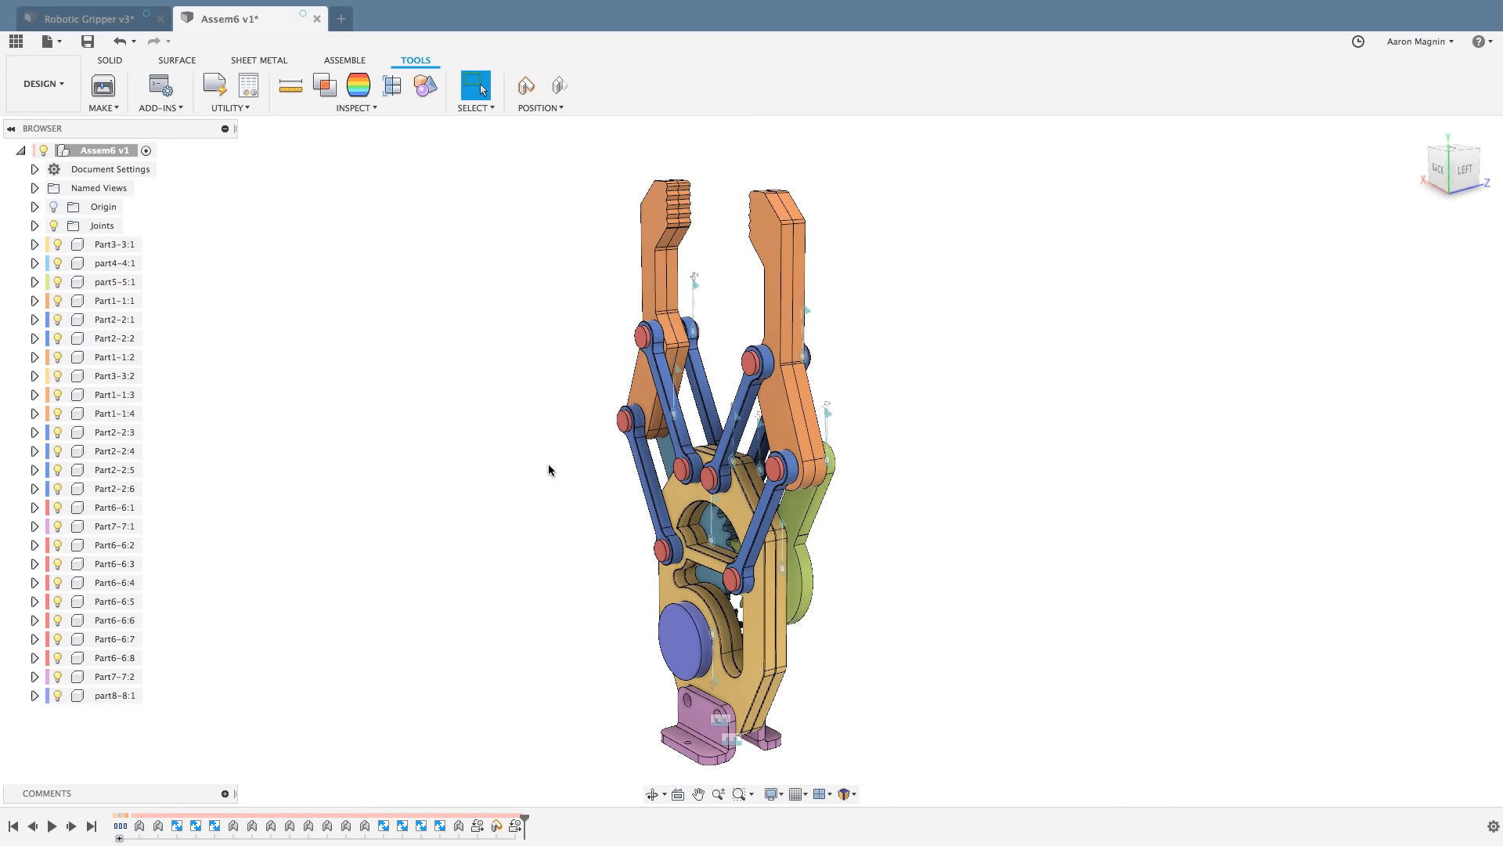
shift+middle_drag(509, 422, 401, 454)
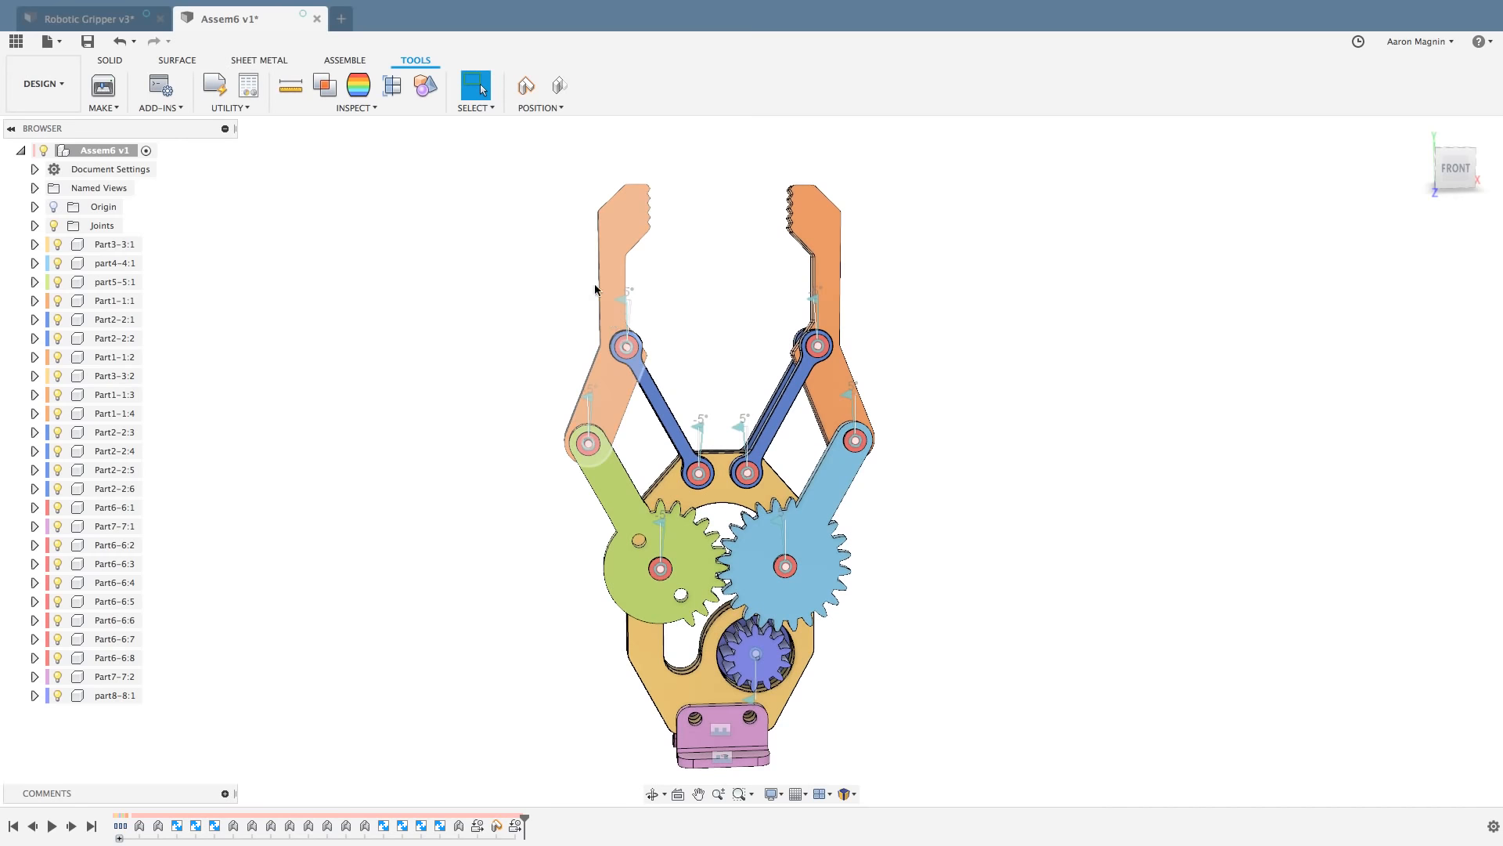
Step: Test the color-coded gripper by moving its fingers closer together, and revert the components to their captured position
drag(850, 423, 881, 374)
drag(951, 509, 952, 327)
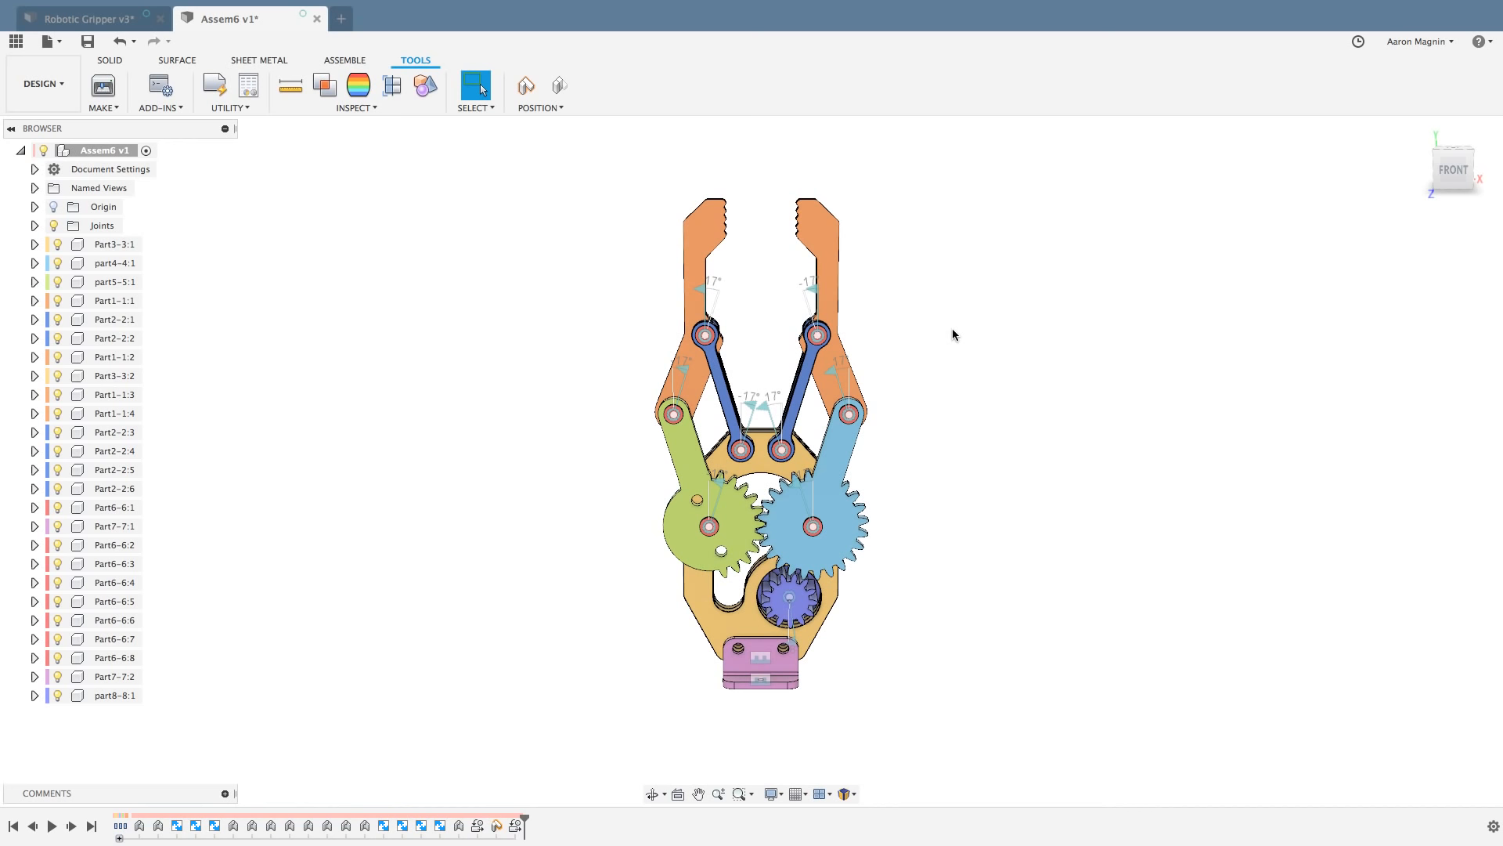
click(560, 84)
Step: View the gripper at an angle and enable contact sets for the assembly
middle_drag(547, 266, 515, 315)
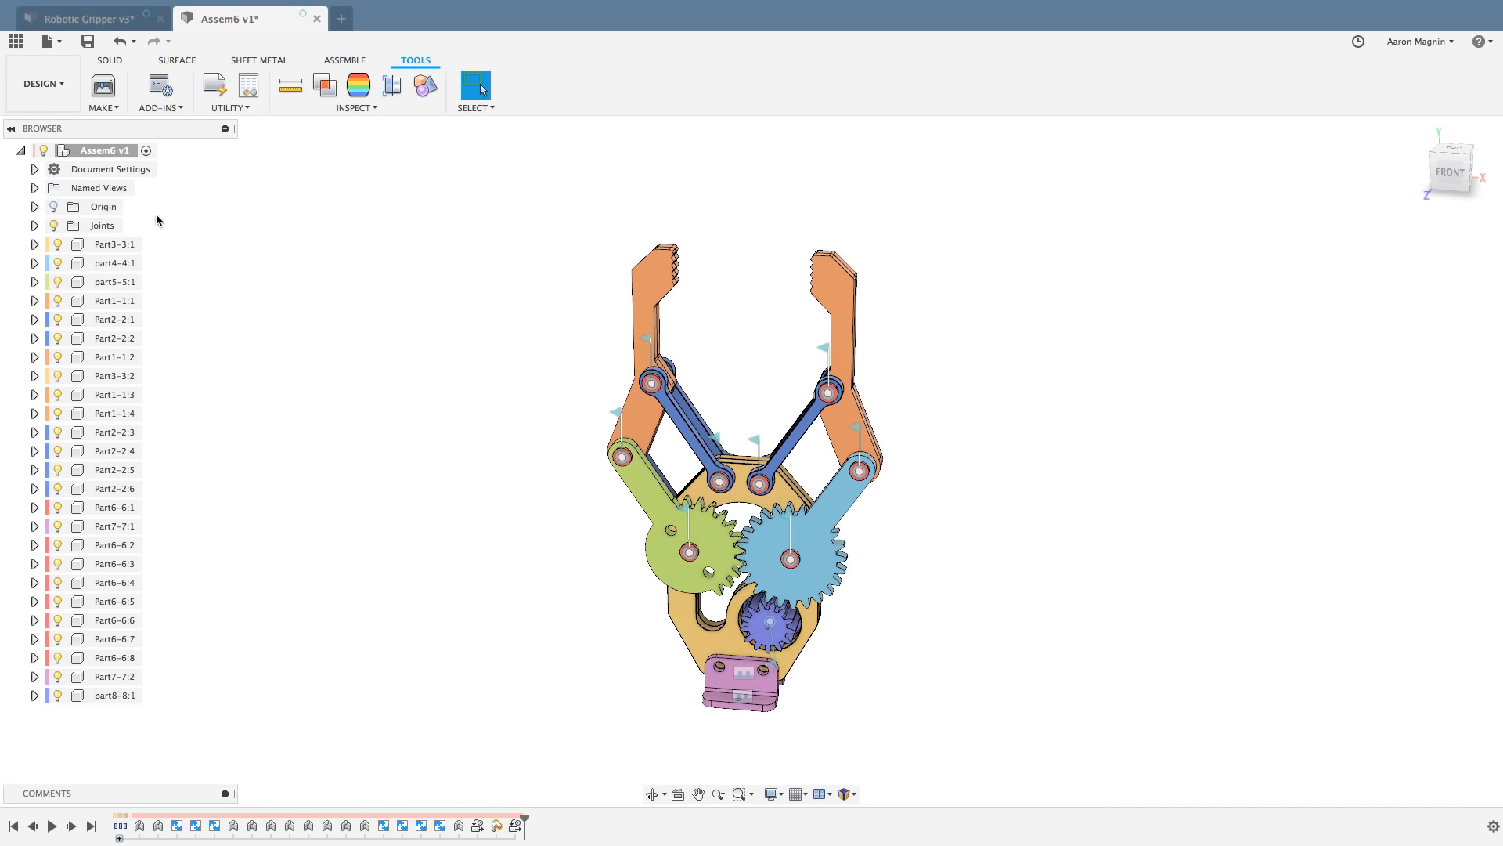
text(s)
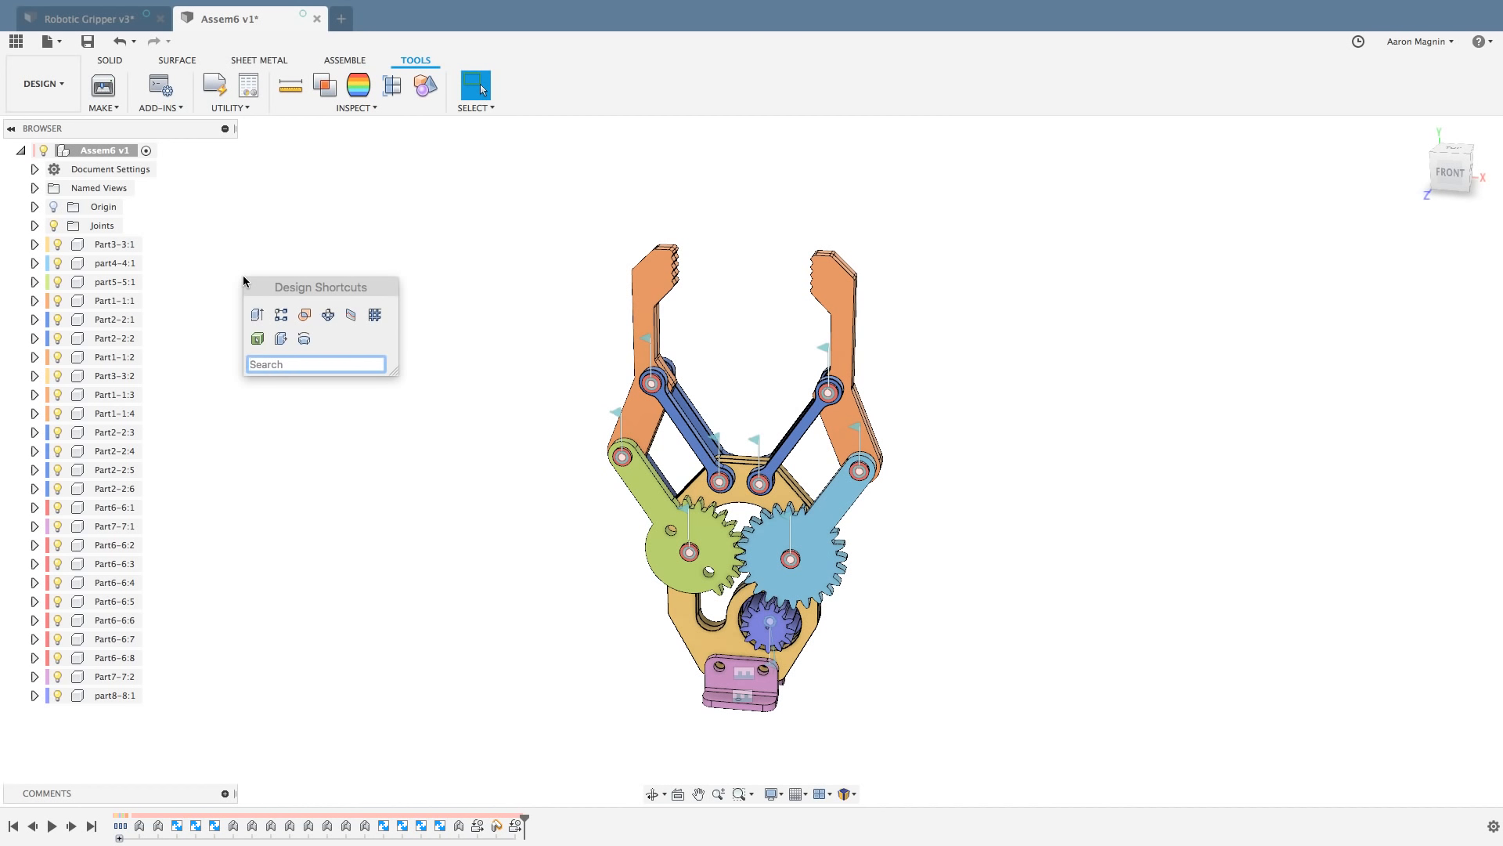
text(con)
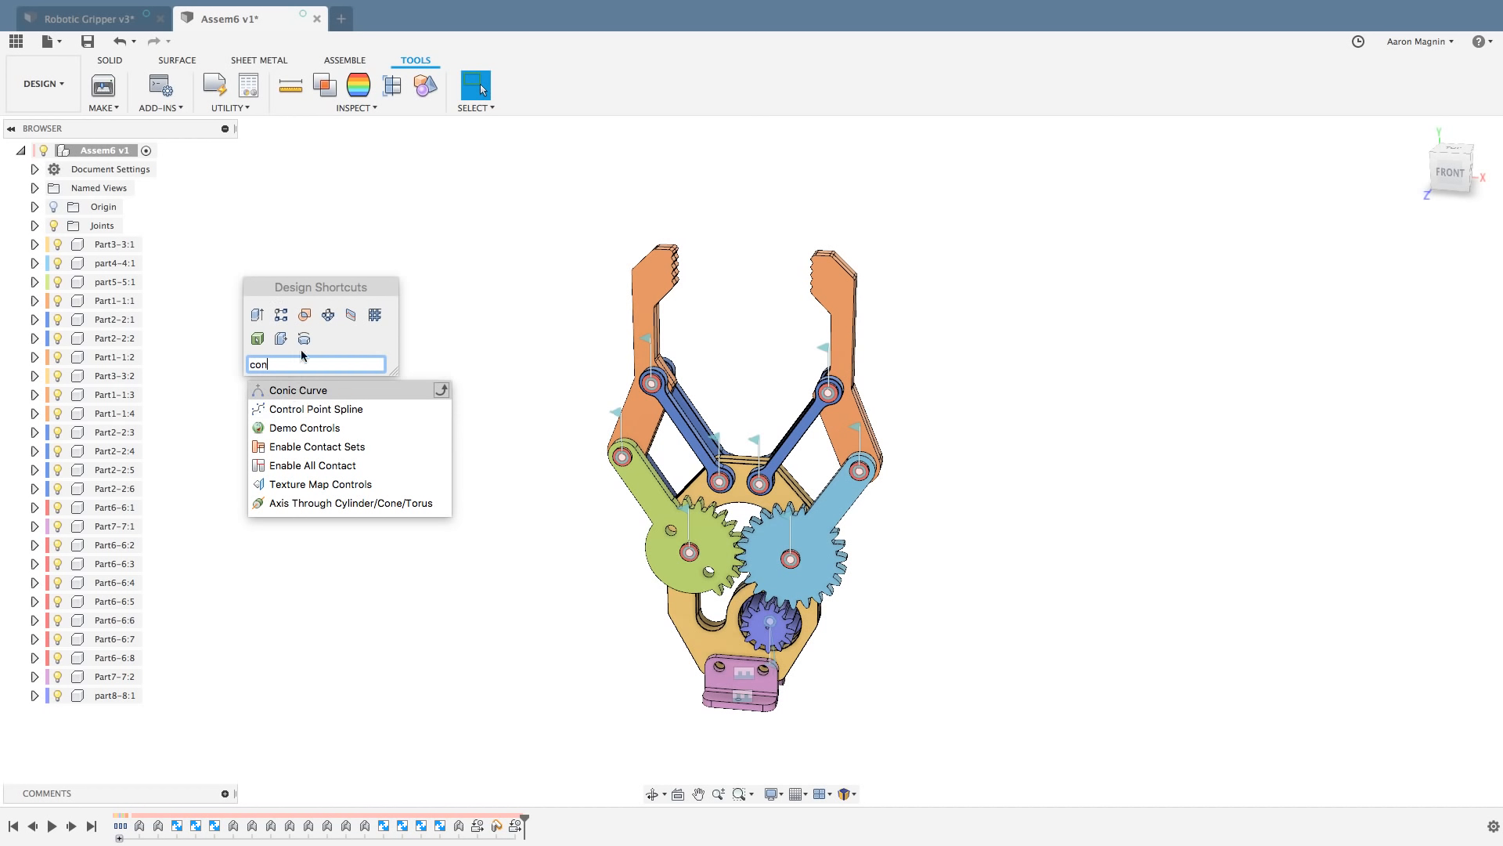
click(292, 448)
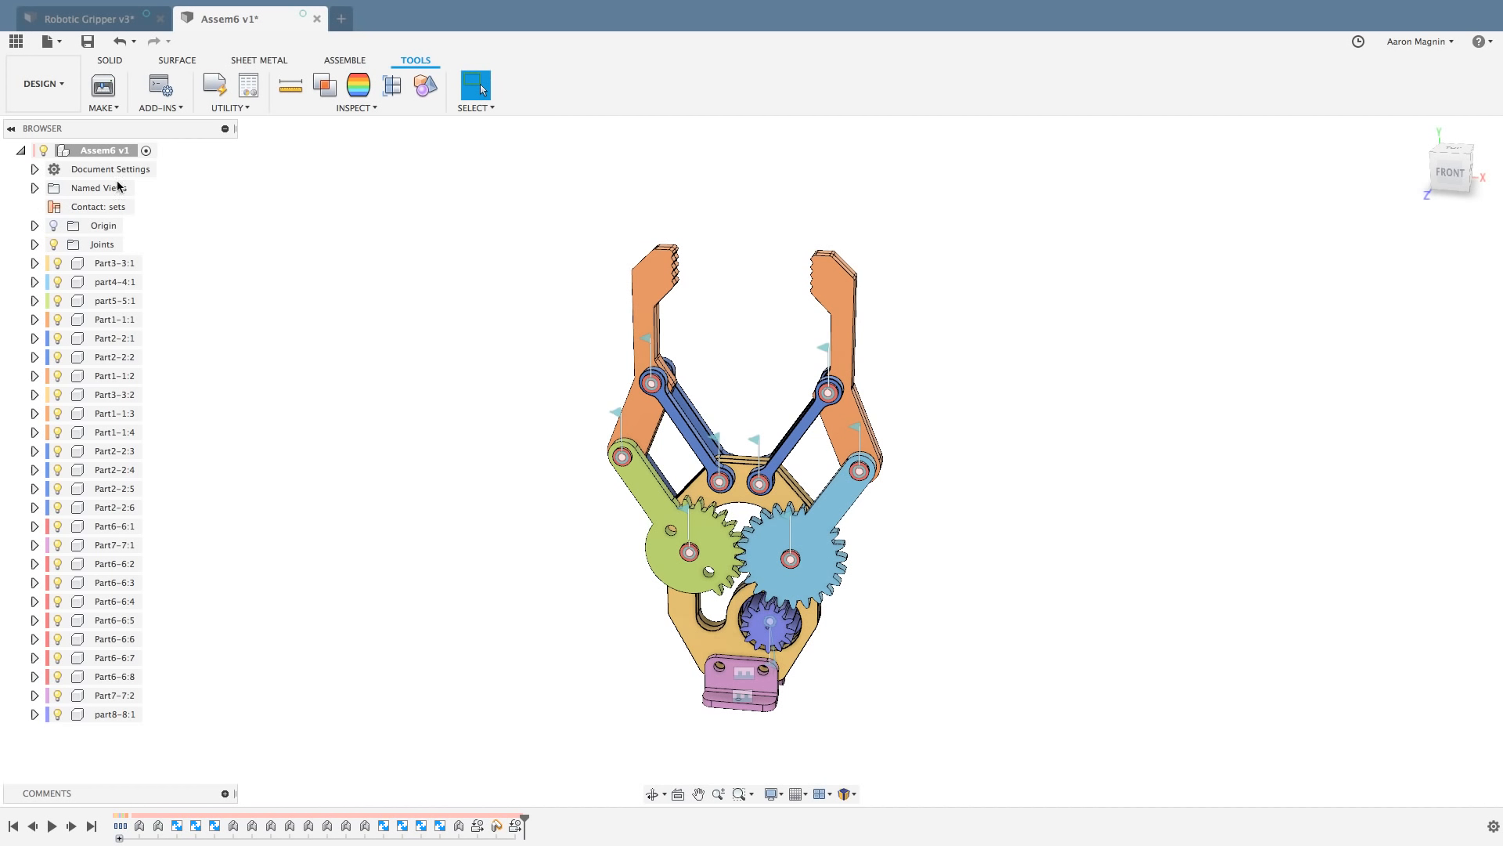
Step: Create a new contact set between the two orange front fingers of the gripper
mouse_move(102, 210)
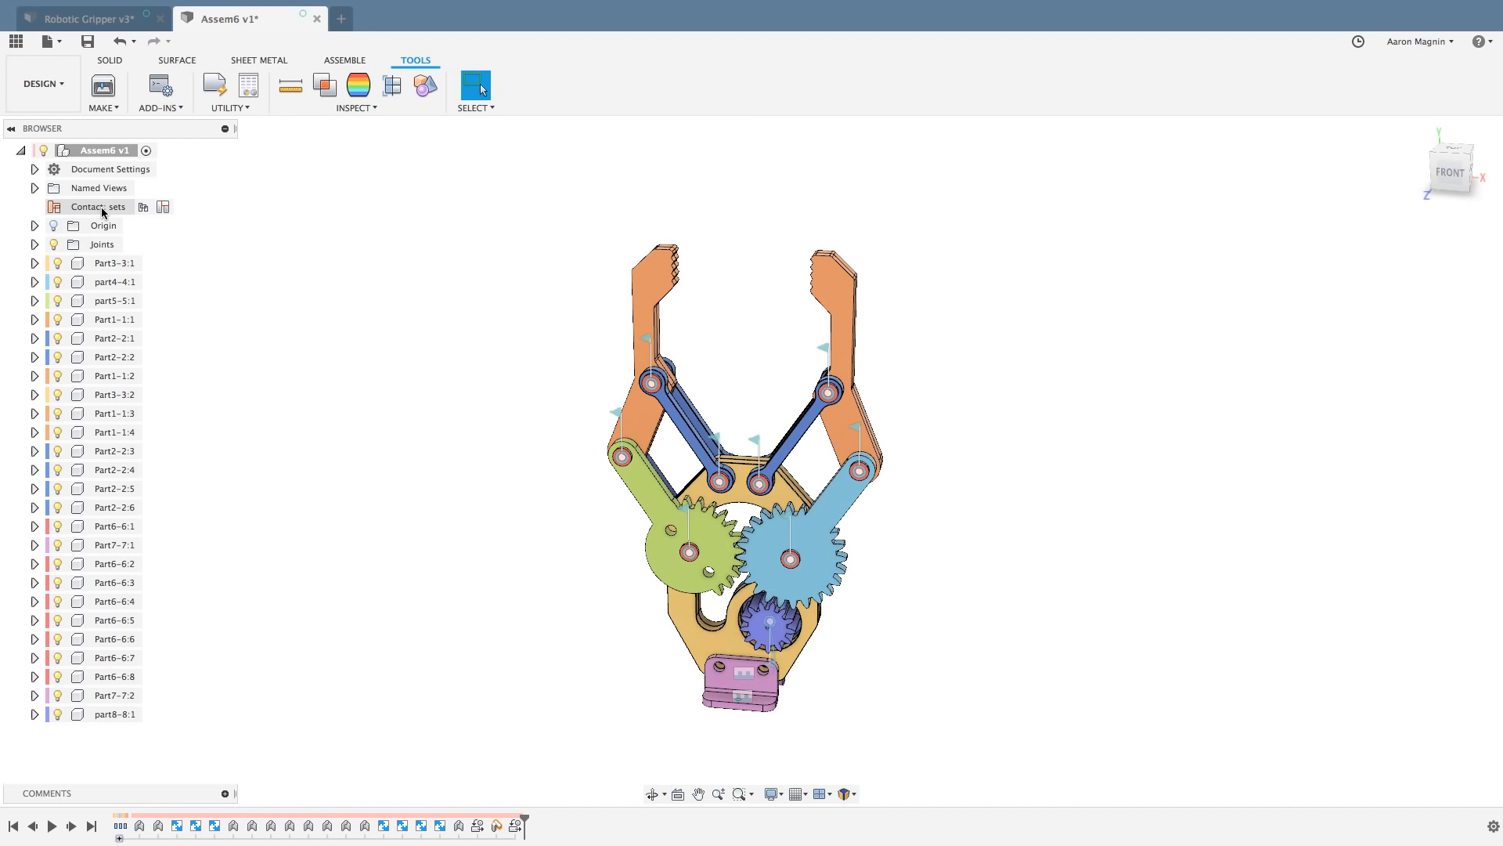
right_click(103, 210)
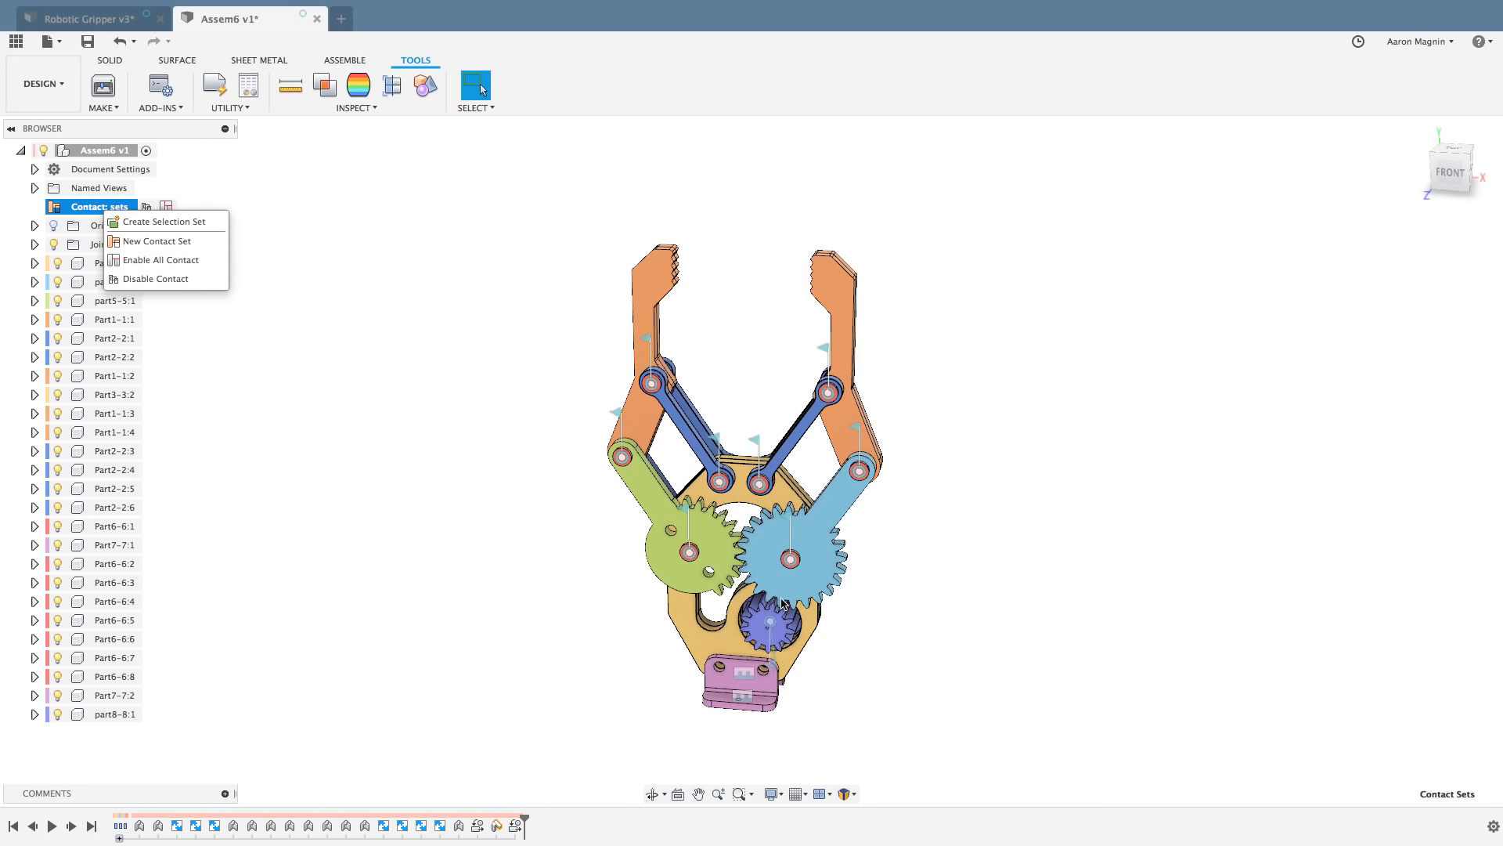
click(163, 242)
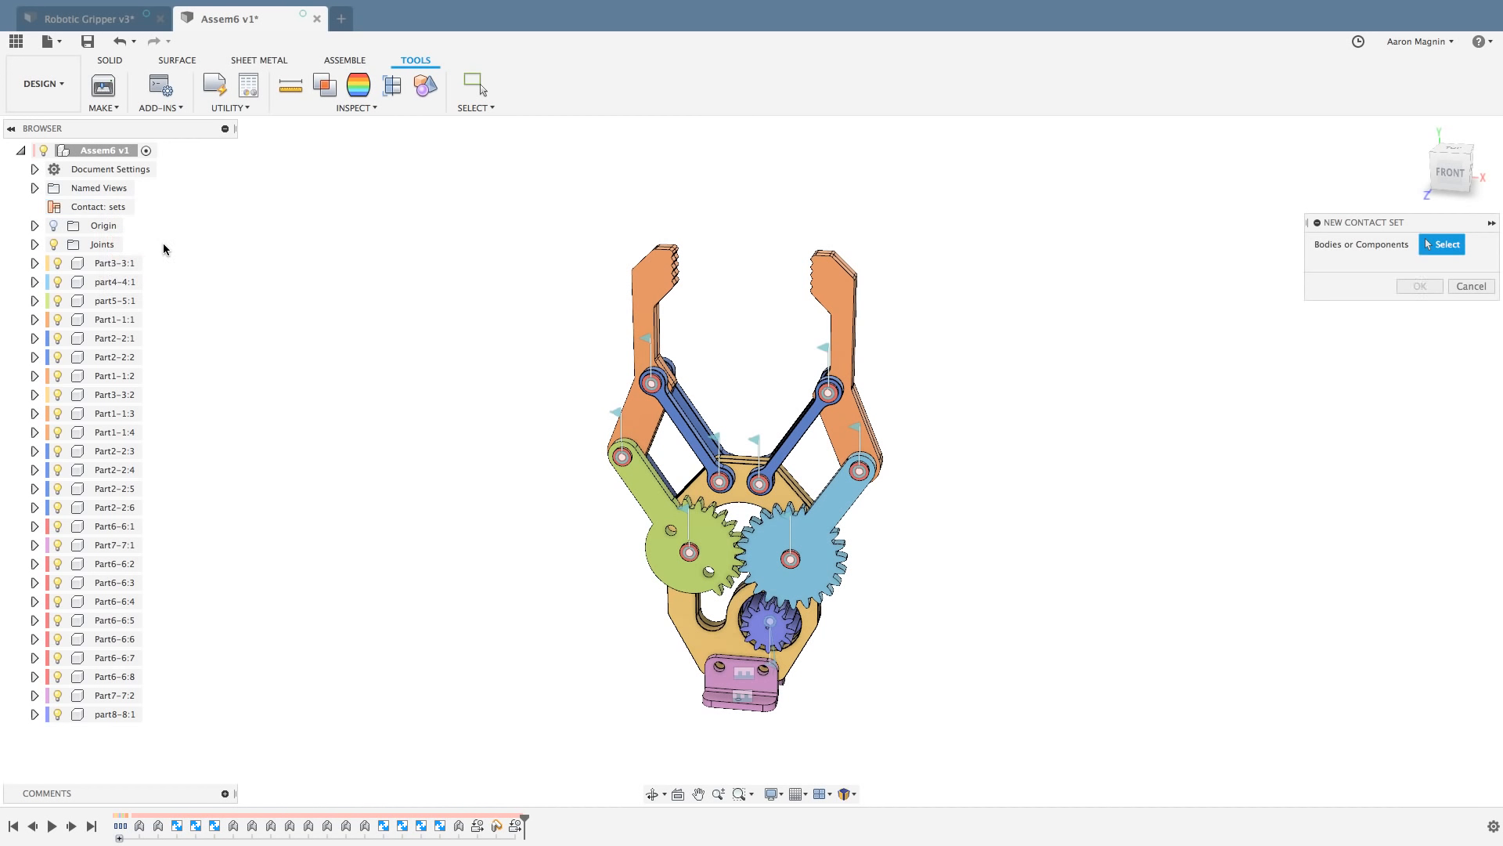
click(668, 279)
click(825, 280)
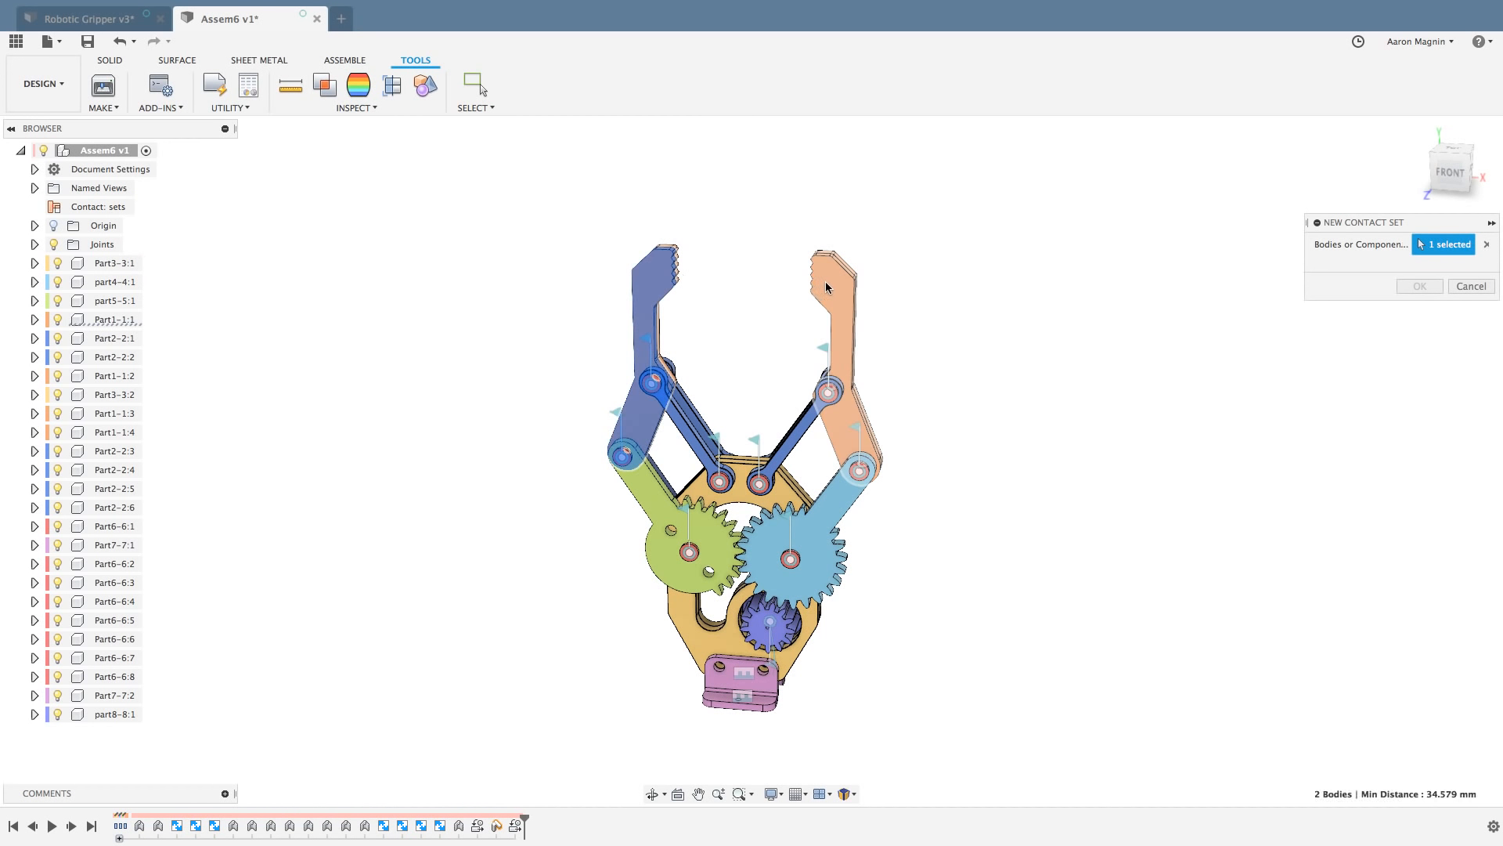
click(1419, 286)
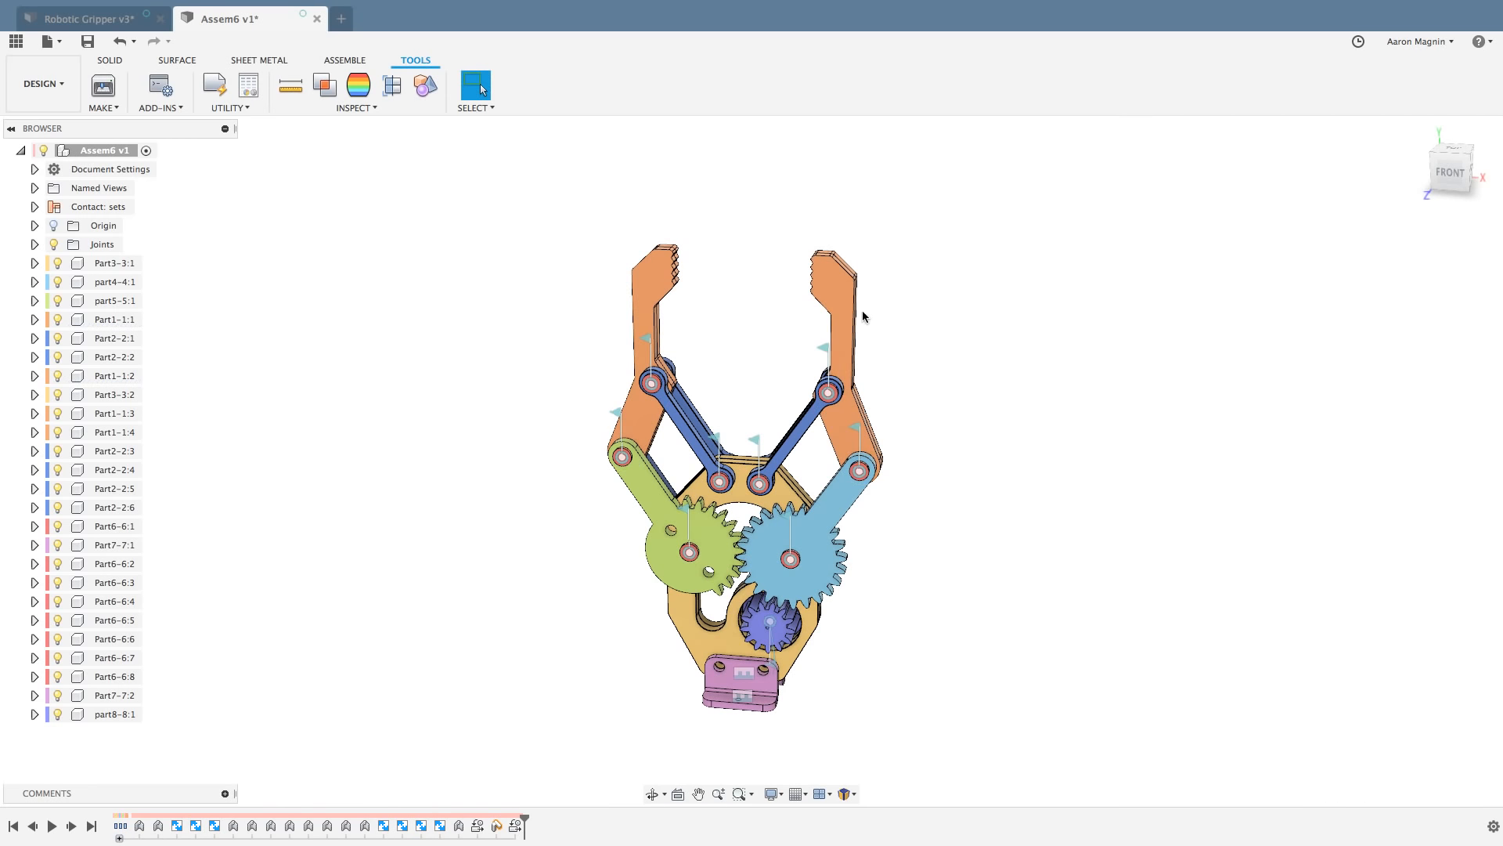
Step: Test the finger contact set by closing the orange fingers until their teeth meet, and open them again
drag(839, 303, 747, 261)
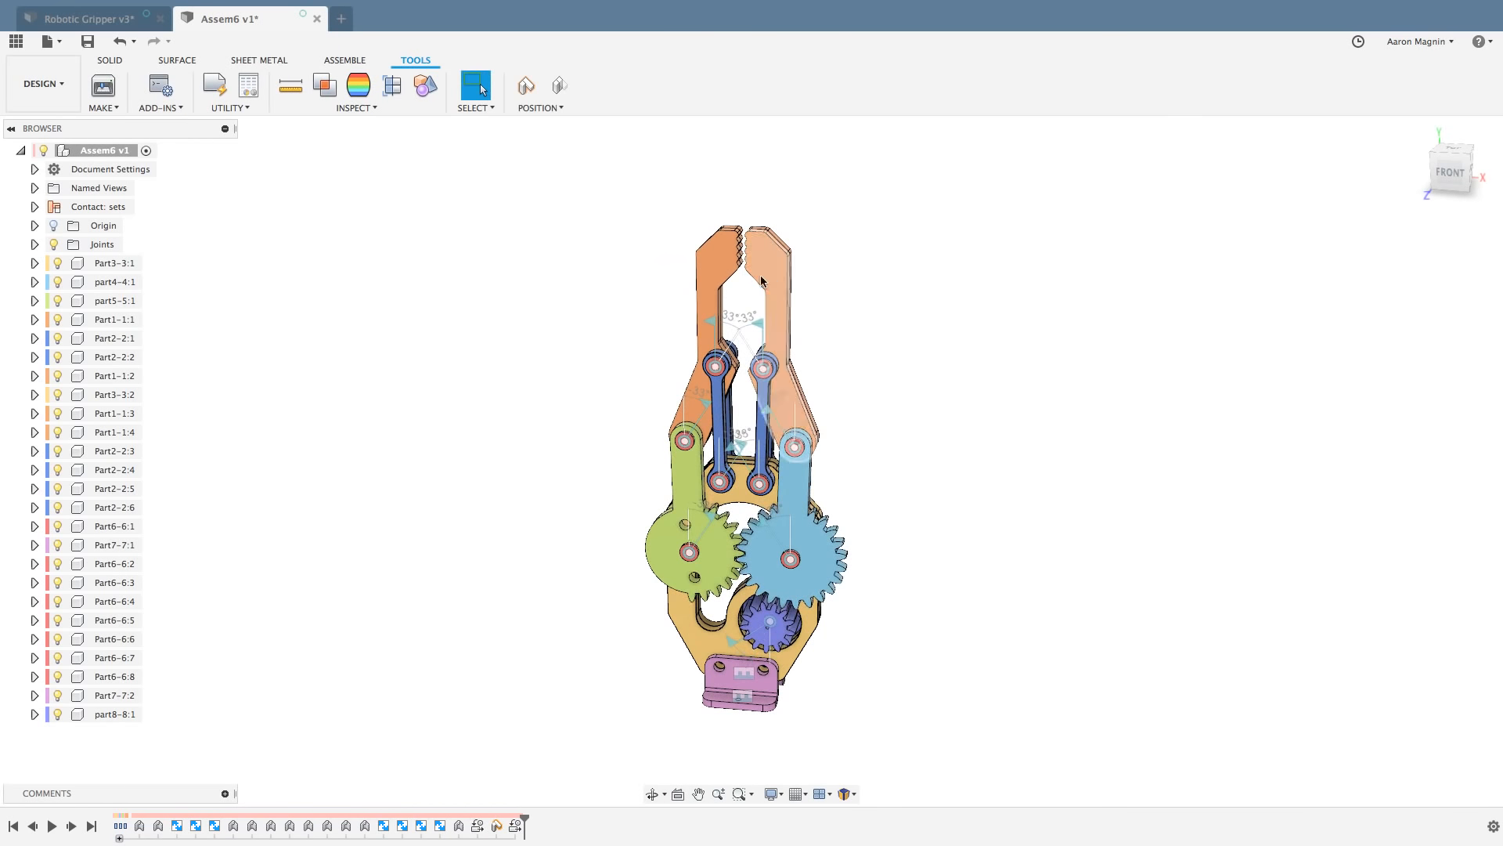
scroll(747, 262, up, 5)
shift+middle_drag(747, 261, 765, 252)
drag(765, 252, 444, 180)
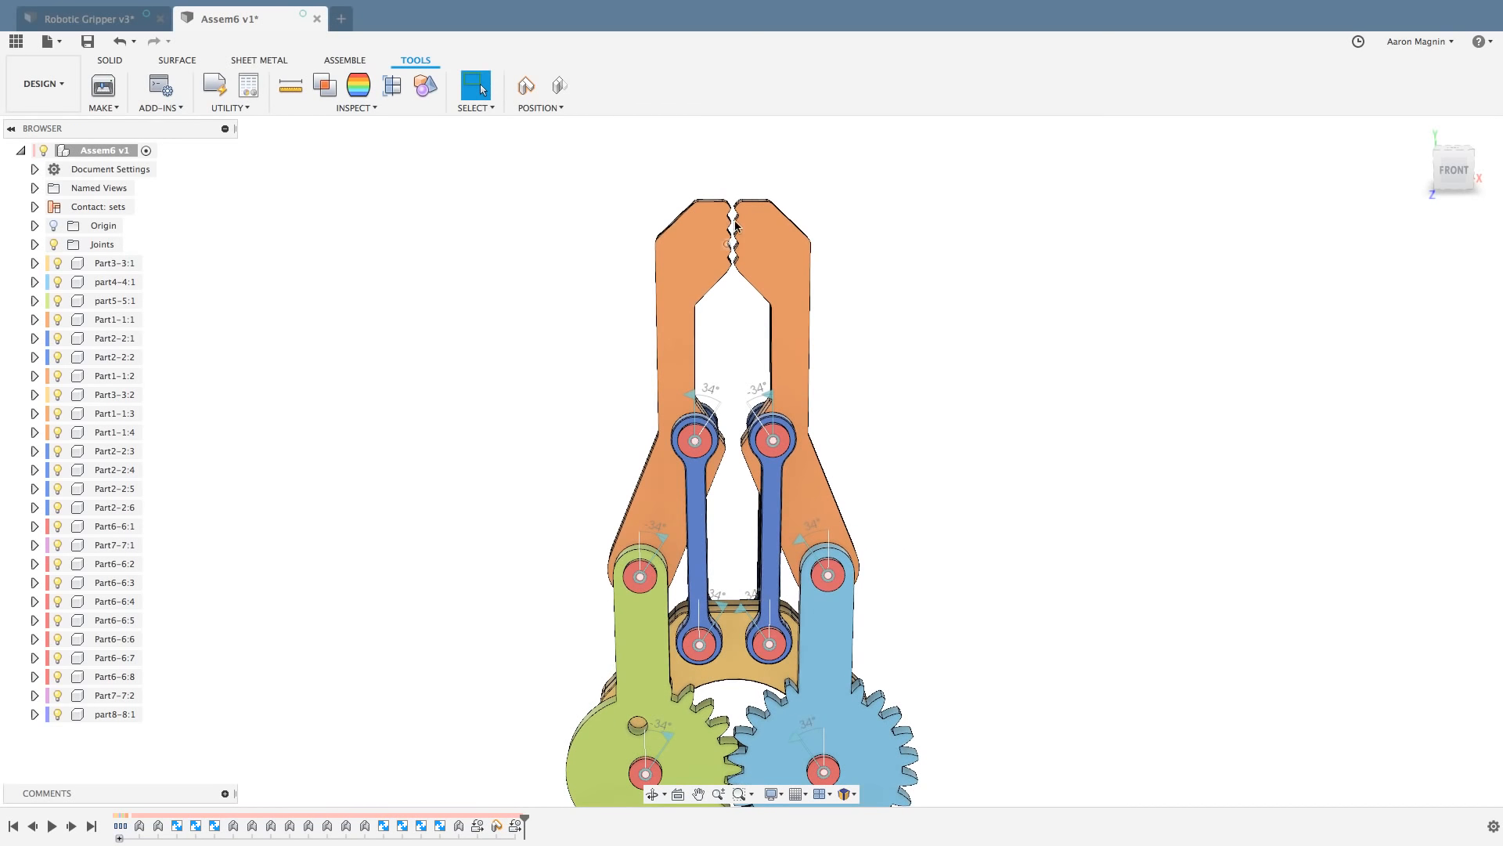
drag(772, 238, 998, 514)
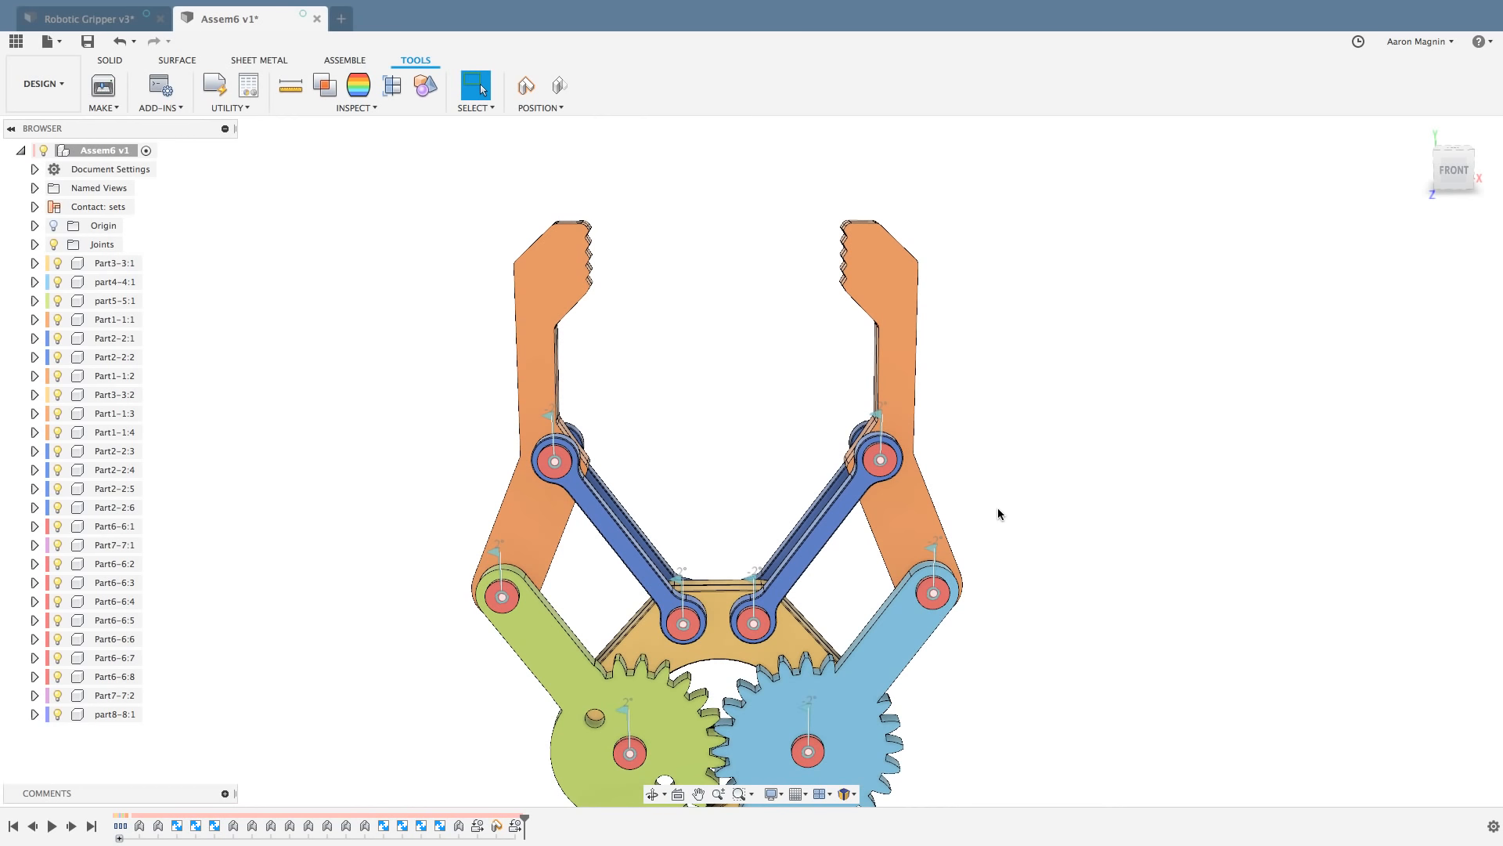
Step: Spread the gripper wide with the green gear arm, and bring the linkage back with its blue link
scroll(709, 478, down, 3)
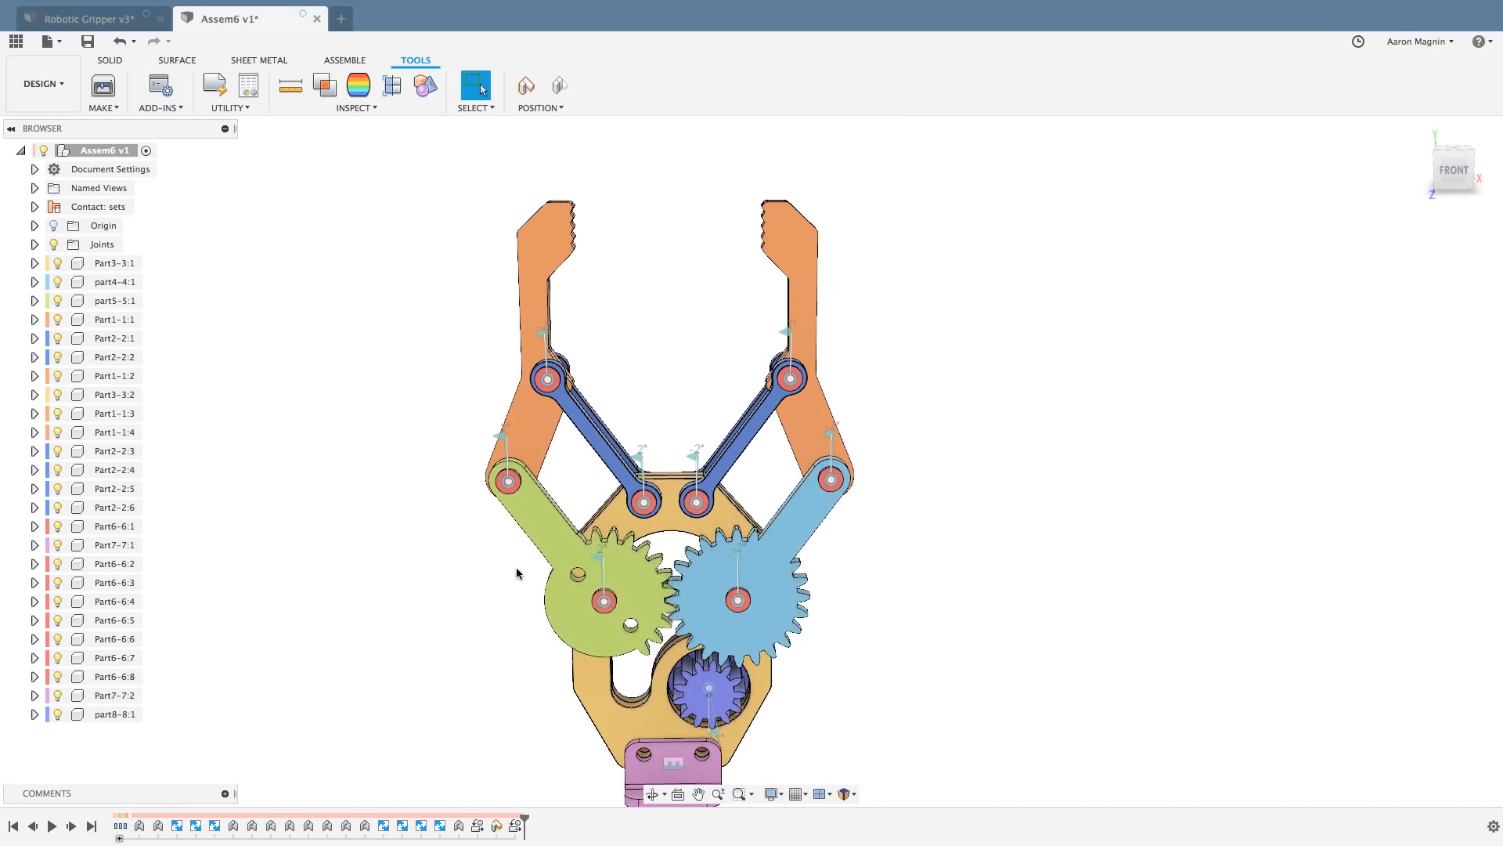
drag(515, 567, 483, 586)
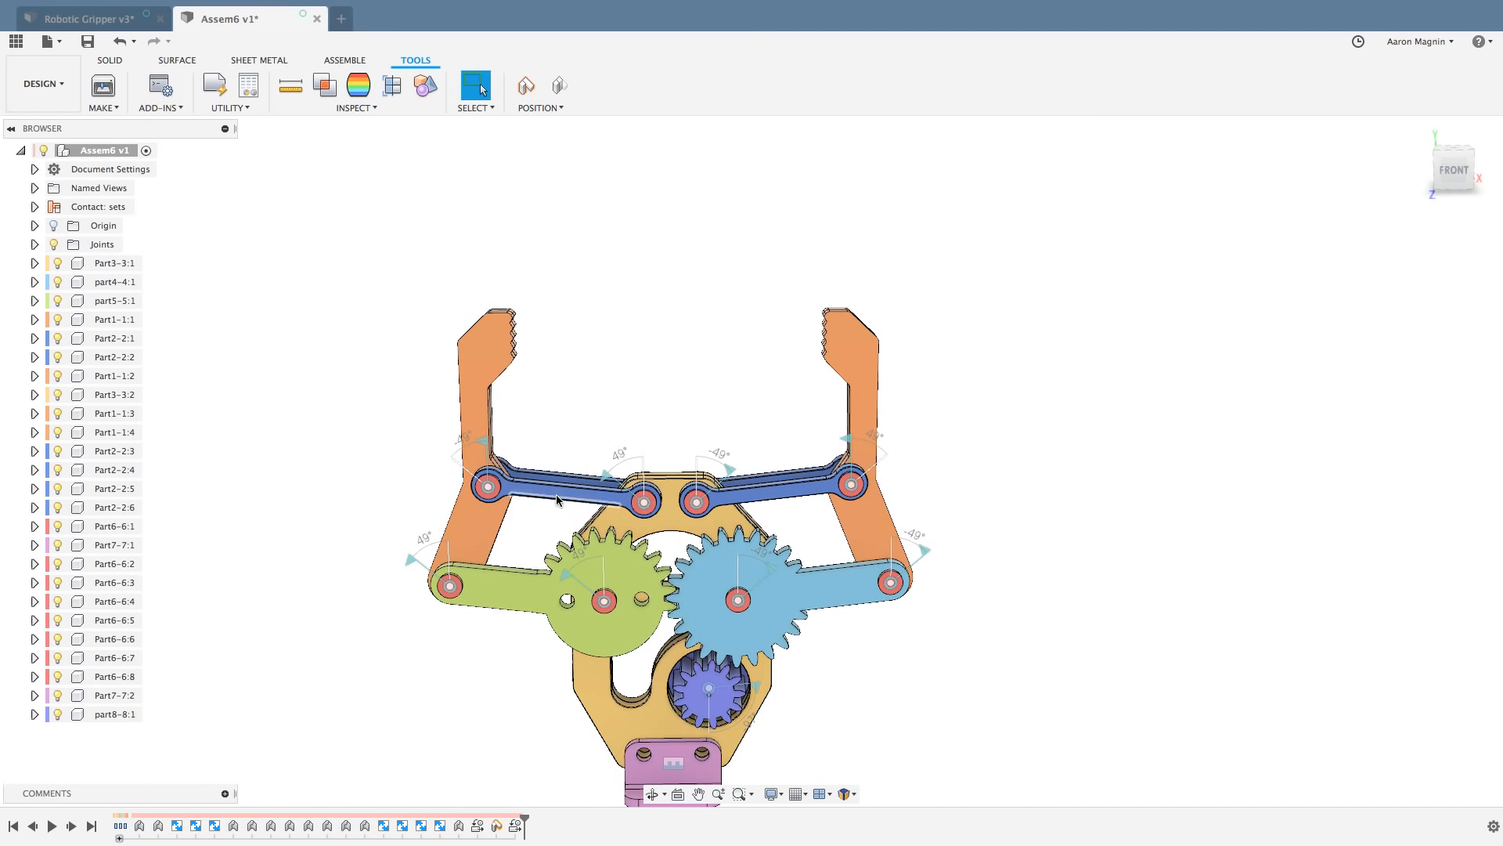
drag(561, 495, 592, 429)
Step: Create a contact set between the front blue link Part2-2:1 and the green gear arm
right_click(102, 207)
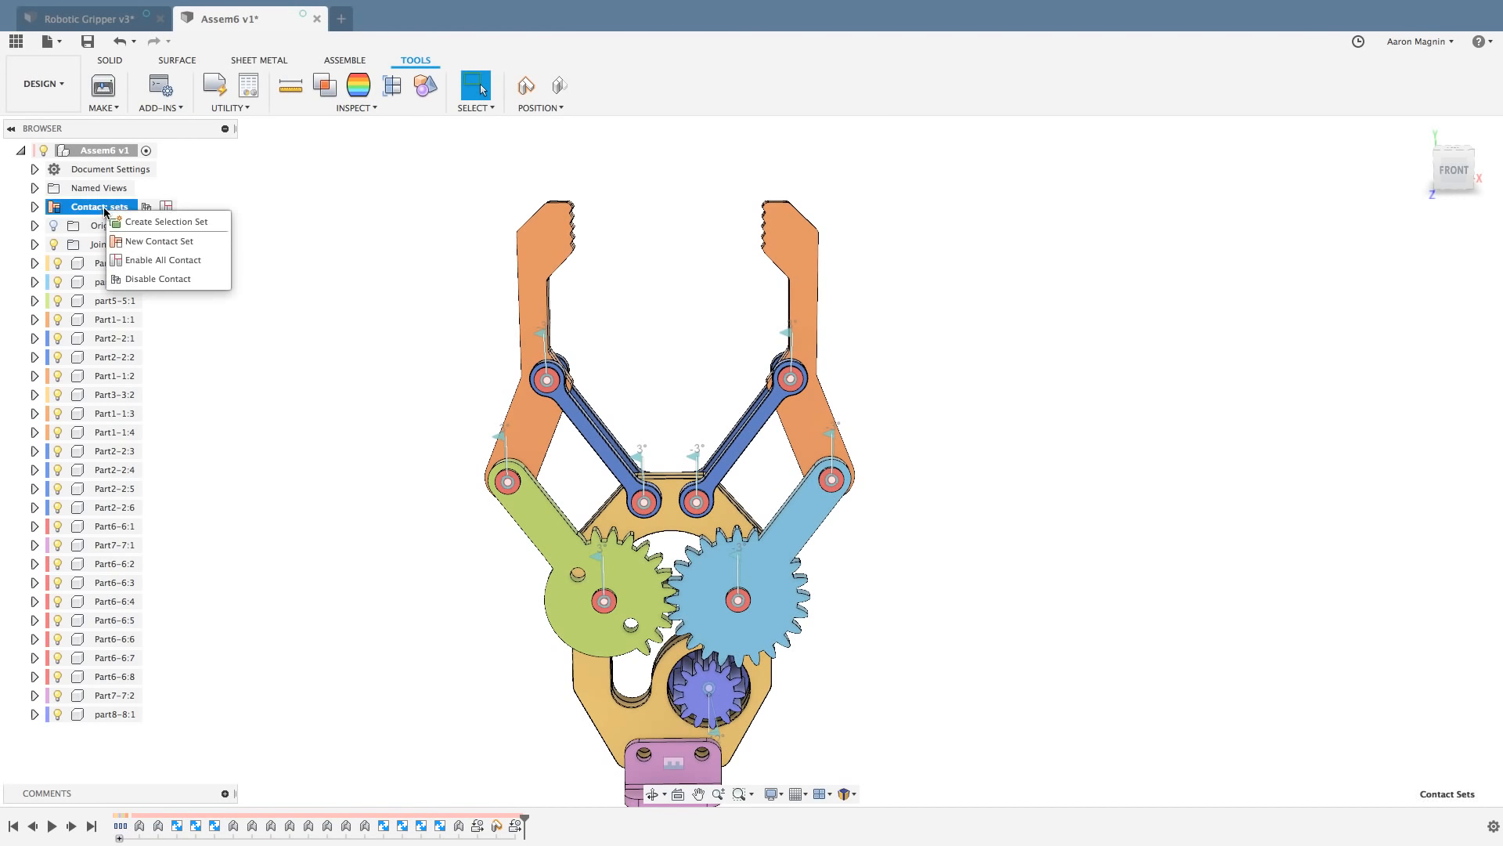
click(132, 243)
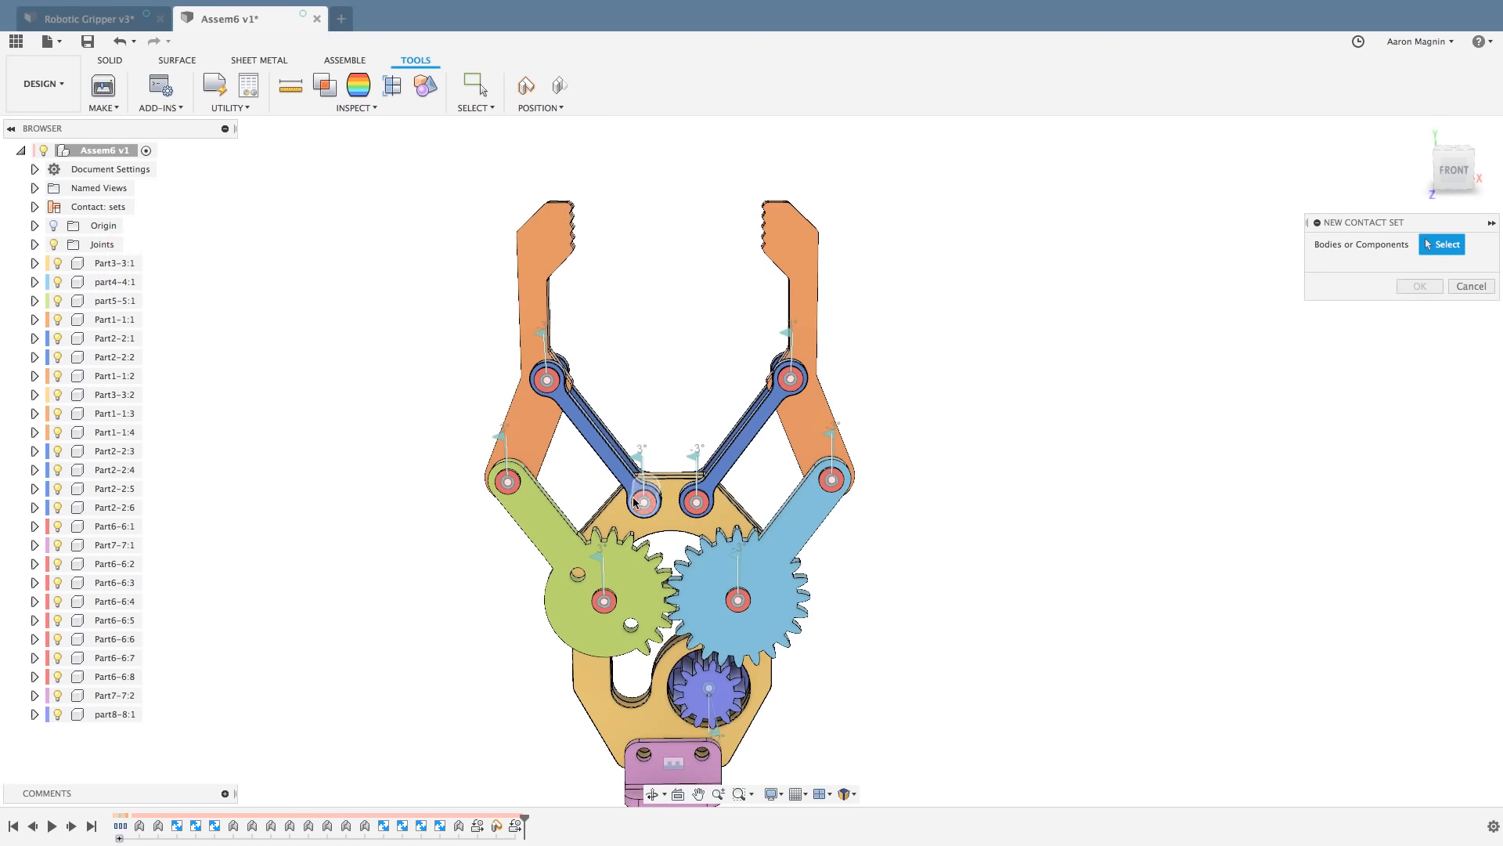
click(605, 443)
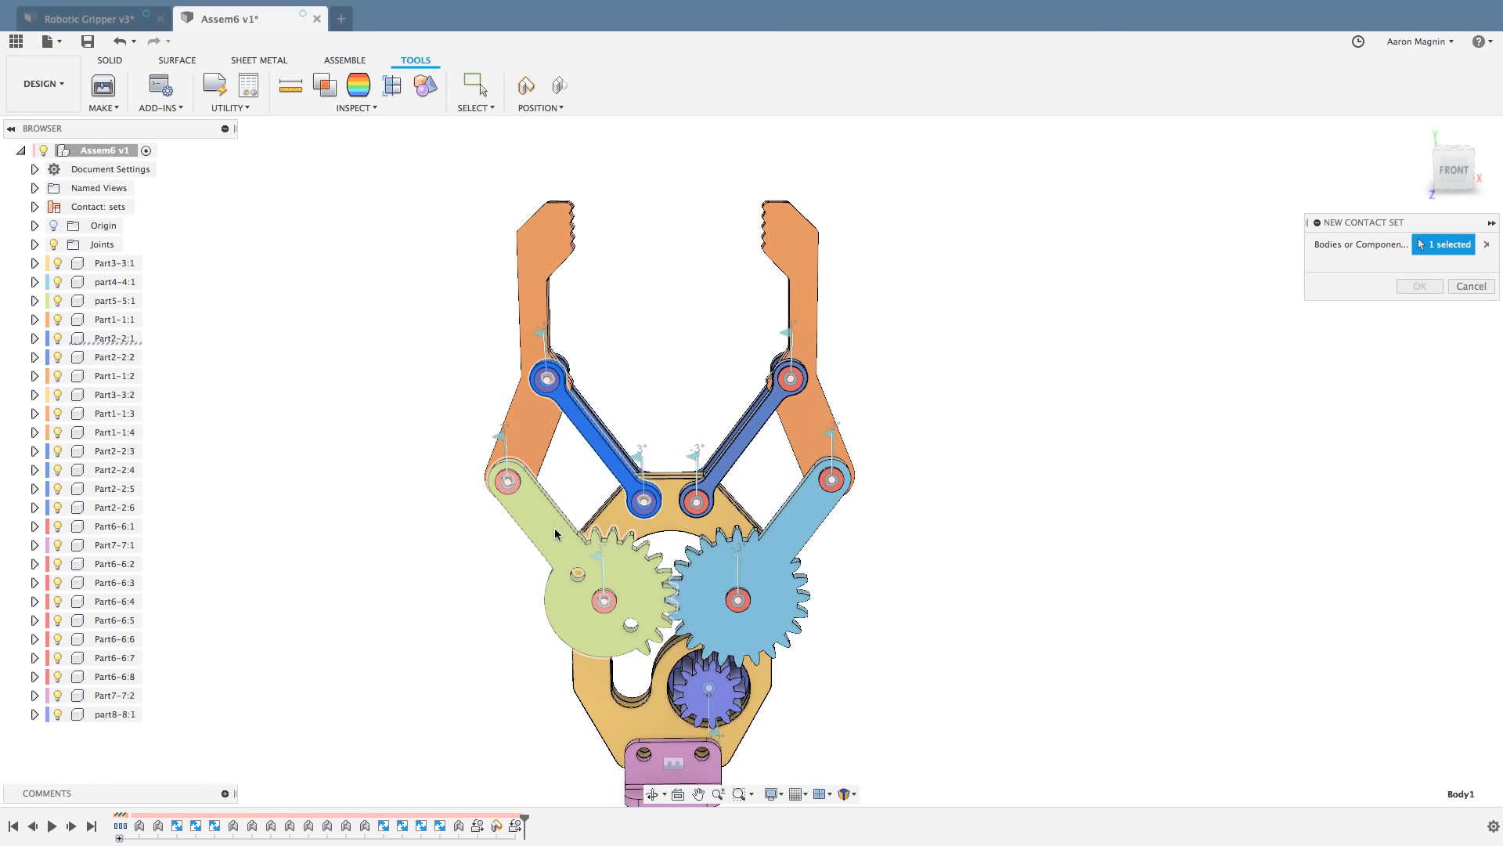
click(554, 528)
click(1418, 285)
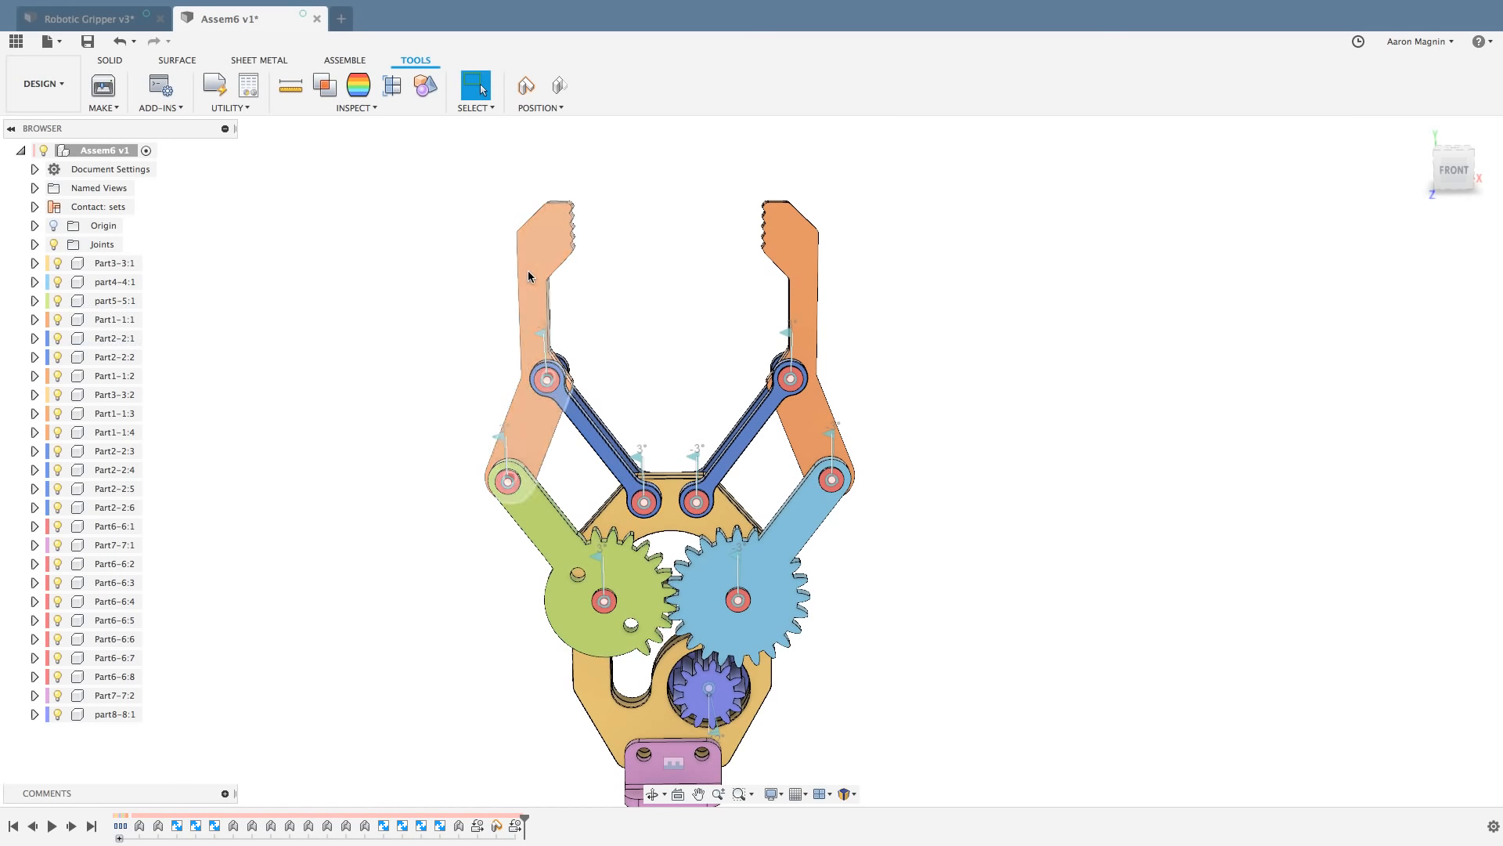
Step: Test the link contact set by opening the gripper to its widest position, and close the fingers with the blue gear arm
drag(528, 271, 605, 514)
scroll(715, 520, up, 3)
scroll(944, 495, up, 2)
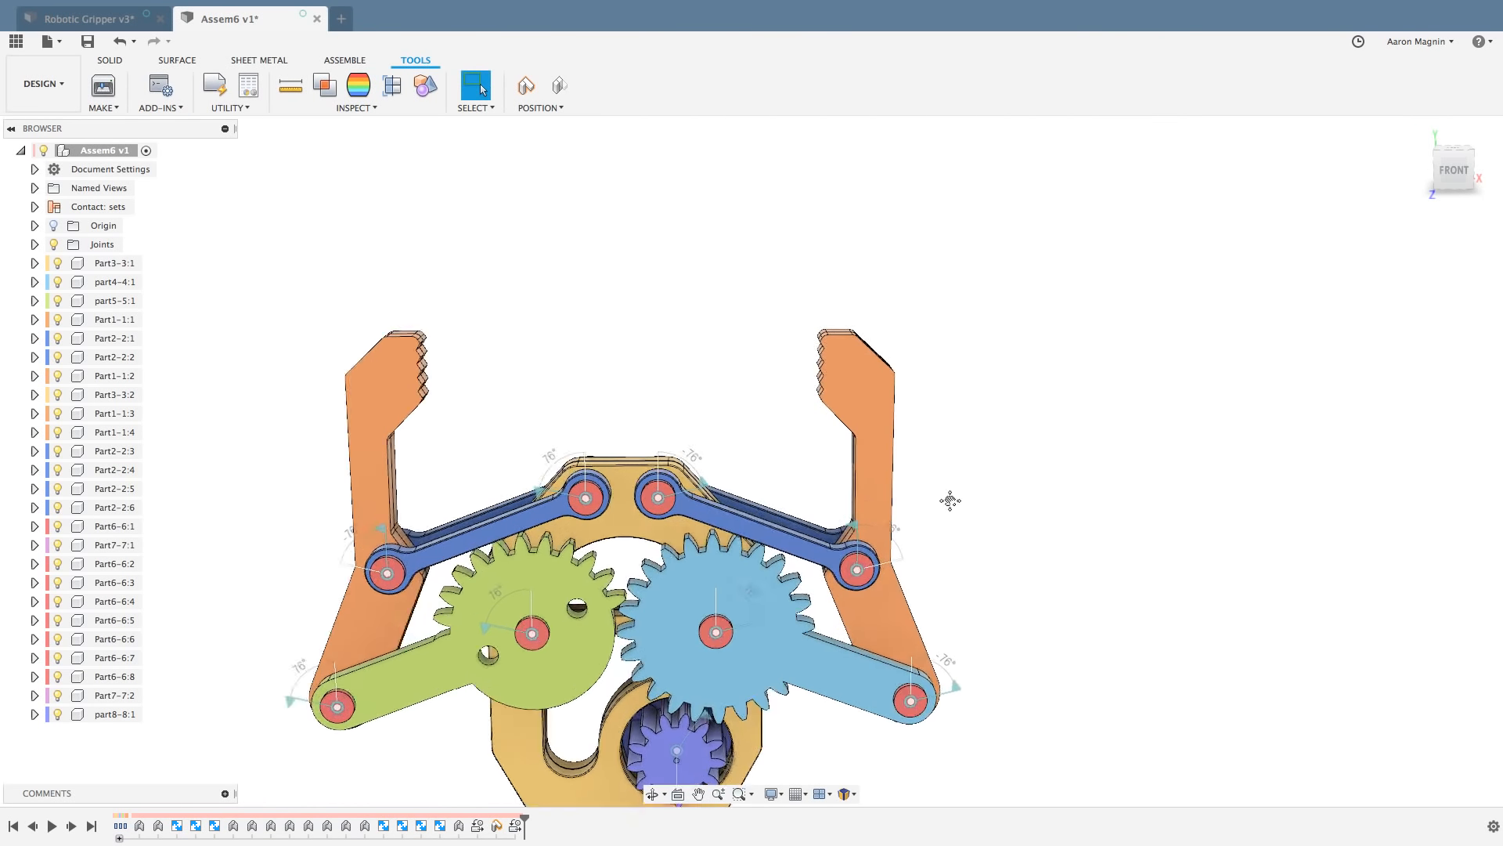
middle_drag(950, 501, 1035, 424)
scroll(977, 465, down, 3)
scroll(831, 477, up, 2)
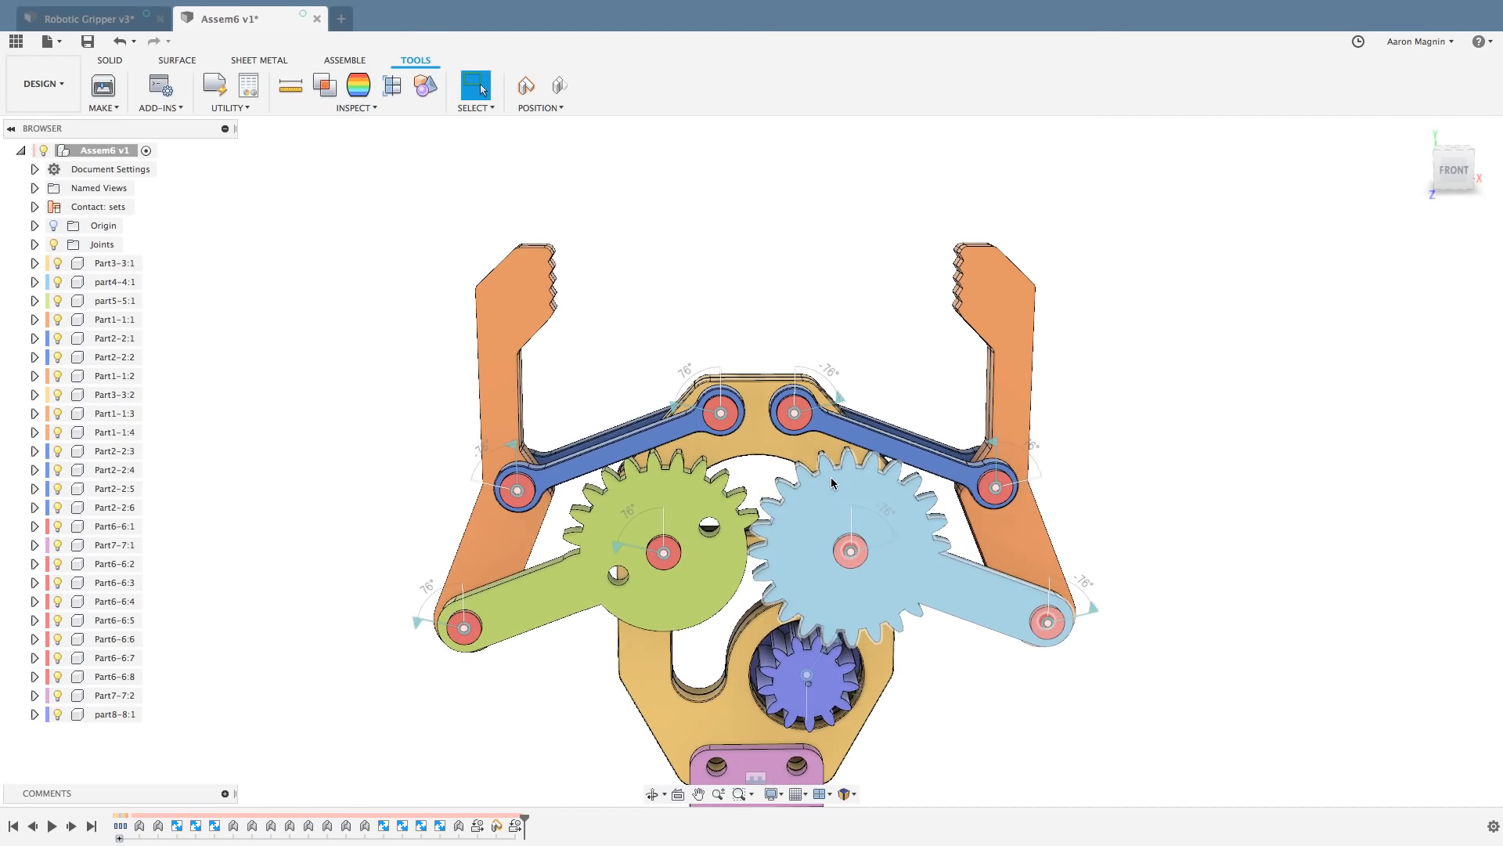
drag(995, 293, 1017, 465)
drag(989, 601, 1022, 619)
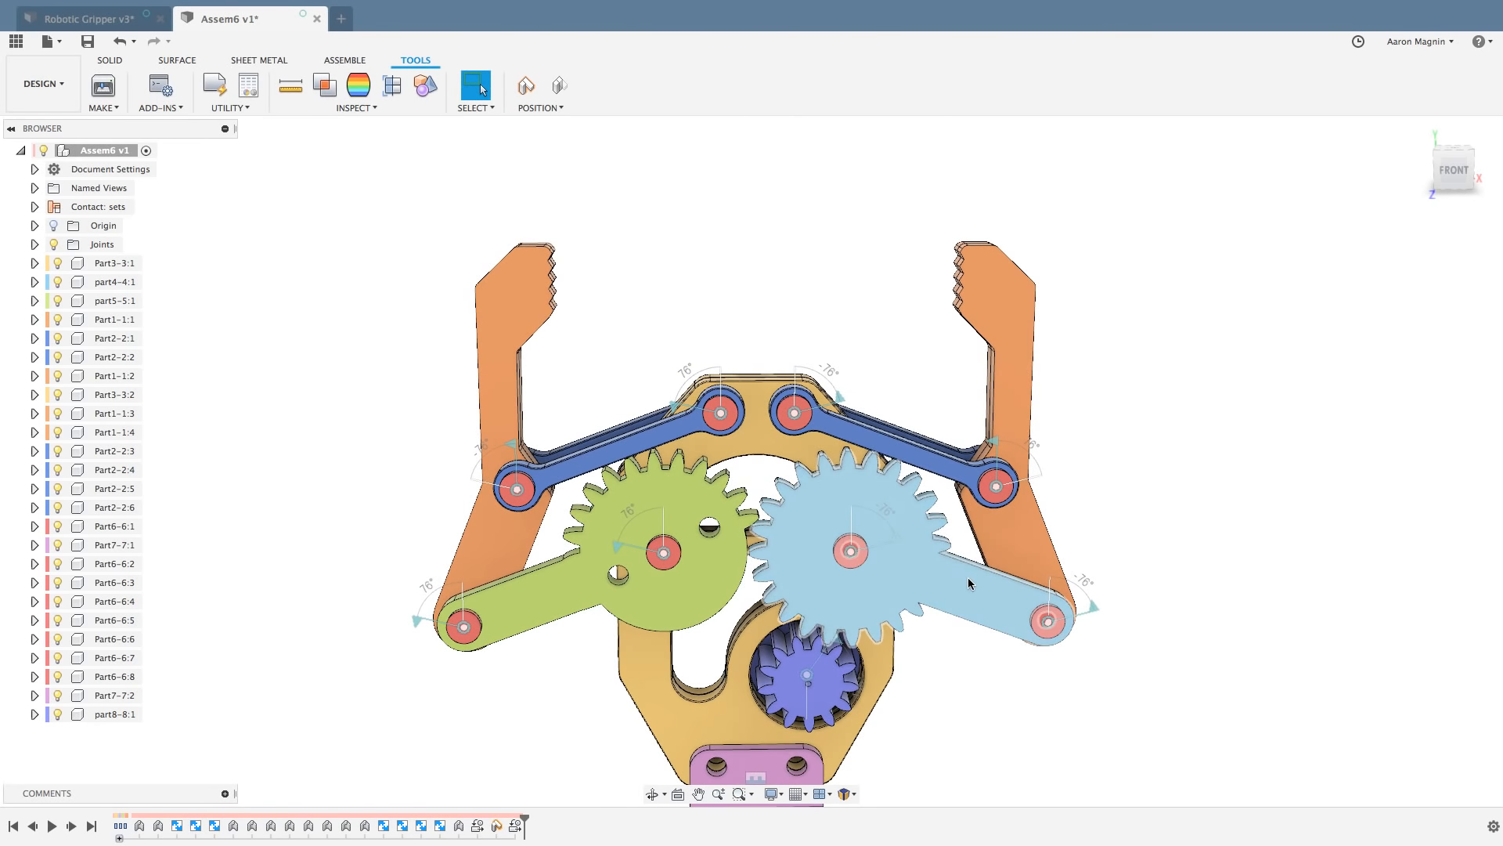
drag(984, 598, 814, 302)
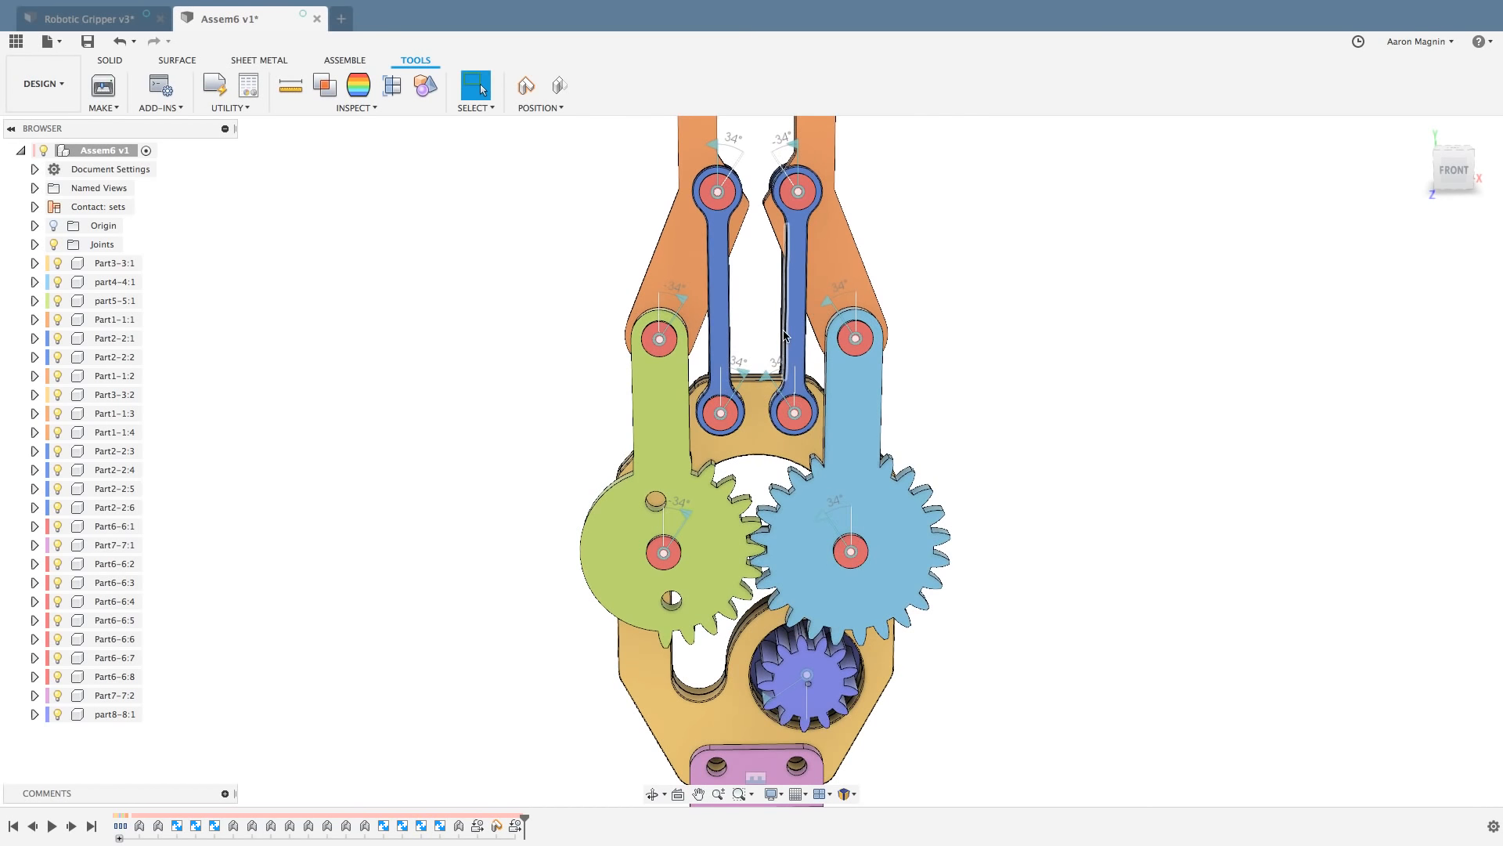
Step: Limit the rotation of joint Rev11 at the base of the green-side blue link to a minimum of -76 deg and maximum of 34 deg
right_click(723, 417)
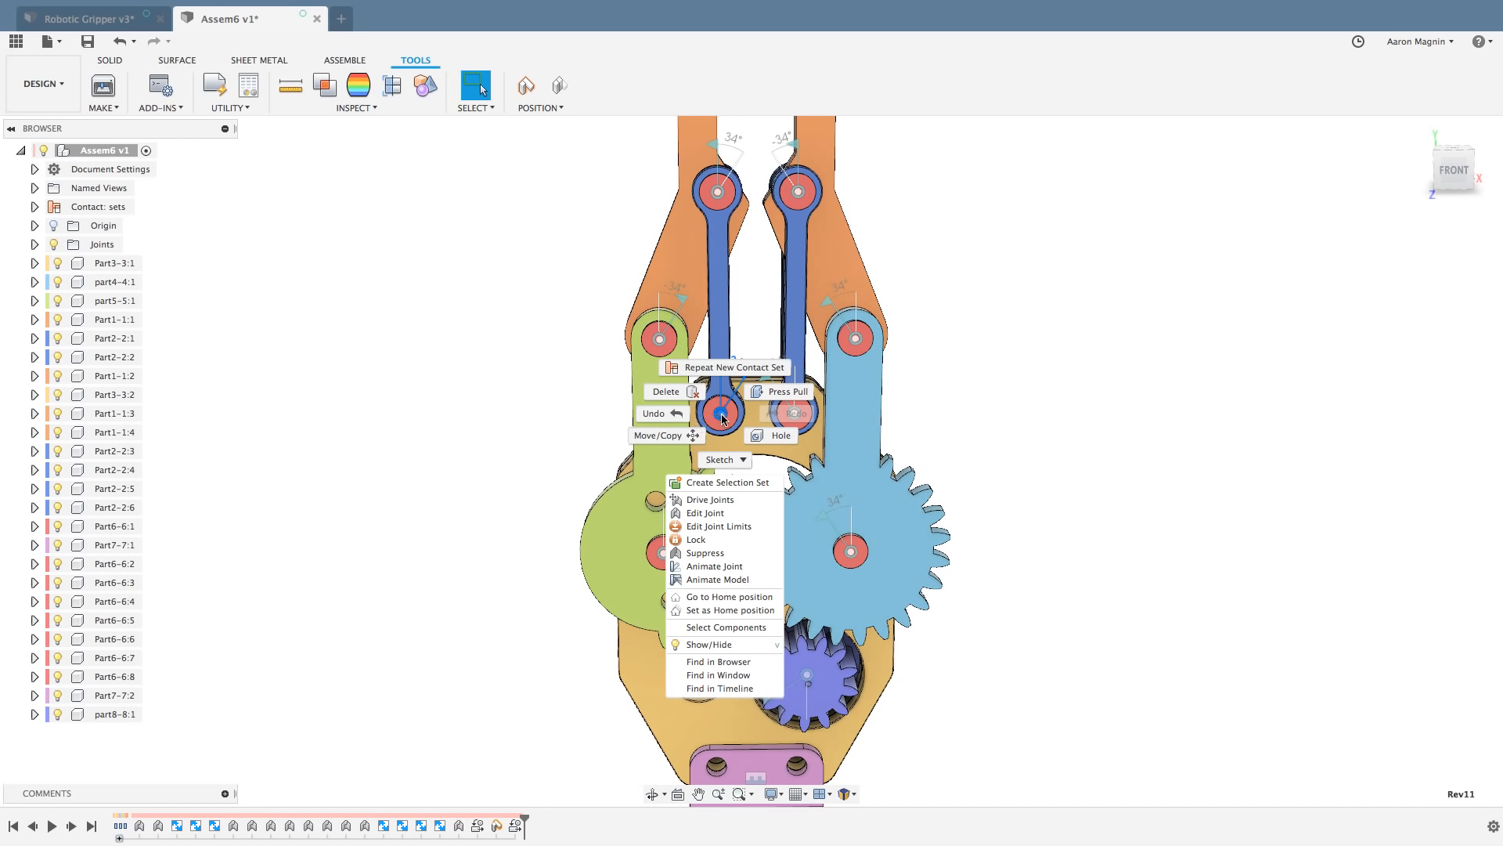
click(728, 527)
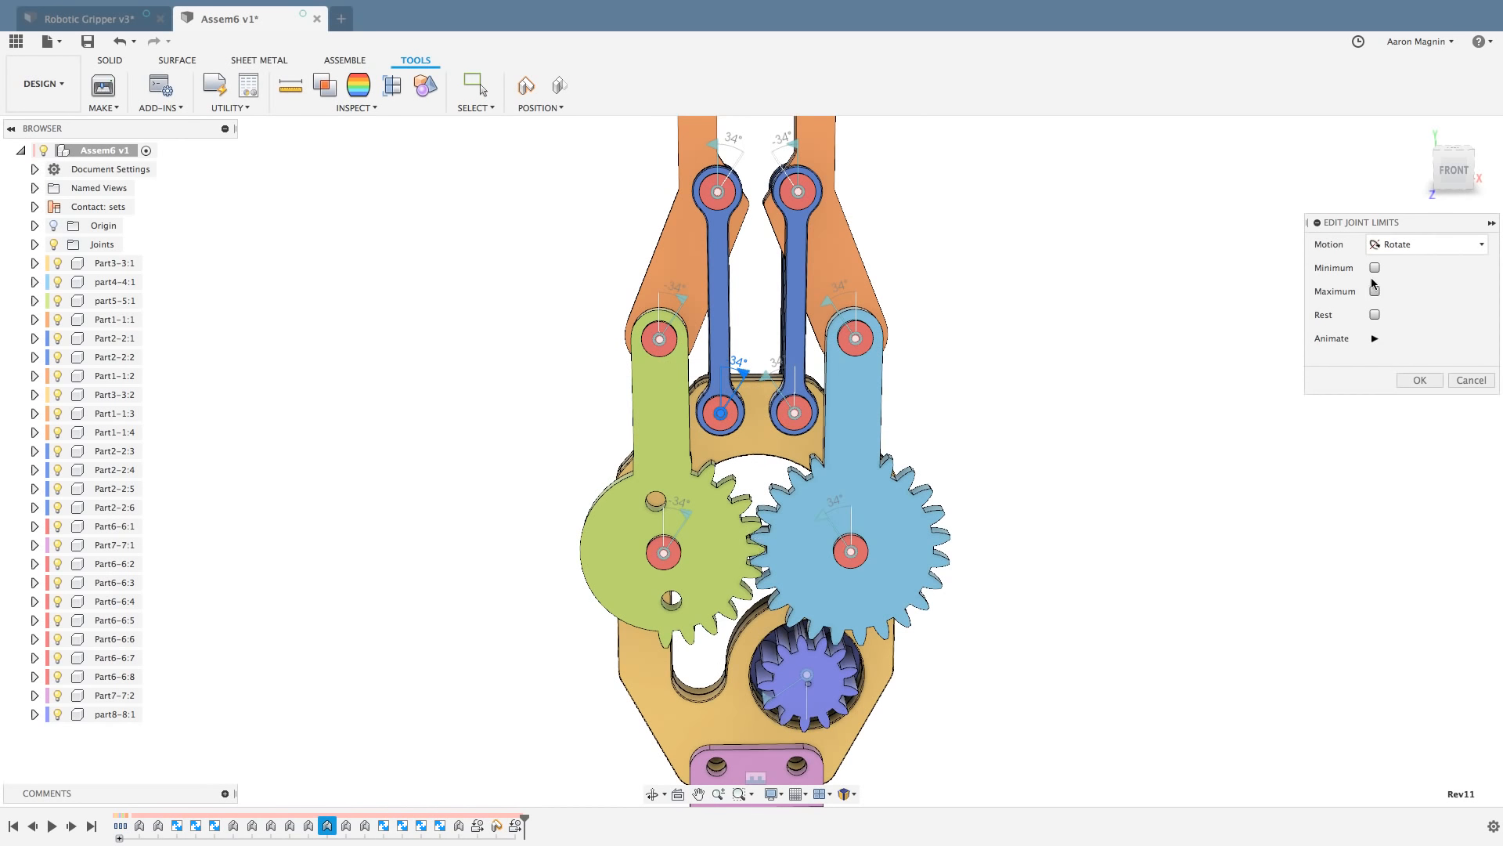
click(1374, 267)
click(1375, 315)
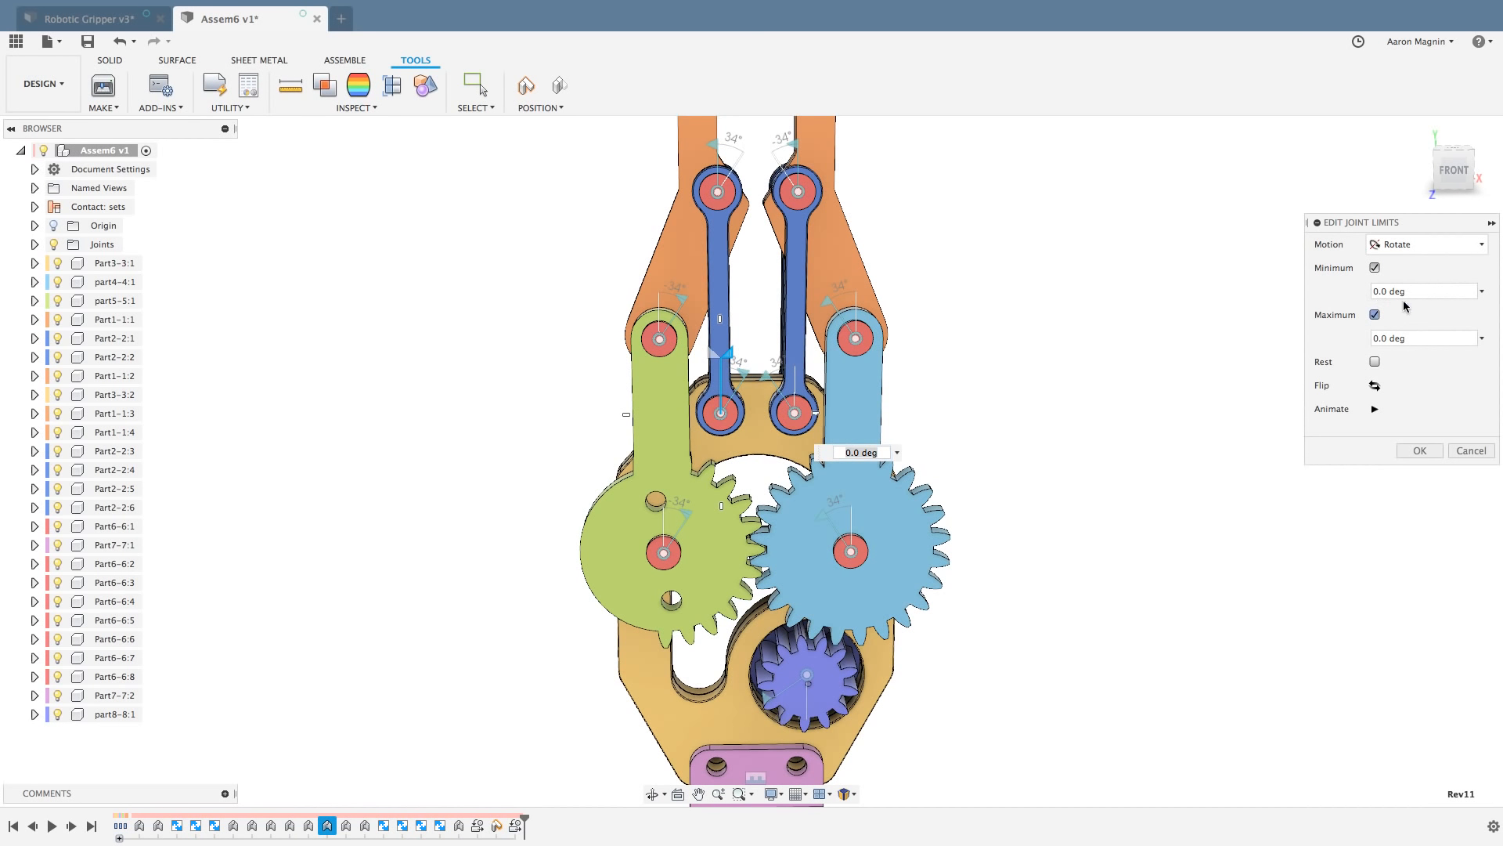
click(1404, 292)
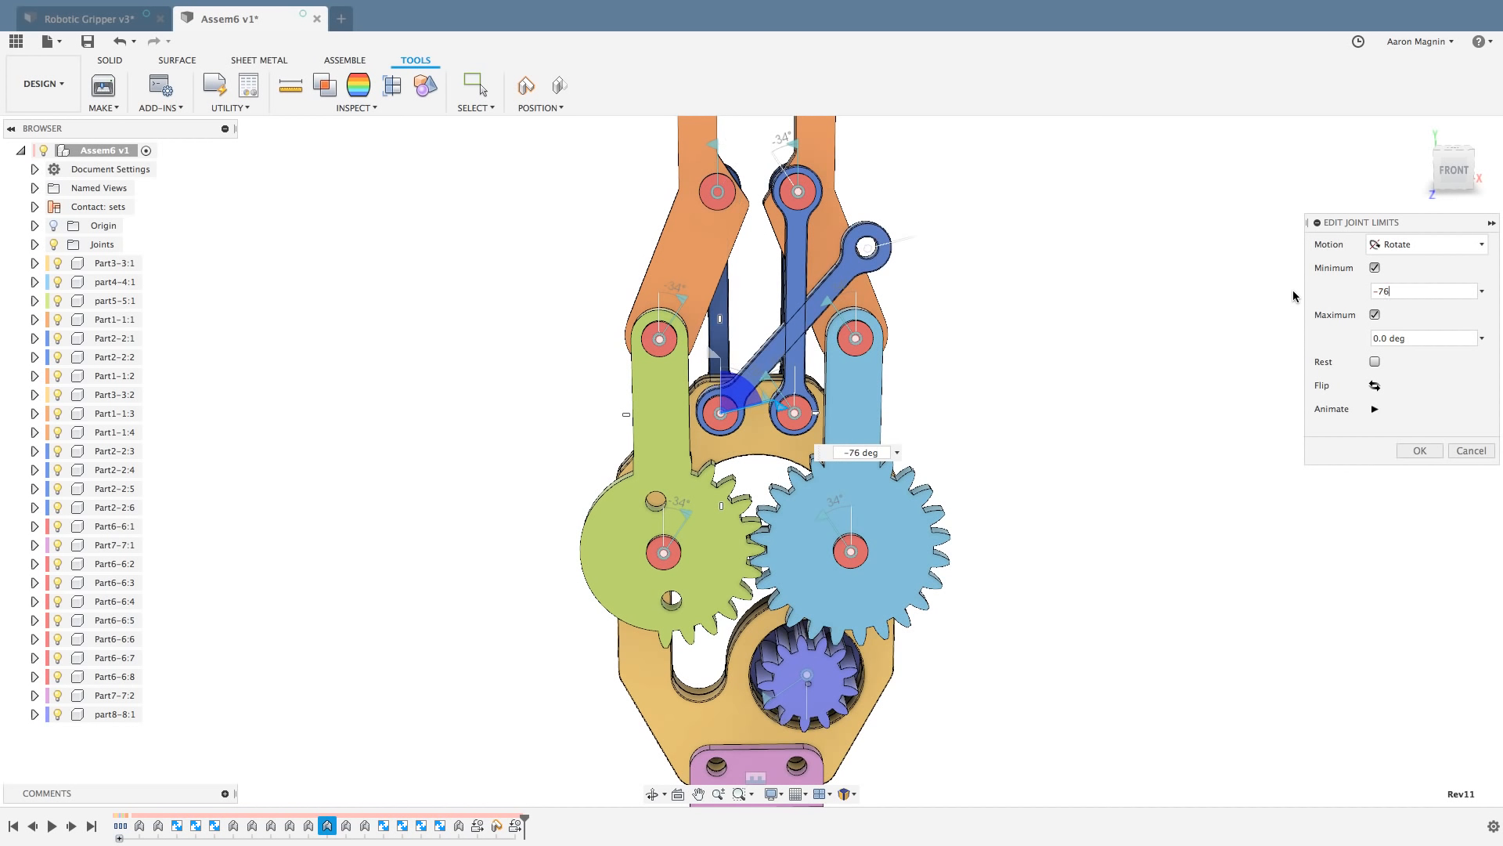
key(Tab)
text(34)
click(1420, 451)
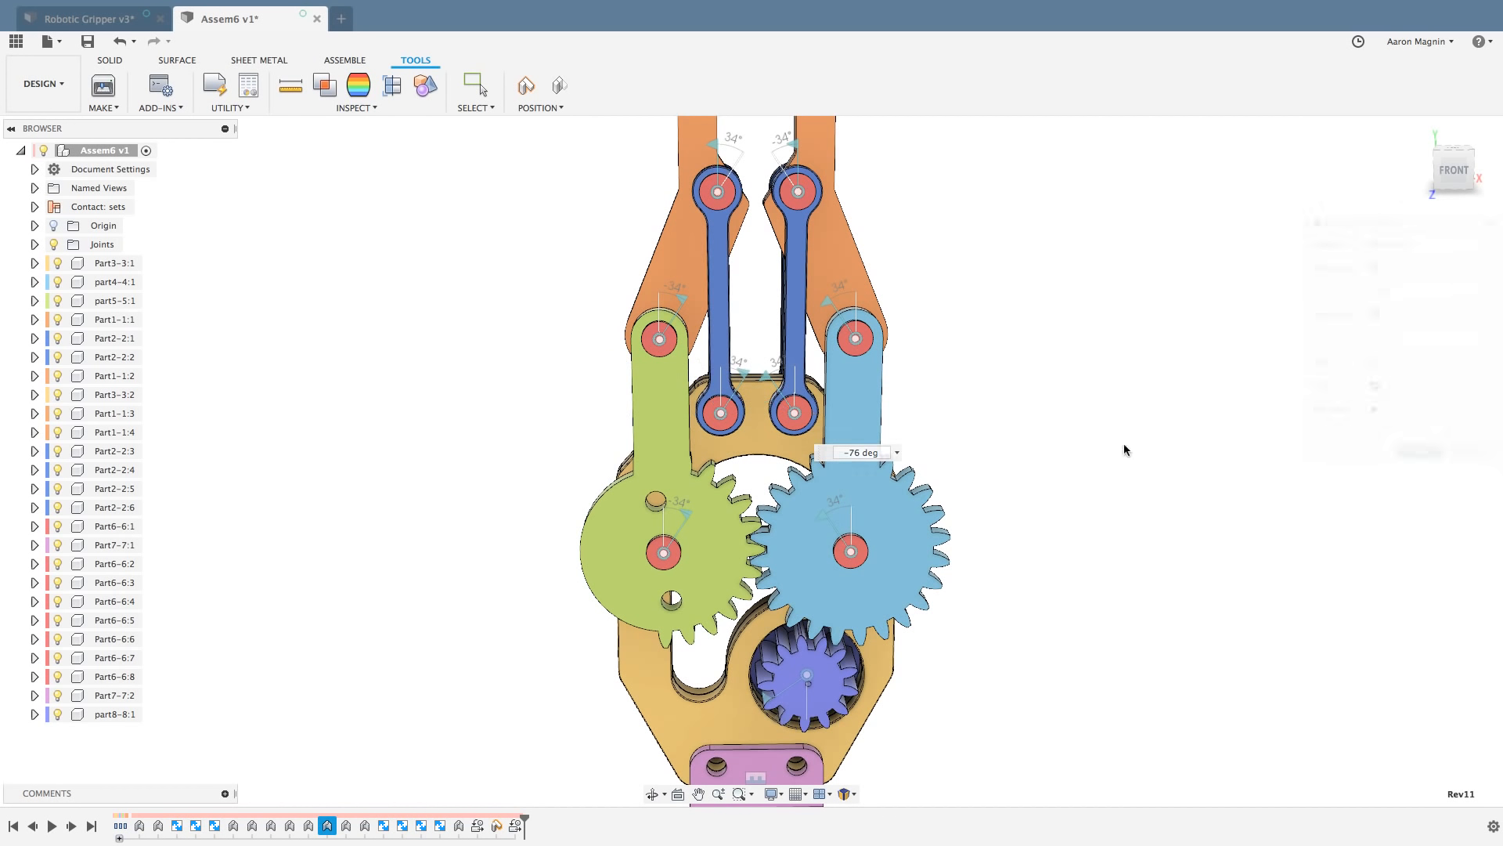
Step: Test the limited joint by opening the gripper with the blue gear arm, and disable contact for the assembly
drag(875, 413, 973, 534)
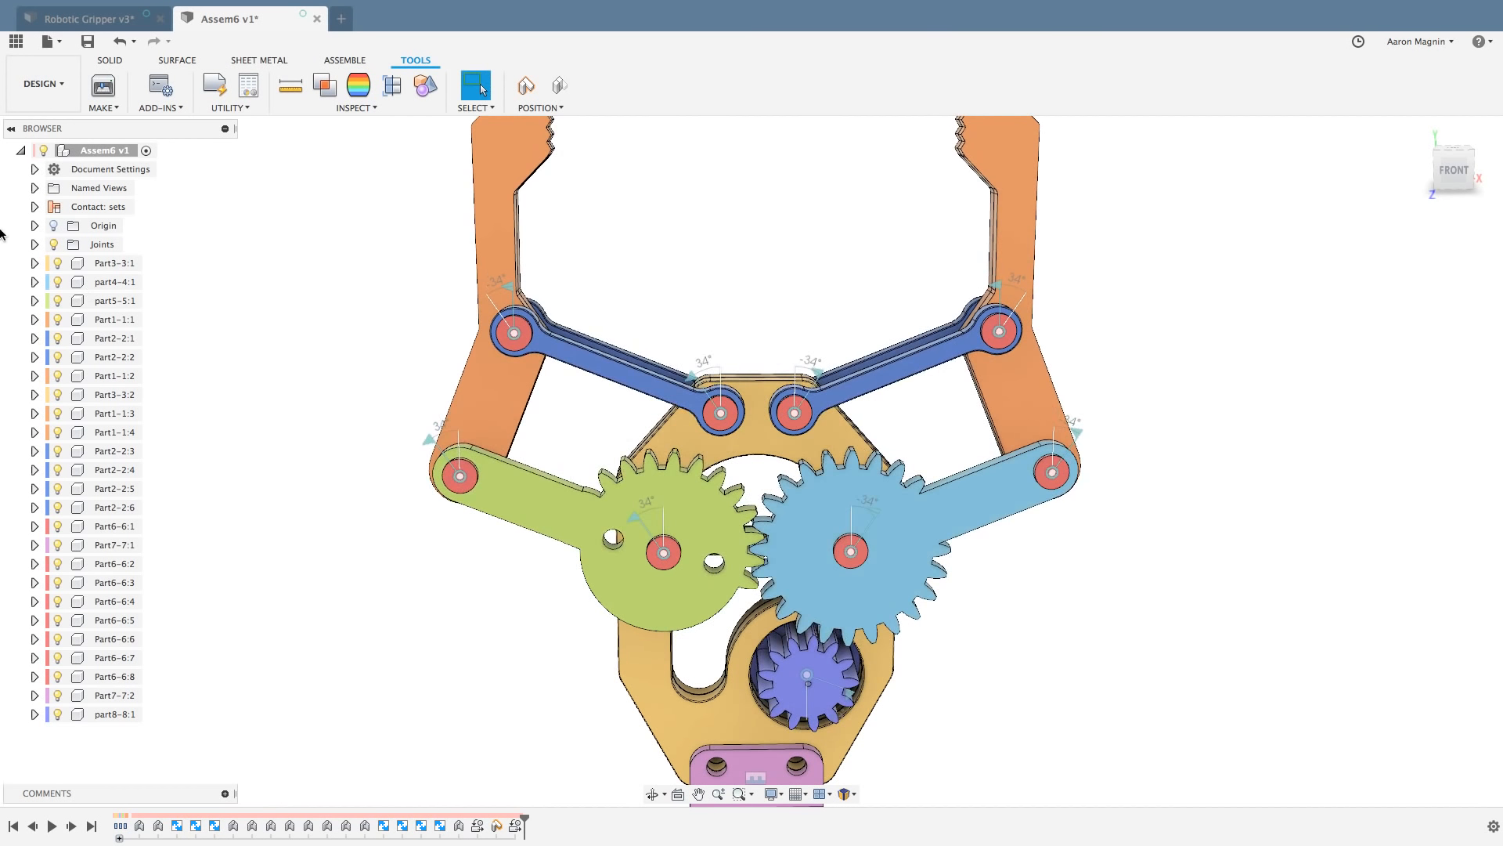
right_click(85, 207)
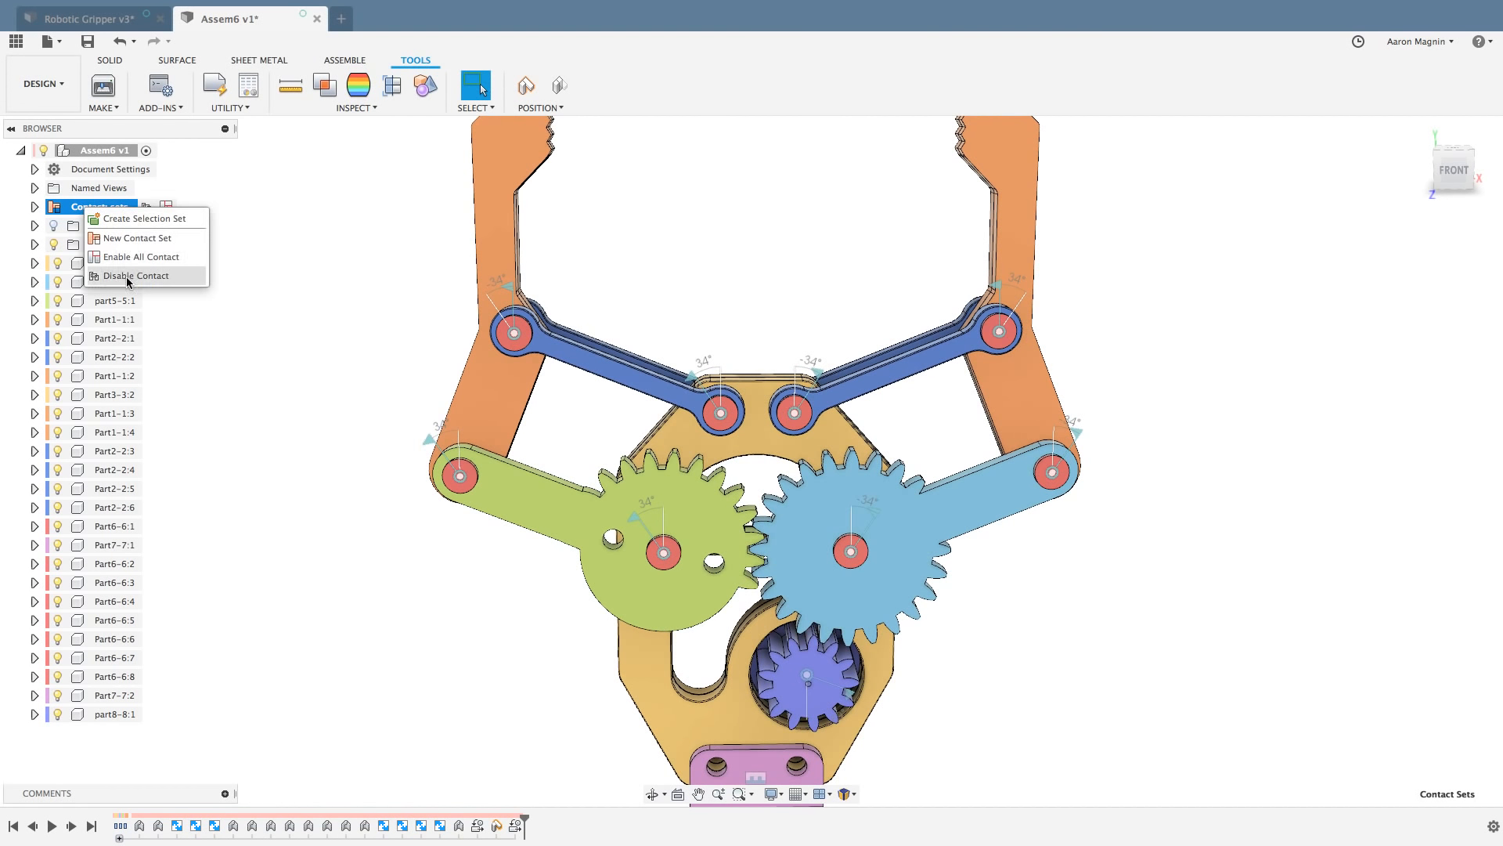
click(133, 257)
Step: Try to open the gripper further with contact disabled, and inspect the linkage from the front
drag(1018, 411, 1244, 570)
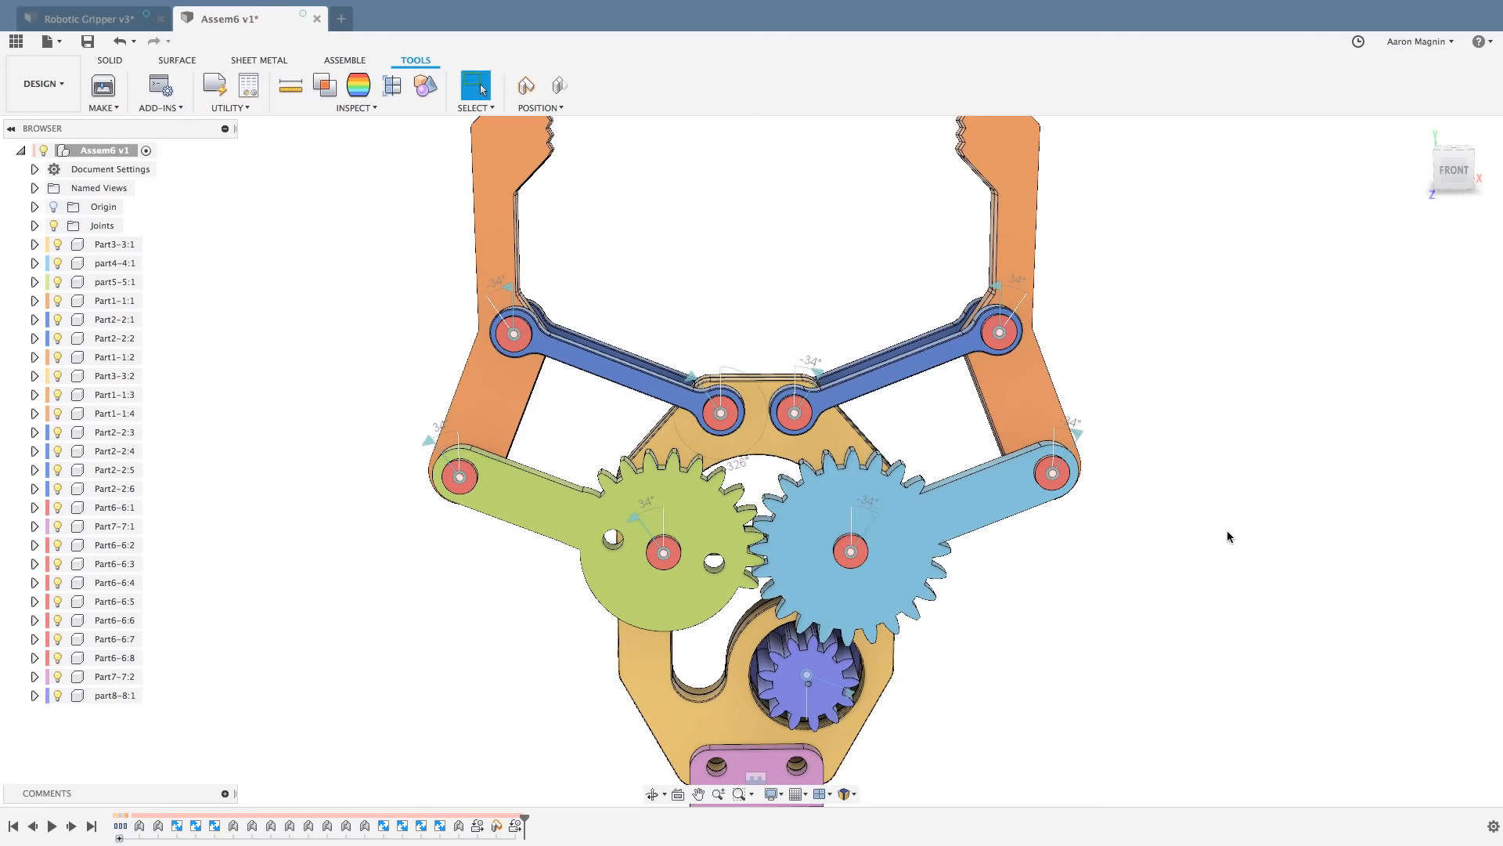
mouse_move(1176, 501)
middle_down()
mouse_move(1182, 557)
mouse_move(1172, 503)
middle_up()
scroll(1183, 539, down, 3)
scroll(1018, 554, up, 1)
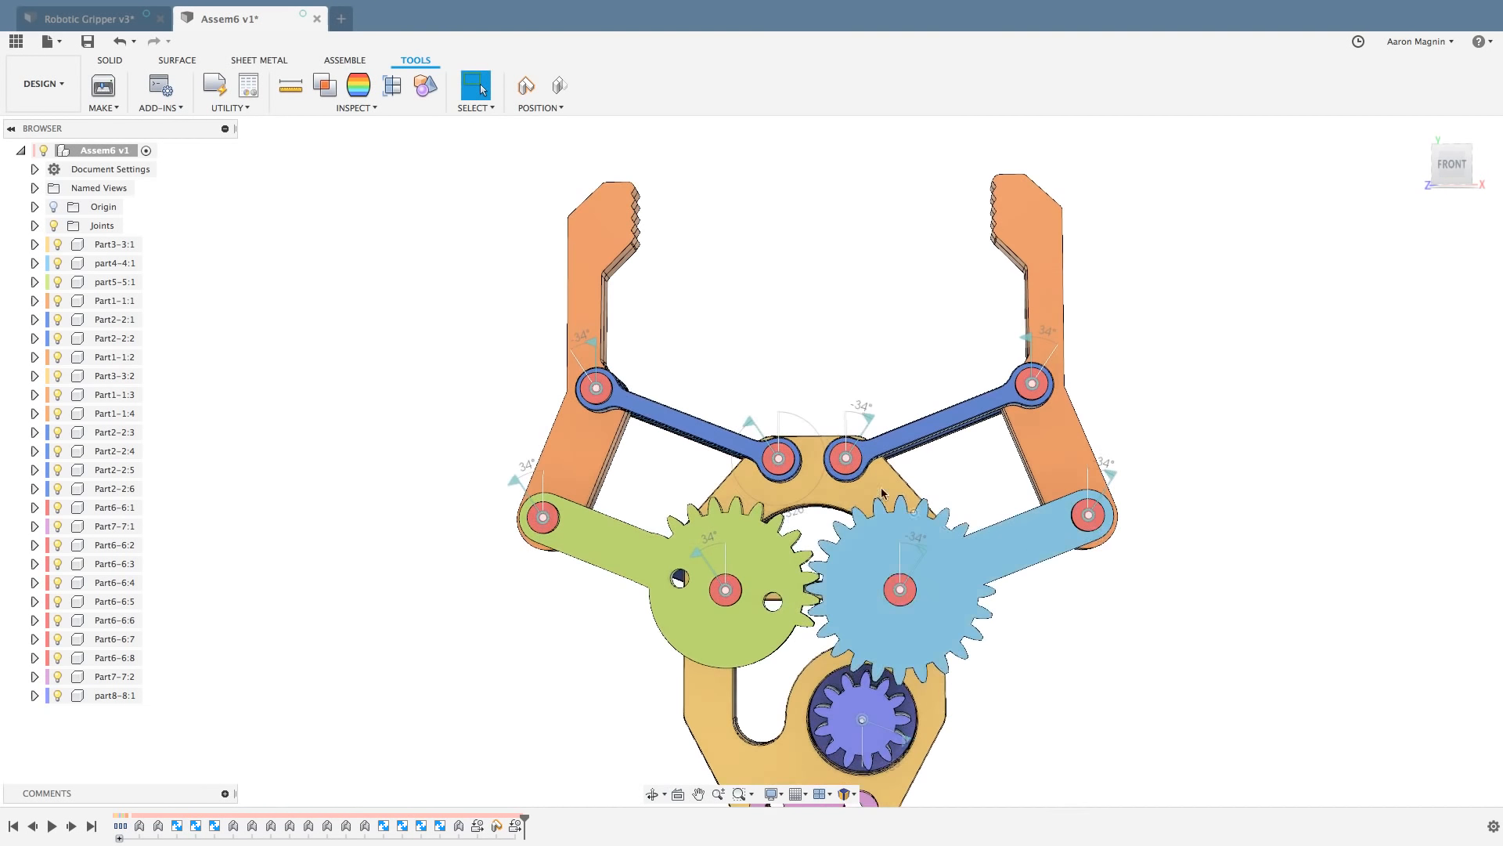
Step: Edit joint Rev11's limits again, flip the range, and re-enter a minimum of -76 deg and a maximum of 34 deg
right_click(779, 465)
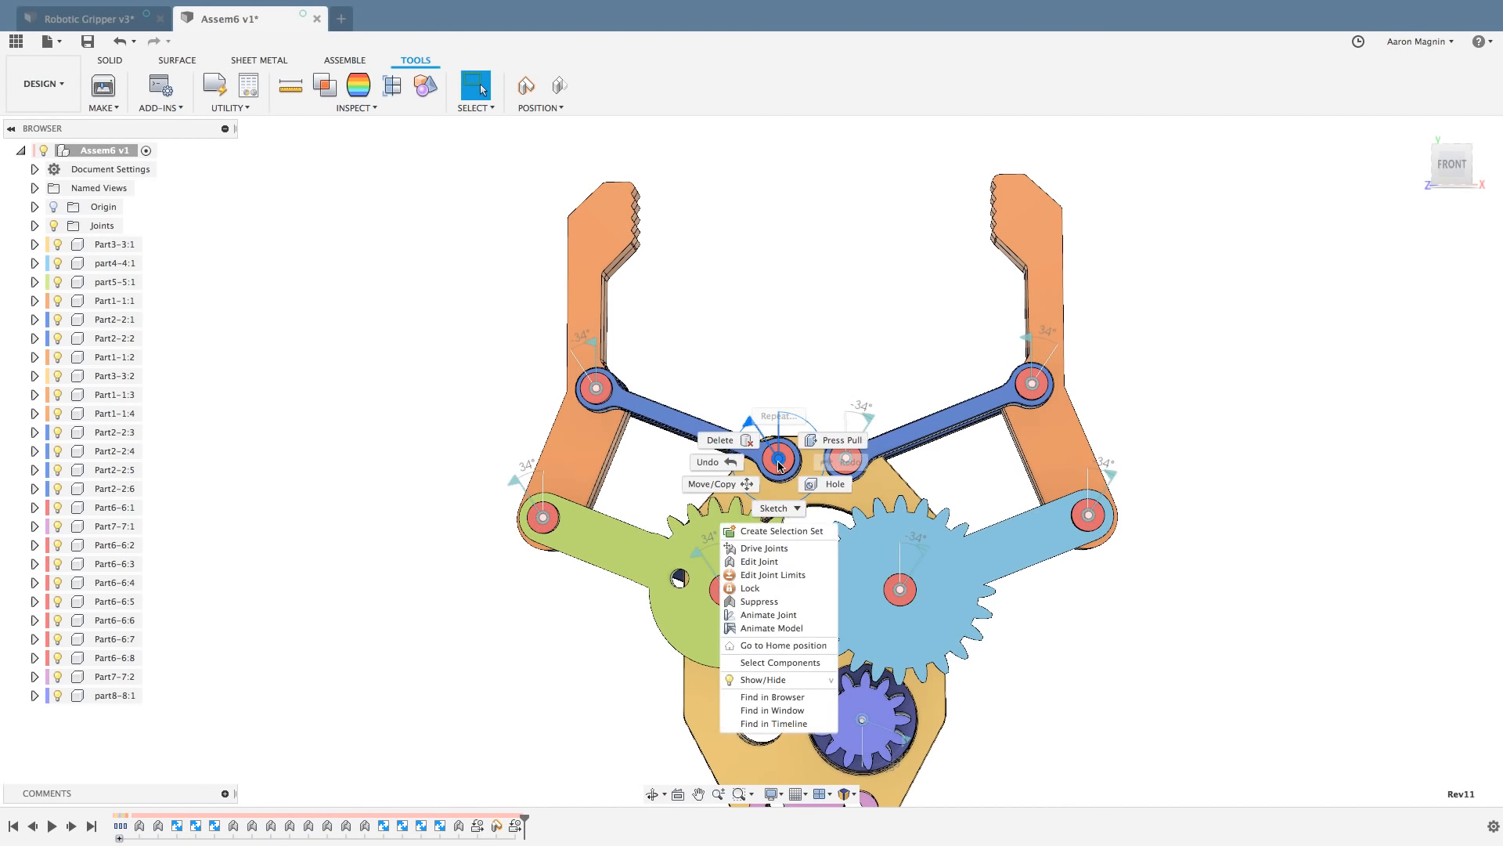
click(771, 575)
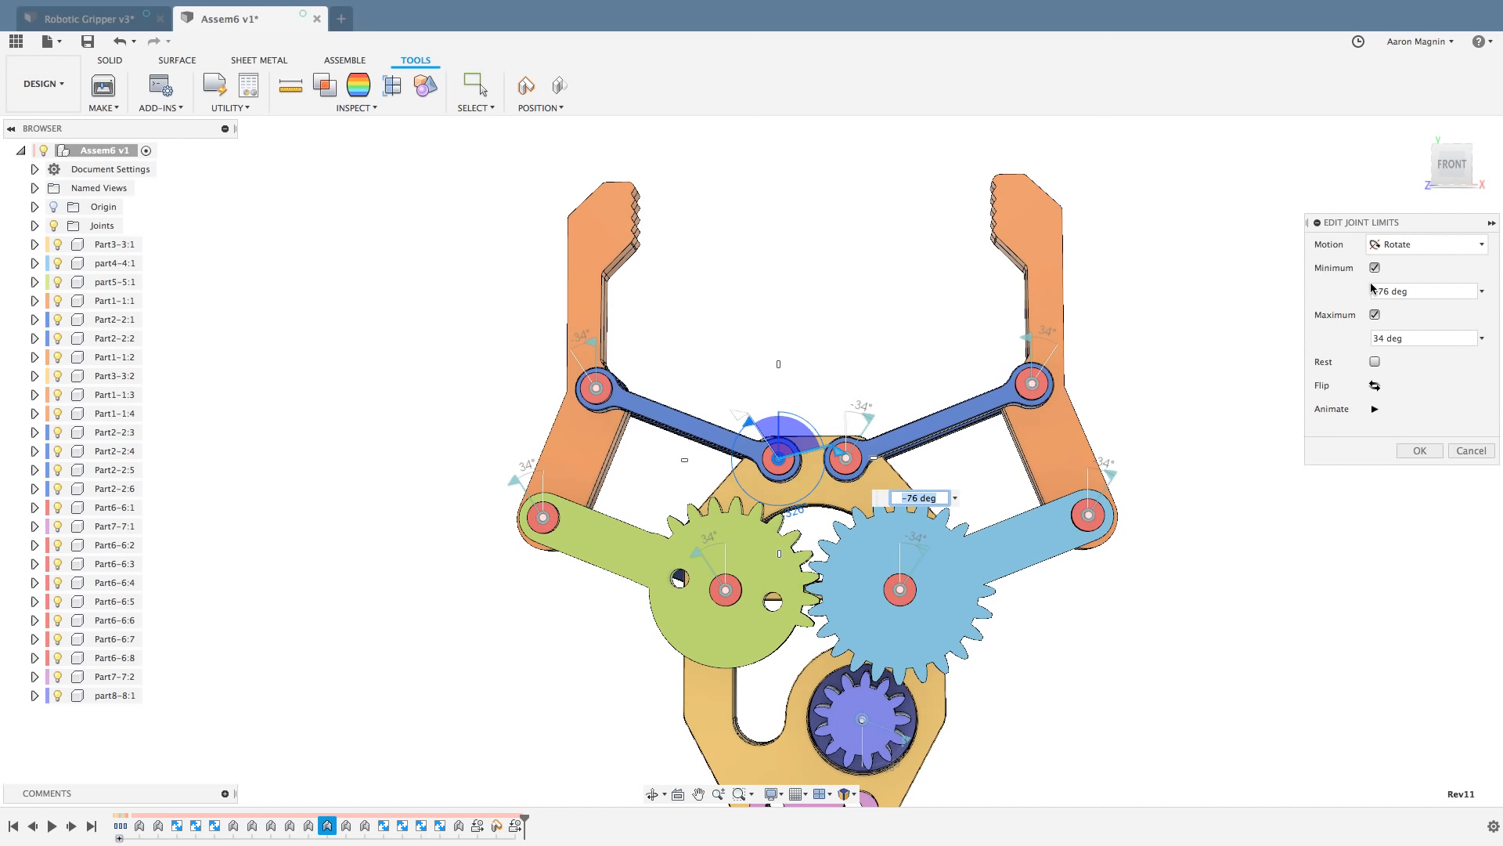
click(1375, 386)
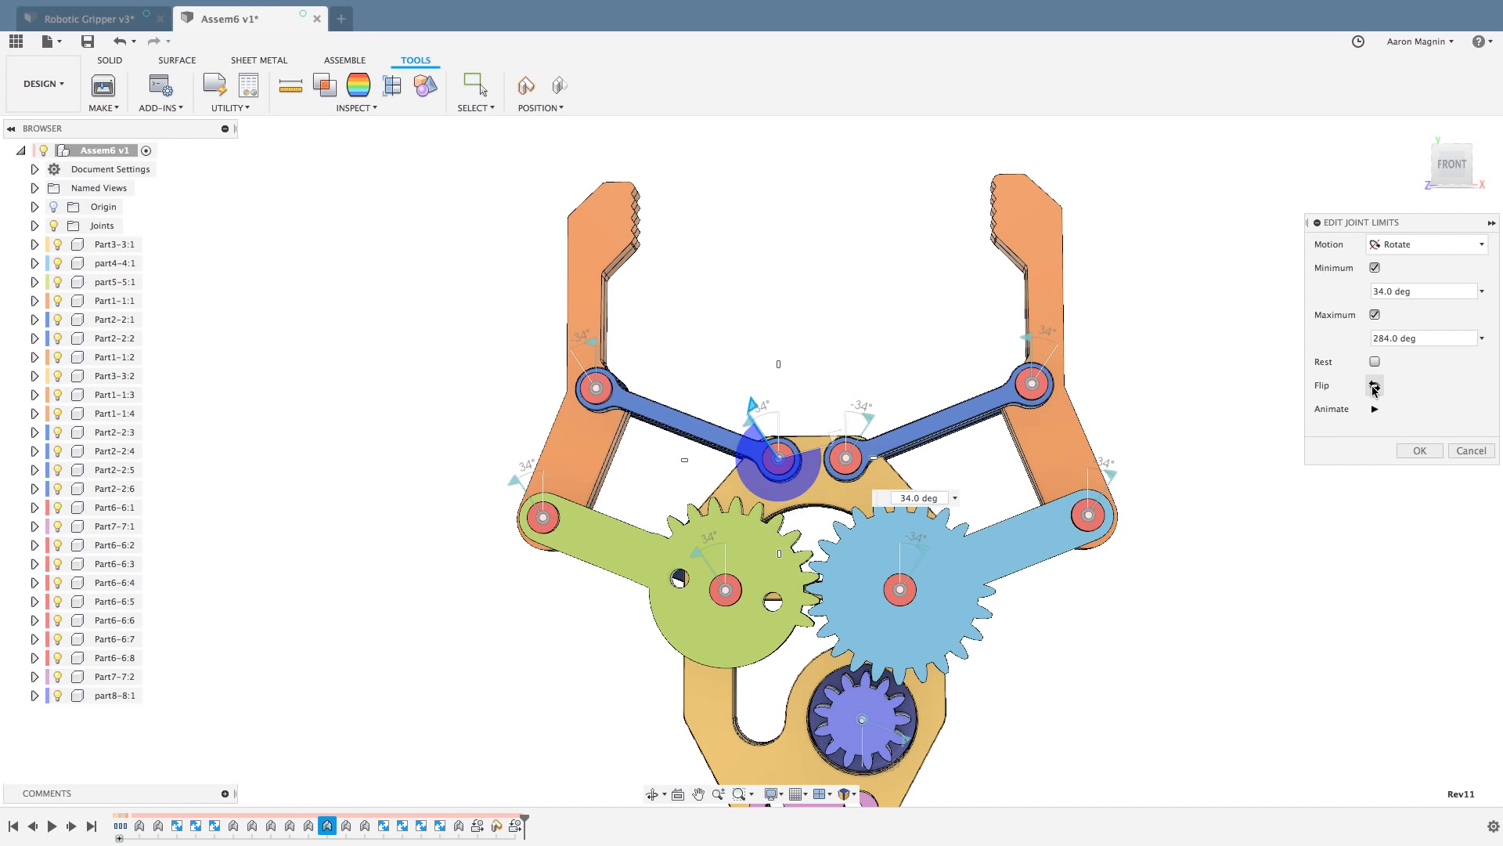
scroll(787, 439, up, 2)
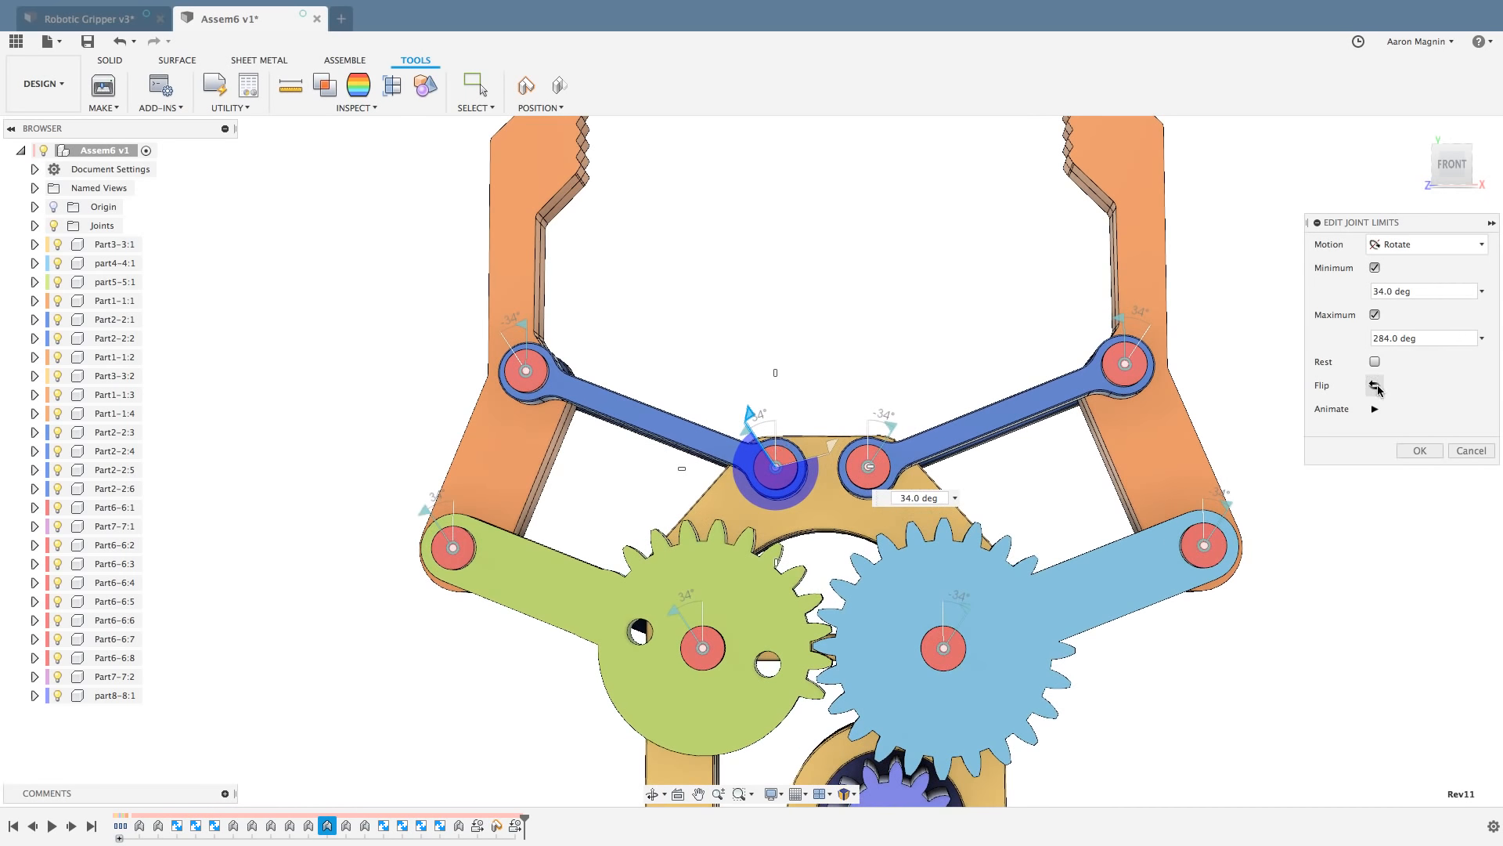
click(1388, 295)
key(Tab)
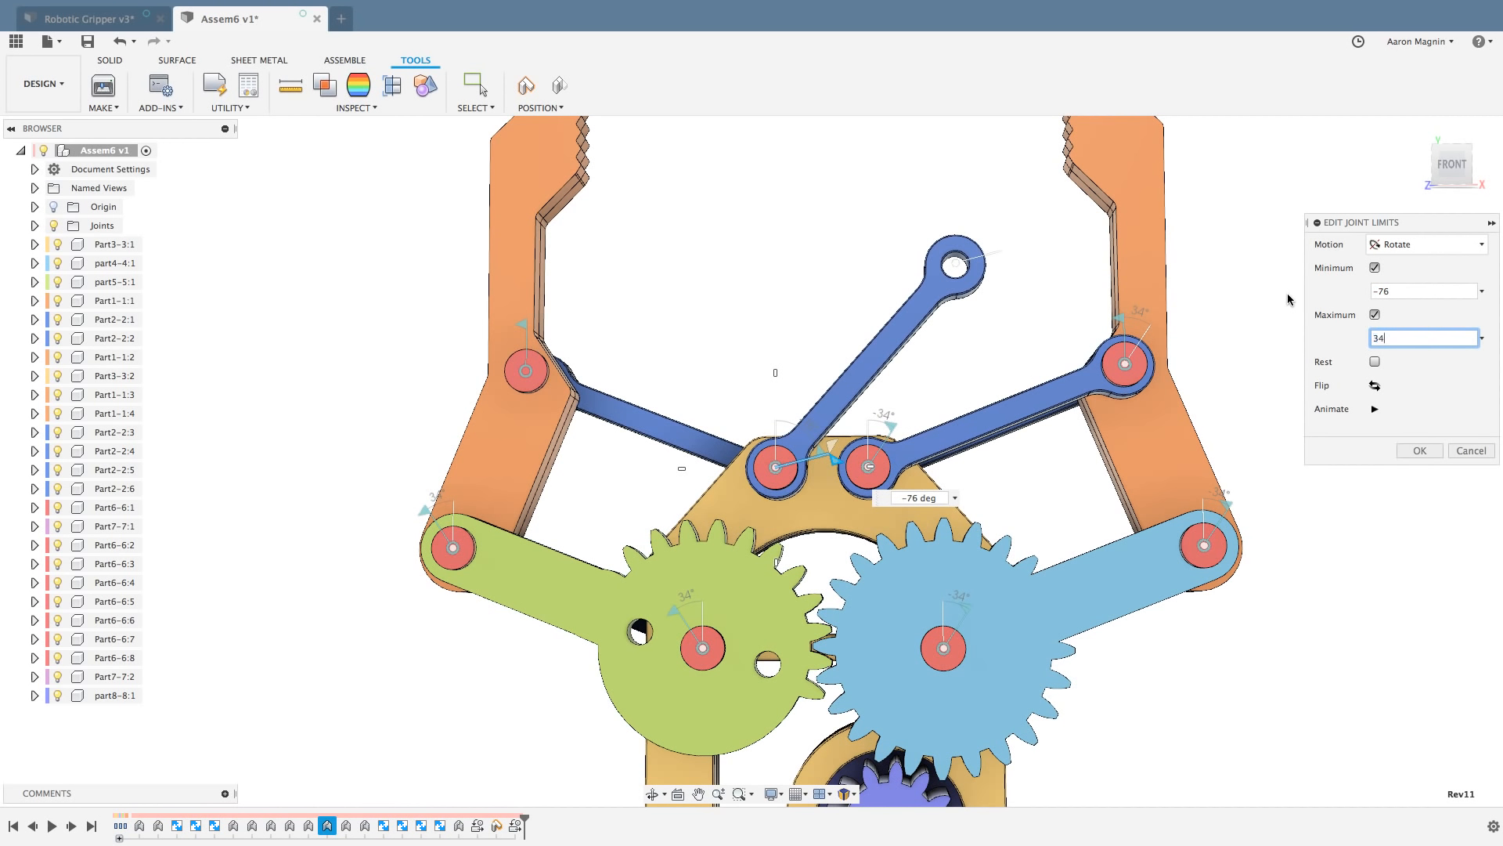
text(34)
key(Return)
Step: Test the gripper's motion within the re-entered joint limits by swinging the arms inward and partly outward
drag(1148, 450, 1137, 400)
scroll(1146, 419, down, 4)
middle_drag(1145, 418, 1146, 418)
scroll(1147, 418, down, 6)
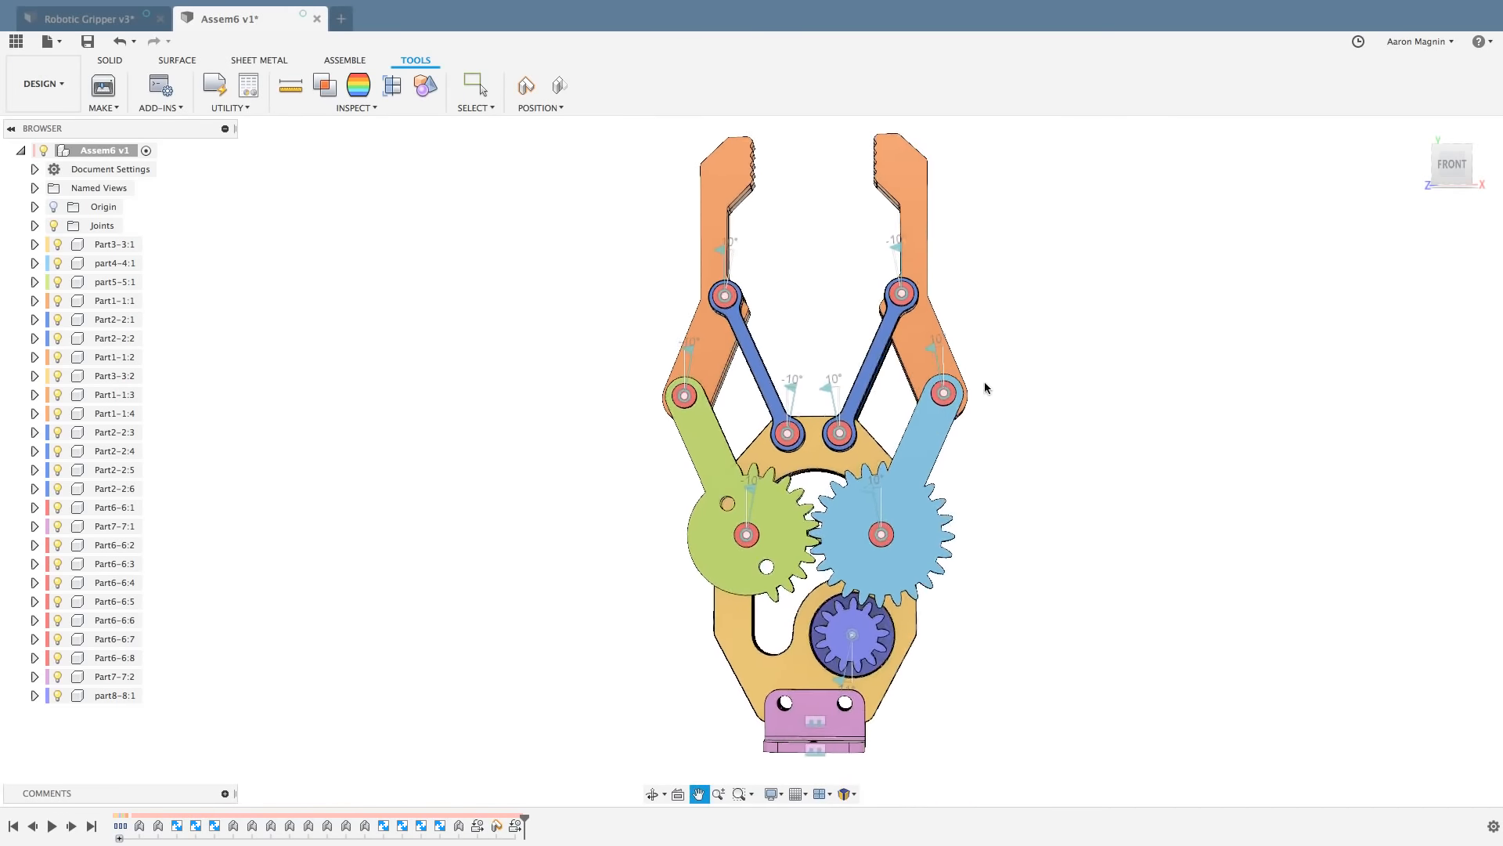
drag(952, 467, 1005, 501)
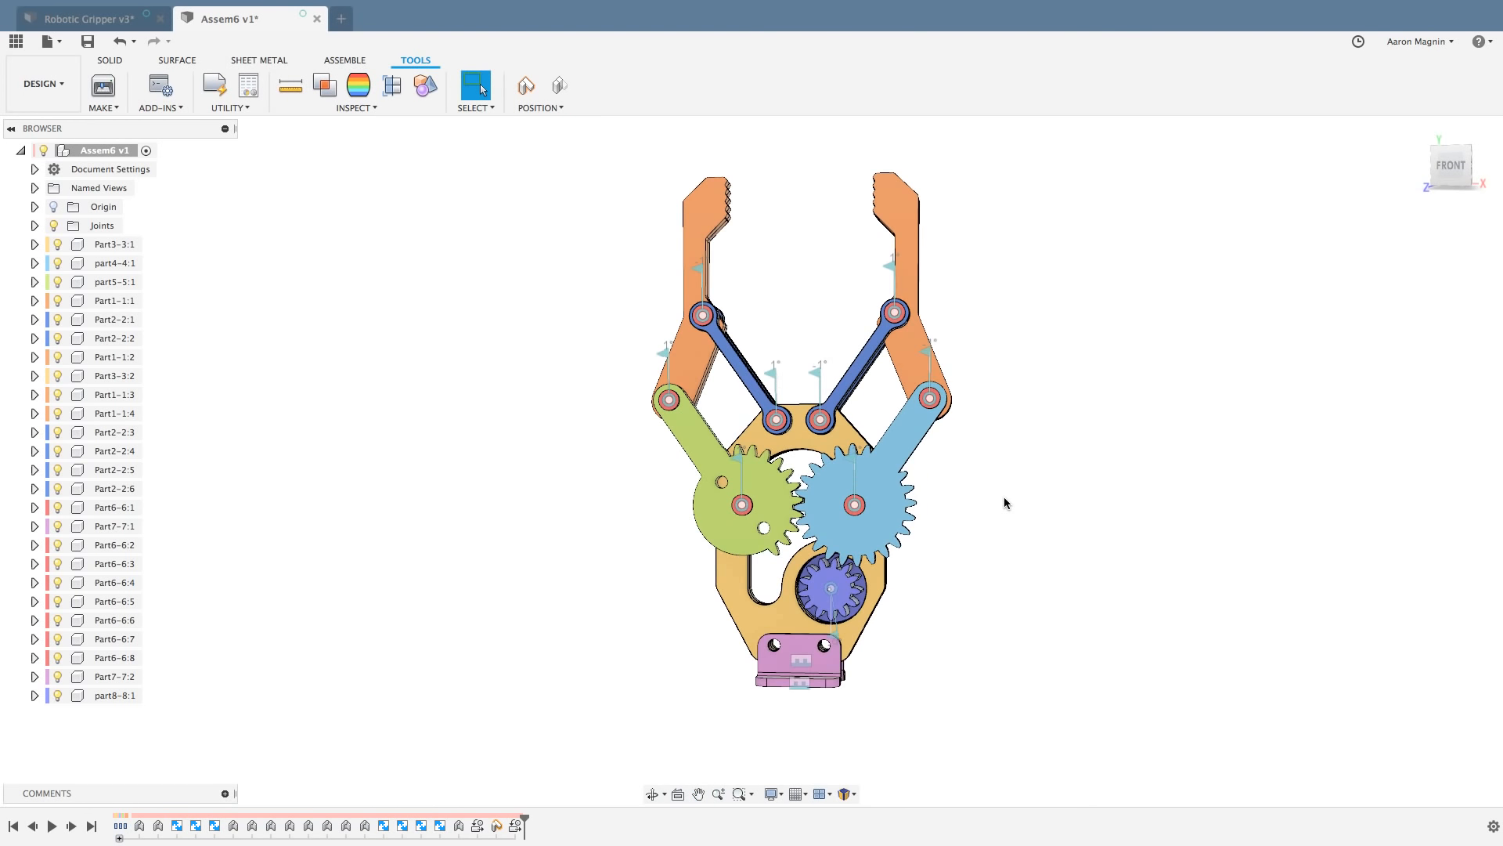